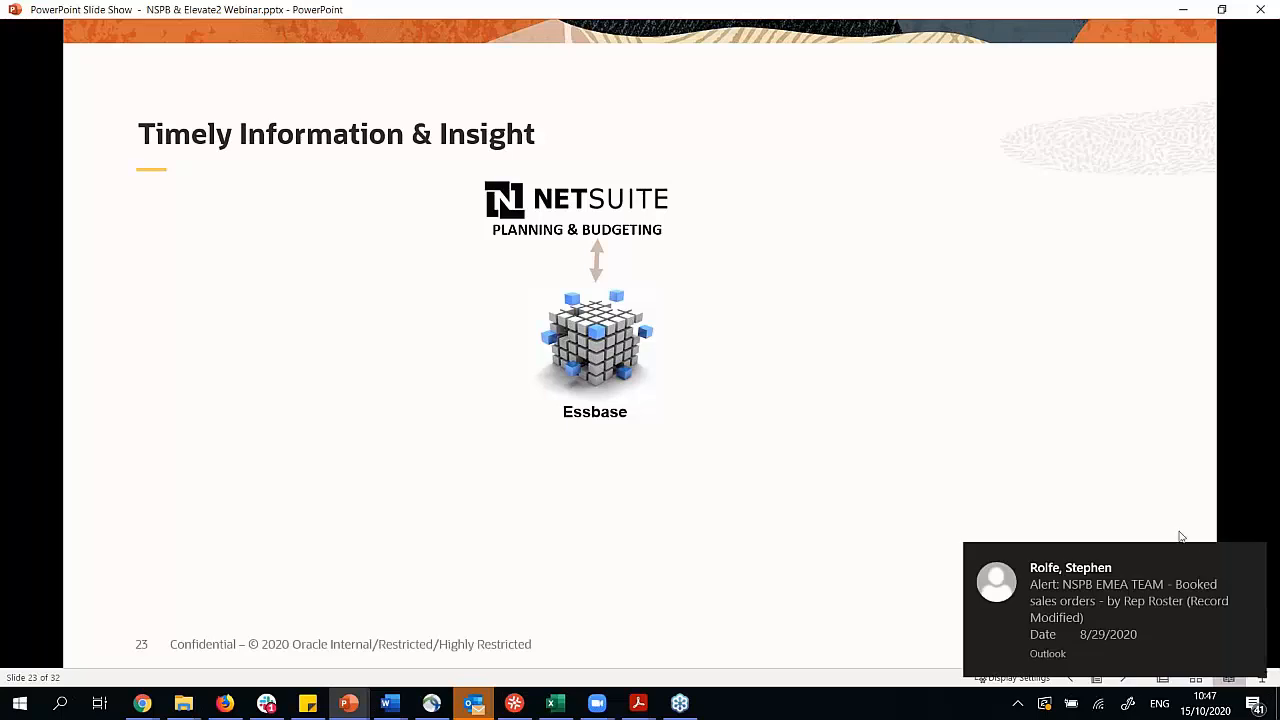
Dismiss the mail notification and advance the slide show to the NetSuite Planning & Budgeting demo slide.
{"action": "left_click", "coordinate": [1245, 561]}
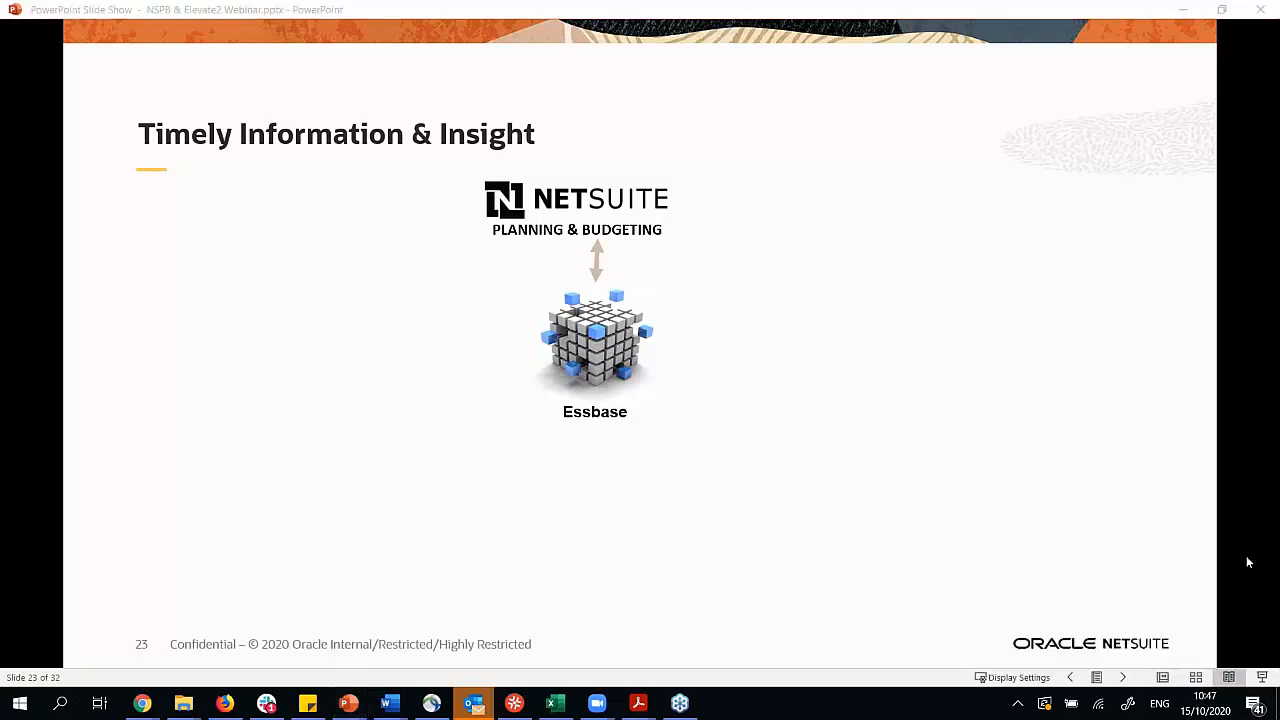
{"action": "left_click", "coordinate": [1147, 453]}
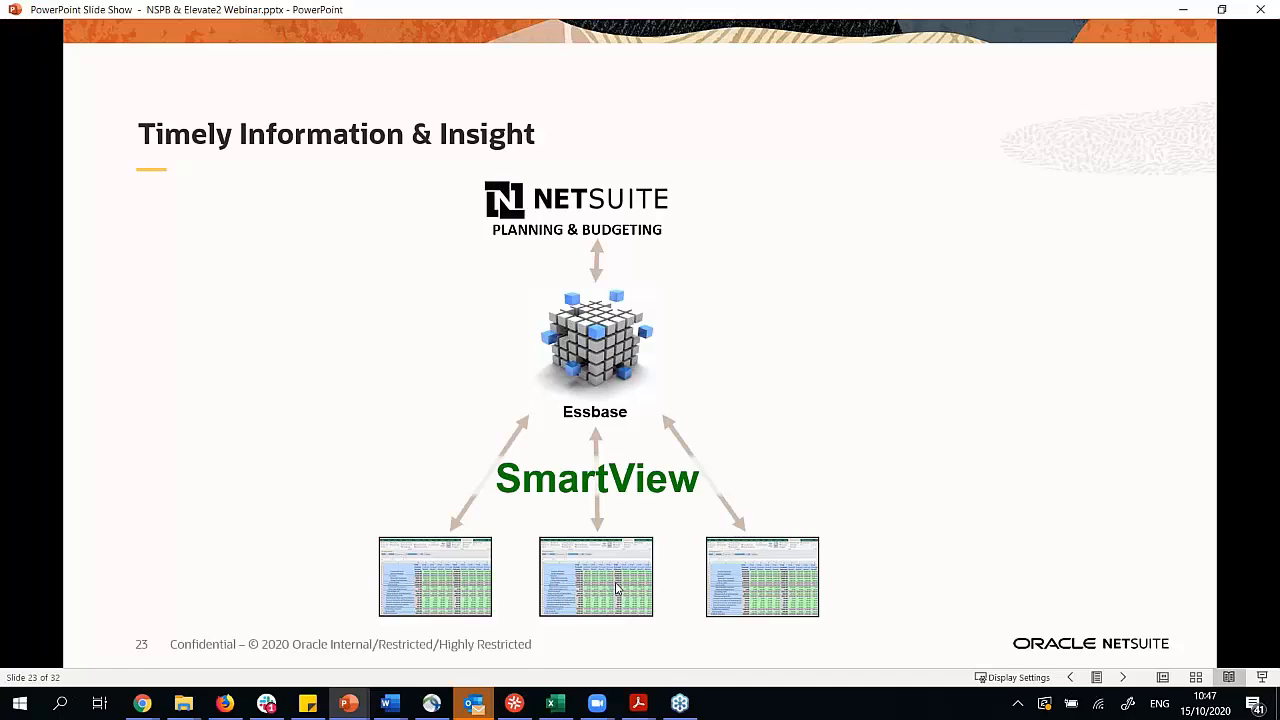
{"action": "left_click", "coordinate": [1172, 445]}
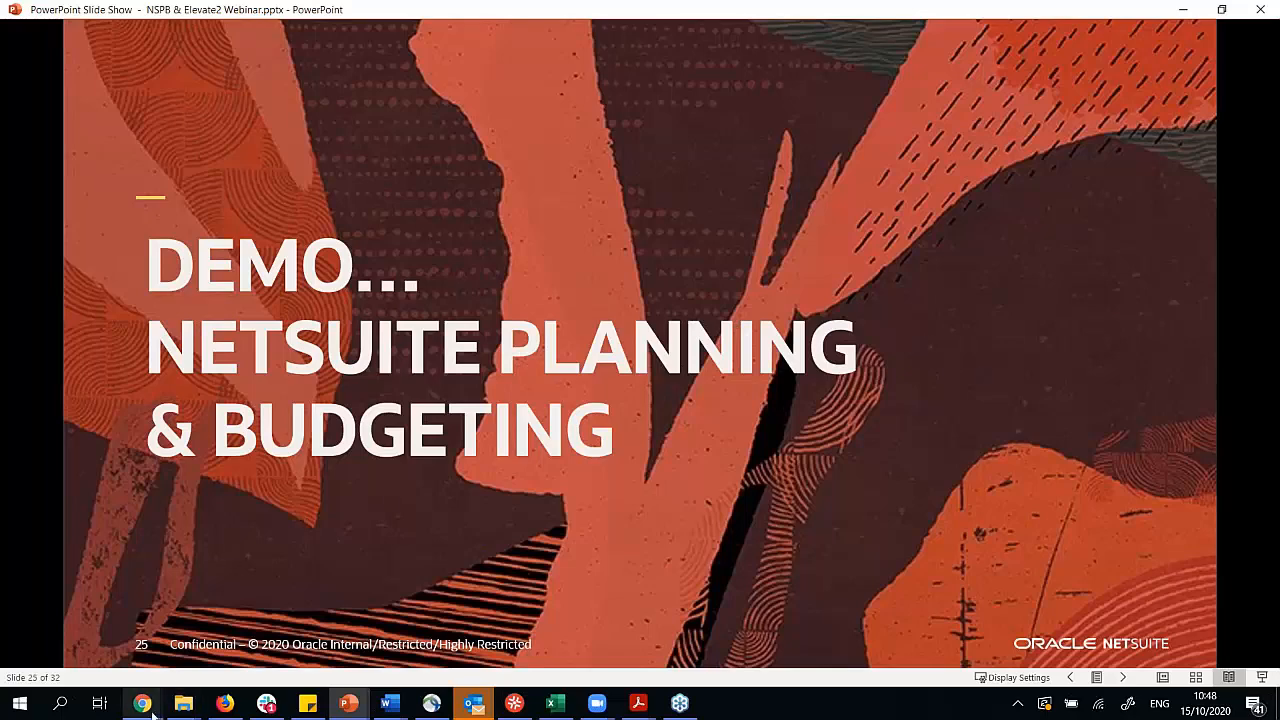
Switch to the NetSuite window in Chrome and bring up the EPM Cloud Planning home page, dismissing the maintenance notice and mail notification.
{"action": "mouse_move", "coordinate": [150, 712]}
{"action": "left_click", "coordinate": [204, 645]}
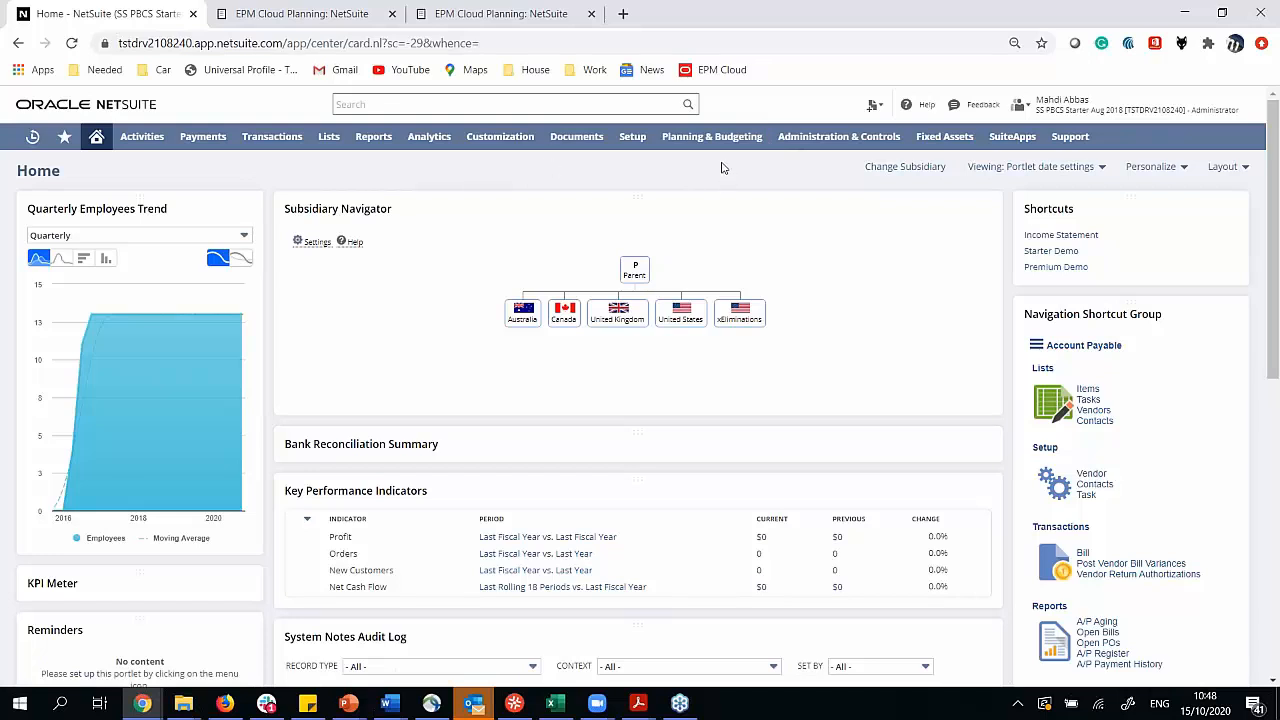
{"action": "mouse_move", "coordinate": [706, 138]}
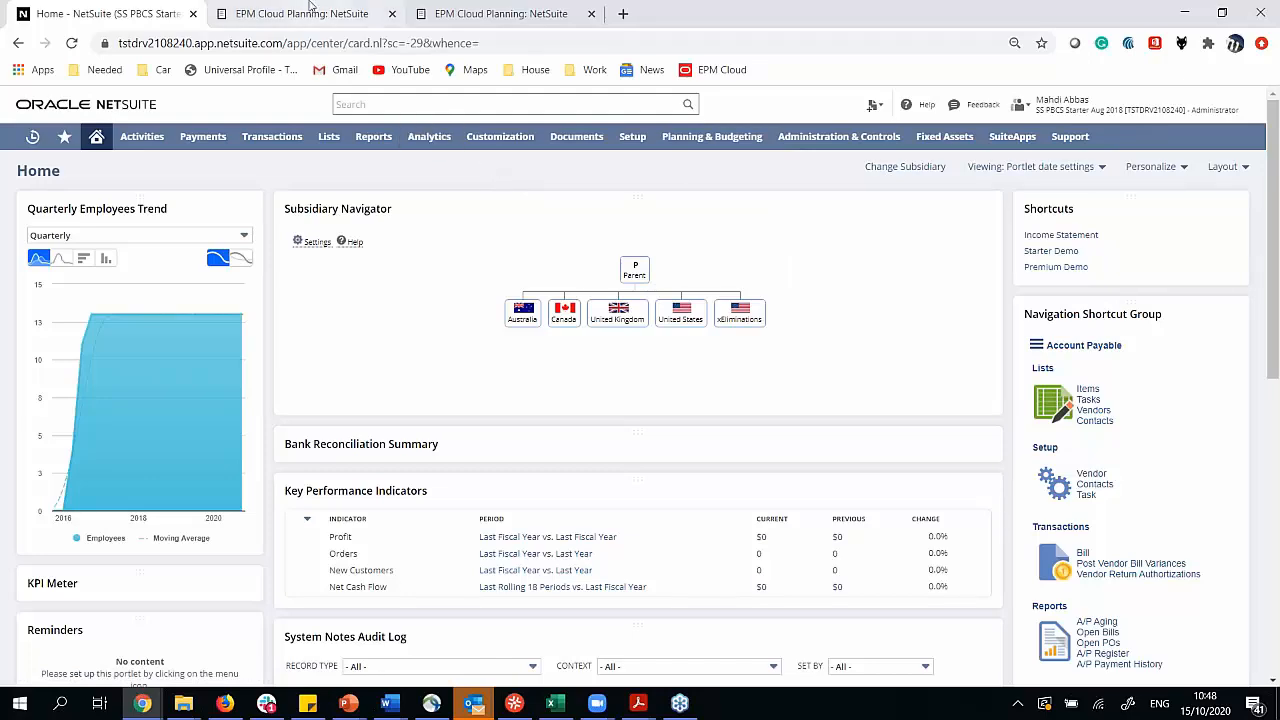
{"action": "left_click", "coordinate": [300, 13]}
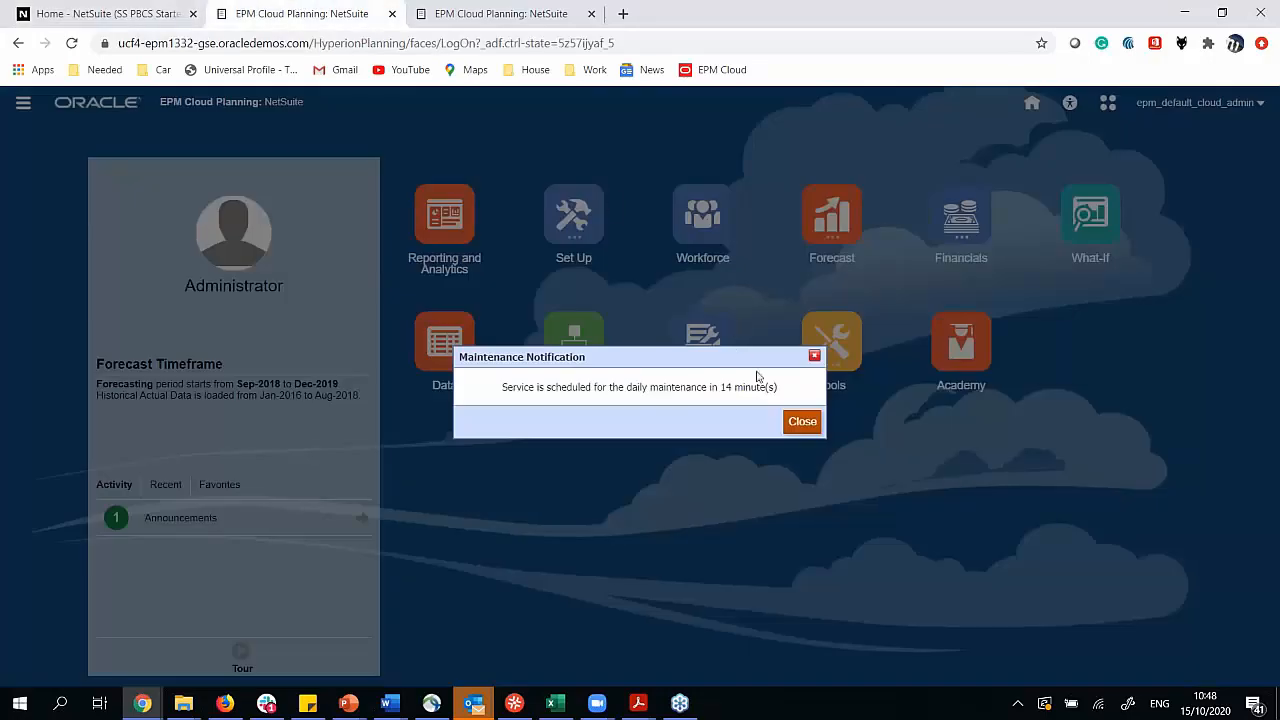
{"action": "left_click", "coordinate": [799, 422]}
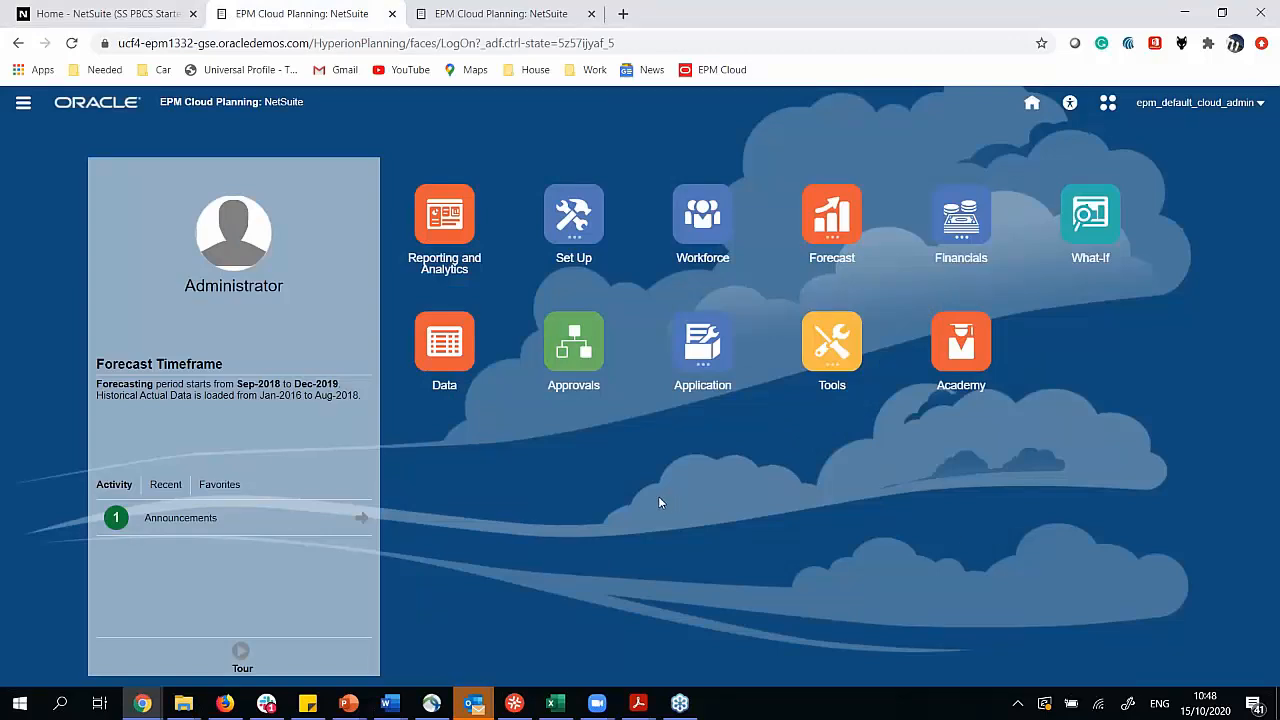
{"action": "left_click", "coordinate": [1248, 562]}
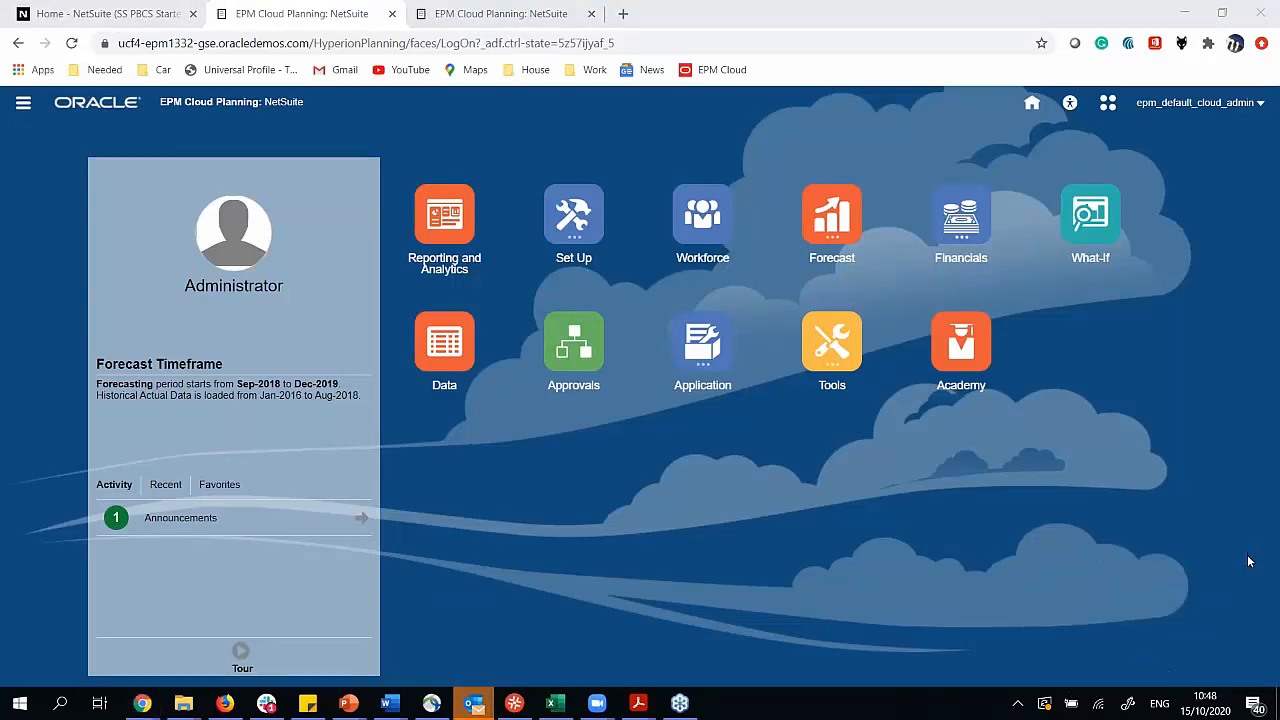
{"action": "left_click", "coordinate": [183, 418]}
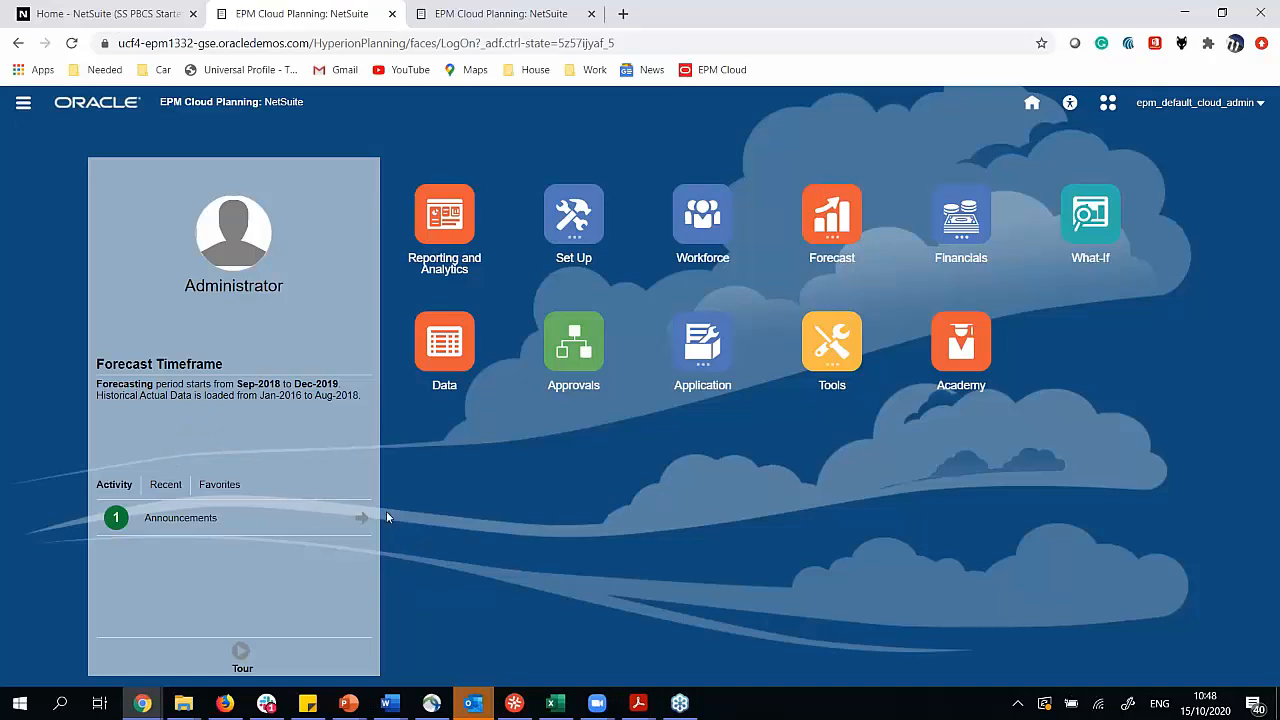
Review the announcements, recent items and favorites on the planning home page.
{"action": "left_click", "coordinate": [361, 520]}
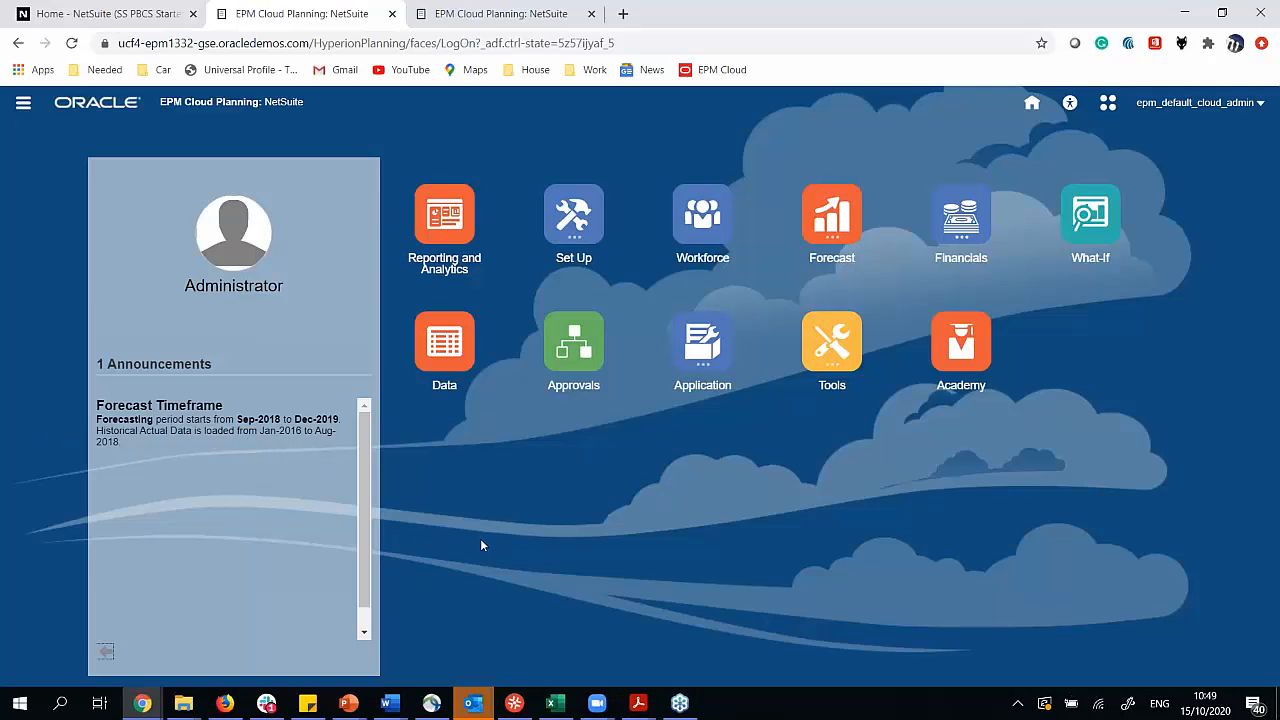
{"action": "left_click", "coordinate": [105, 651]}
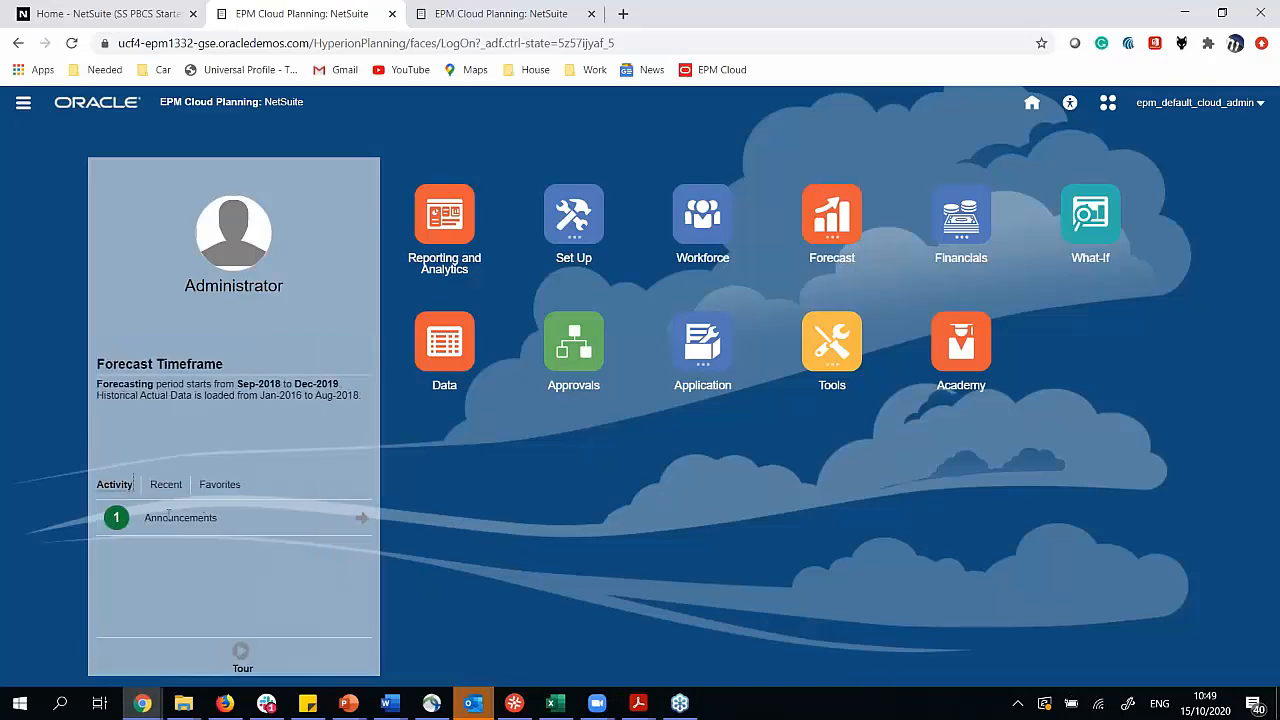
{"action": "left_click", "coordinate": [166, 486]}
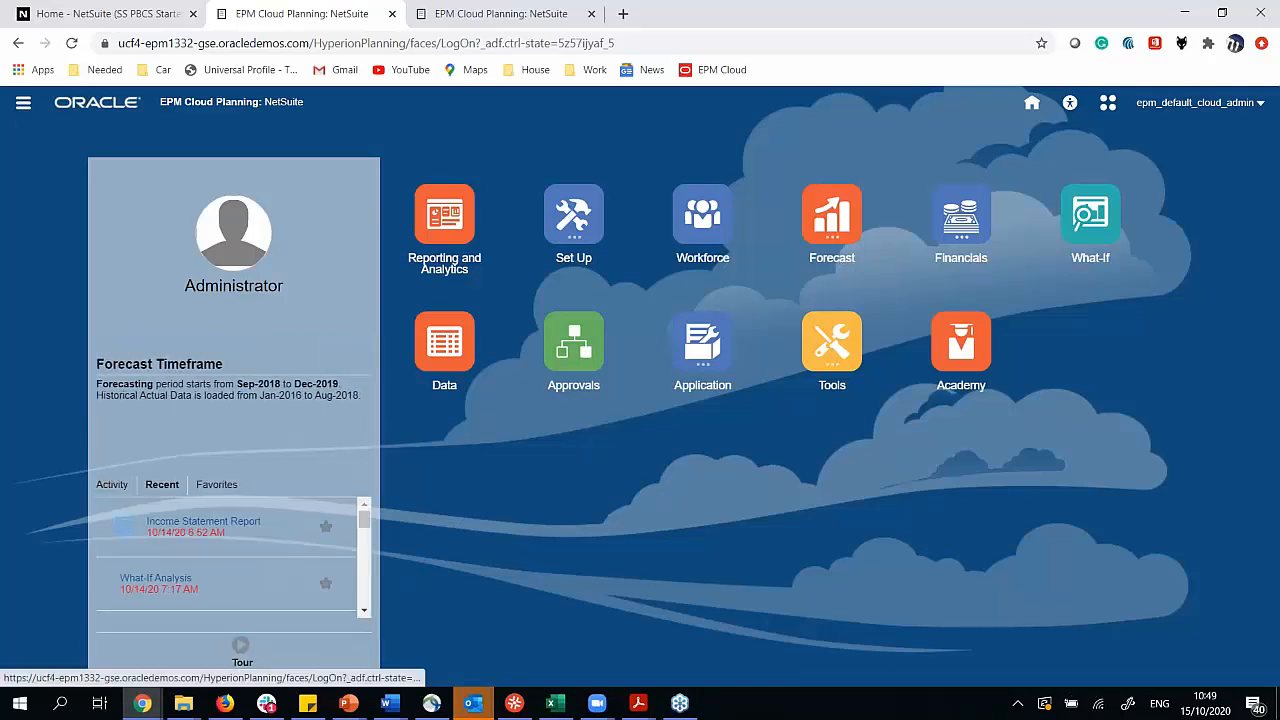
{"action": "left_click", "coordinate": [174, 489]}
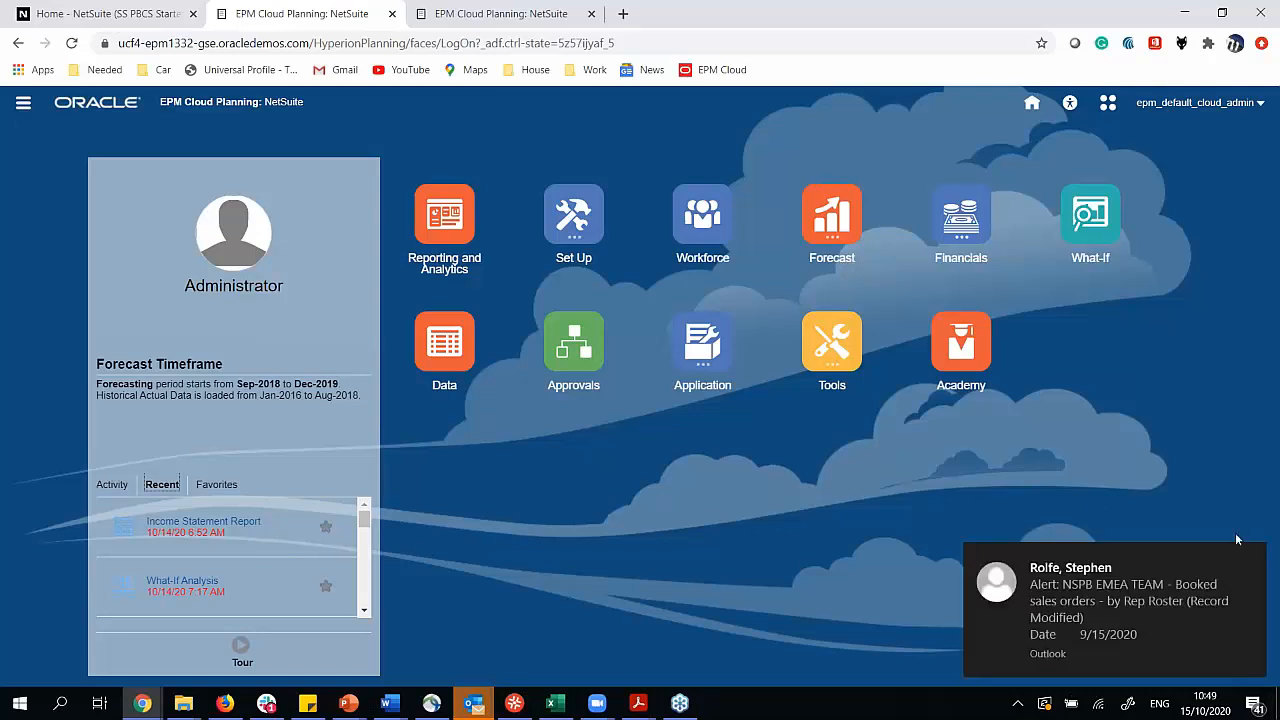
{"action": "left_click", "coordinate": [1248, 559]}
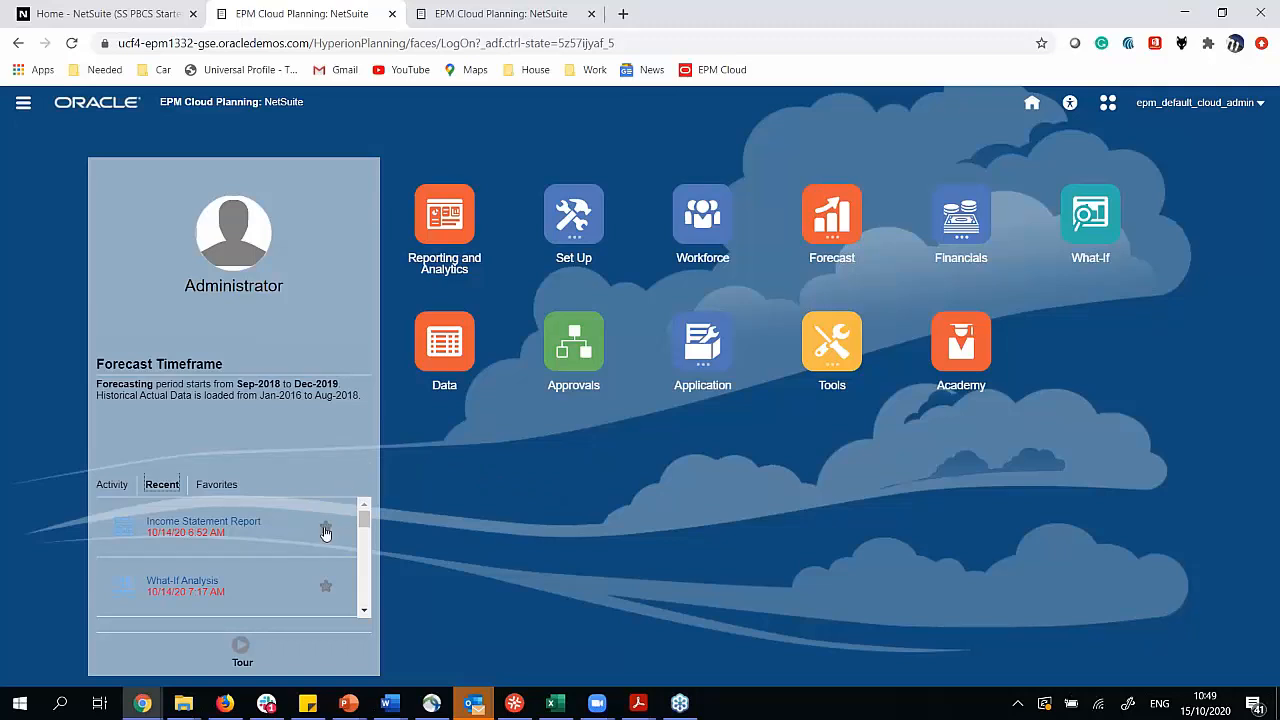
{"action": "left_click", "coordinate": [208, 486]}
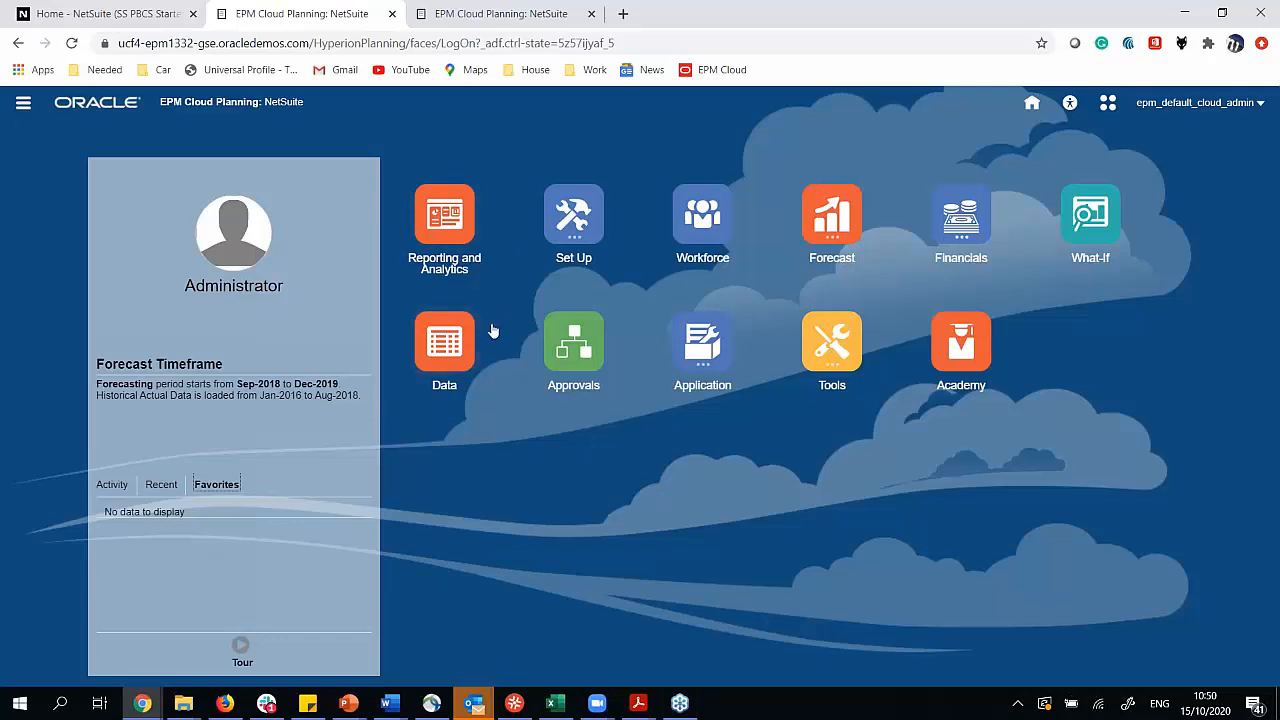
Show the Forecast cards, open the What-If analysis and select the Forecast and What-If Scenario 1 columns in turn.
{"action": "left_click", "coordinate": [822, 228]}
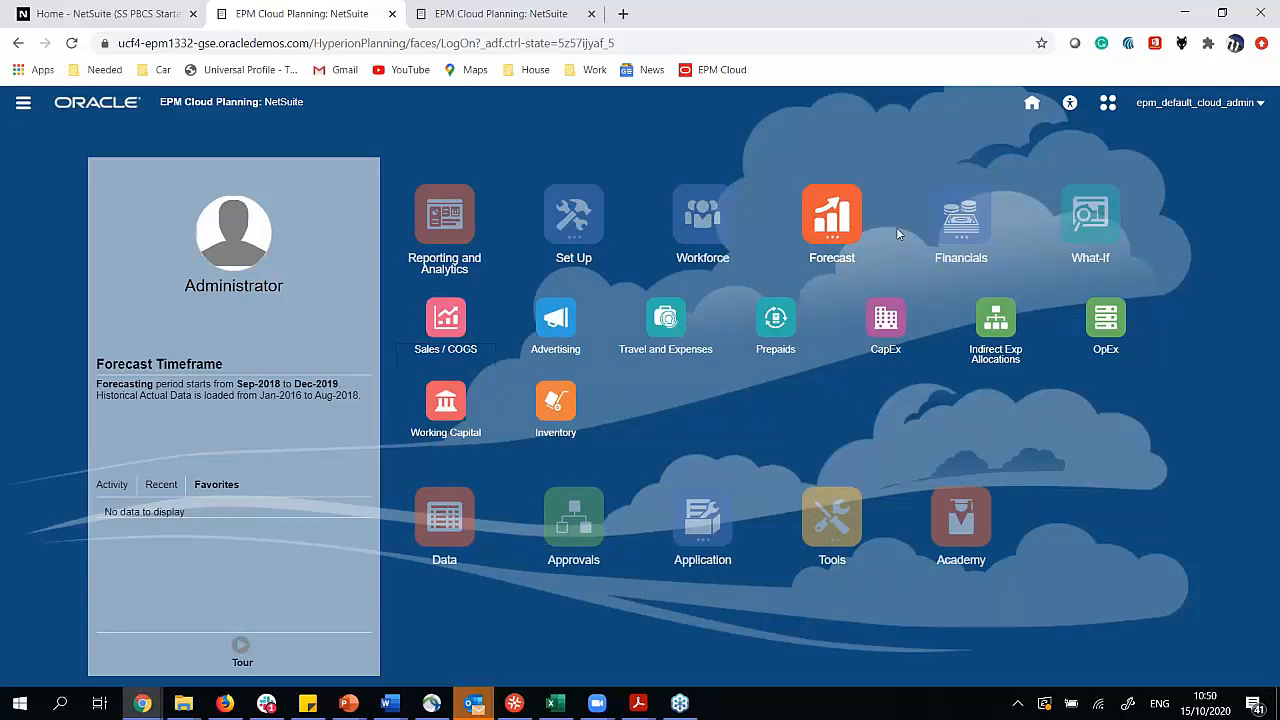
{"action": "left_click", "coordinate": [1082, 215]}
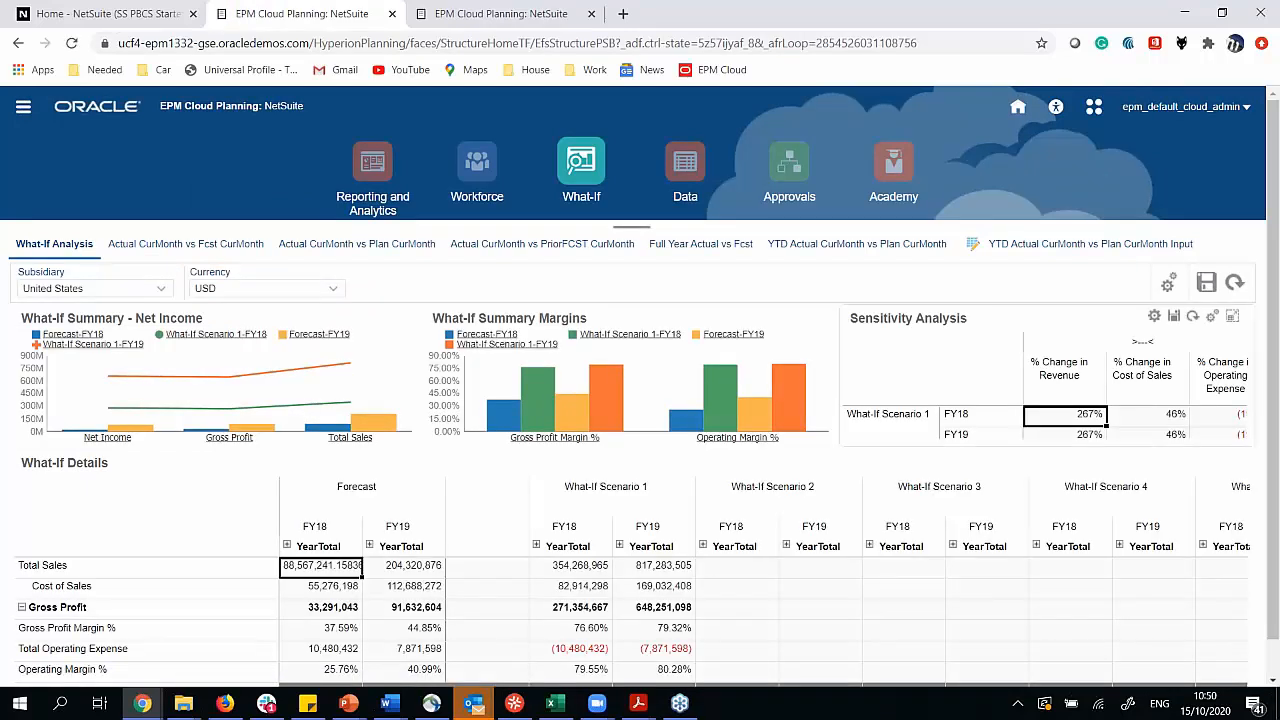
{"action": "left_click", "coordinate": [321, 494]}
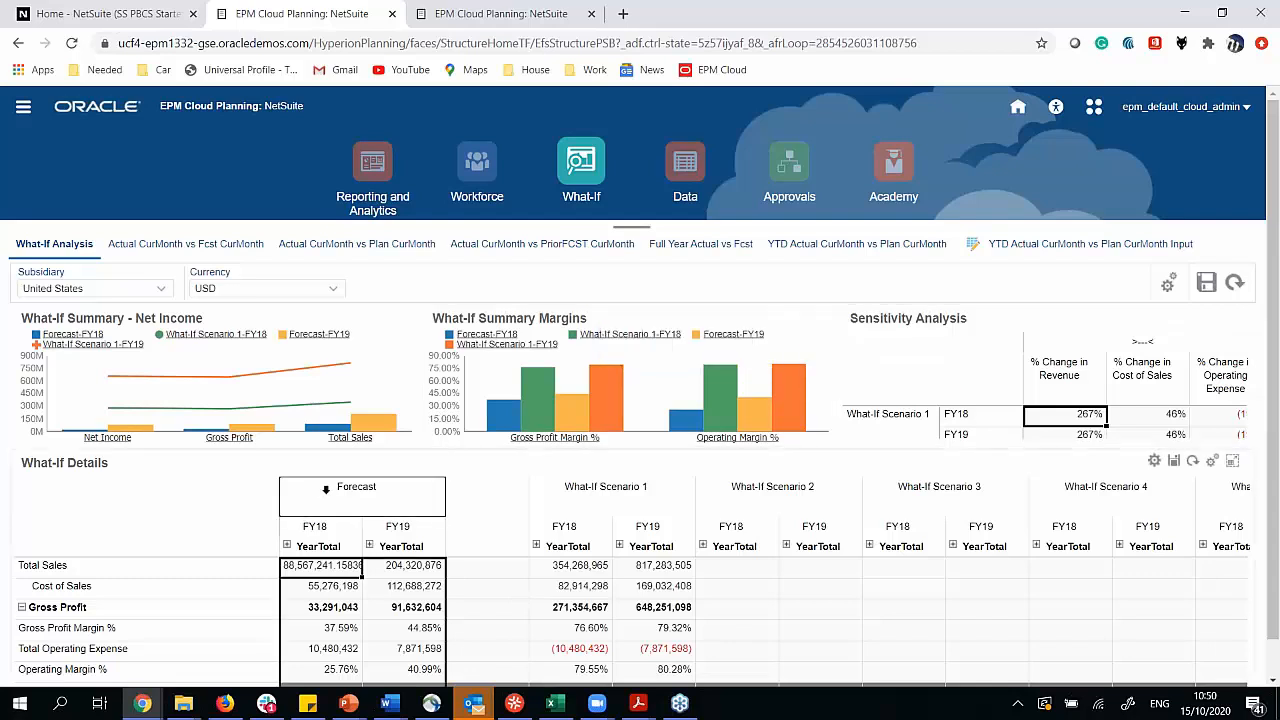
{"action": "left_click", "coordinate": [639, 484]}
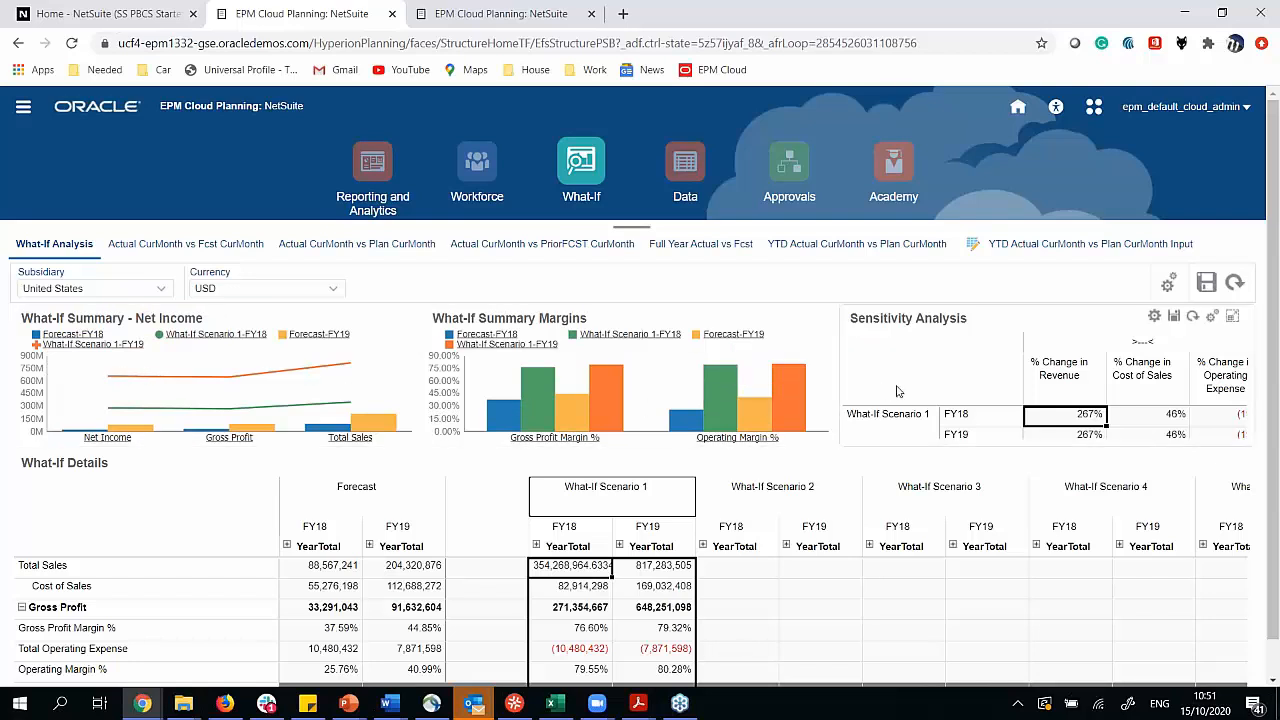
Maximize the What-If Summary Margins chart for review and restore the dashboard layout.
{"action": "mouse_move", "coordinate": [807, 357]}
{"action": "left_click", "coordinate": [818, 321]}
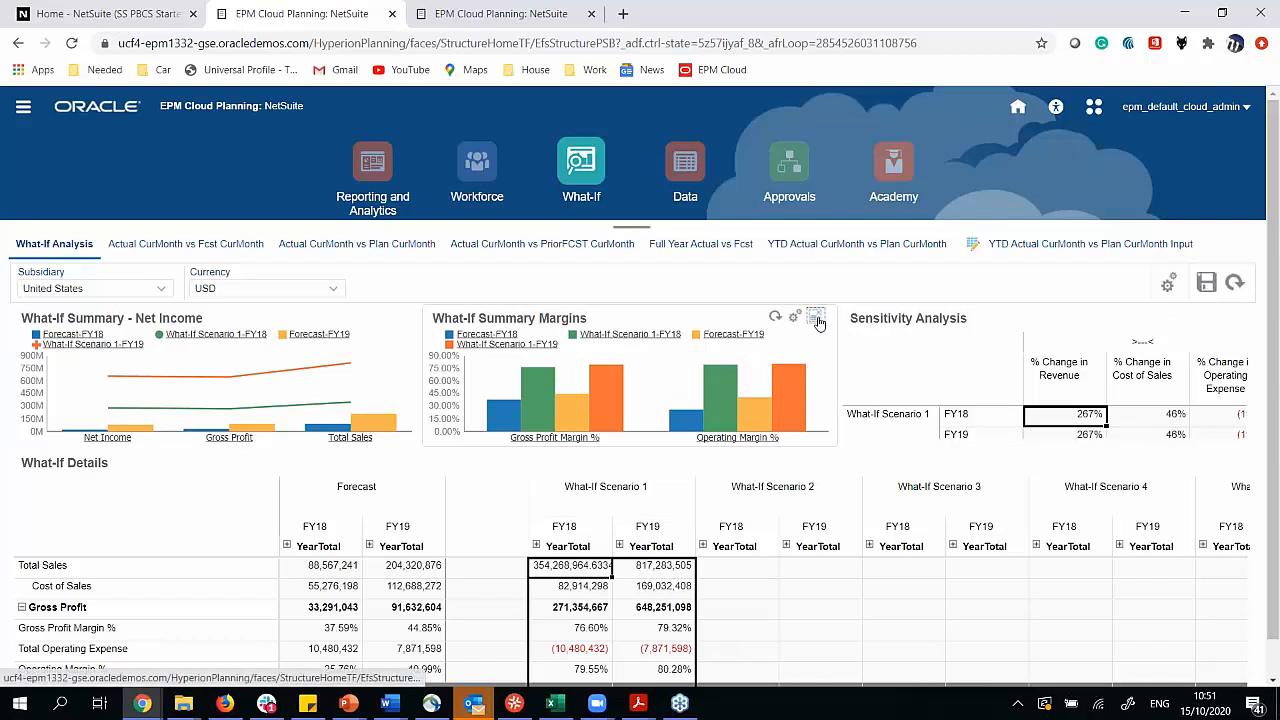
{"action": "left_click", "coordinate": [818, 322]}
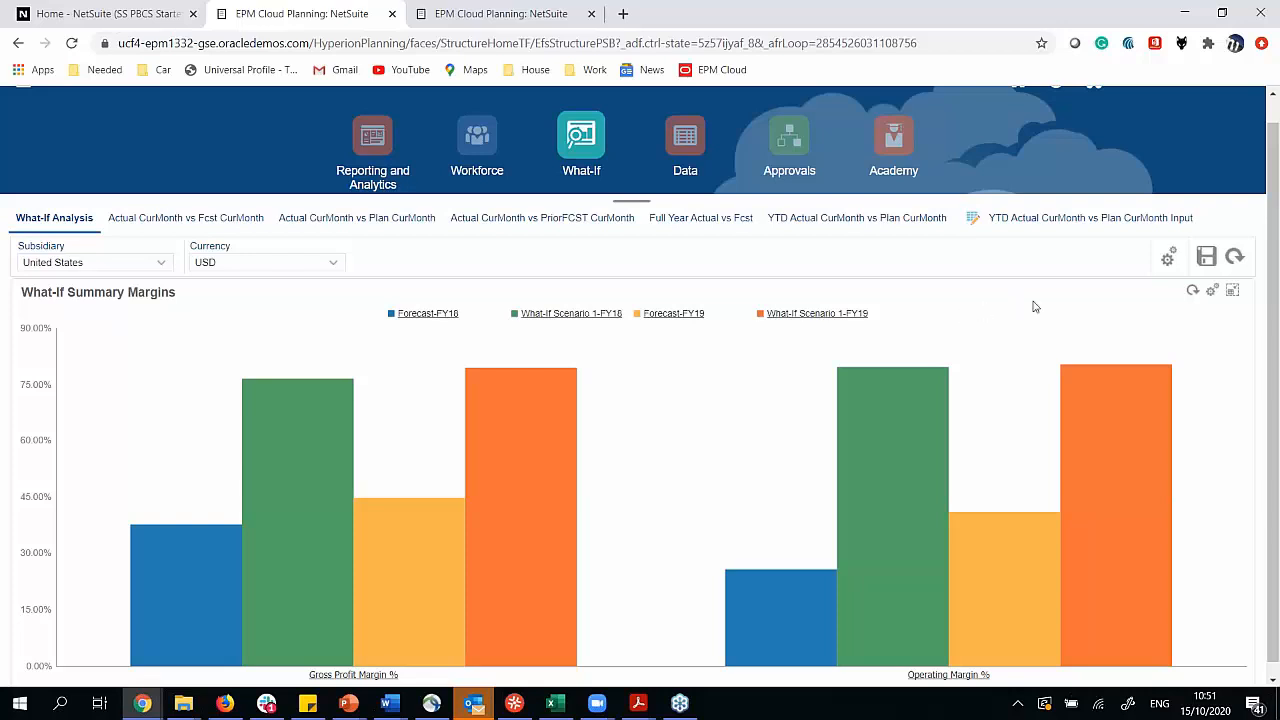
{"action": "left_click", "coordinate": [1234, 290]}
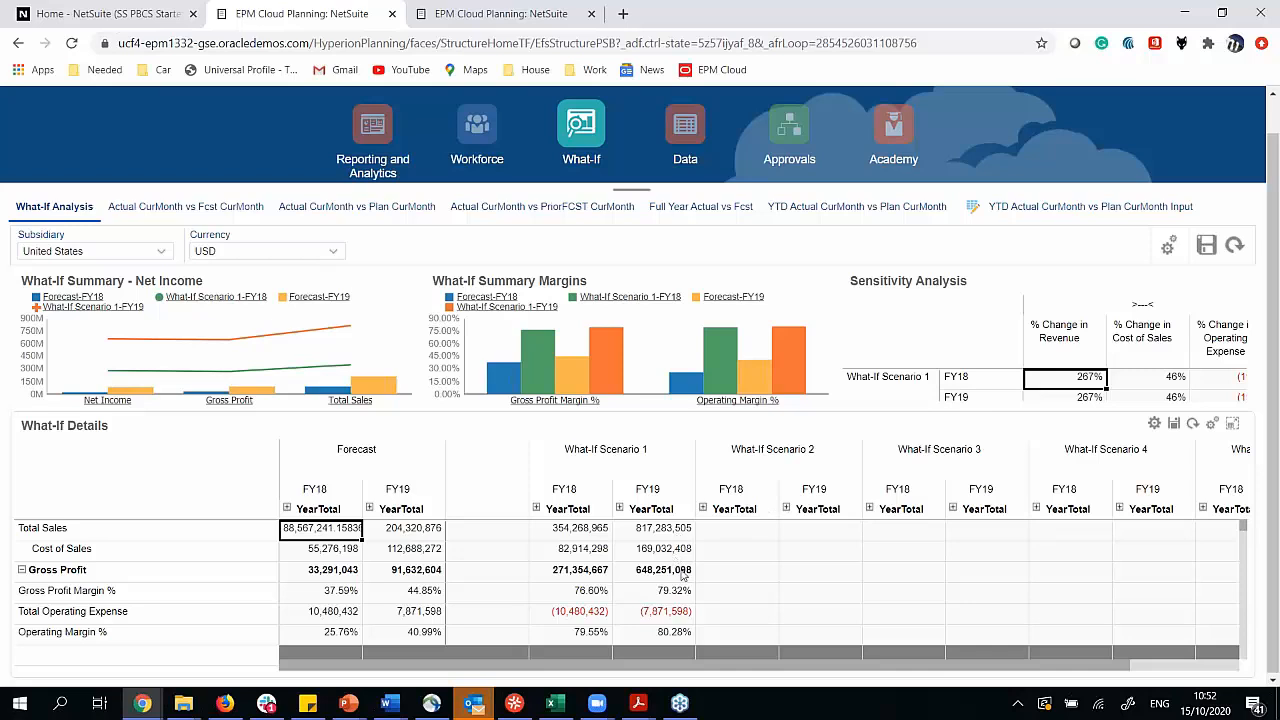
Start executing What-If Scenario 2 with changes of -0.2 in average item cost, -0.3 in overhead costs and -0.5 in units sold.
{"action": "mouse_move", "coordinate": [249, 398]}
{"action": "left_click", "coordinate": [752, 560]}
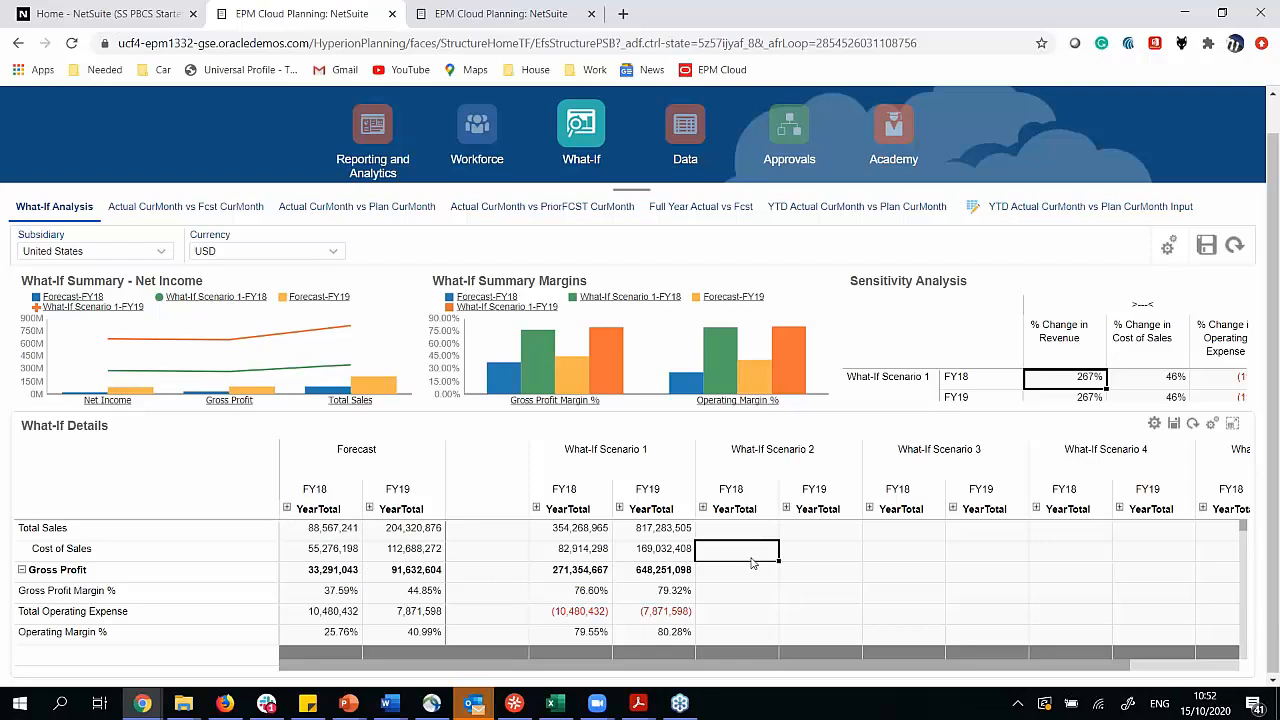
{"action": "right_click", "coordinate": [752, 563]}
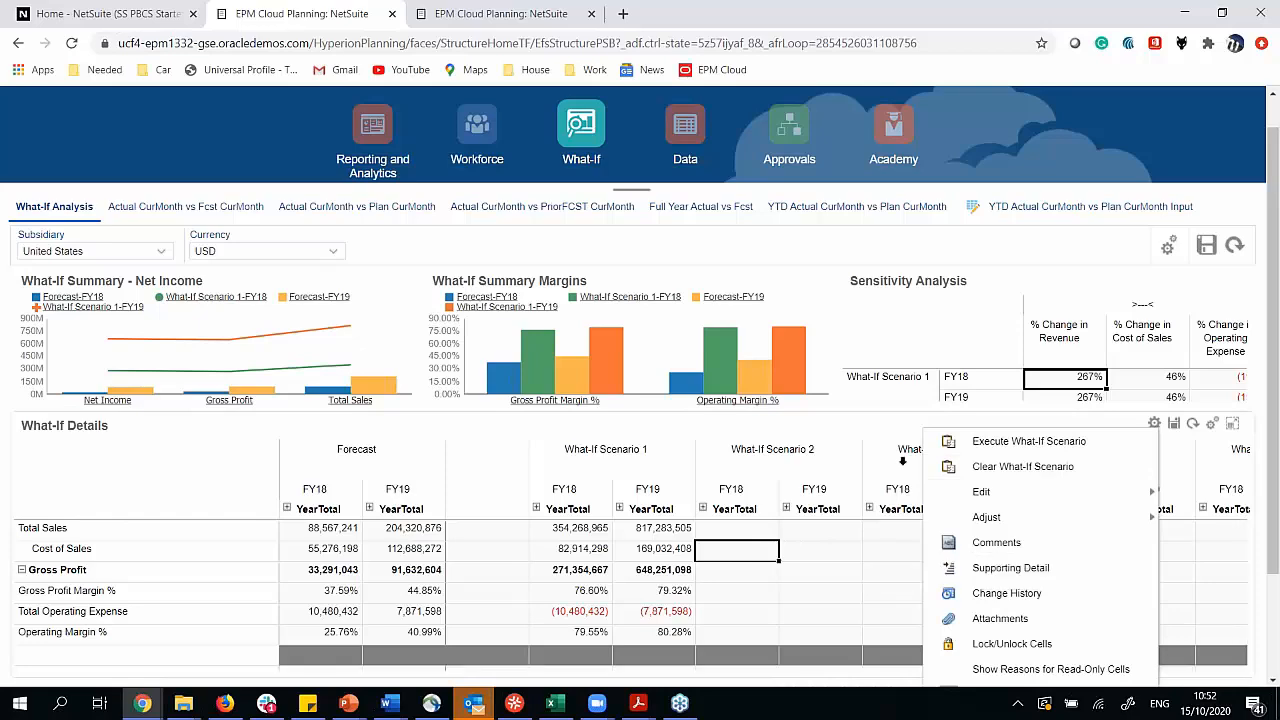
{"action": "left_click", "coordinate": [1030, 441]}
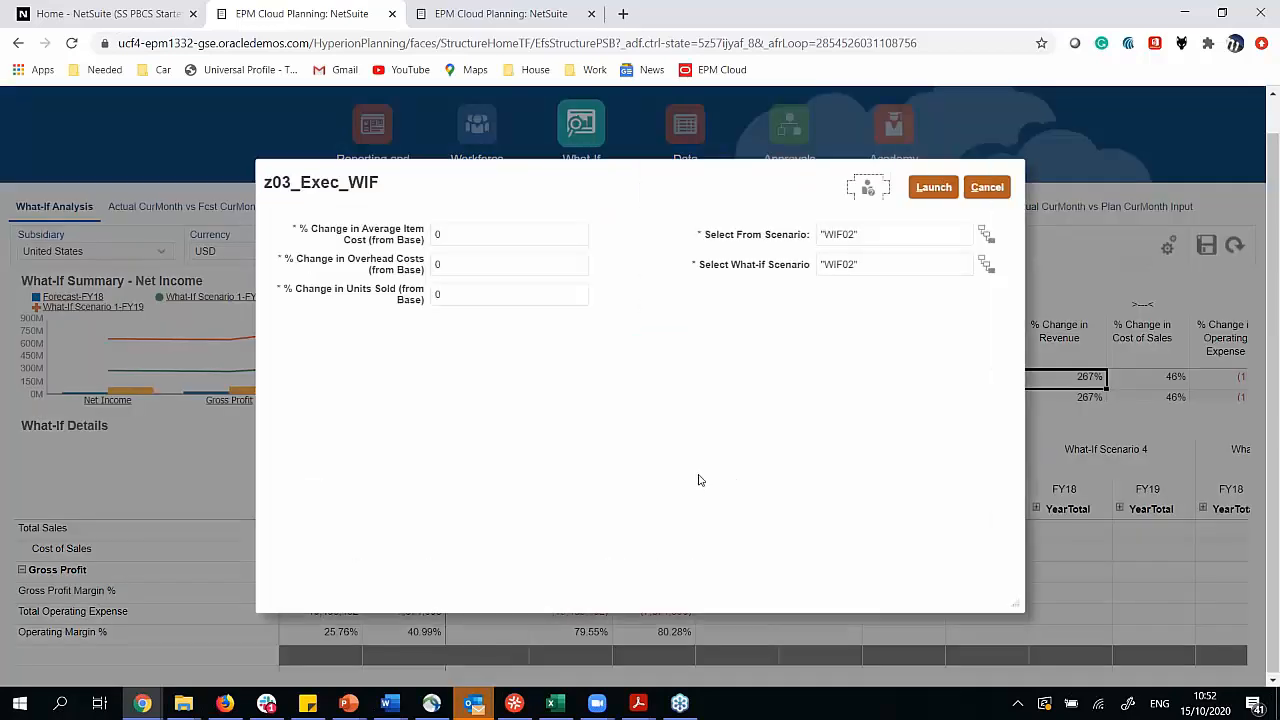
{"action": "left_click", "coordinate": [474, 230]}
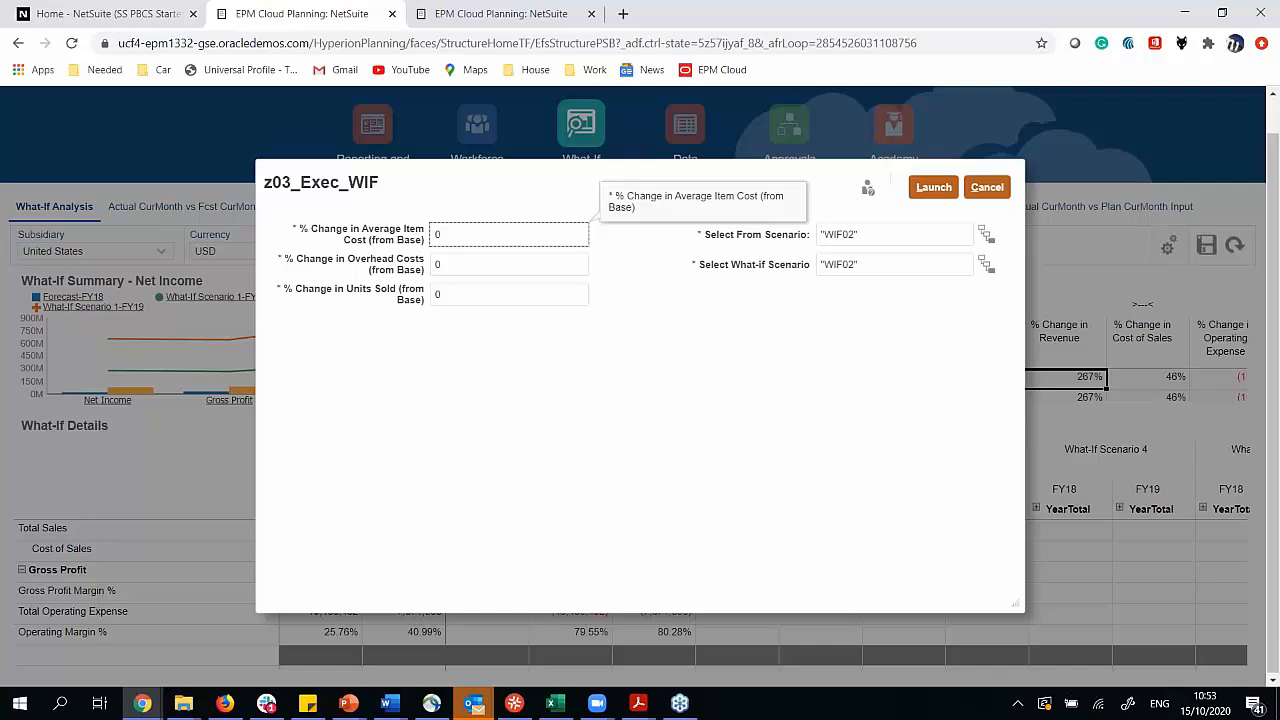
{"action": "key", "text": "BackSpace"}
{"action": "left_click", "coordinate": [466, 264]}
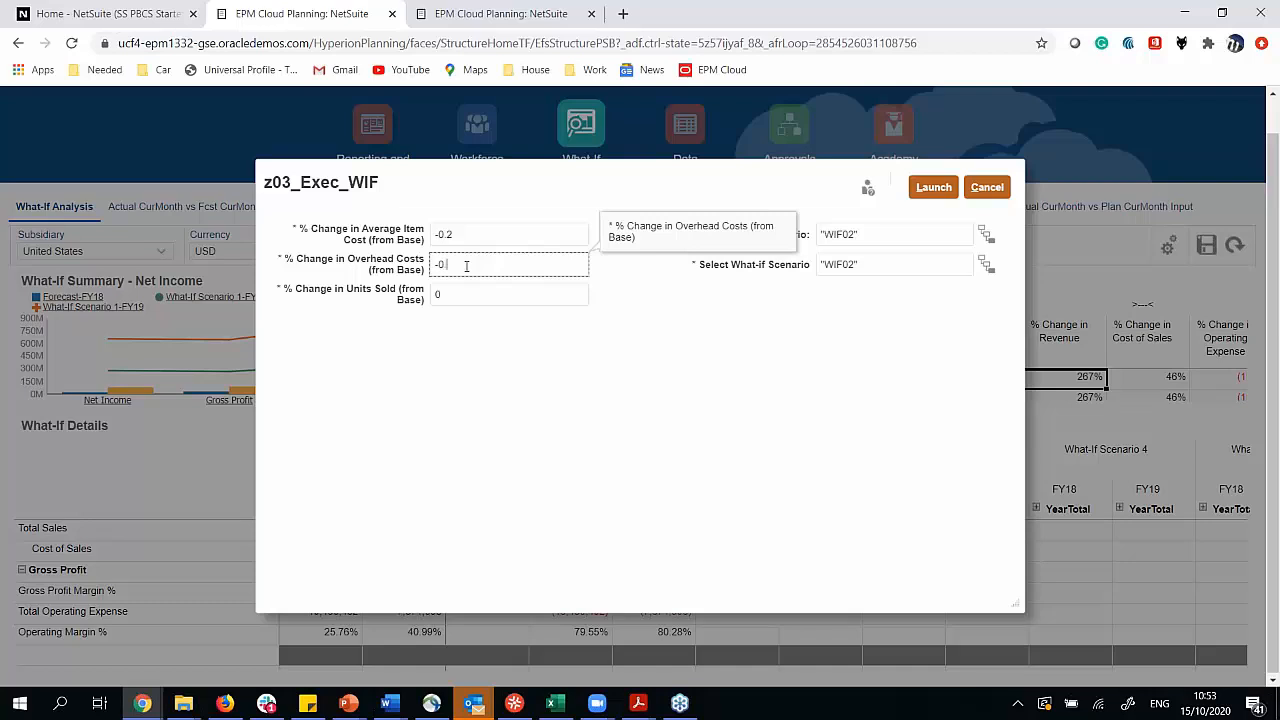
{"action": "left_click", "coordinate": [458, 294]}
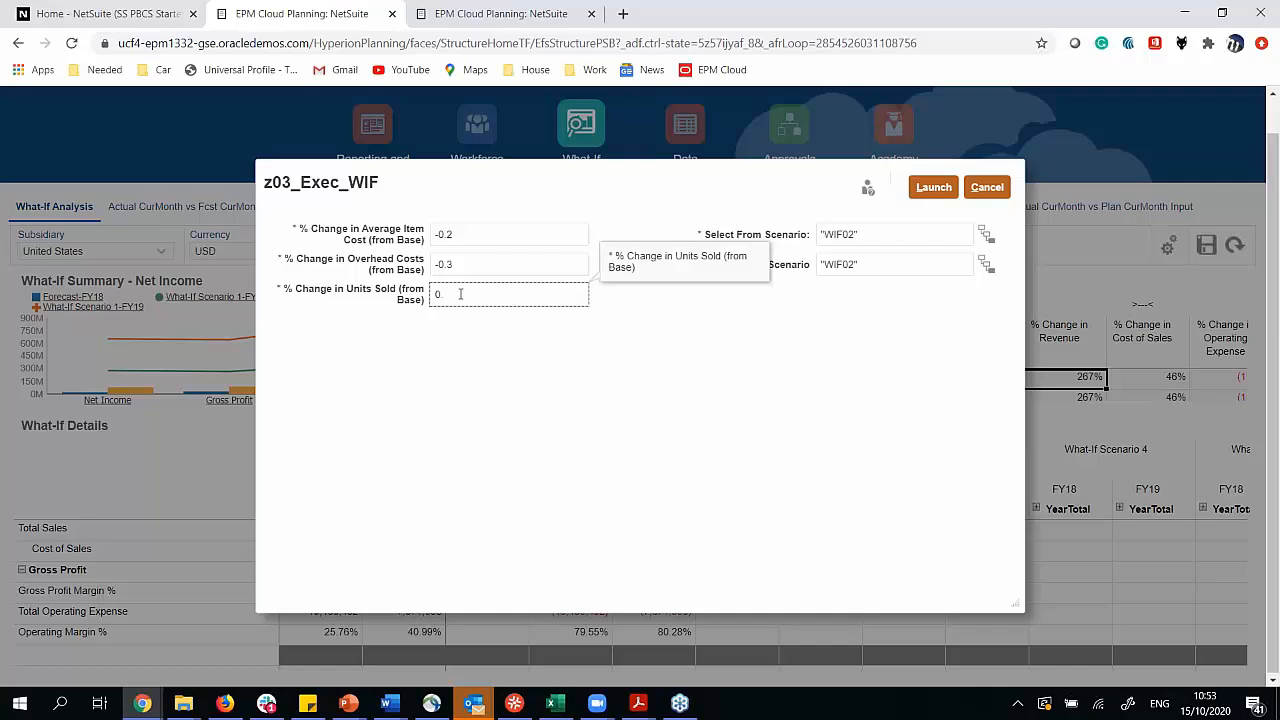
{"action": "key", "text": "BackSpace"}
{"action": "type", "text": "-0.5"}
{"action": "left_click", "coordinate": [727, 424]}
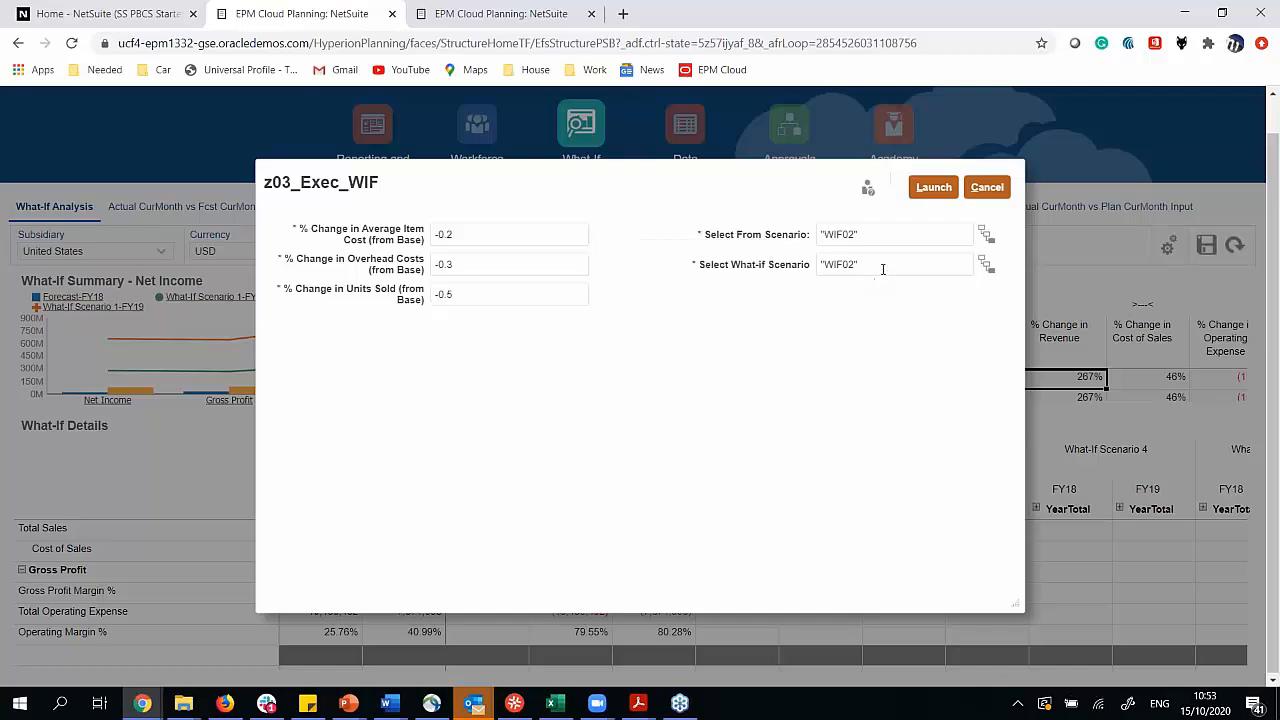
Set the from-scenario to Forecast and launch the what-if calculation.
{"action": "left_click", "coordinate": [985, 236]}
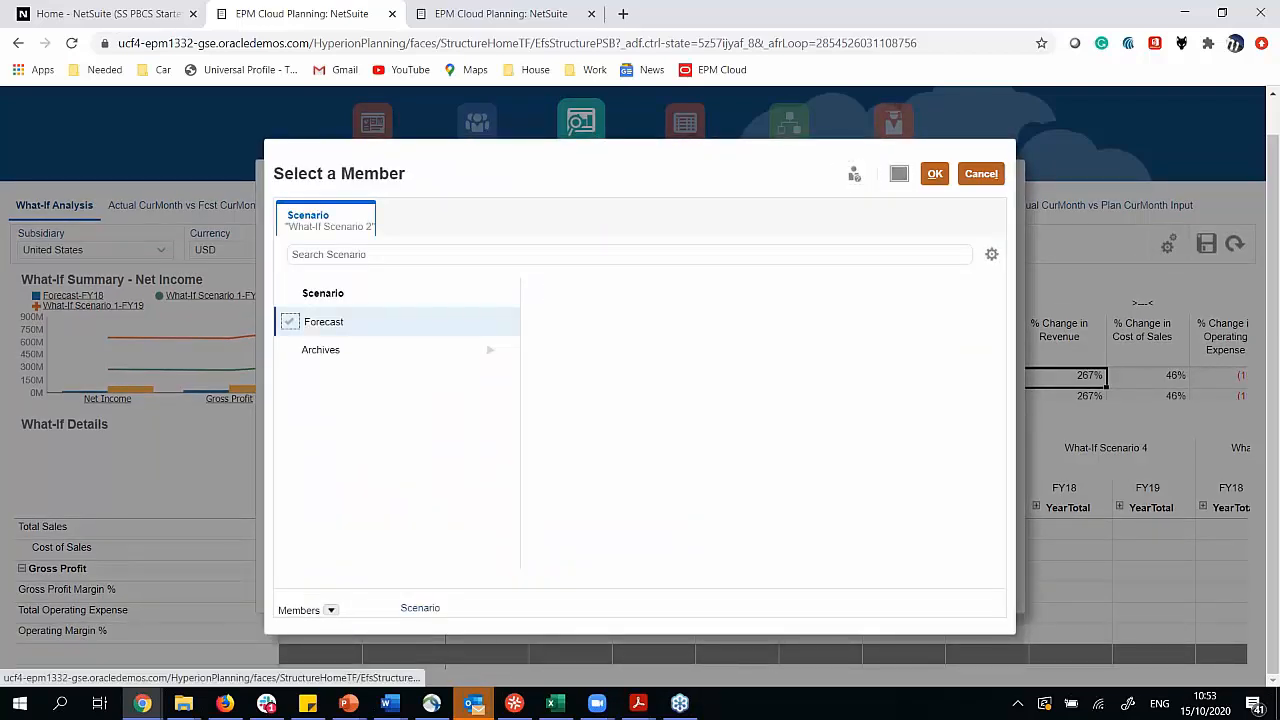
{"action": "left_click", "coordinate": [290, 322]}
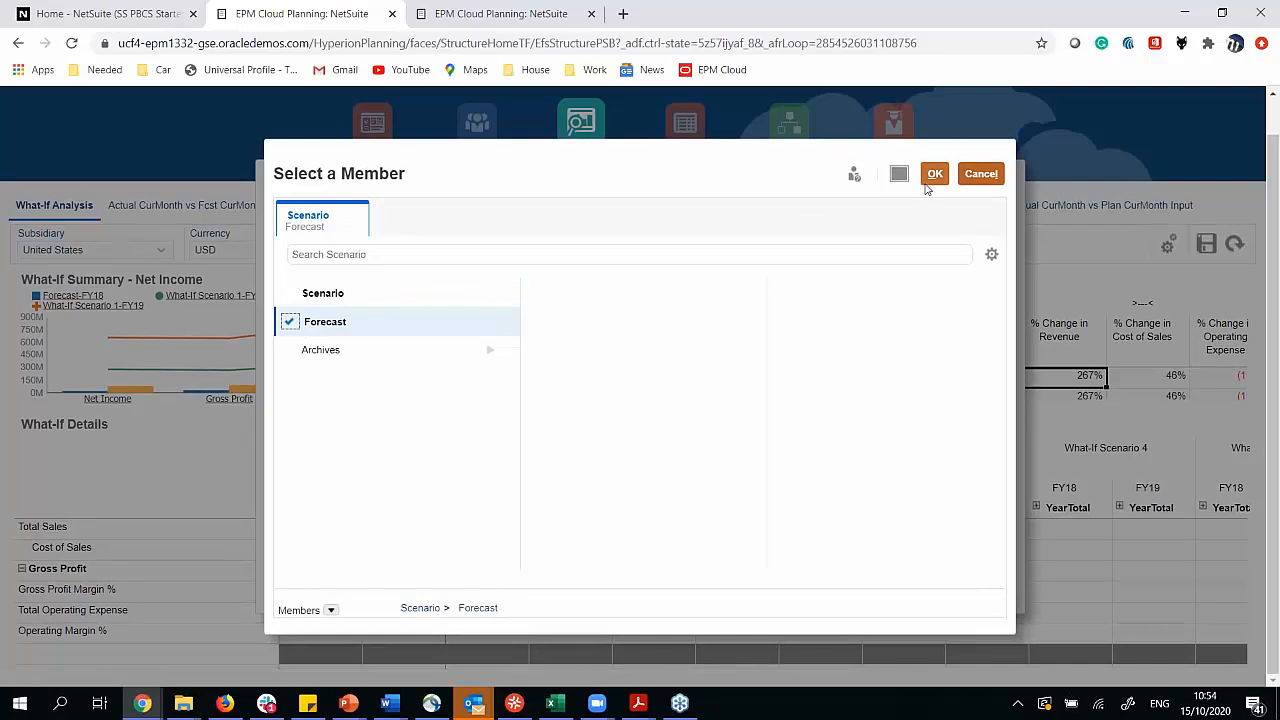
{"action": "left_click", "coordinate": [931, 179]}
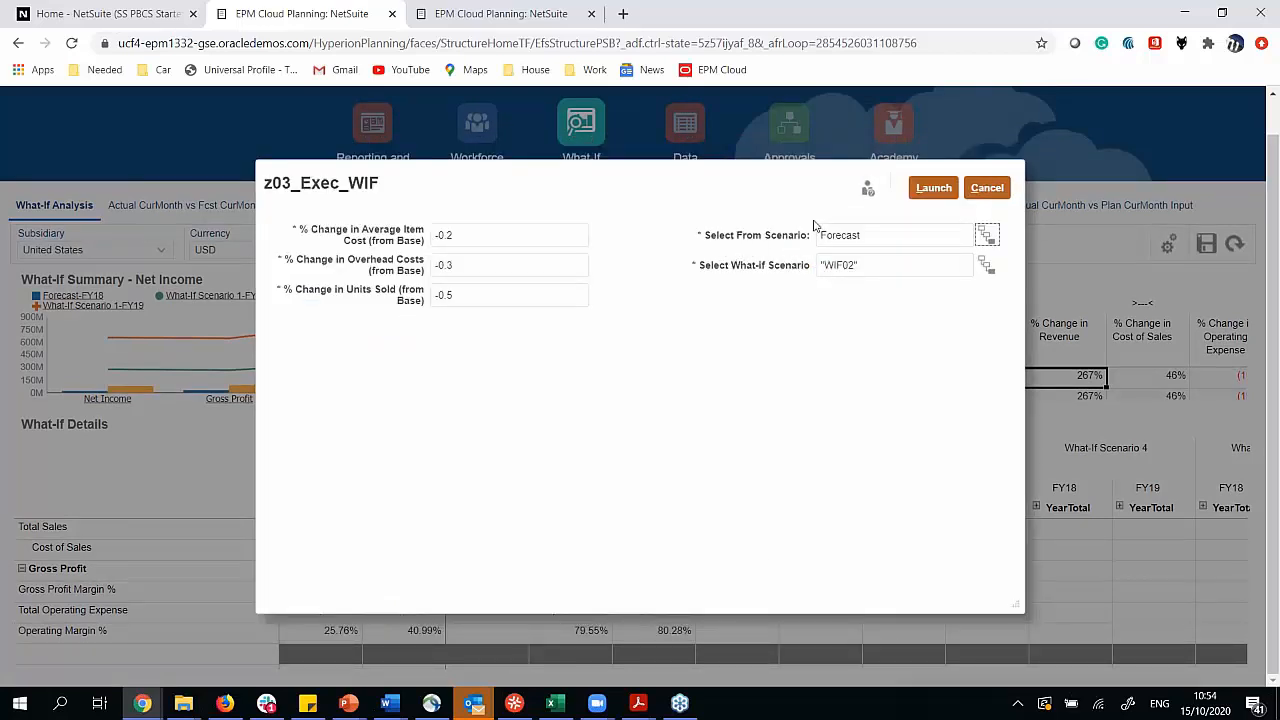
{"action": "left_click", "coordinate": [927, 194]}
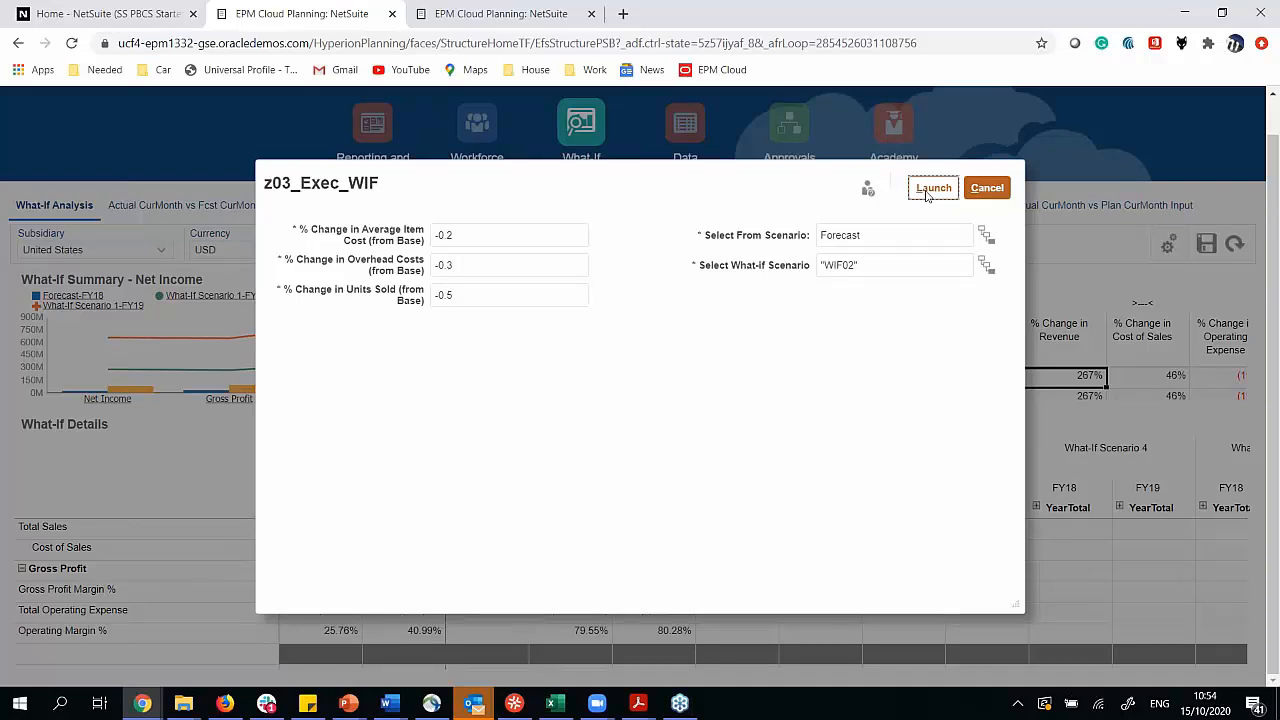
{"action": "left_click", "coordinate": [927, 194]}
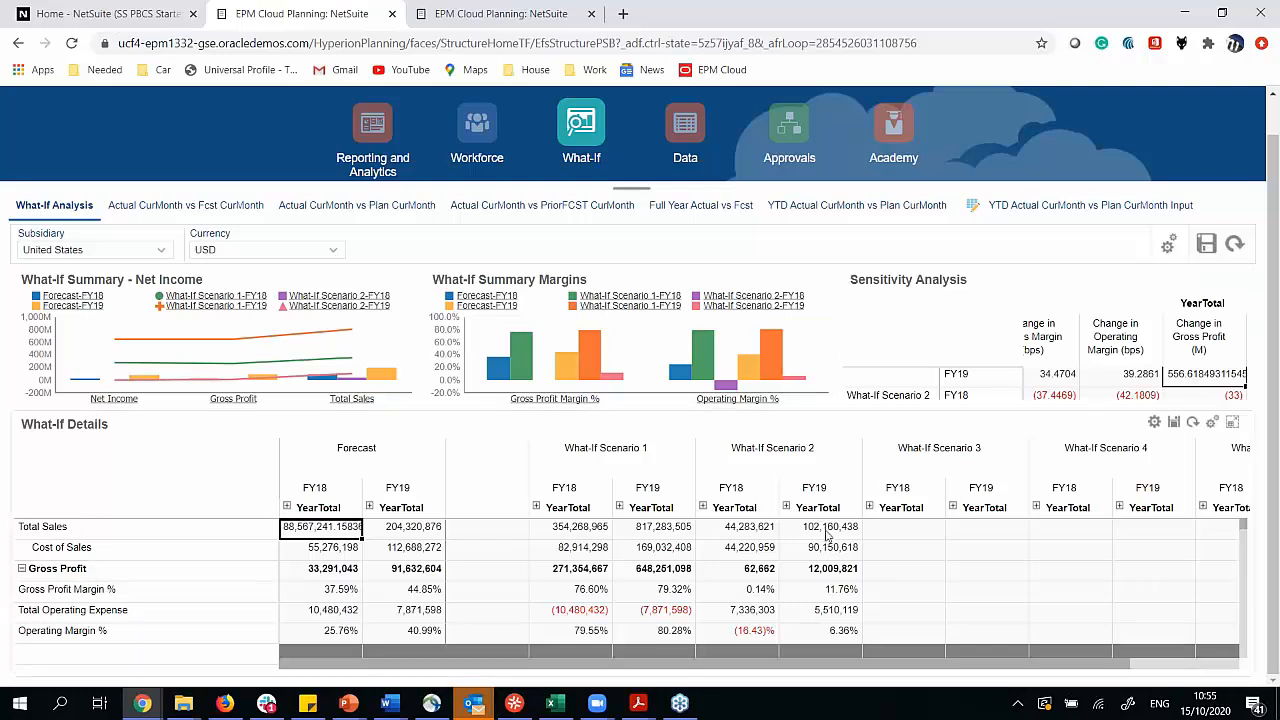
Clear the What-If Scenario 2 results from the What-If Details grid by launching the clear rule for WIF02.
{"action": "left_click", "coordinate": [814, 452]}
{"action": "right_click", "coordinate": [817, 457]}
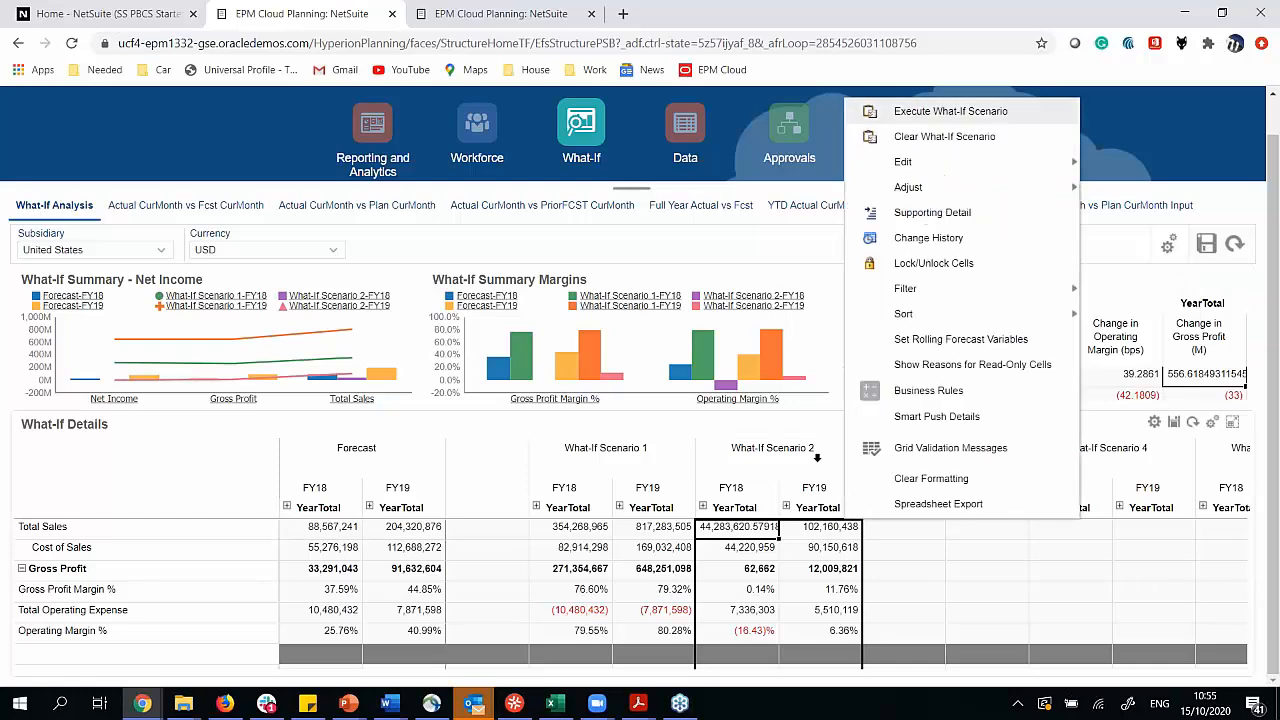
{"action": "left_click", "coordinate": [944, 136]}
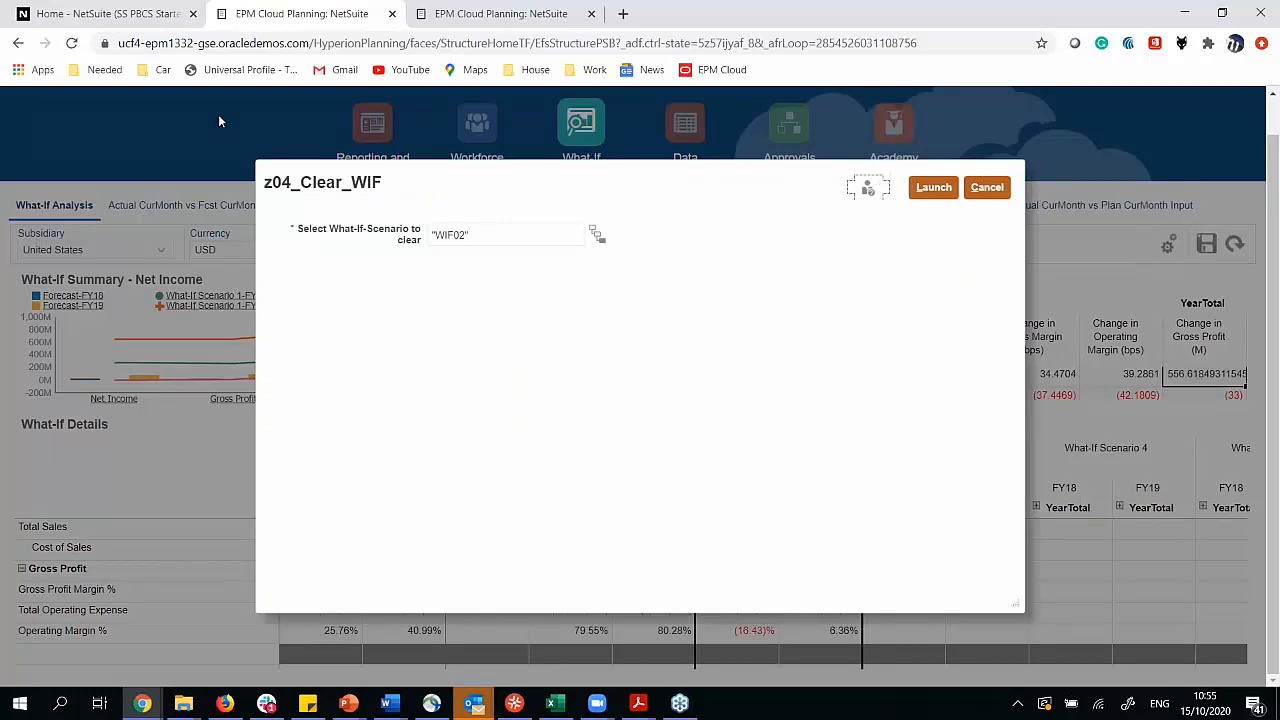
{"action": "left_click", "coordinate": [933, 188]}
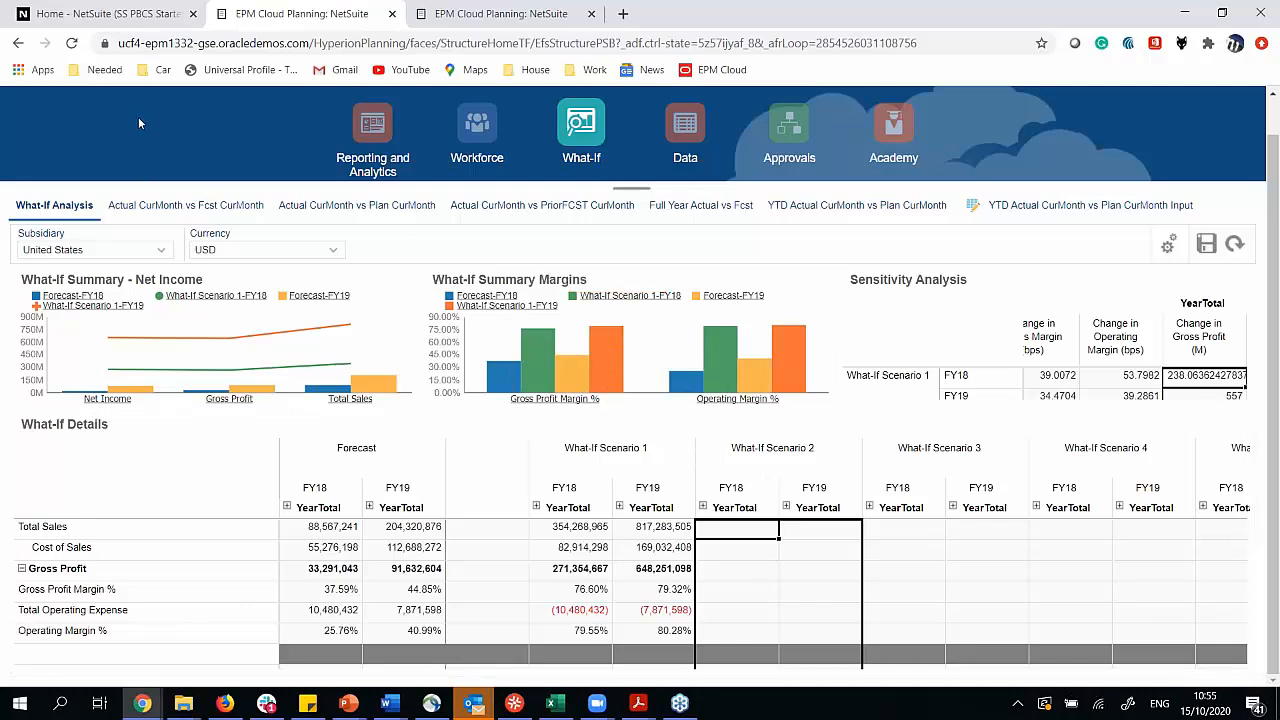
Return to the home page, switch to the second planning environment and examine its total-year infolets, including Balance Sheet and Earnings.
{"action": "scroll", "coordinate": [138, 117], "scroll_direction": "up", "scroll_amount": 1}
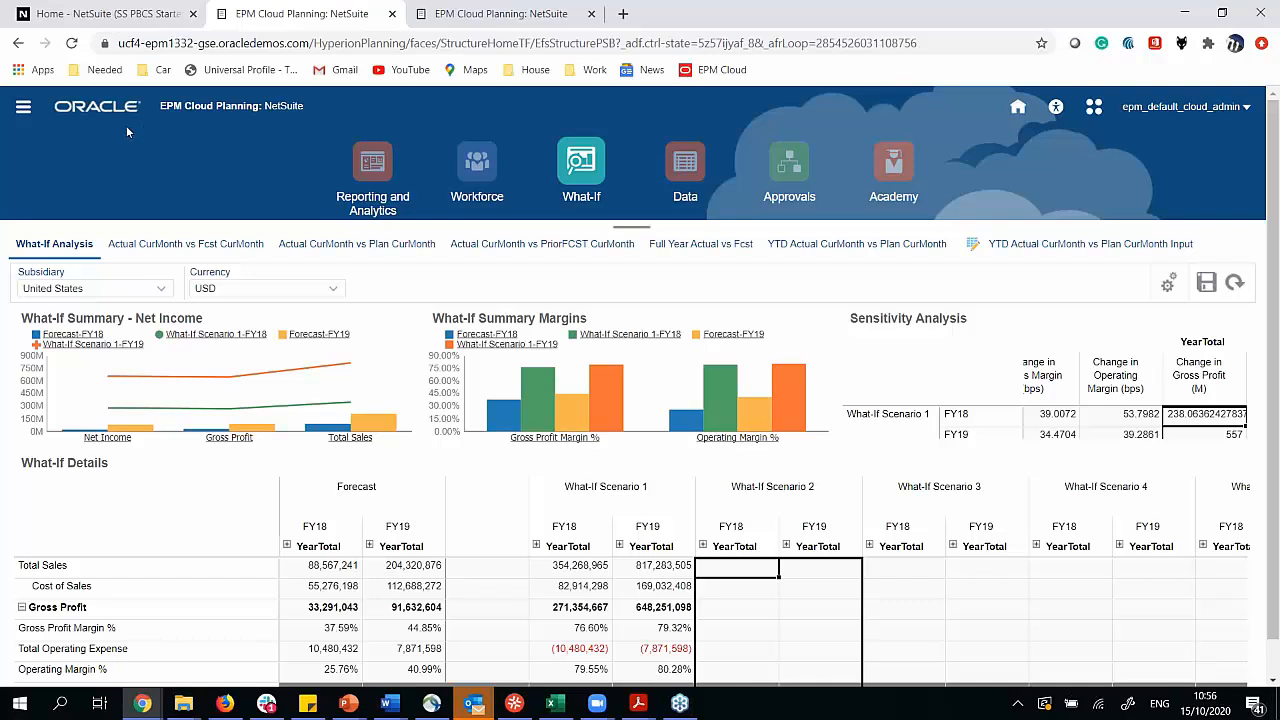
{"action": "left_click", "coordinate": [101, 109]}
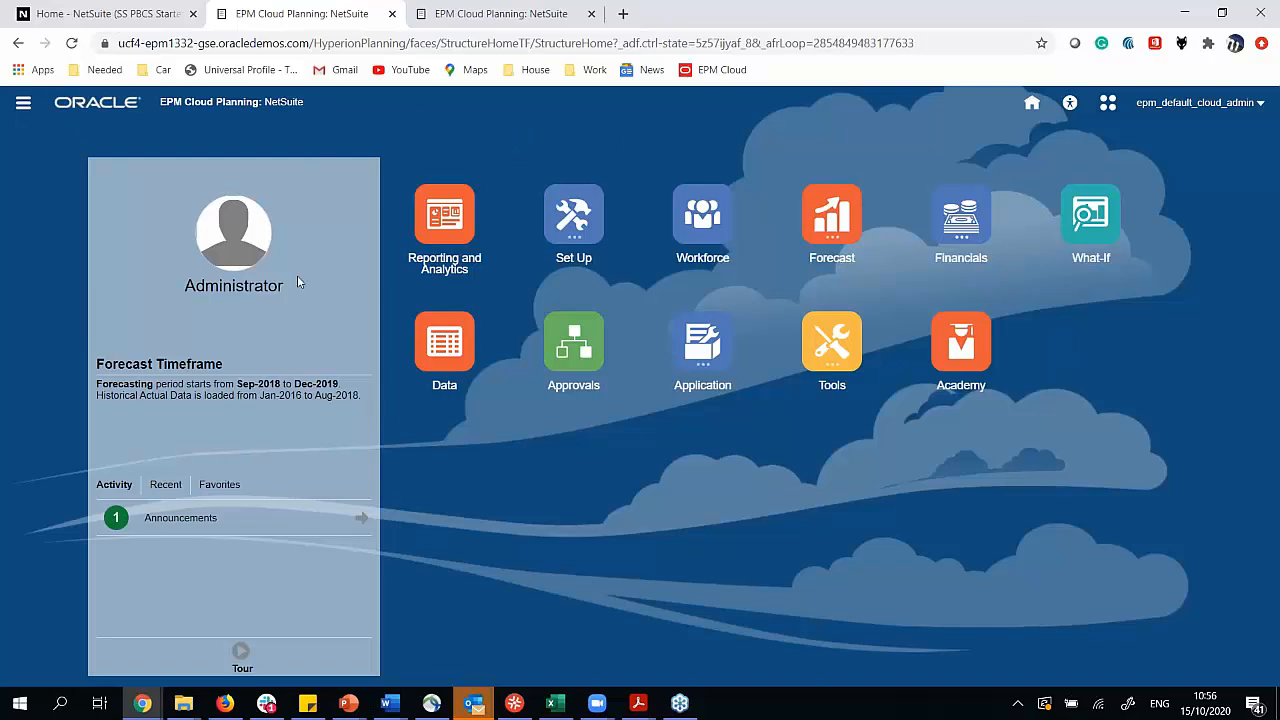
{"action": "left_click", "coordinate": [533, 10]}
{"action": "left_click", "coordinate": [802, 424]}
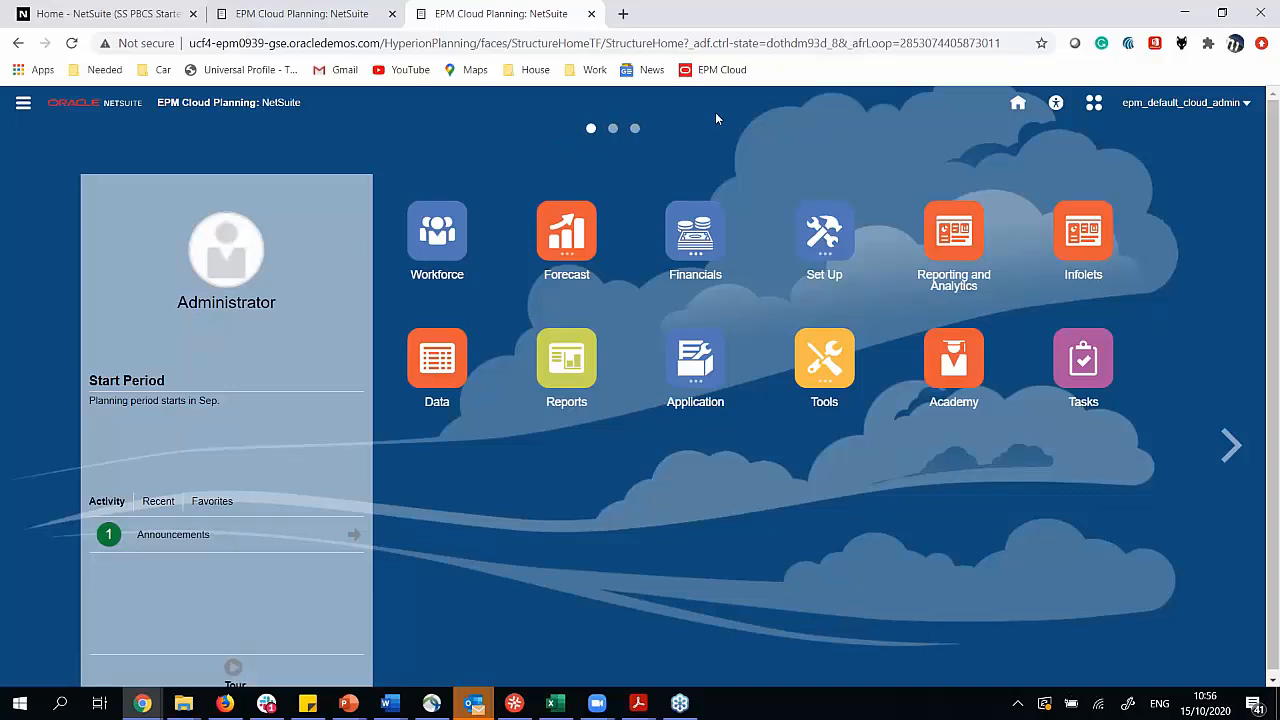
{"action": "left_click", "coordinate": [613, 128]}
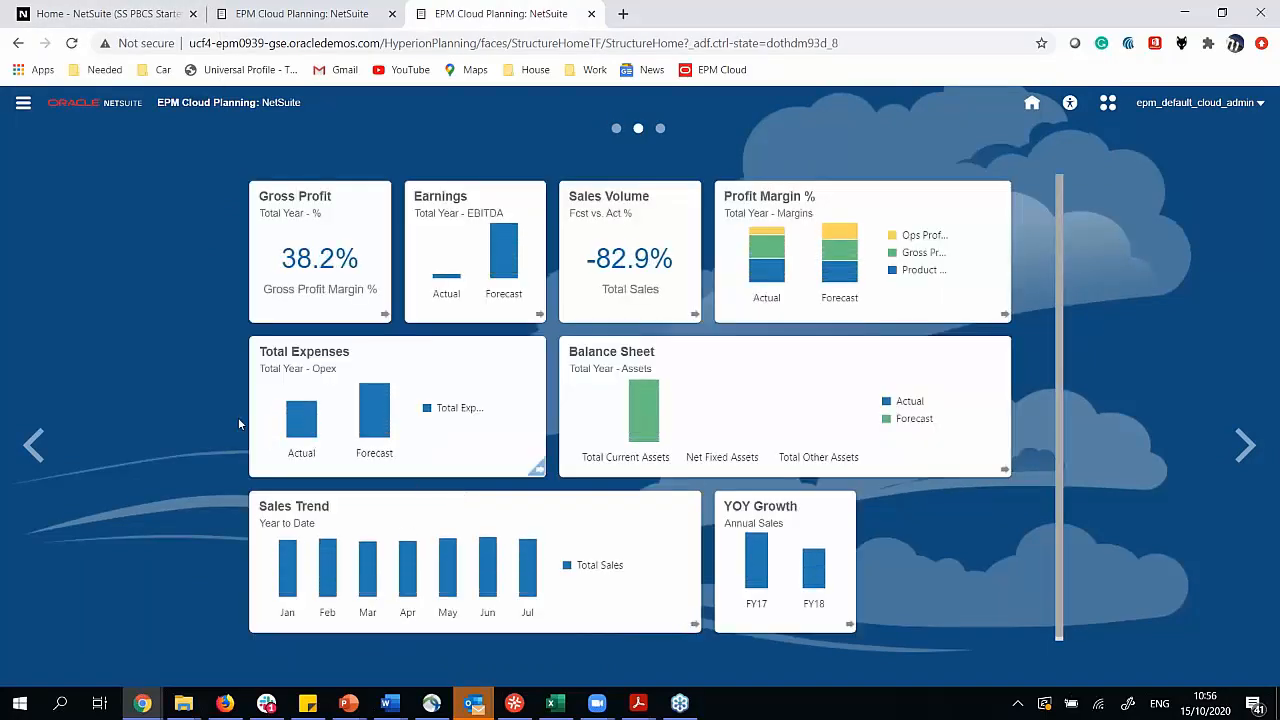
{"action": "mouse_move", "coordinate": [649, 404]}
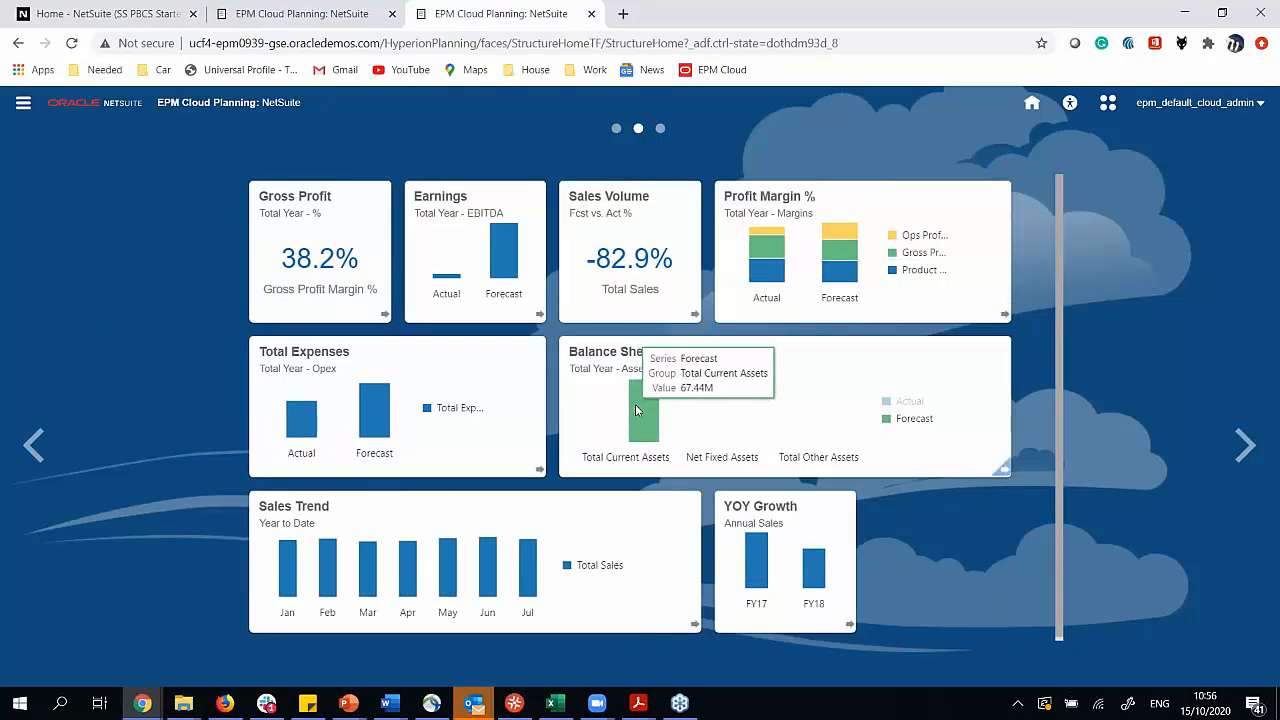
{"action": "mouse_move", "coordinate": [505, 263]}
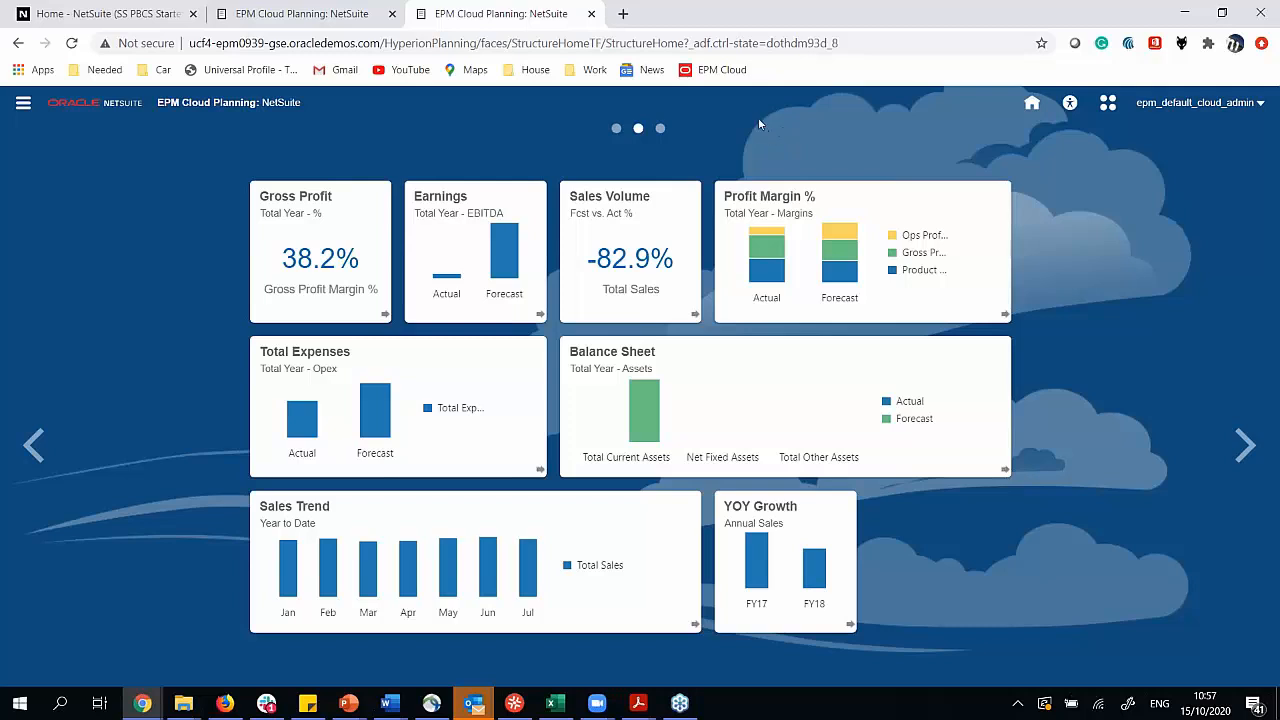
Drill the Sales Volume infolet down to total-year actual sales by rep, and show the third infolet page.
{"action": "left_click", "coordinate": [693, 318]}
{"action": "mouse_move", "coordinate": [651, 270]}
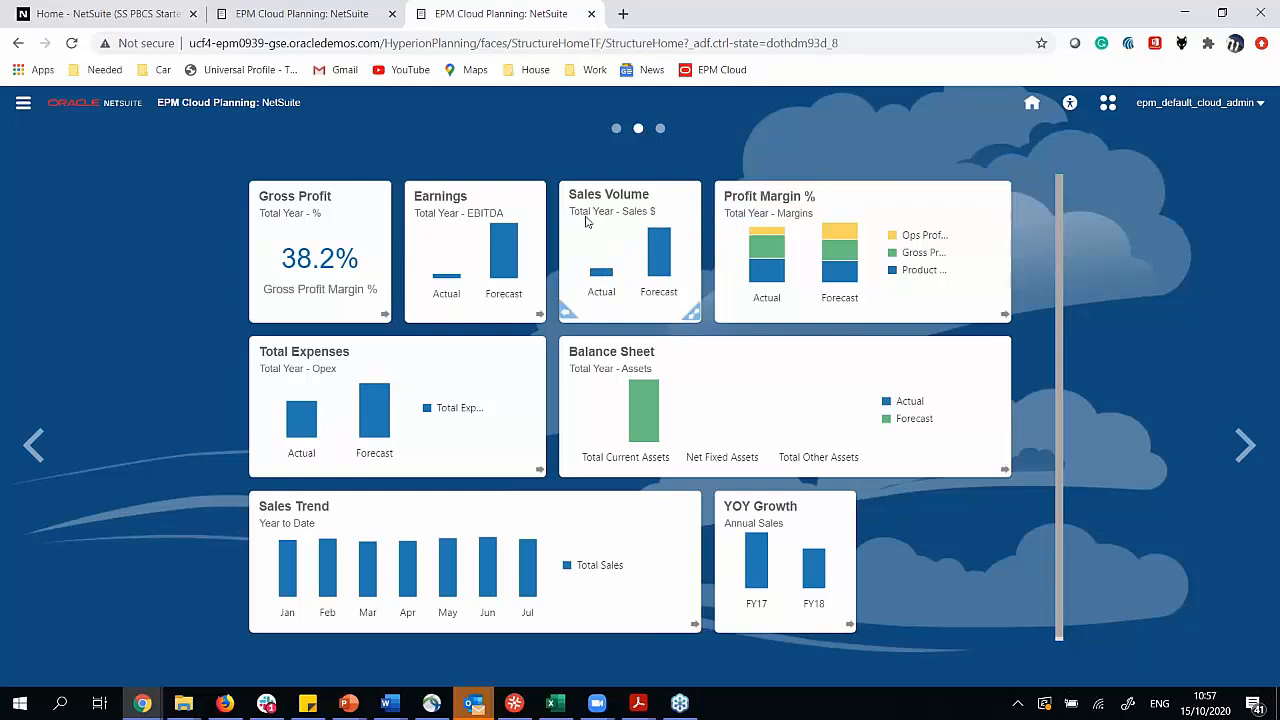
{"action": "left_click", "coordinate": [690, 313]}
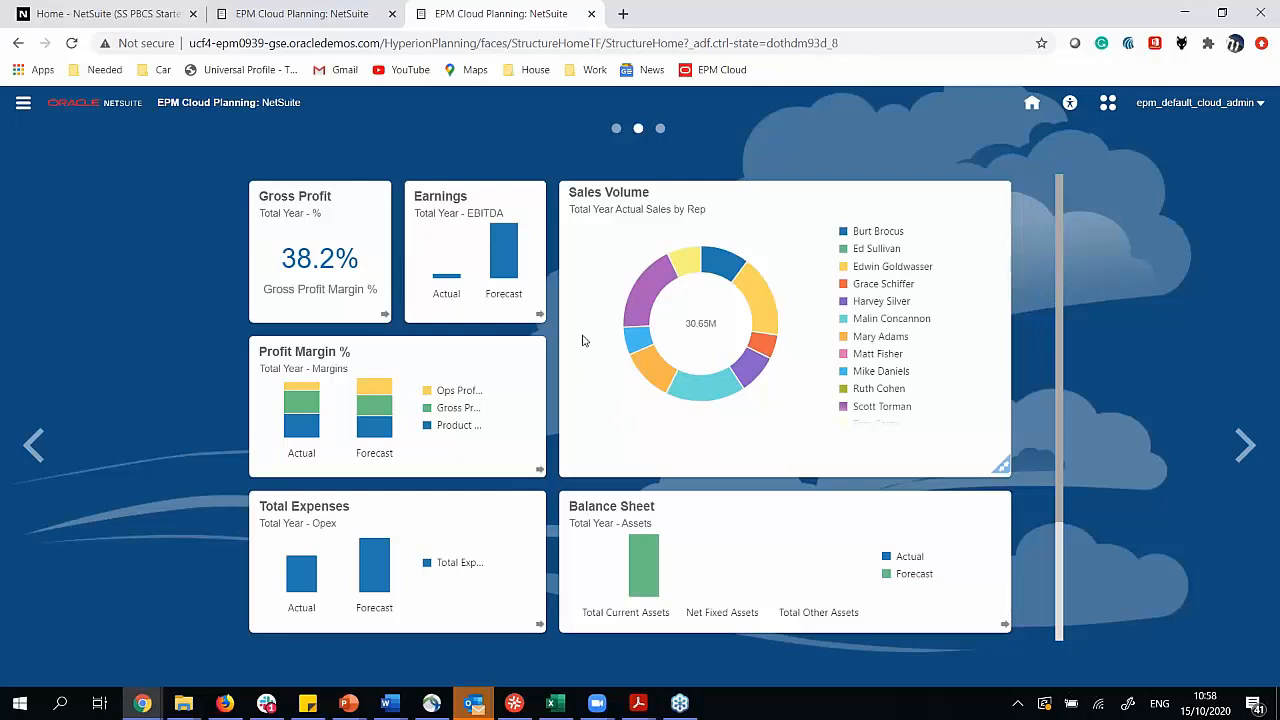
{"action": "mouse_move", "coordinate": [641, 292]}
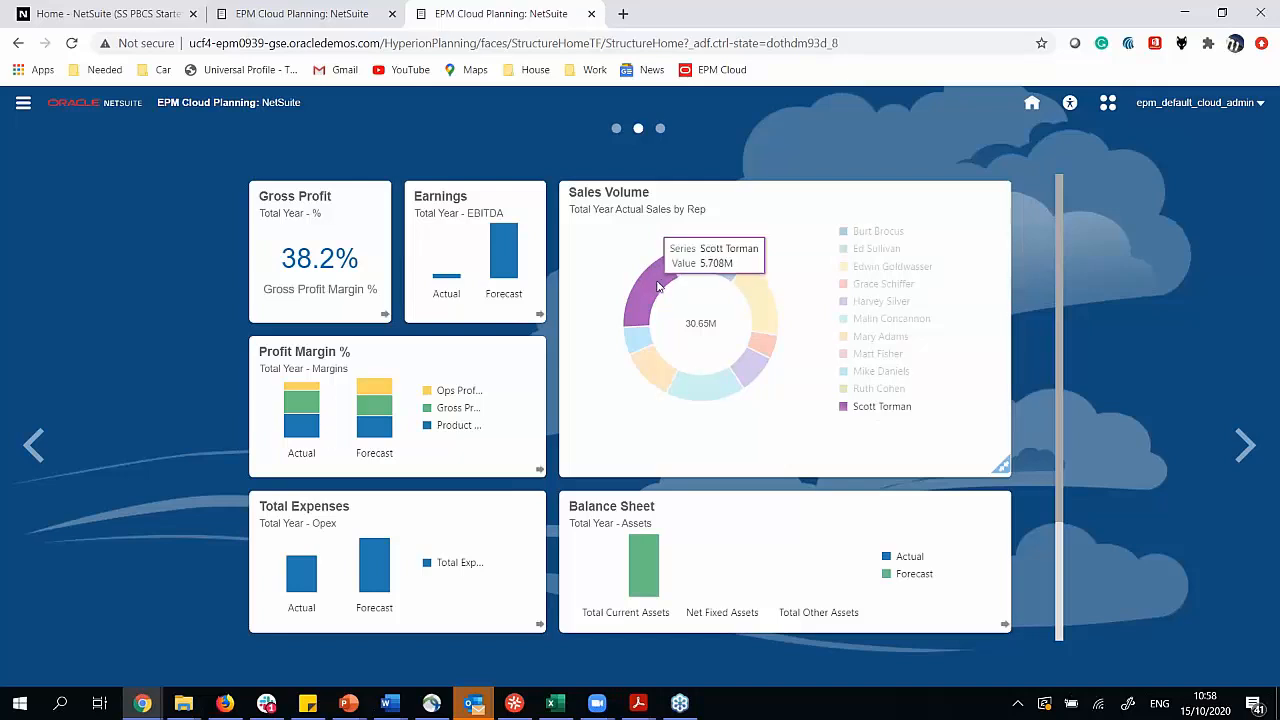
{"action": "mouse_move", "coordinate": [762, 308]}
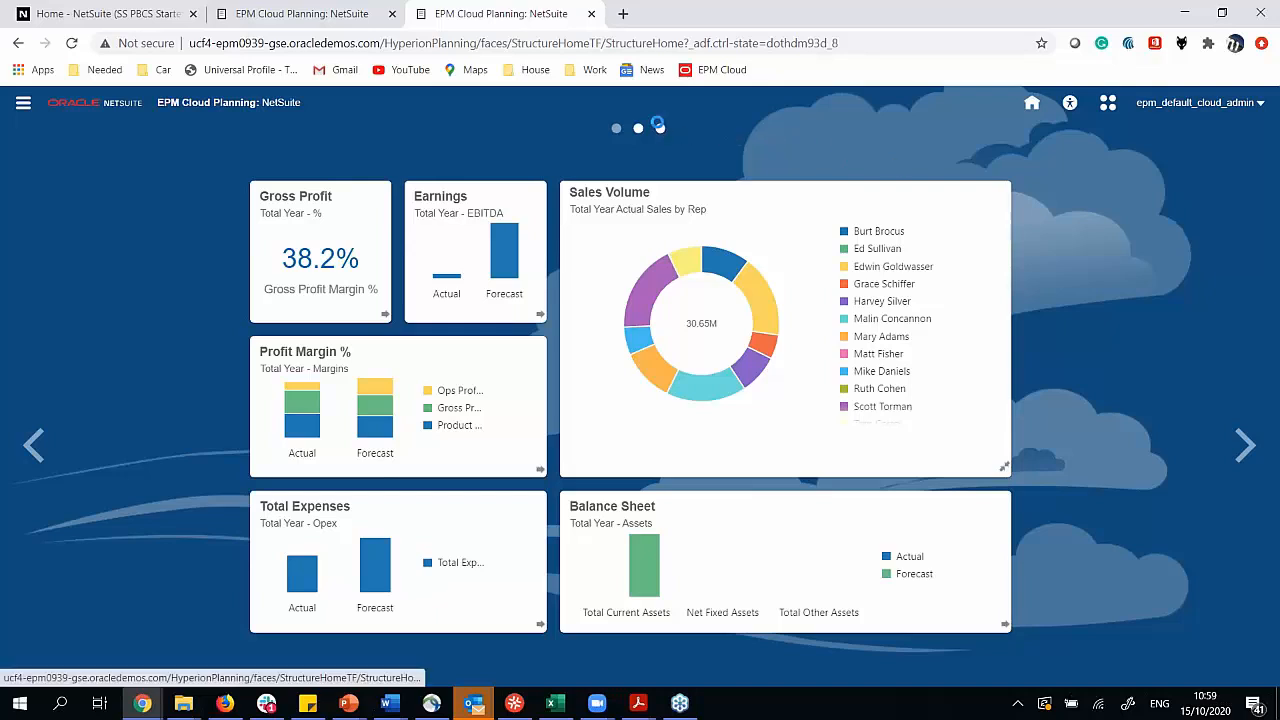
{"action": "left_click", "coordinate": [660, 128]}
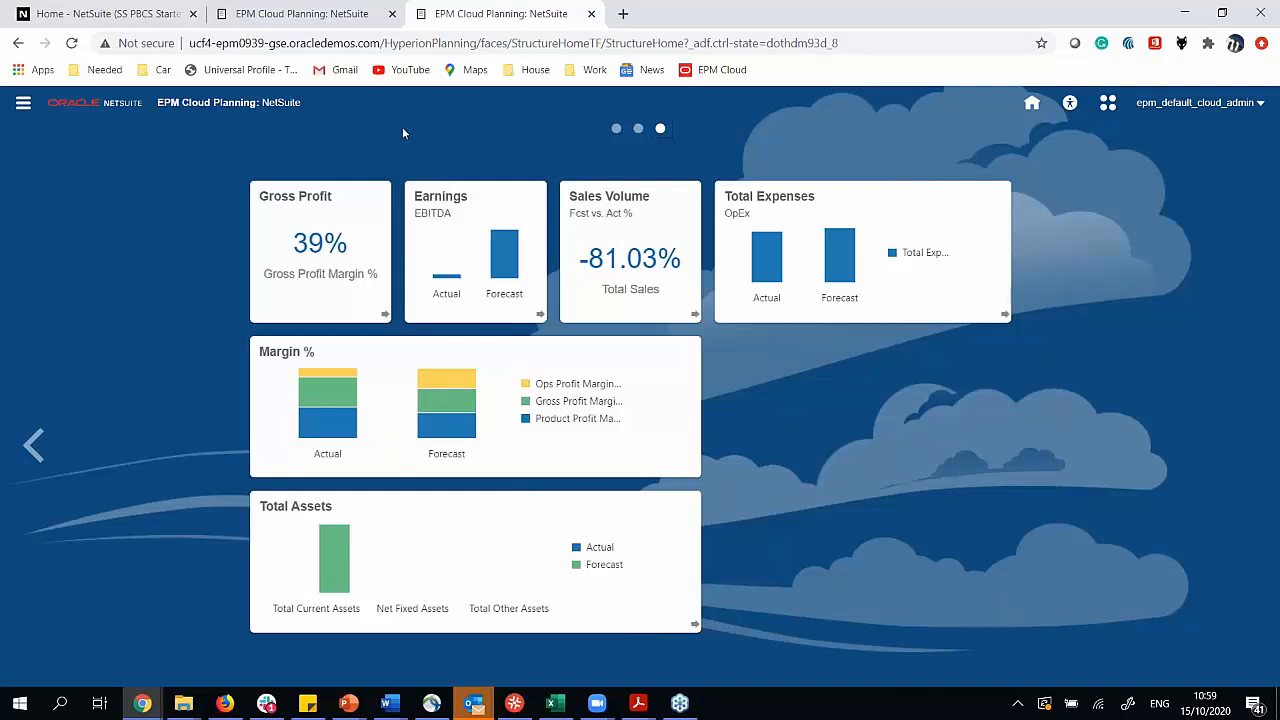
Switch back to the first planning environment and open the Sales / COGS forecast.
{"action": "left_click", "coordinate": [300, 8]}
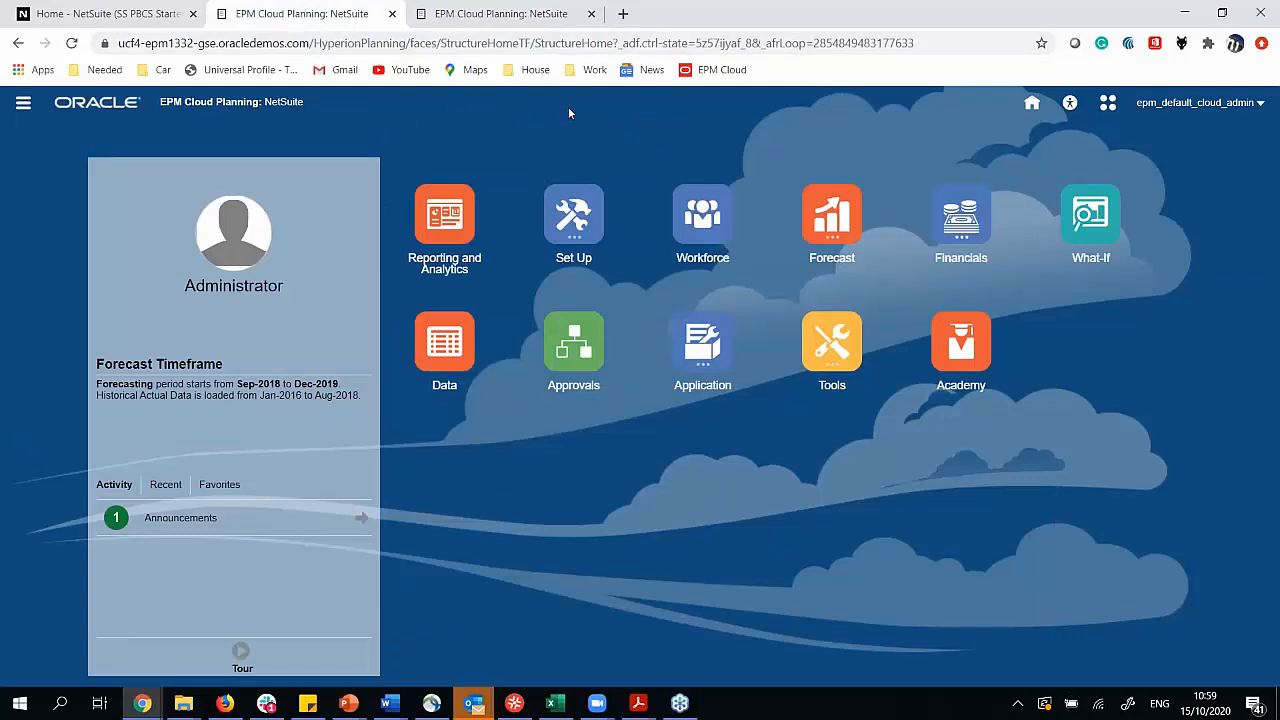
{"action": "left_click", "coordinate": [834, 205]}
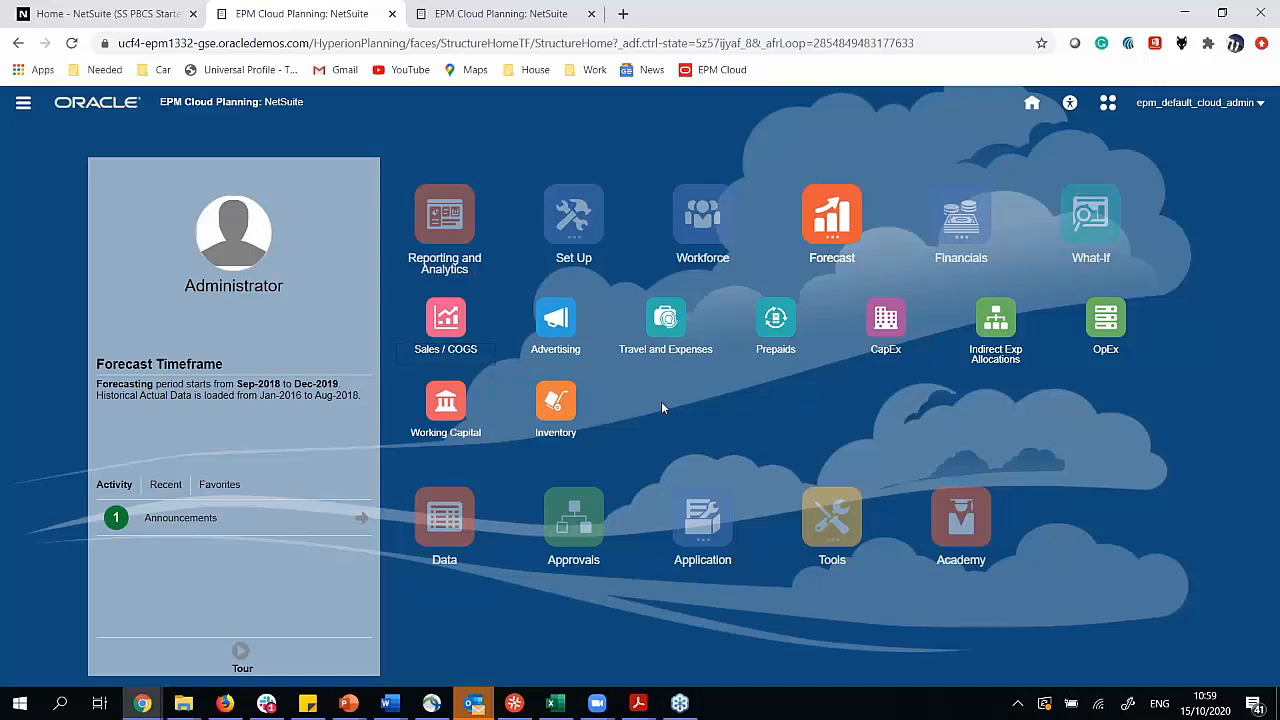
{"action": "left_click", "coordinate": [464, 312]}
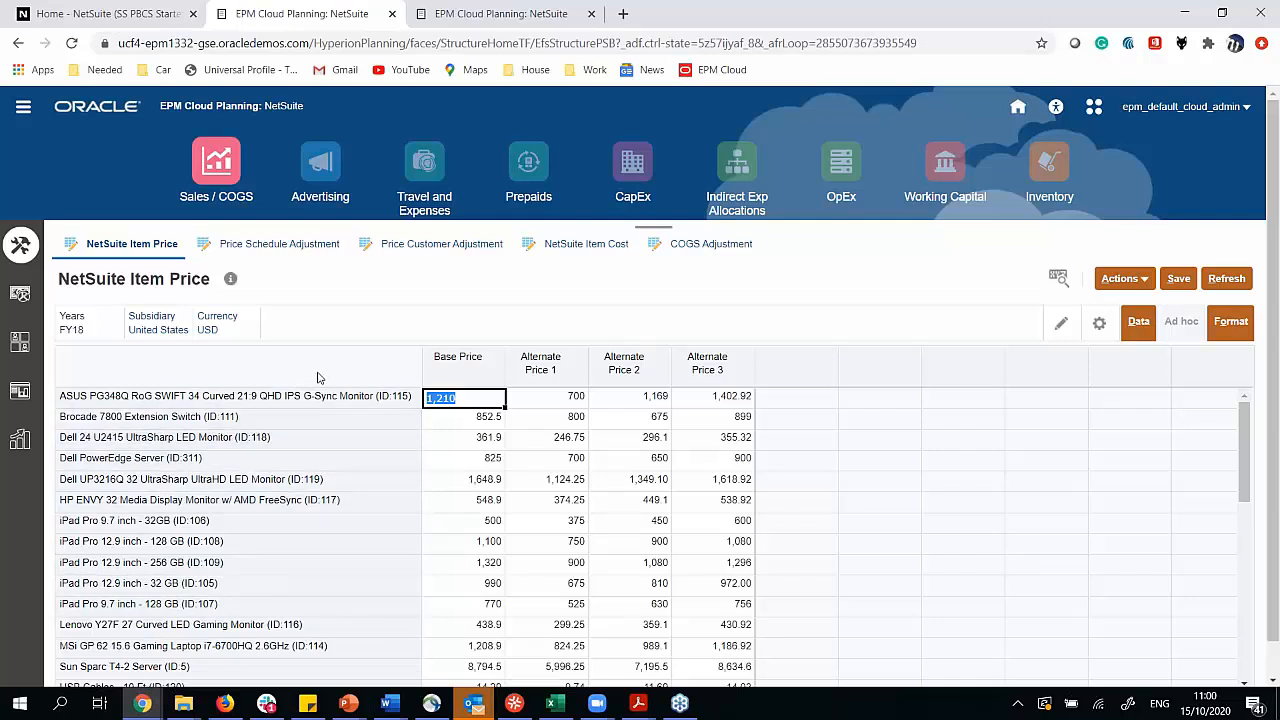
Select the Base Price, Alternate Price 1, Alternate Price 2 and Alternate Price 3 columns in turn for review.
{"action": "left_click", "coordinate": [448, 356]}
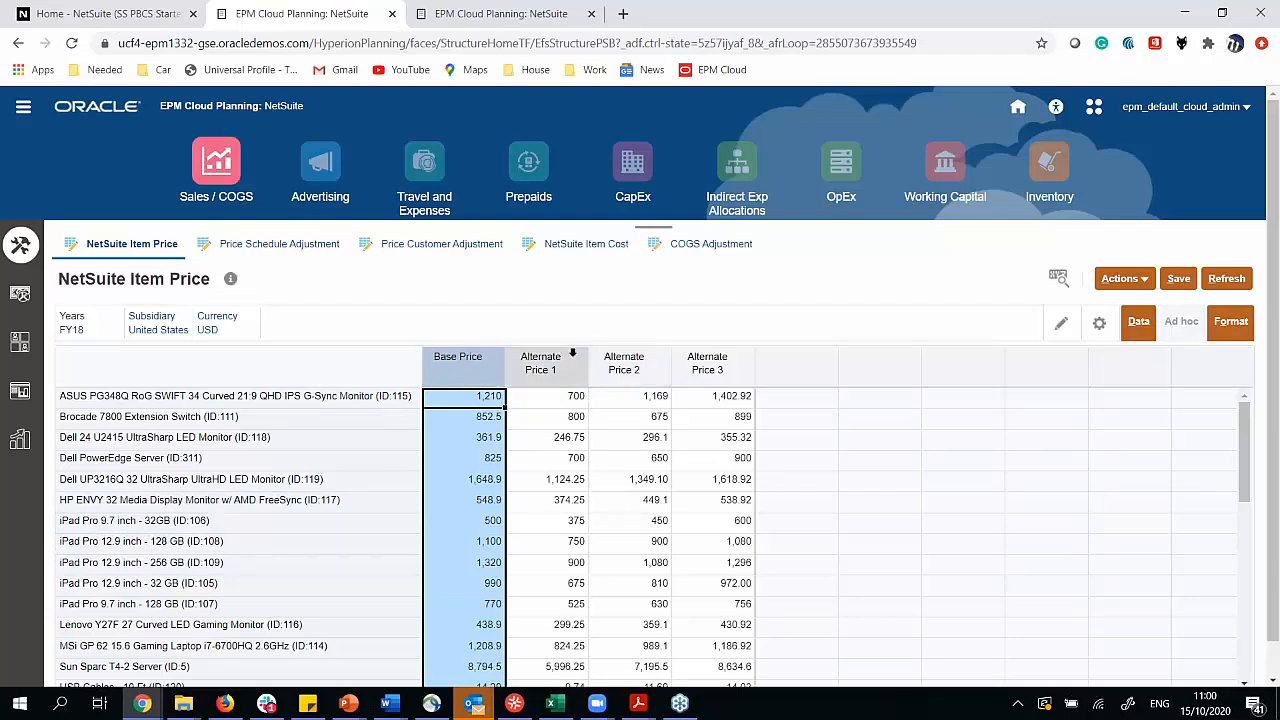
{"action": "left_click", "coordinate": [572, 354]}
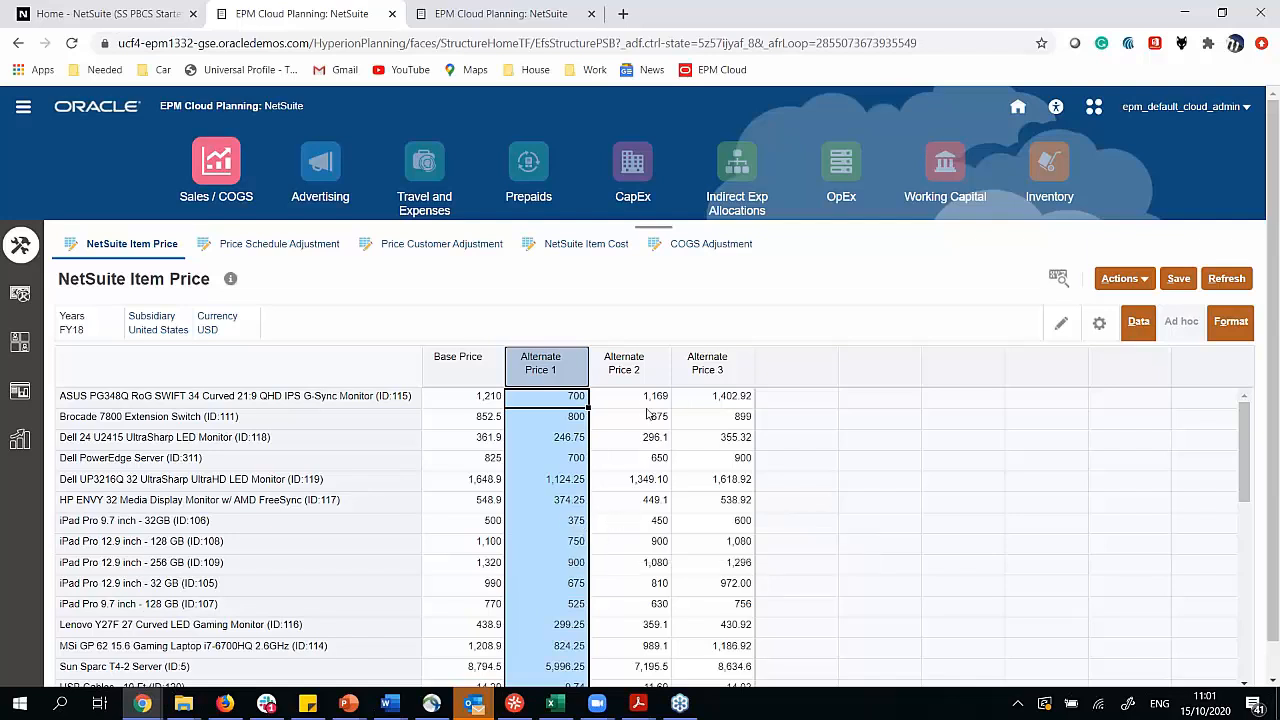
{"action": "left_click", "coordinate": [623, 360]}
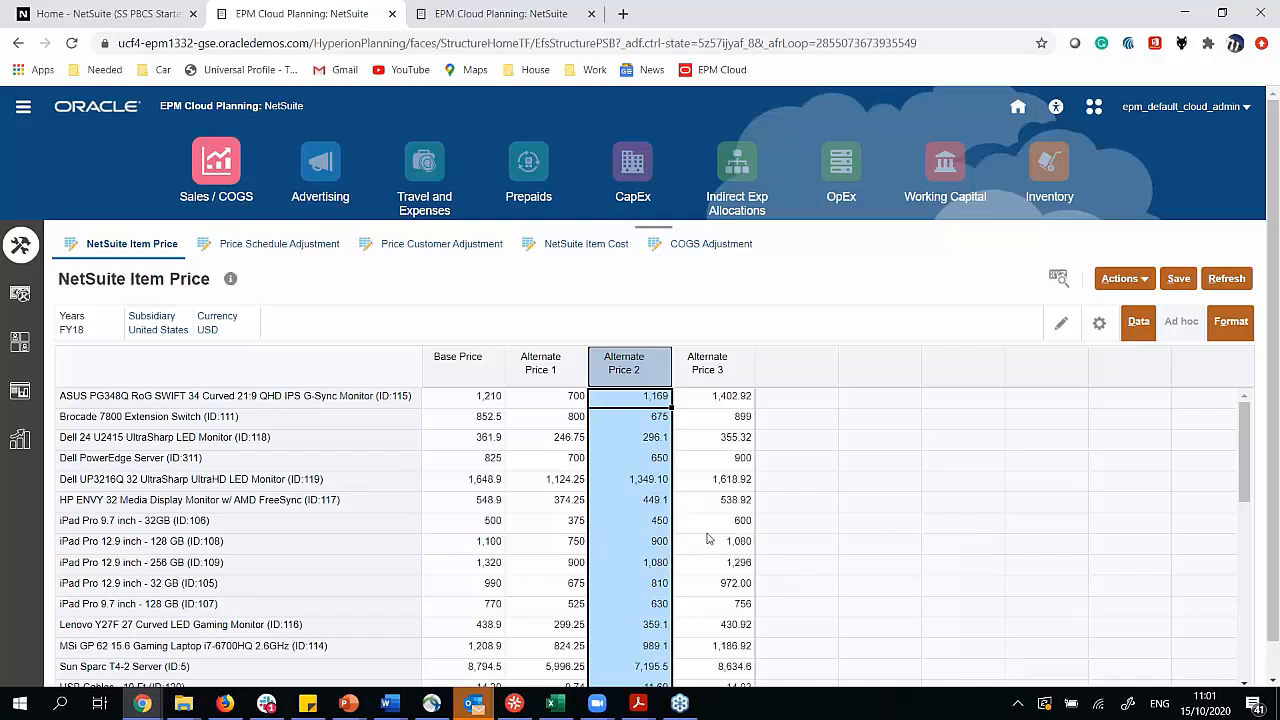
{"action": "left_click", "coordinate": [708, 367]}
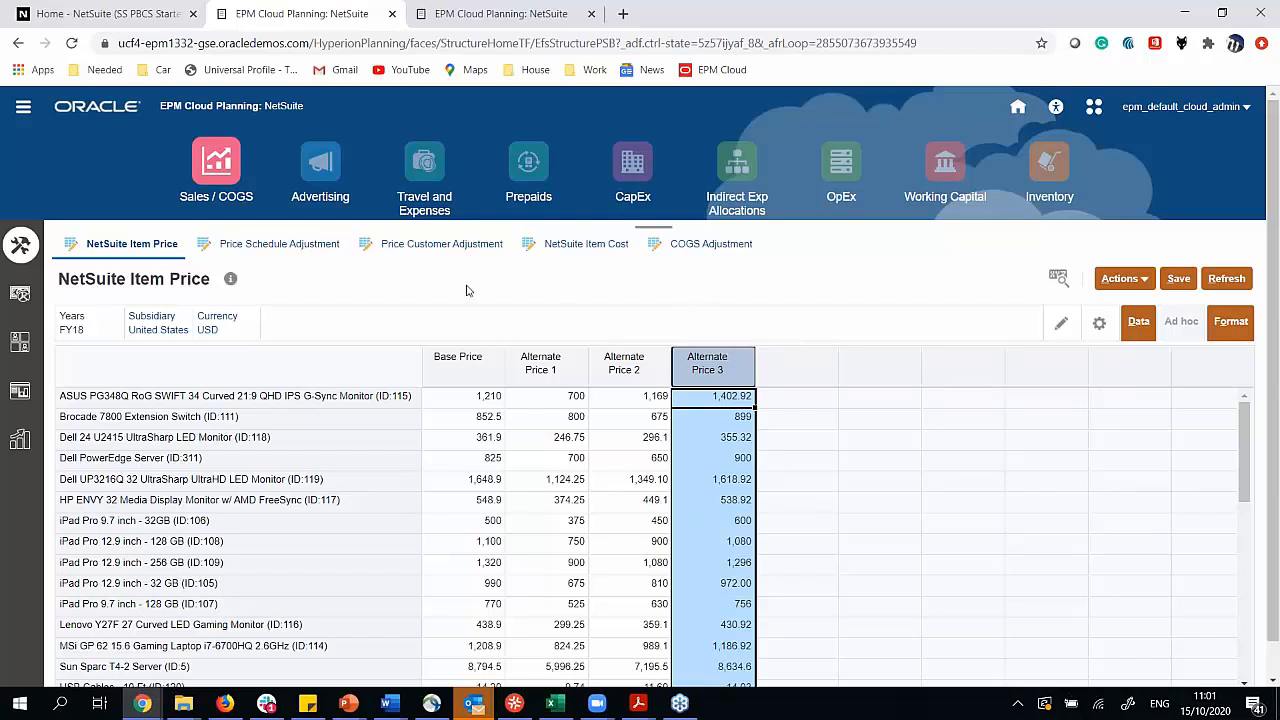
Open the Price Schedule Adjustment form and review the pricing options for the Brocade 7800 Extension Switch and the Adj (%) column.
{"action": "left_click", "coordinate": [299, 250]}
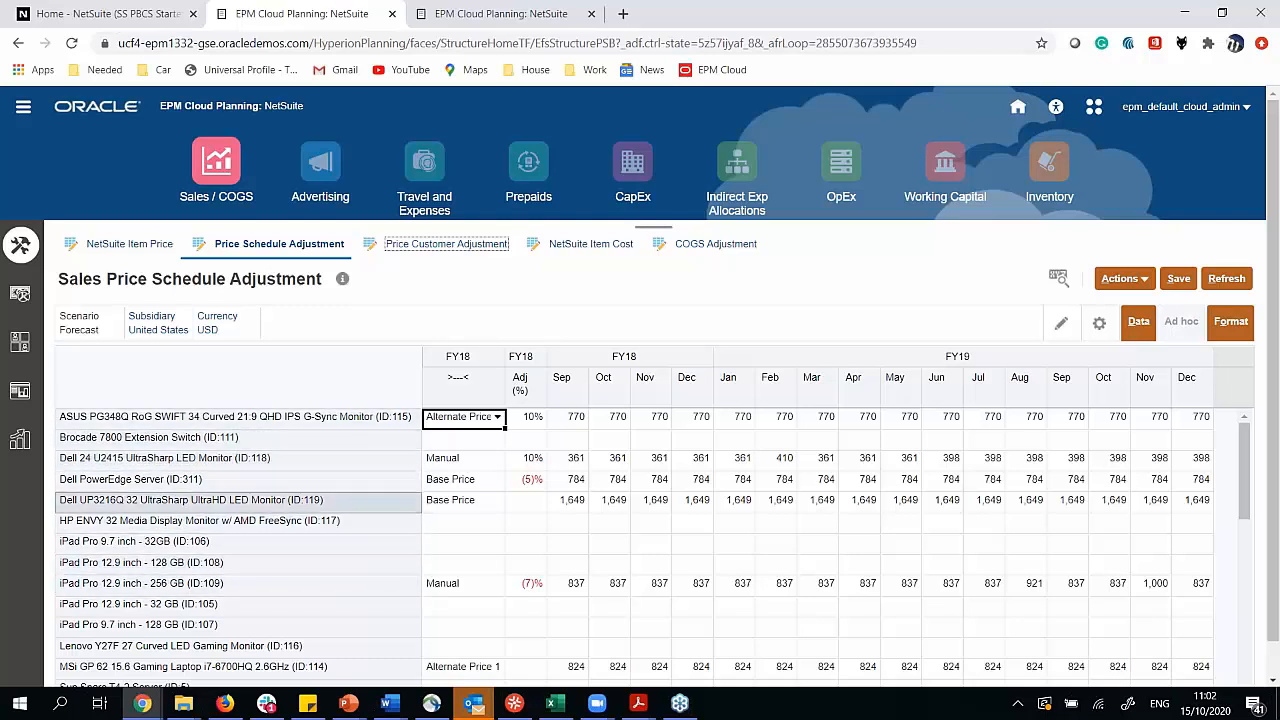
{"action": "left_click", "coordinate": [485, 442]}
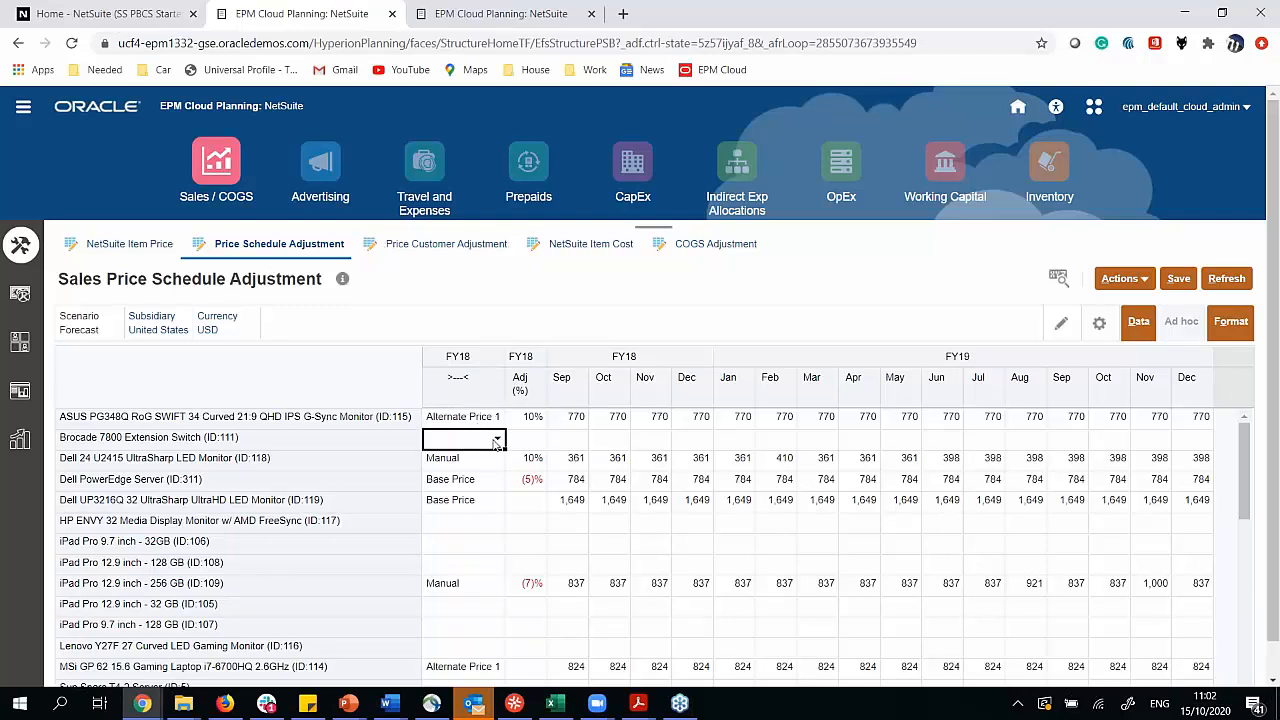
{"action": "left_click", "coordinate": [498, 441]}
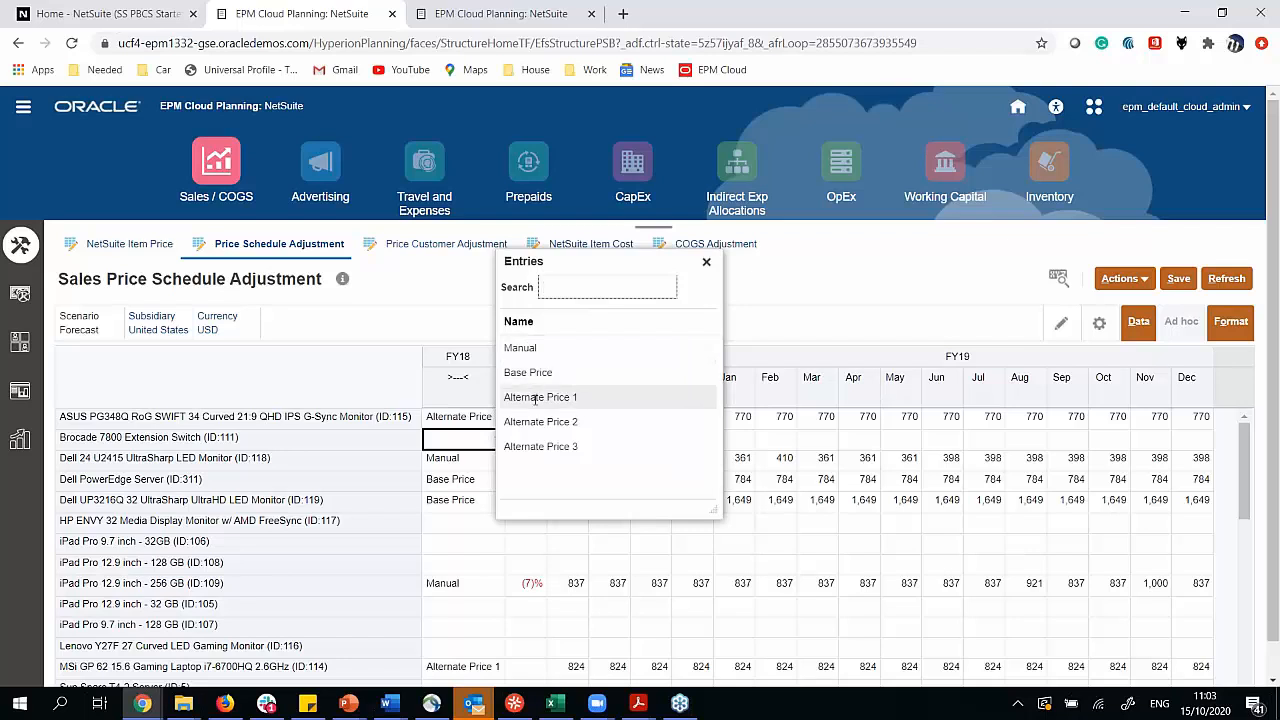
{"action": "left_click", "coordinate": [376, 364]}
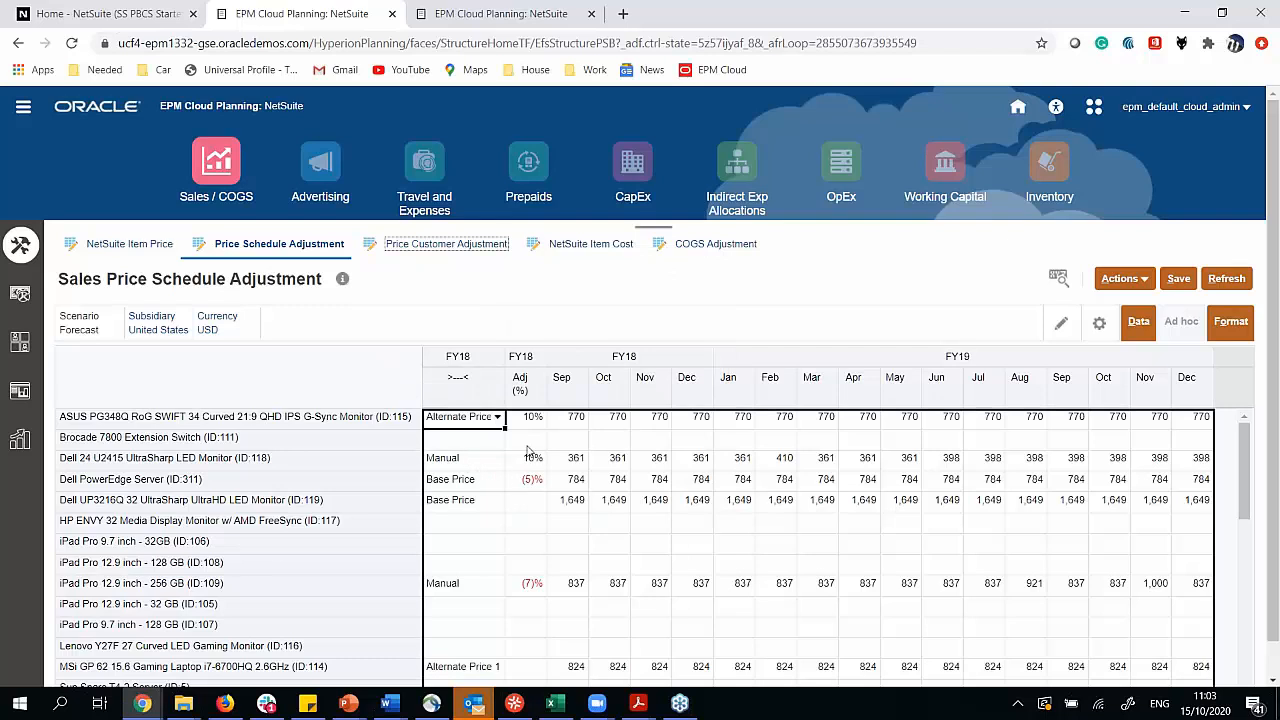
{"action": "left_click", "coordinate": [522, 381]}
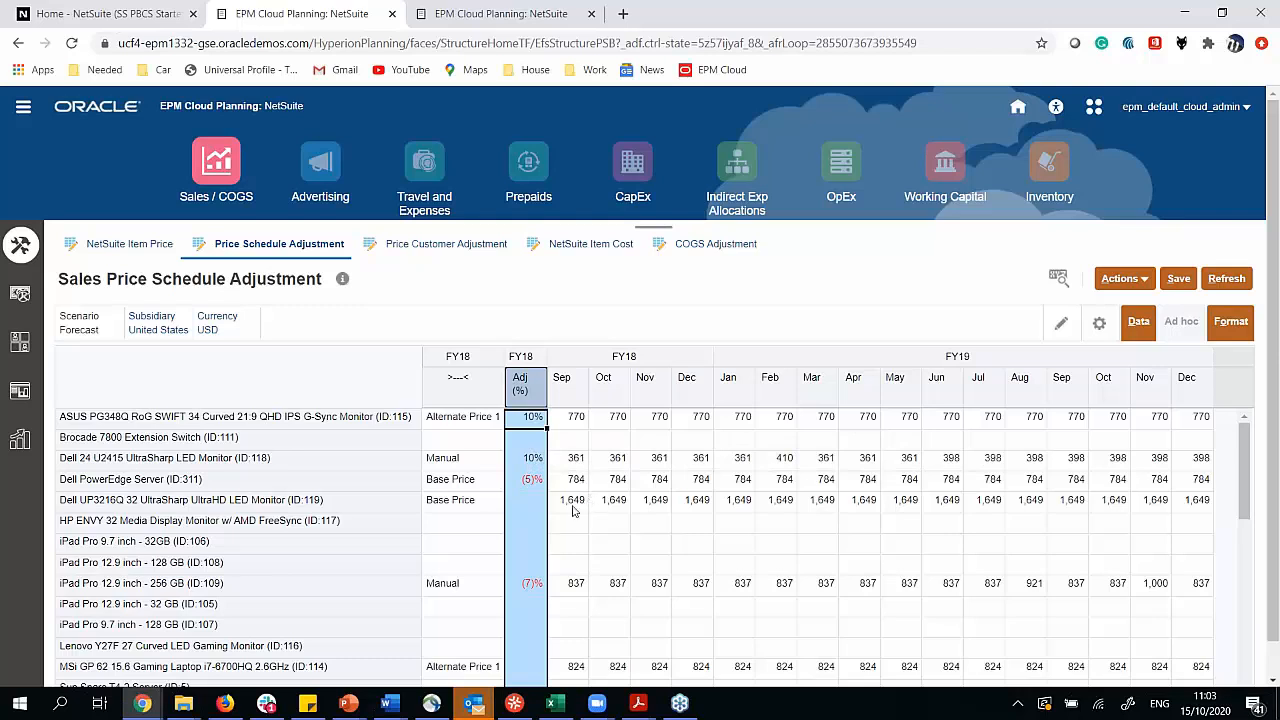
Set the price adjustment of the Dell UP3216Q 32 UltraSharp monitor to 5% and save the form.
{"action": "left_click", "coordinate": [520, 500]}
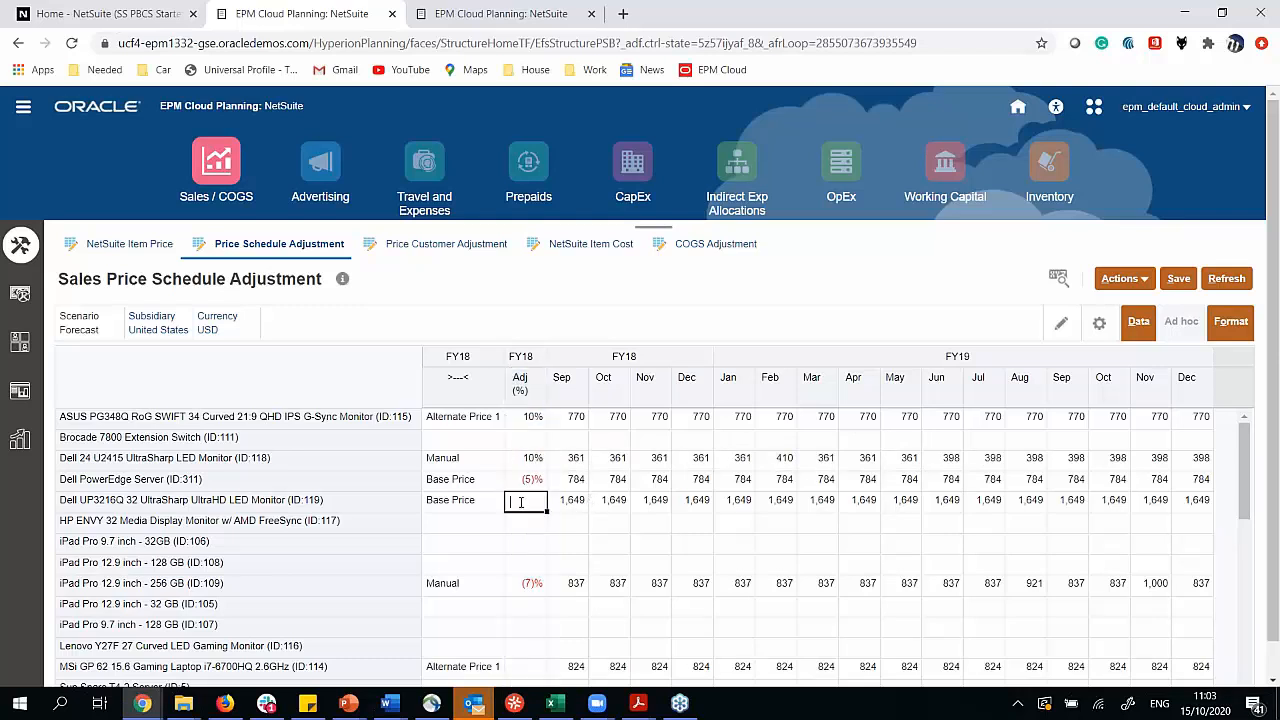
{"action": "type", "text": "5%"}
{"action": "left_click", "coordinate": [700, 544]}
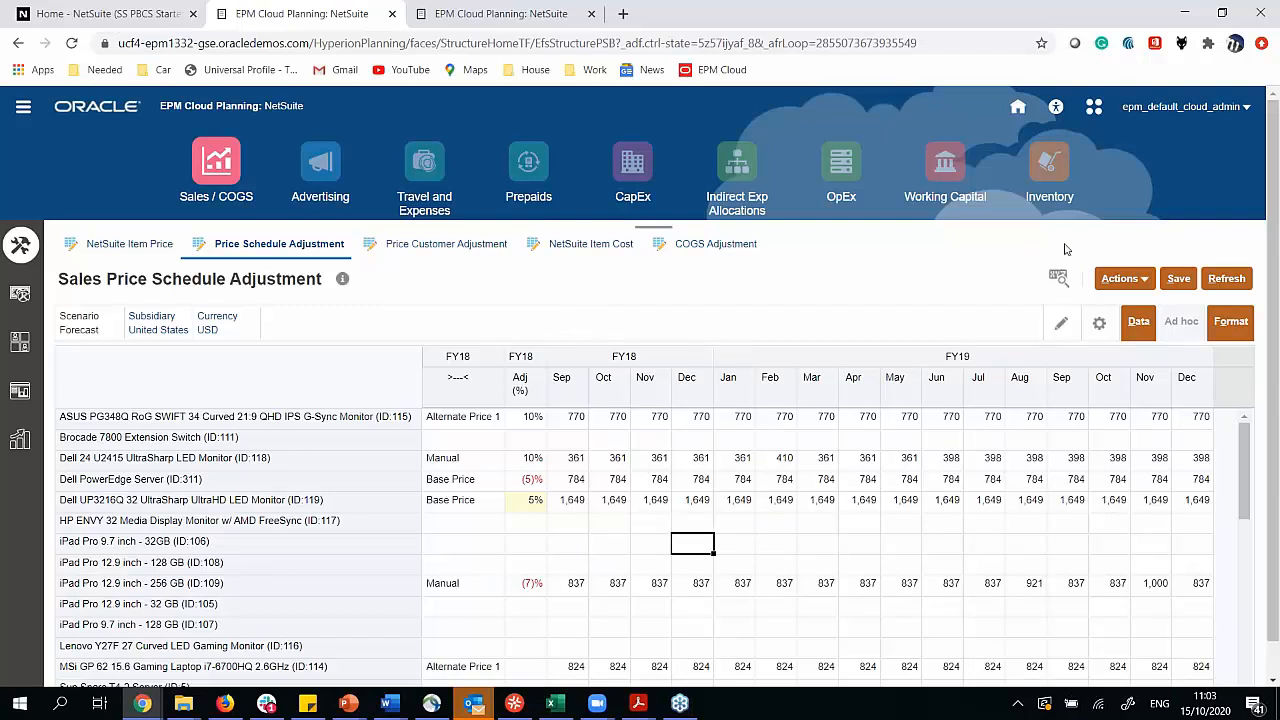
{"action": "left_click", "coordinate": [1176, 280]}
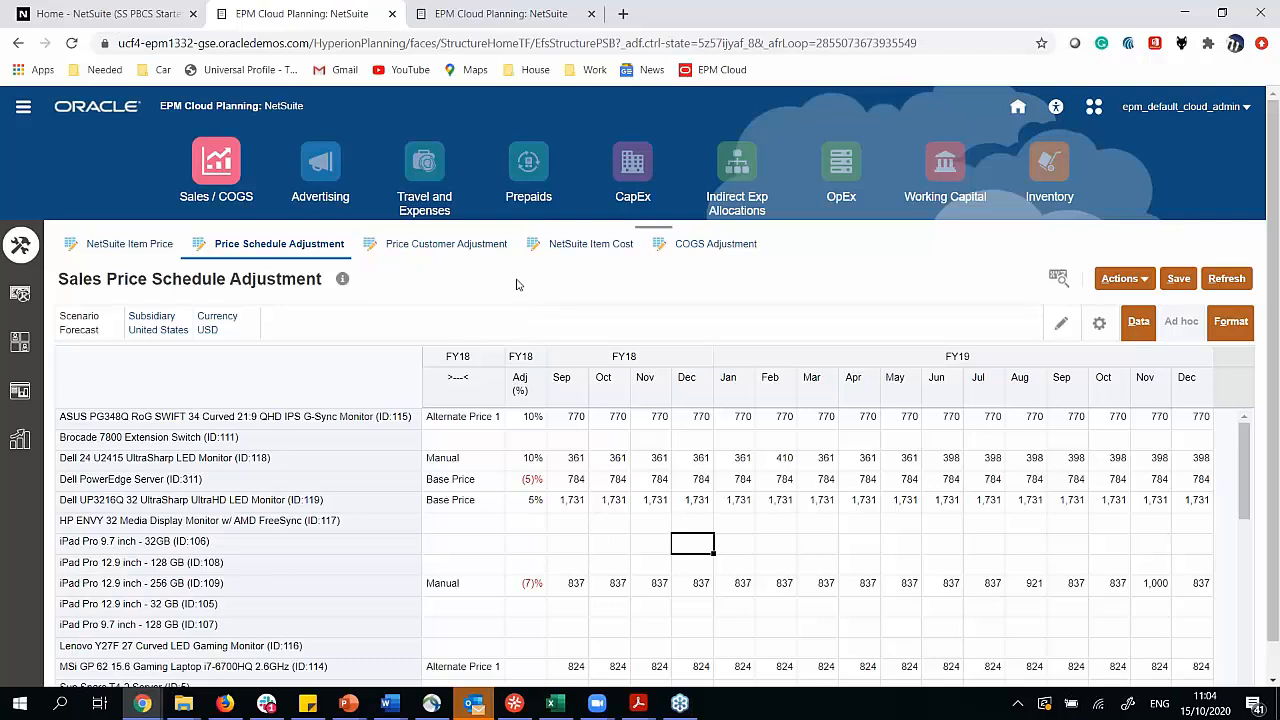
Open the Price Customer Adjustment form and browse the Enterprise customers in the Relationship member selection, keeping the current member.
{"action": "left_click", "coordinate": [464, 250]}
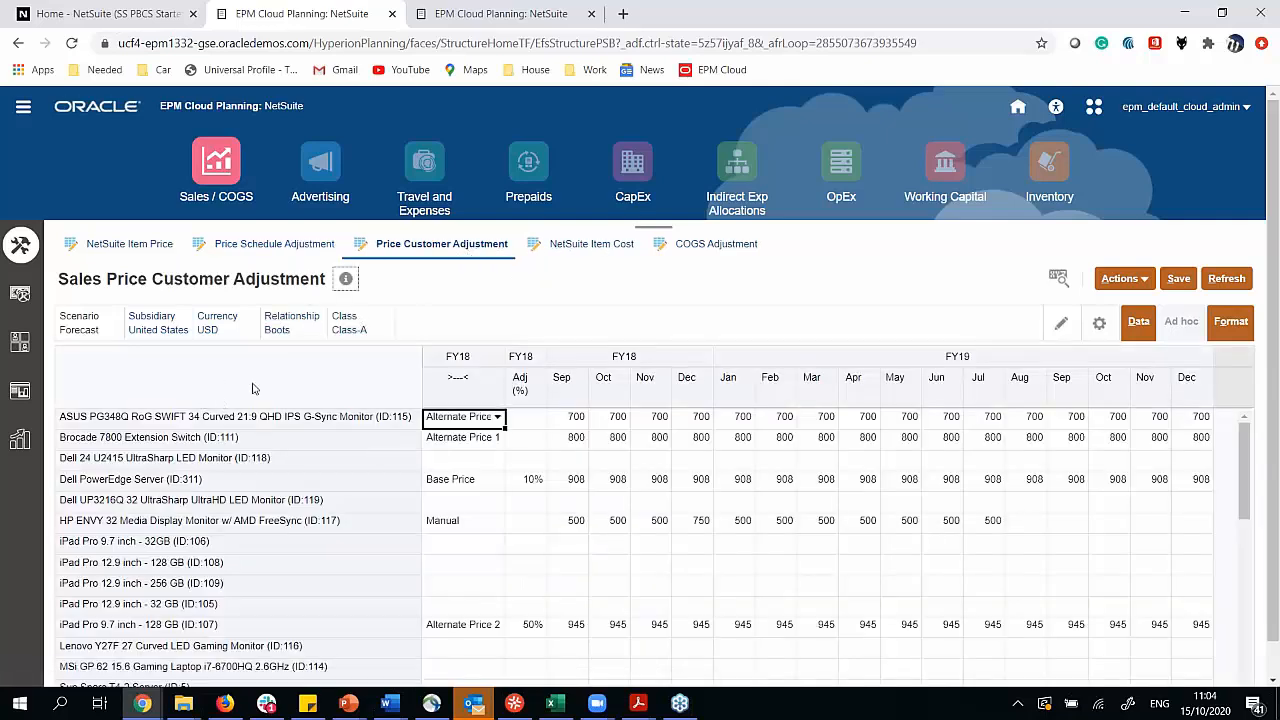
{"action": "left_click", "coordinate": [283, 320]}
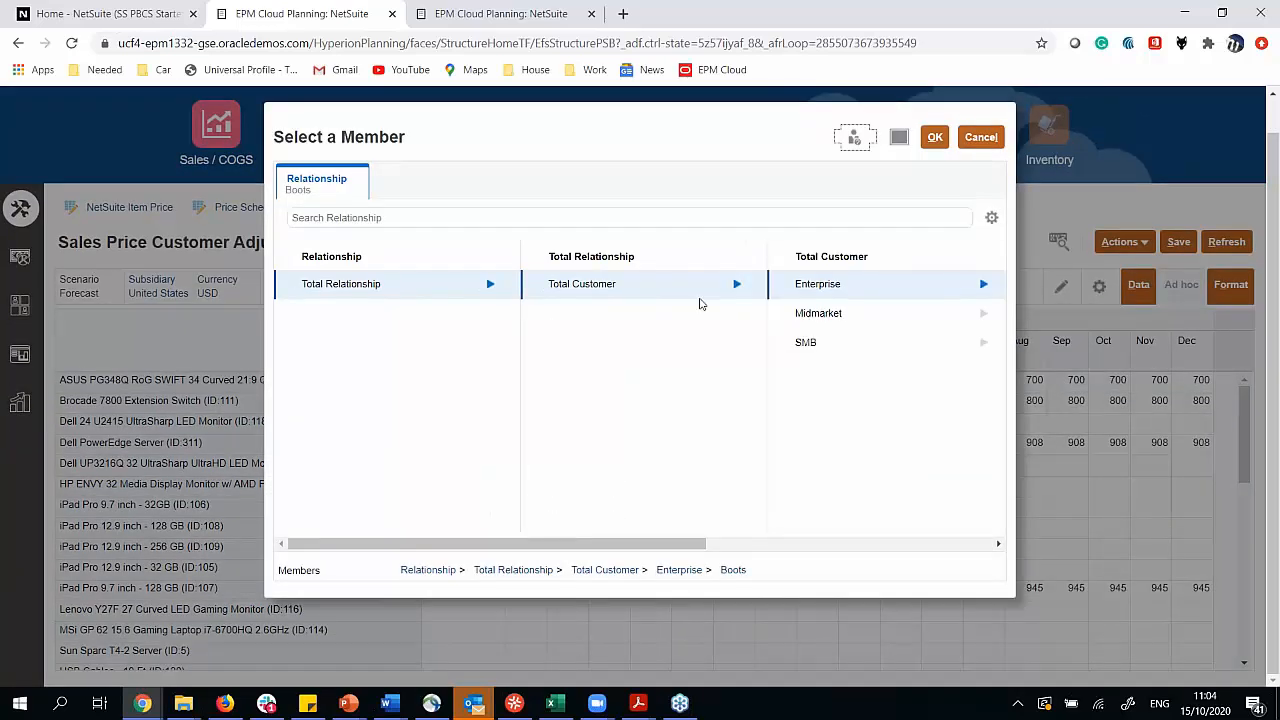
{"action": "left_click", "coordinate": [817, 543]}
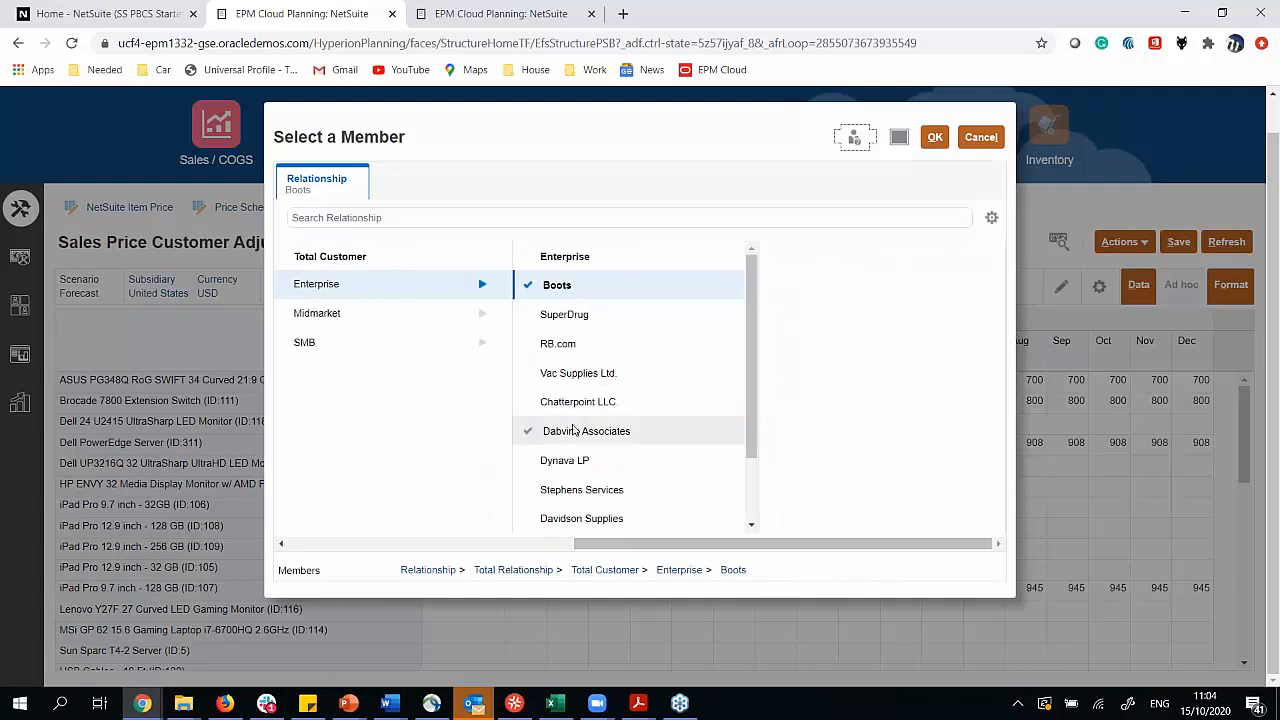
{"action": "left_click", "coordinate": [545, 545]}
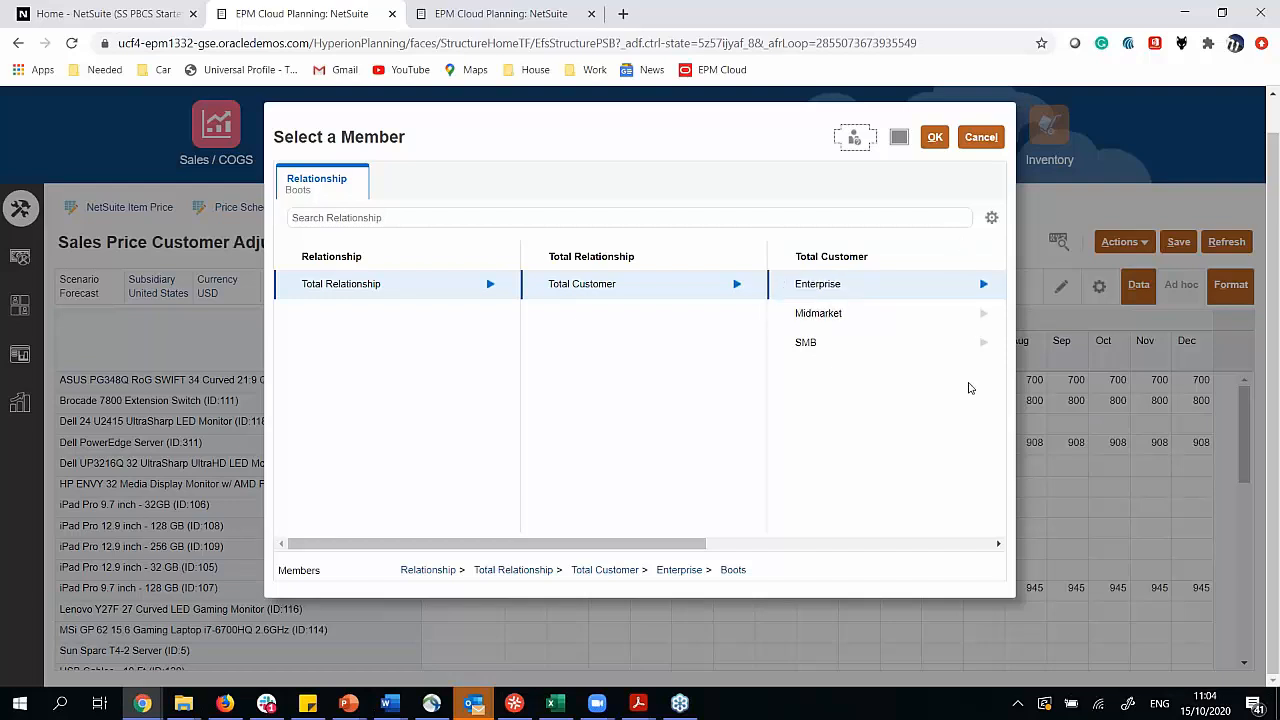
{"action": "left_click", "coordinate": [982, 137]}
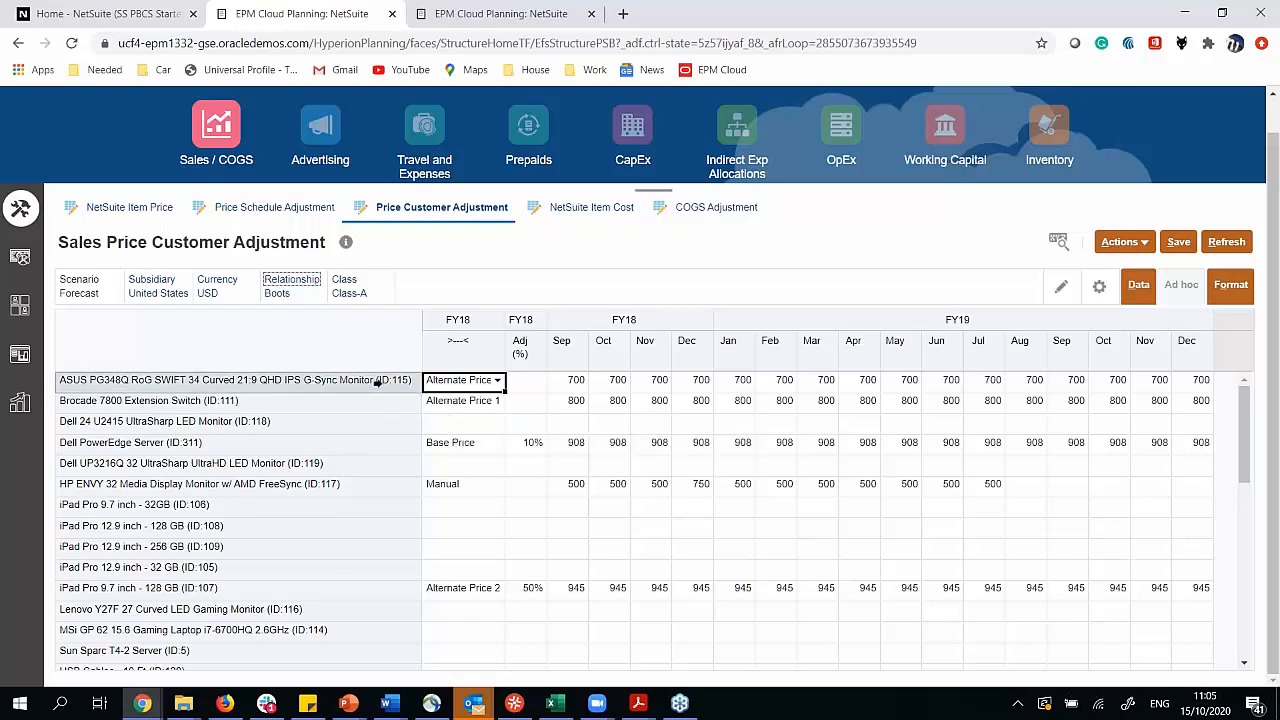
Open the Sales Units by Customer form and review the forecast method options for the ASUS PG348Q monitor.
{"action": "left_click", "coordinate": [22, 261]}
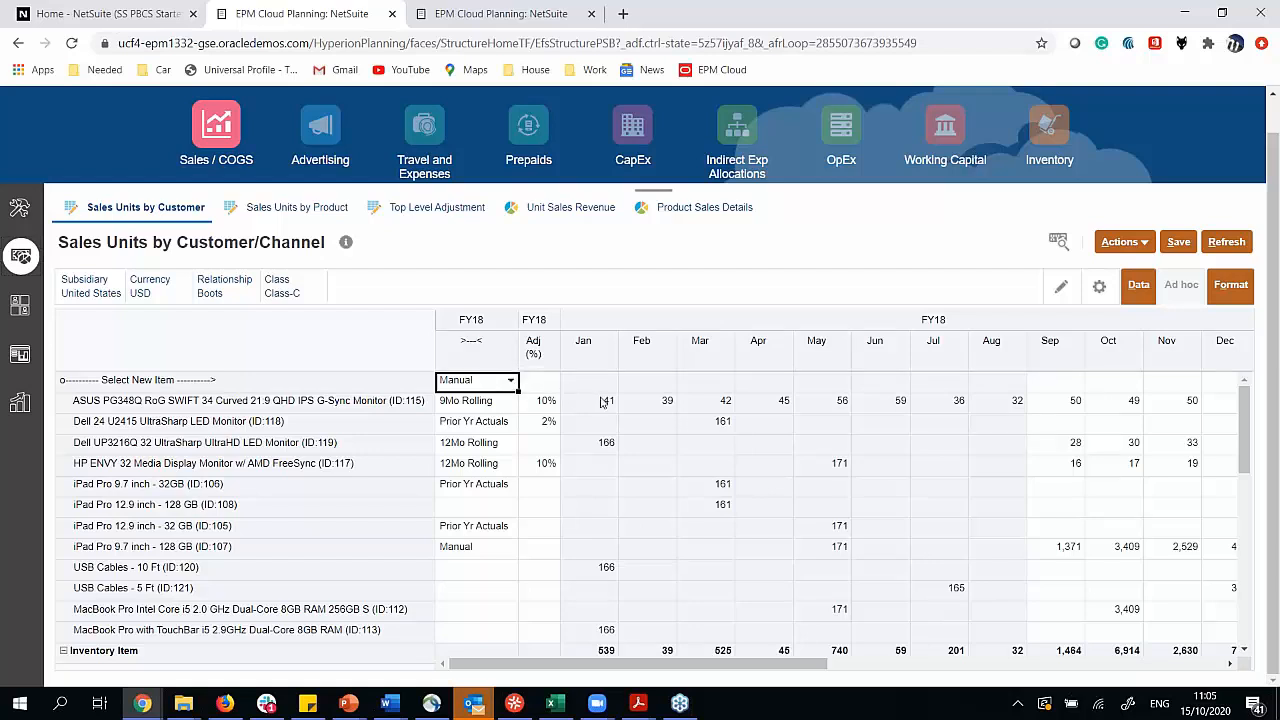
{"action": "left_click", "coordinate": [490, 405]}
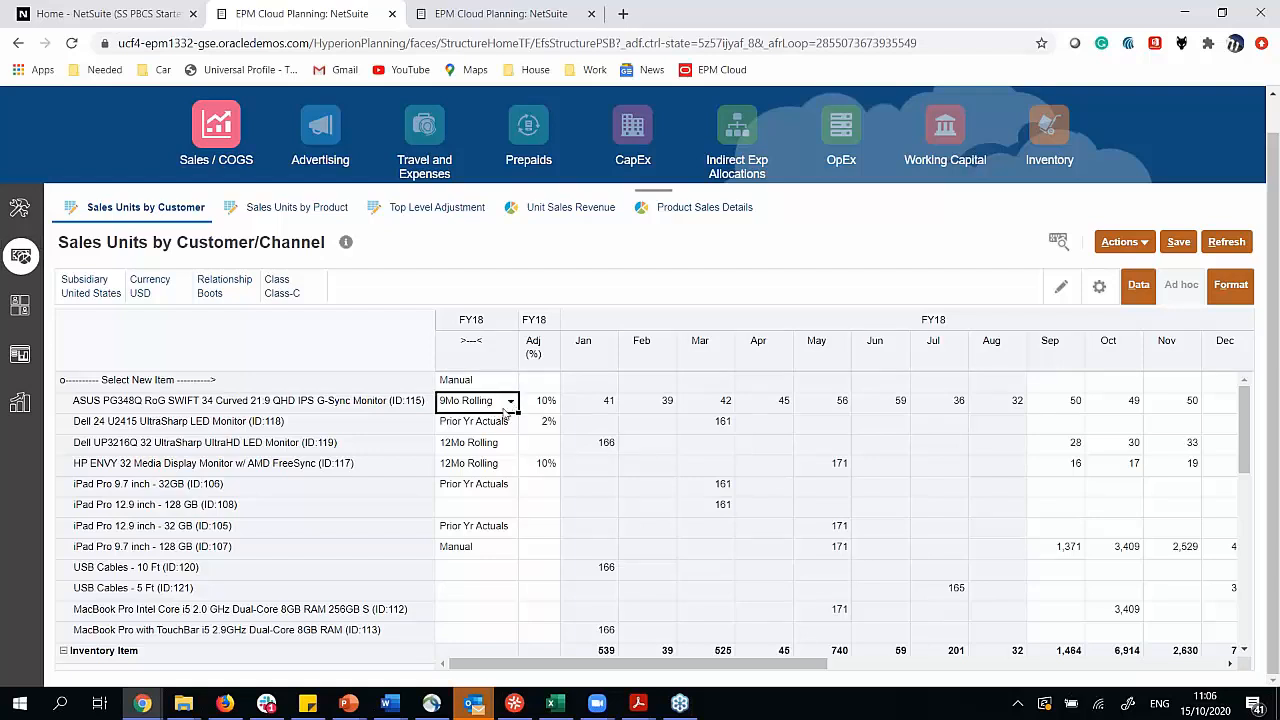
{"action": "left_click", "coordinate": [508, 405]}
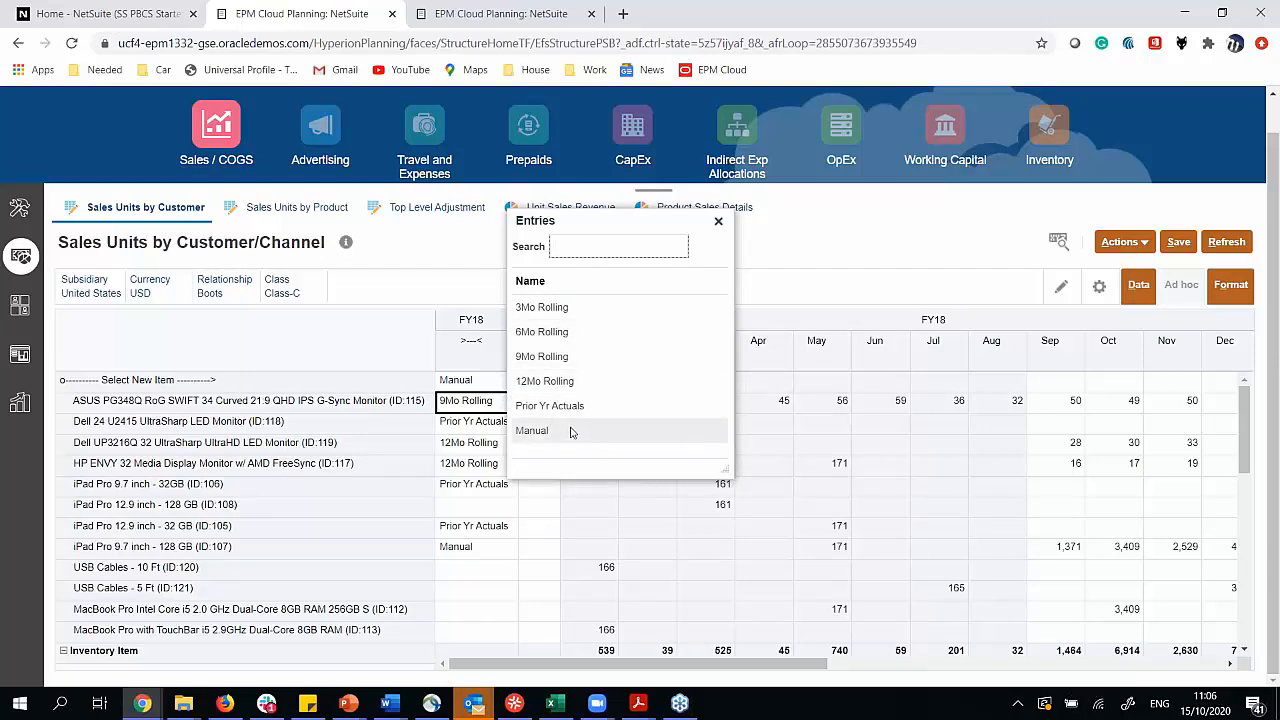
{"action": "left_click", "coordinate": [482, 506]}
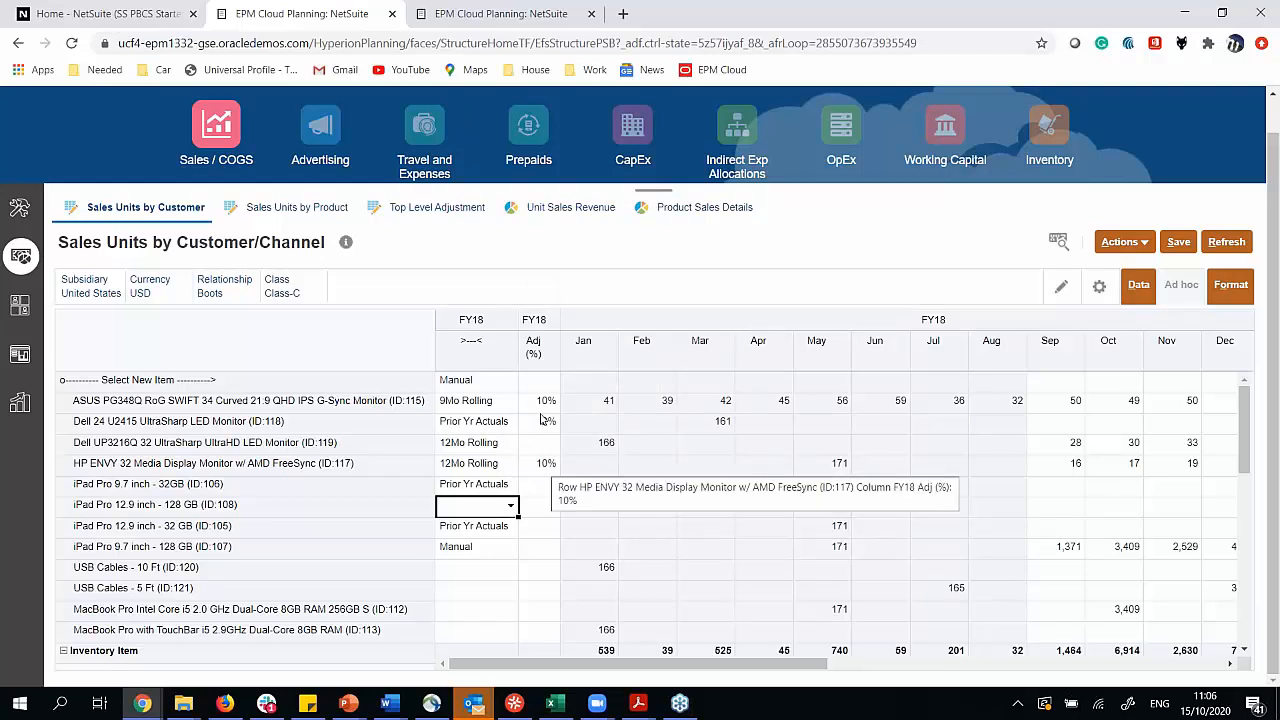
Set the unit adjustment of the HP ENVY 32 Media Display Monitor to 15% and save the form.
{"action": "left_click", "coordinate": [536, 465]}
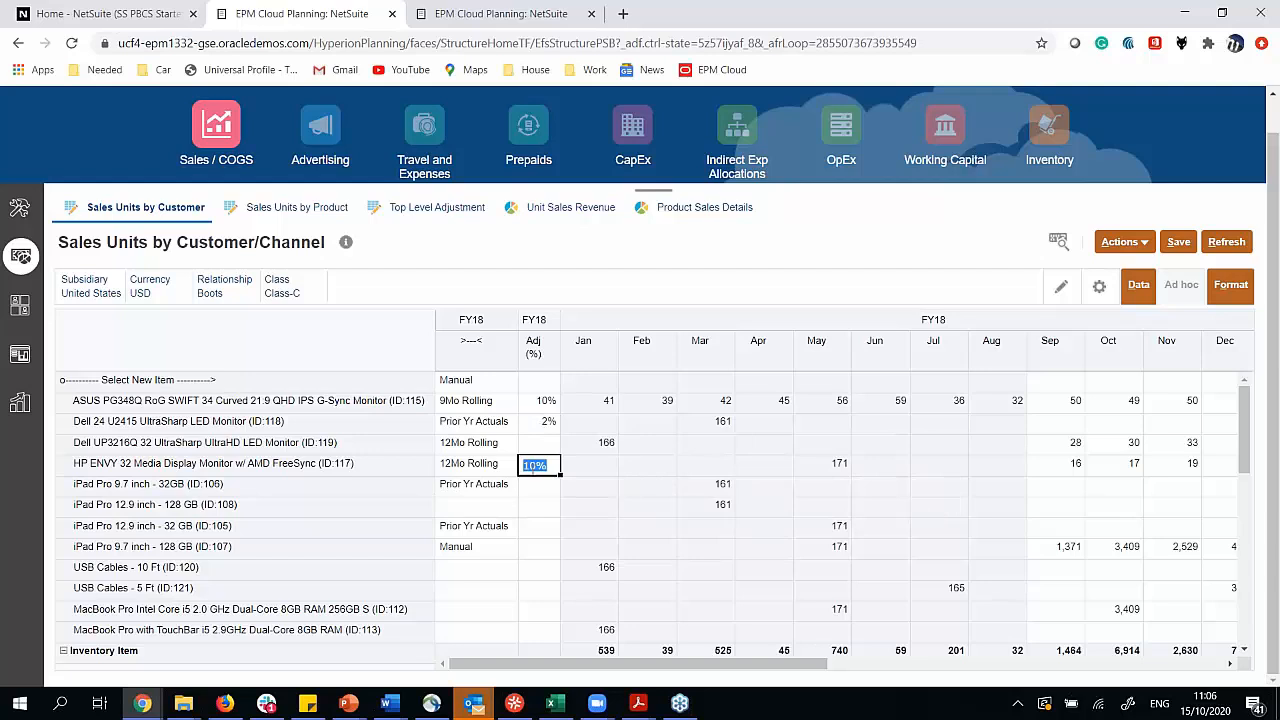
{"action": "left_click", "coordinate": [537, 465]}
{"action": "key", "text": "BackSpace"}
{"action": "type", "text": "5"}
{"action": "left_click", "coordinate": [733, 536]}
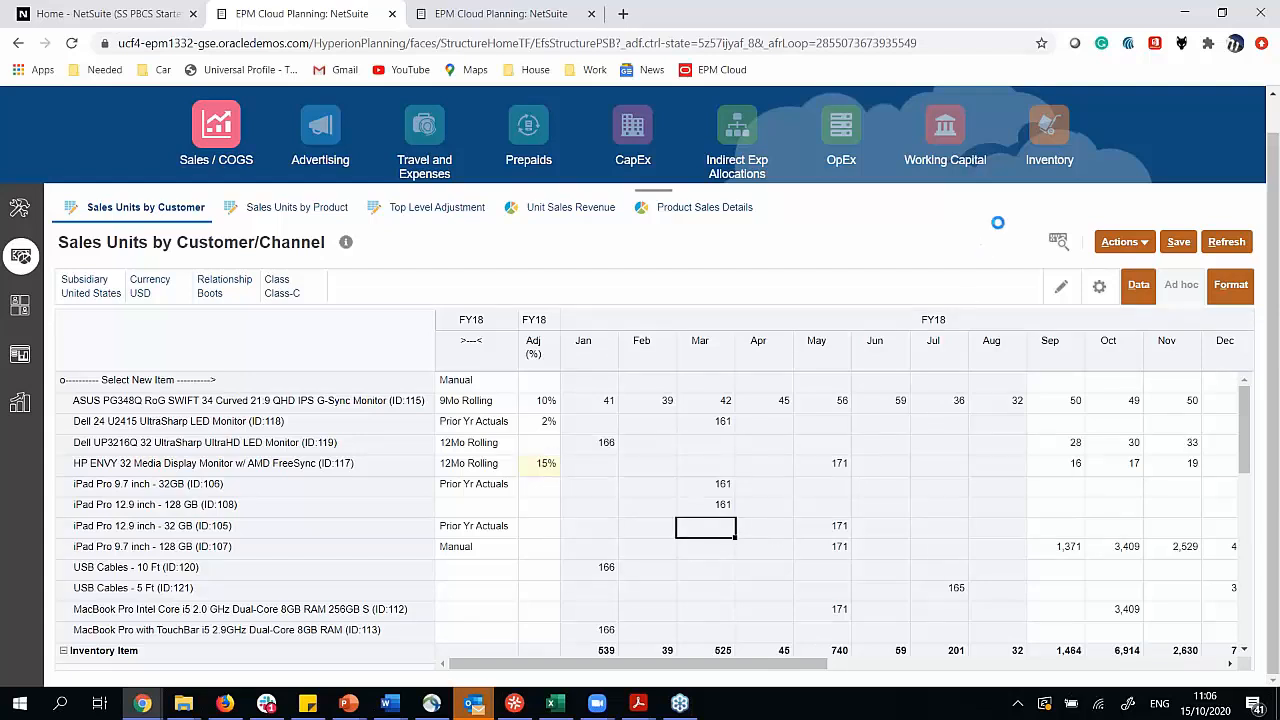
{"action": "left_click", "coordinate": [1190, 244]}
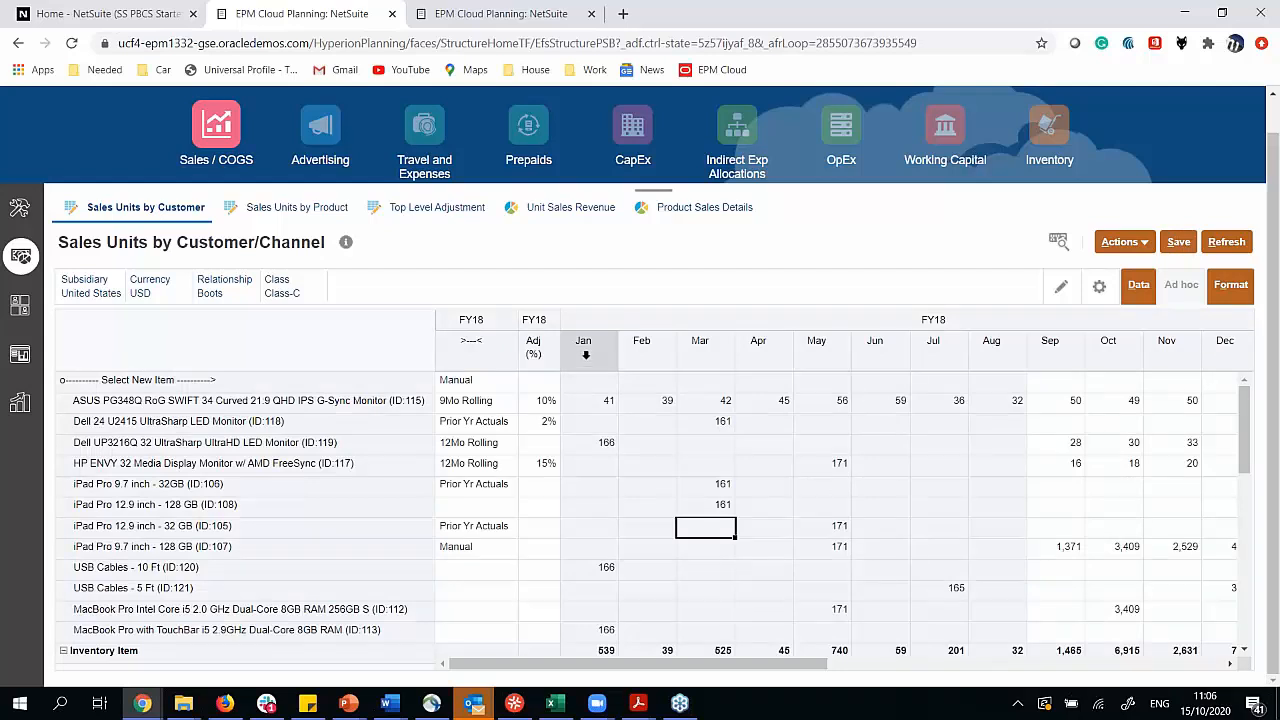
Examine the January to August FY18 columns and the September units of the HP ENVY 32 monitor.
{"action": "left_click", "coordinate": [599, 350]}
{"action": "left_click", "coordinate": [991, 348]}
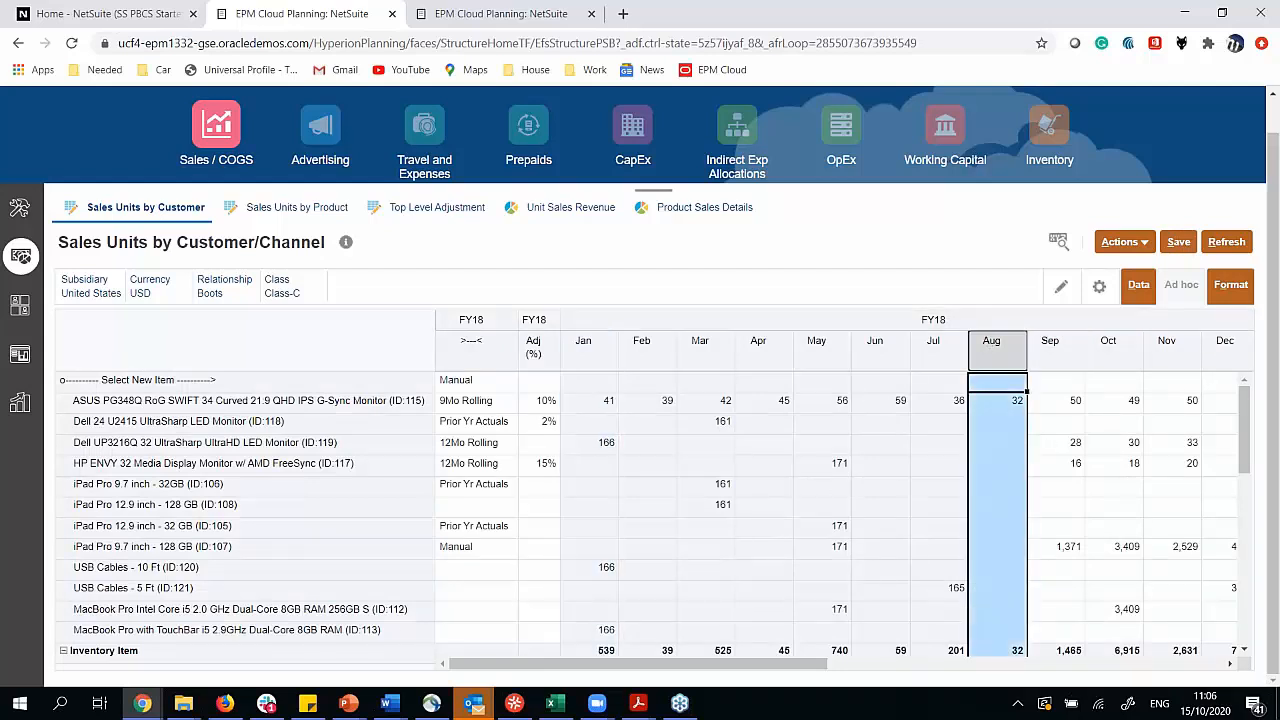
{"action": "left_click", "coordinate": [1076, 470]}
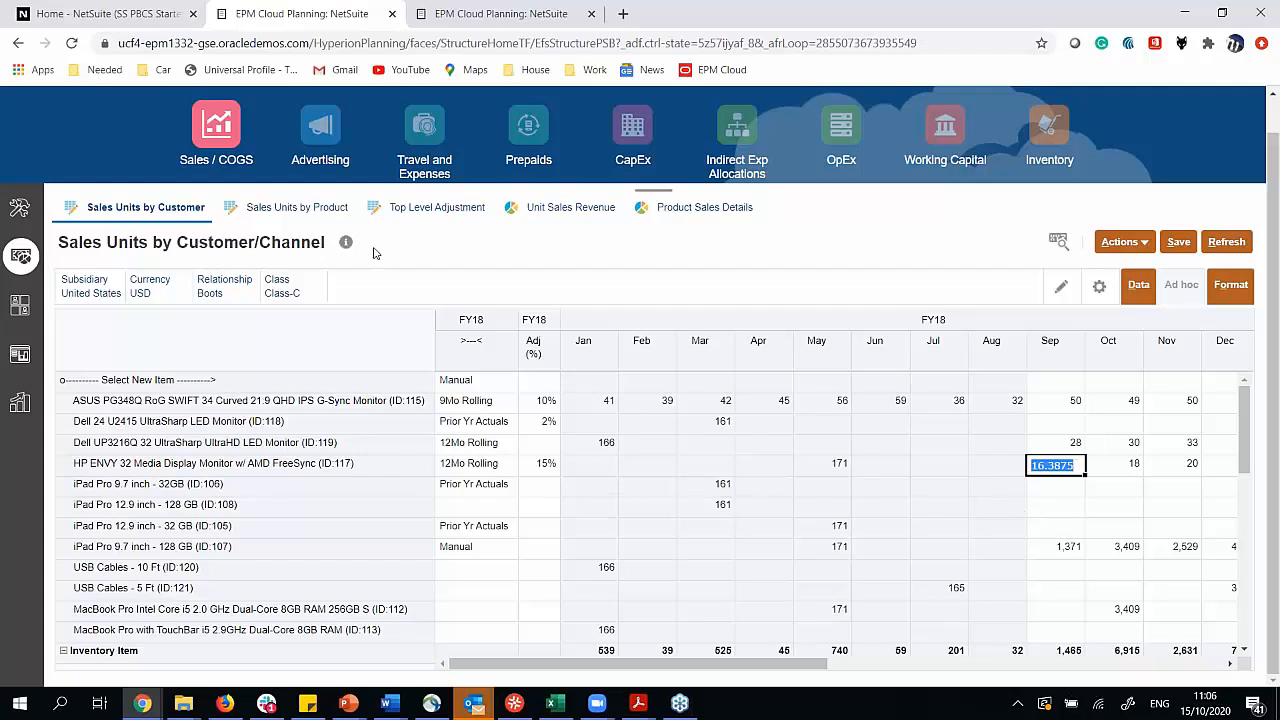
Open the Sales Units by Product form and switch its item to iPad Pro 9.7 inch - 32GB (ID:106).
{"action": "left_click", "coordinate": [328, 208]}
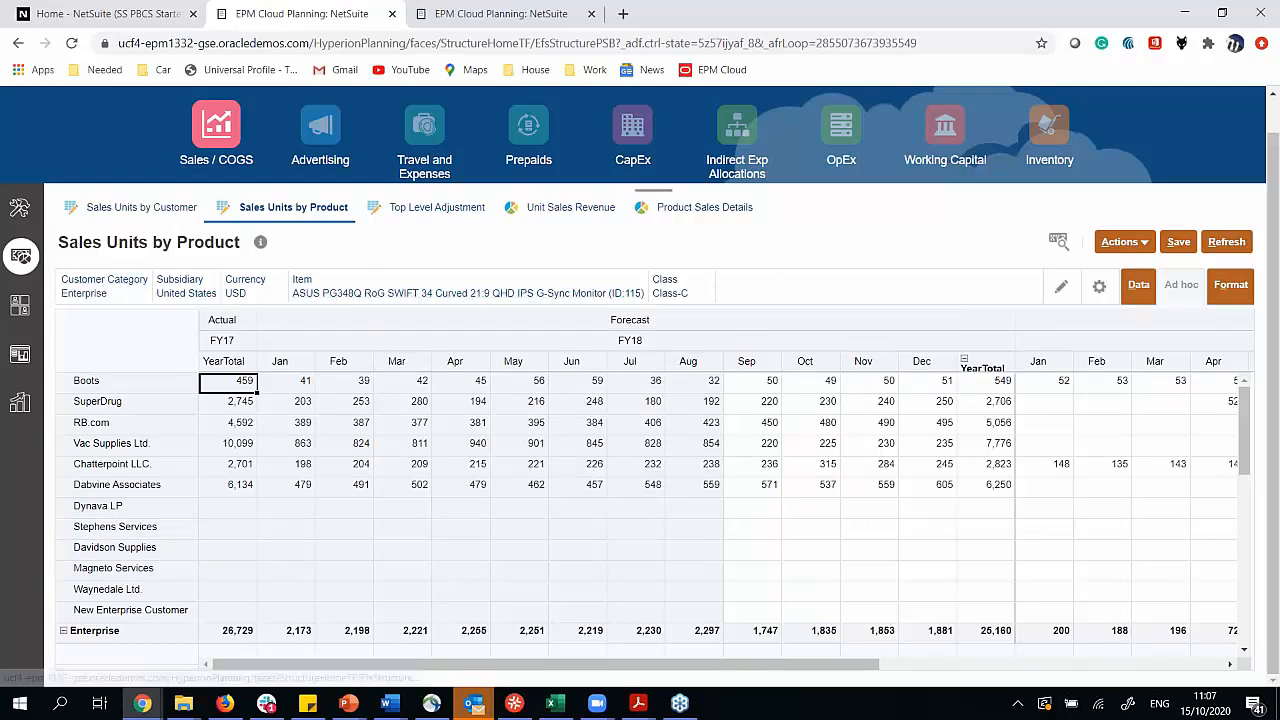
{"action": "left_click", "coordinate": [1058, 290]}
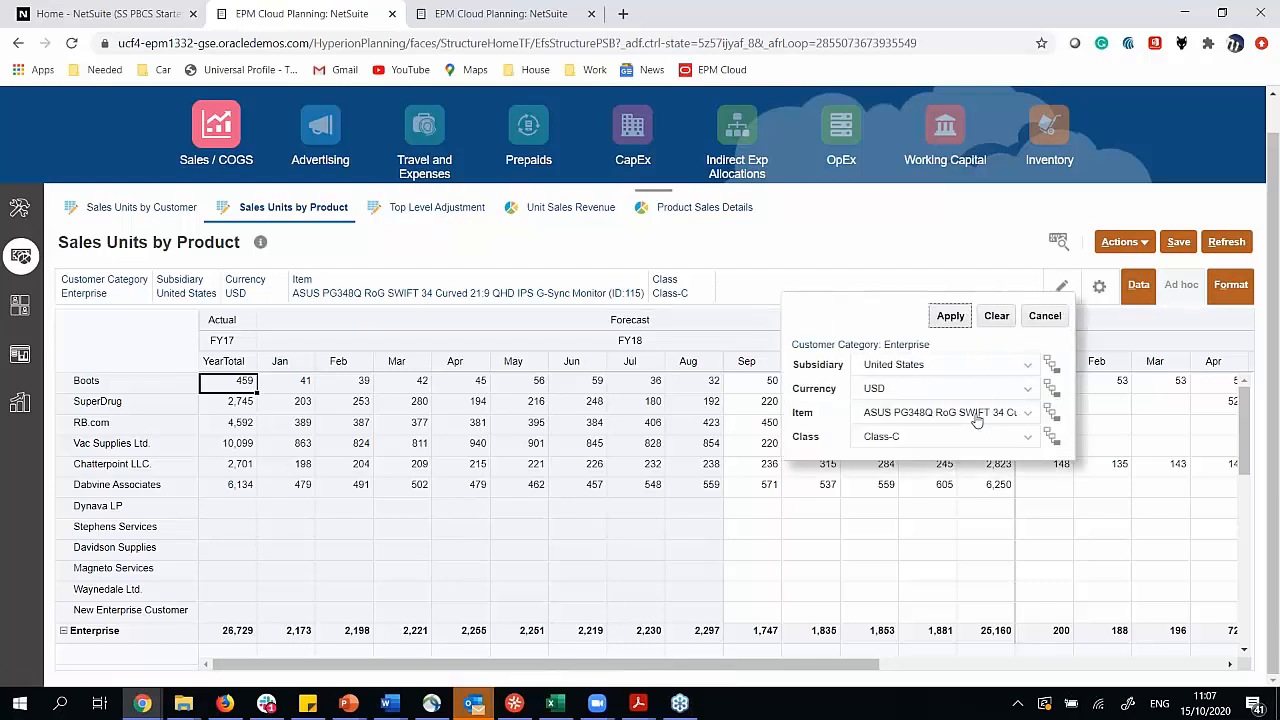
{"action": "left_click", "coordinate": [978, 418]}
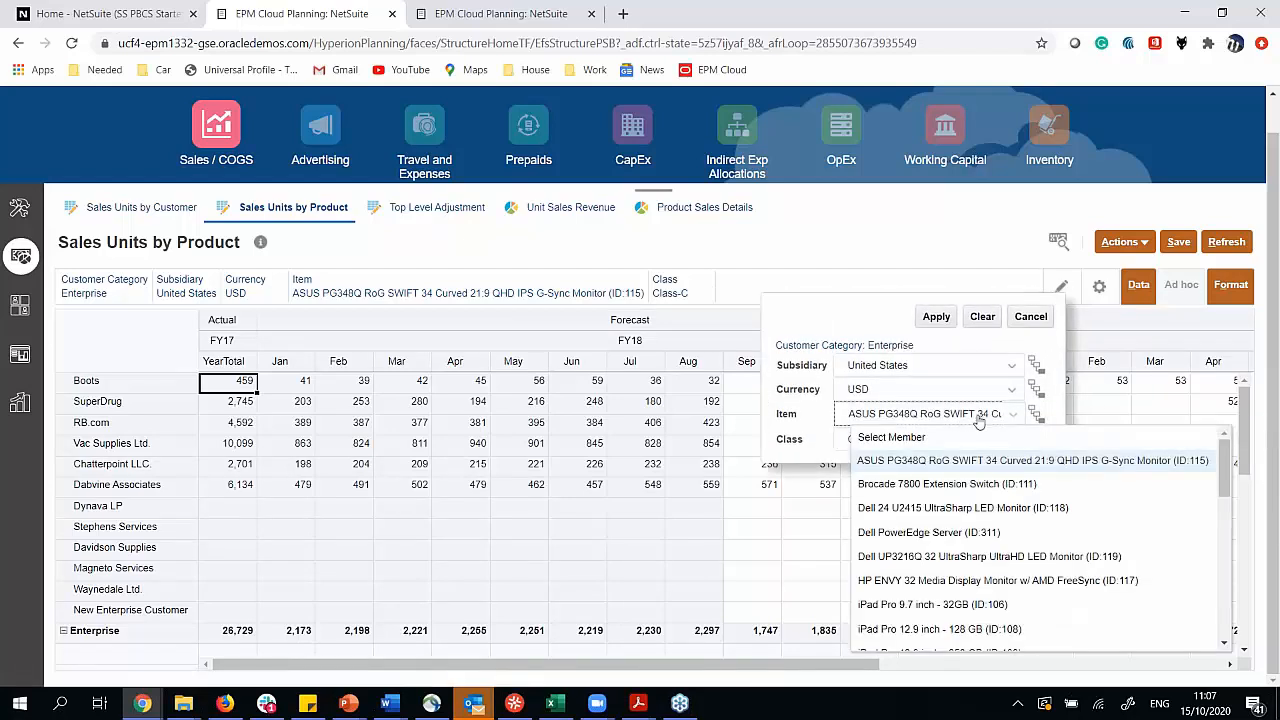
{"action": "left_click", "coordinate": [935, 604]}
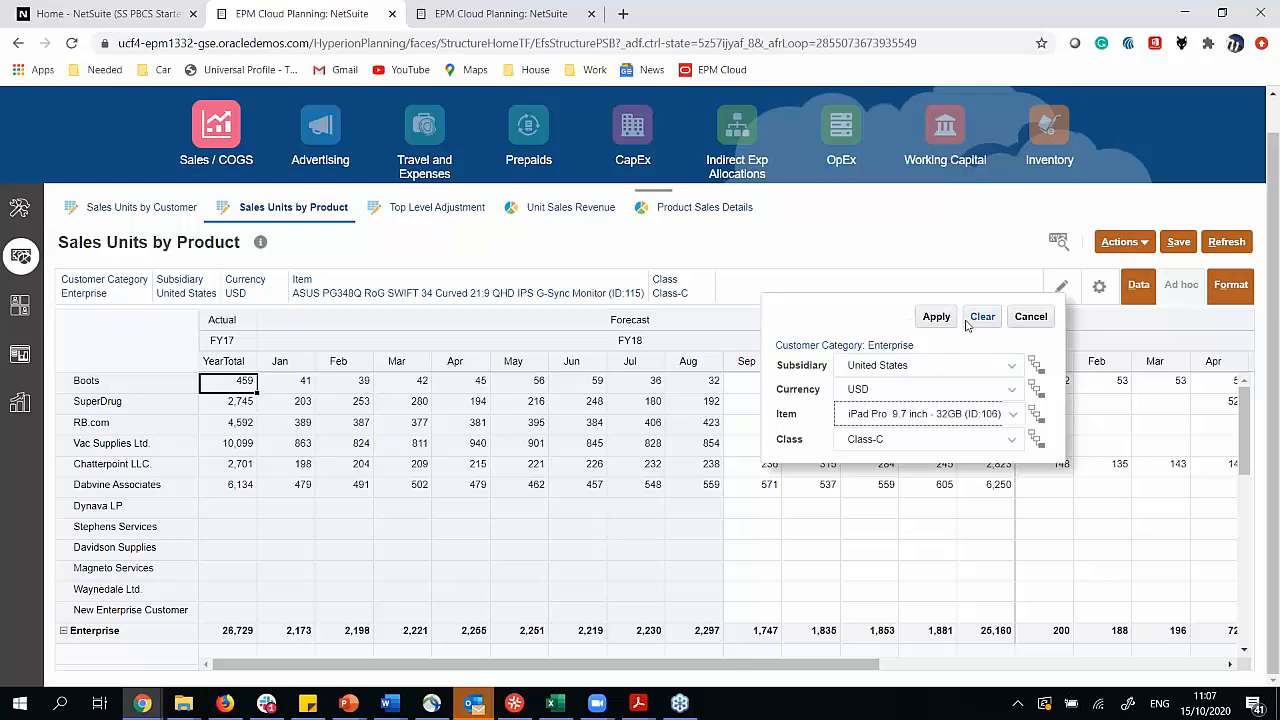
{"action": "left_click", "coordinate": [936, 316]}
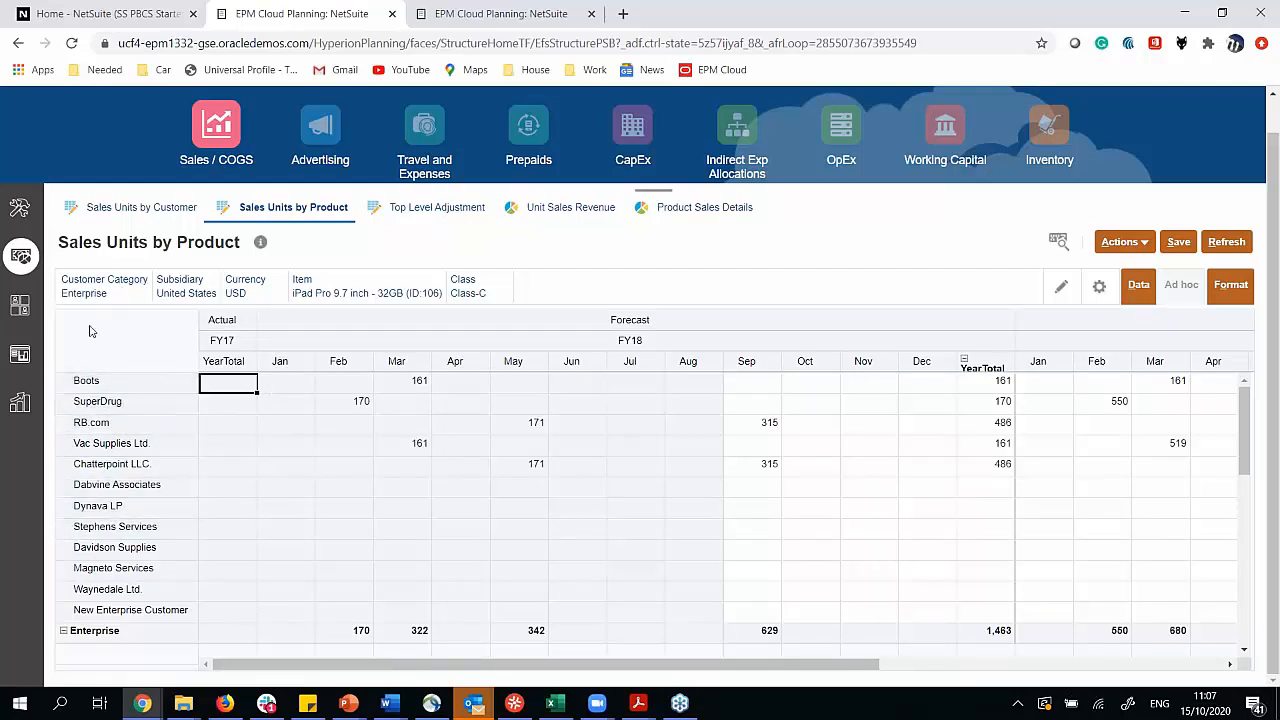
Change the customer category of the Sales Units by Product form from Enterprise to Midmarket.
{"action": "left_click", "coordinate": [72, 296]}
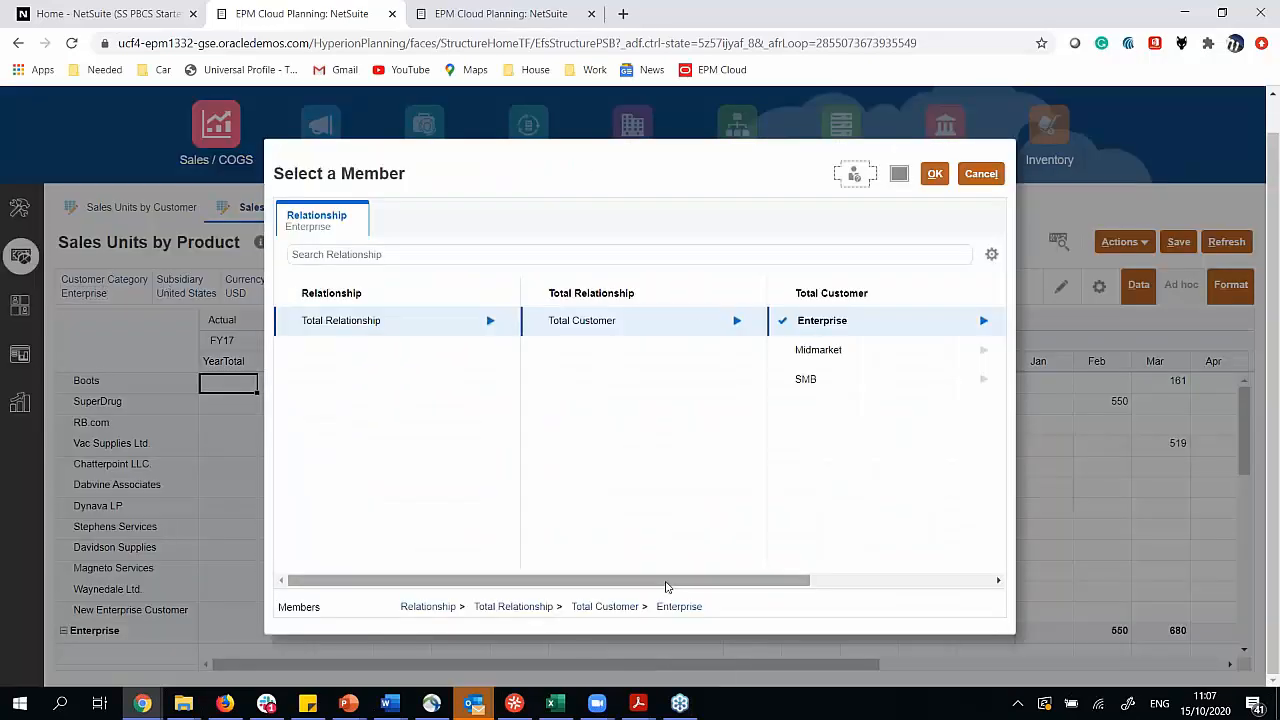
{"action": "left_click_drag", "start_coordinate": [673, 582], "coordinate": [858, 578]}
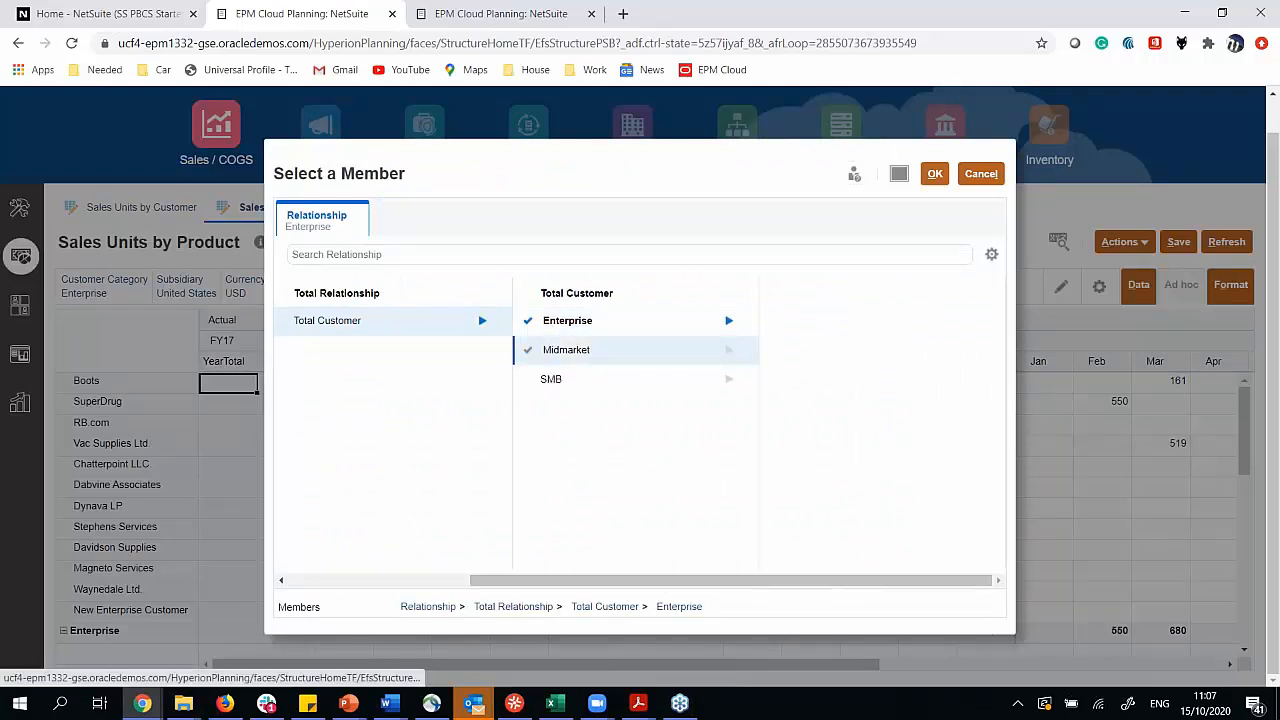
{"action": "left_click", "coordinate": [690, 352]}
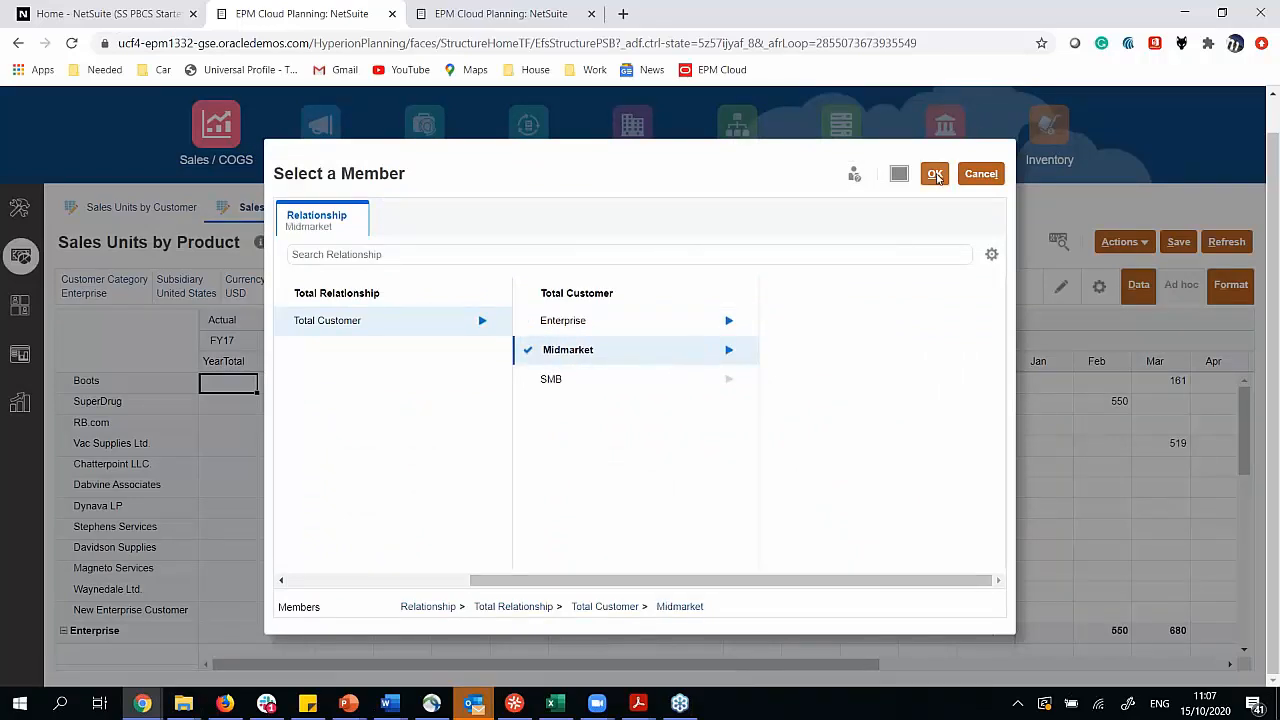
{"action": "left_click", "coordinate": [935, 175]}
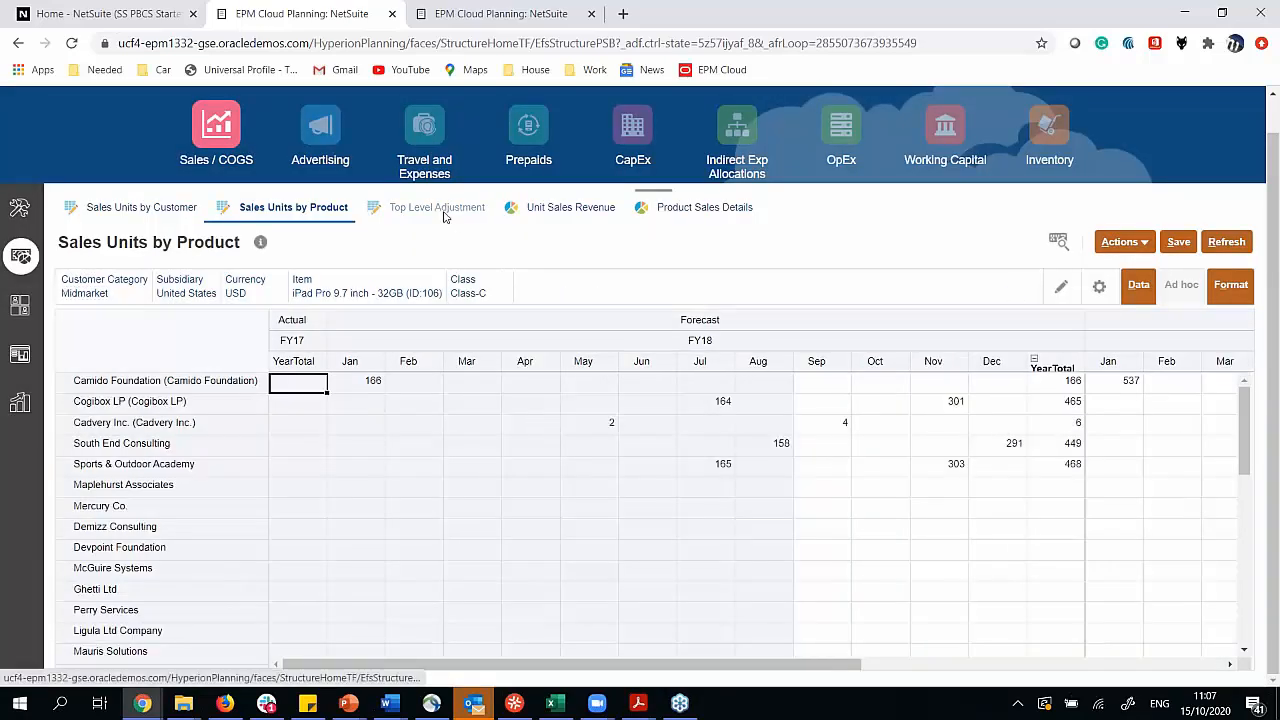
Open the Top Level Adjustment form and expand Inventory Item into its products and Total Customer into its categories.
{"action": "left_click", "coordinate": [440, 208]}
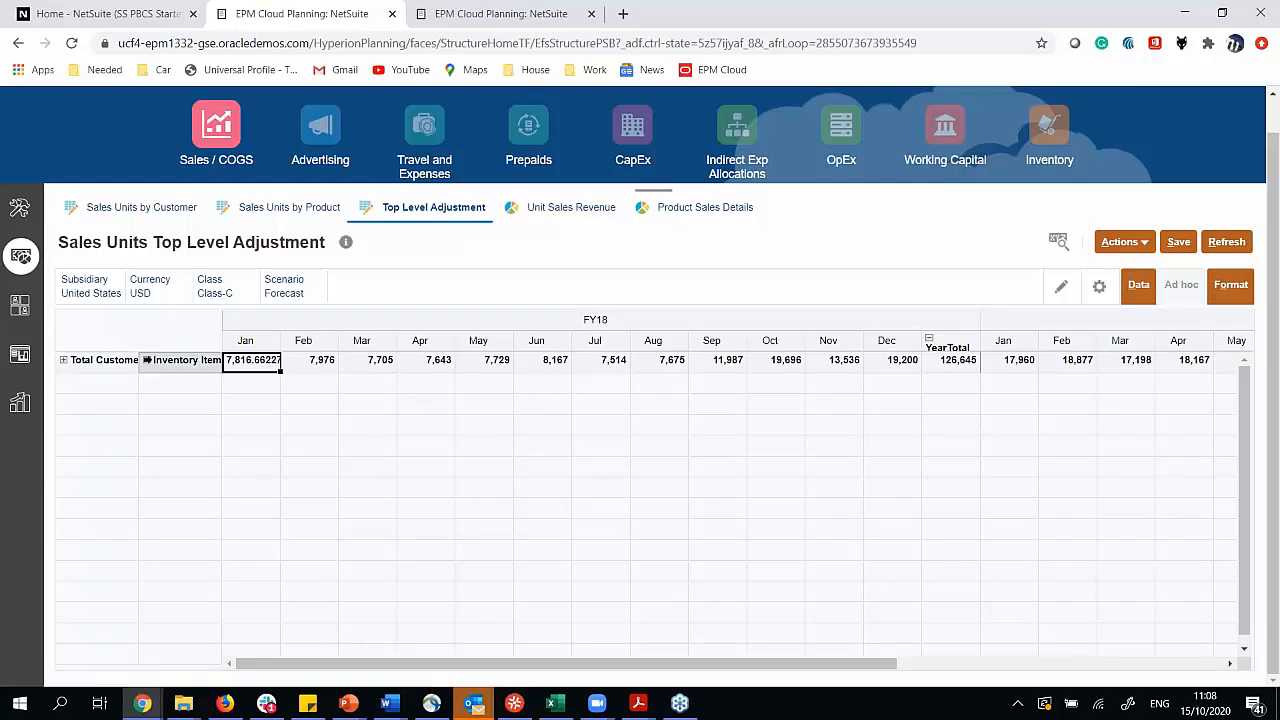
{"action": "left_click", "coordinate": [146, 361]}
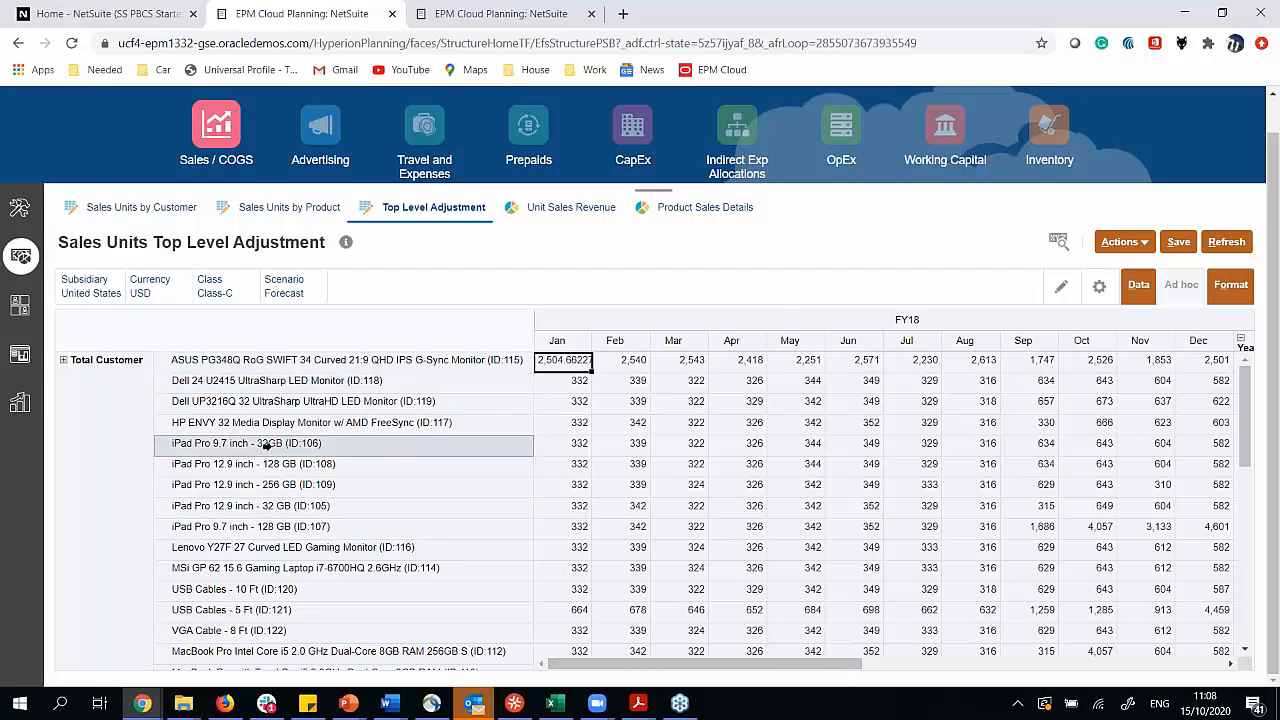
{"action": "left_click", "coordinate": [63, 362]}
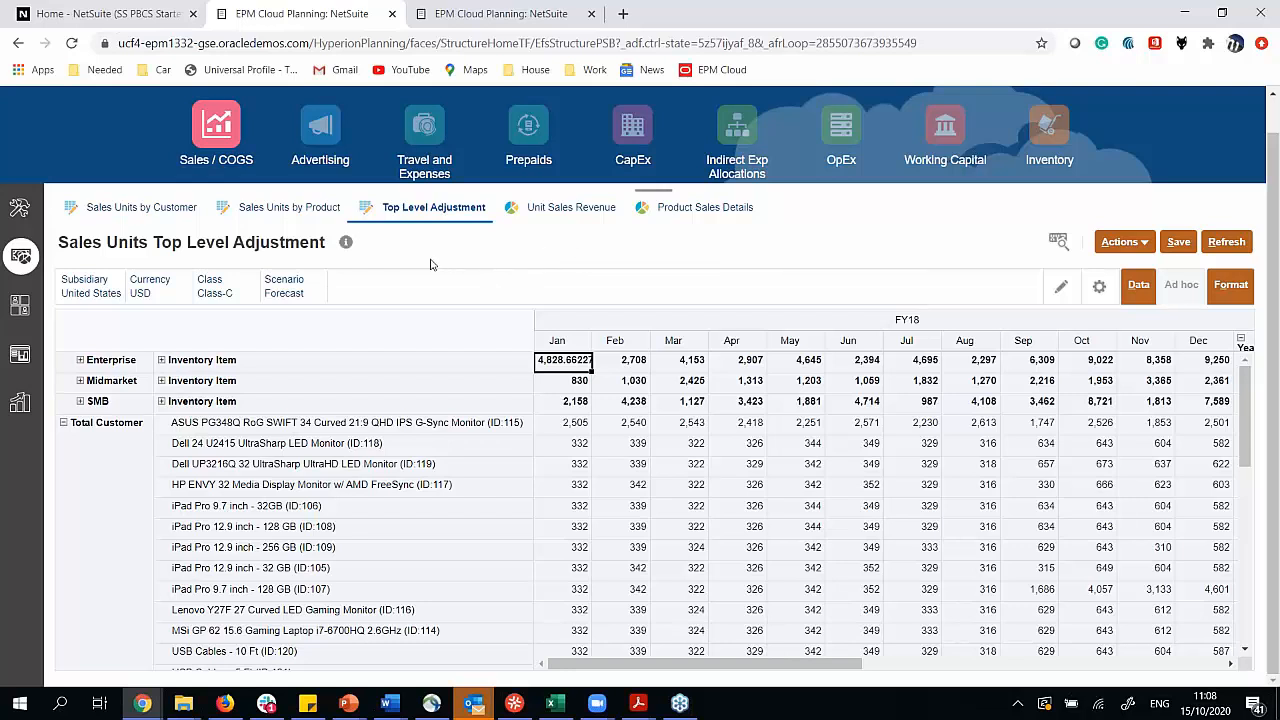
Open the Sales by Customer dashboard, maximize the Total Sales by Customer Trend chart and drill into the Enterprise customers.
{"action": "left_click", "coordinate": [19, 358]}
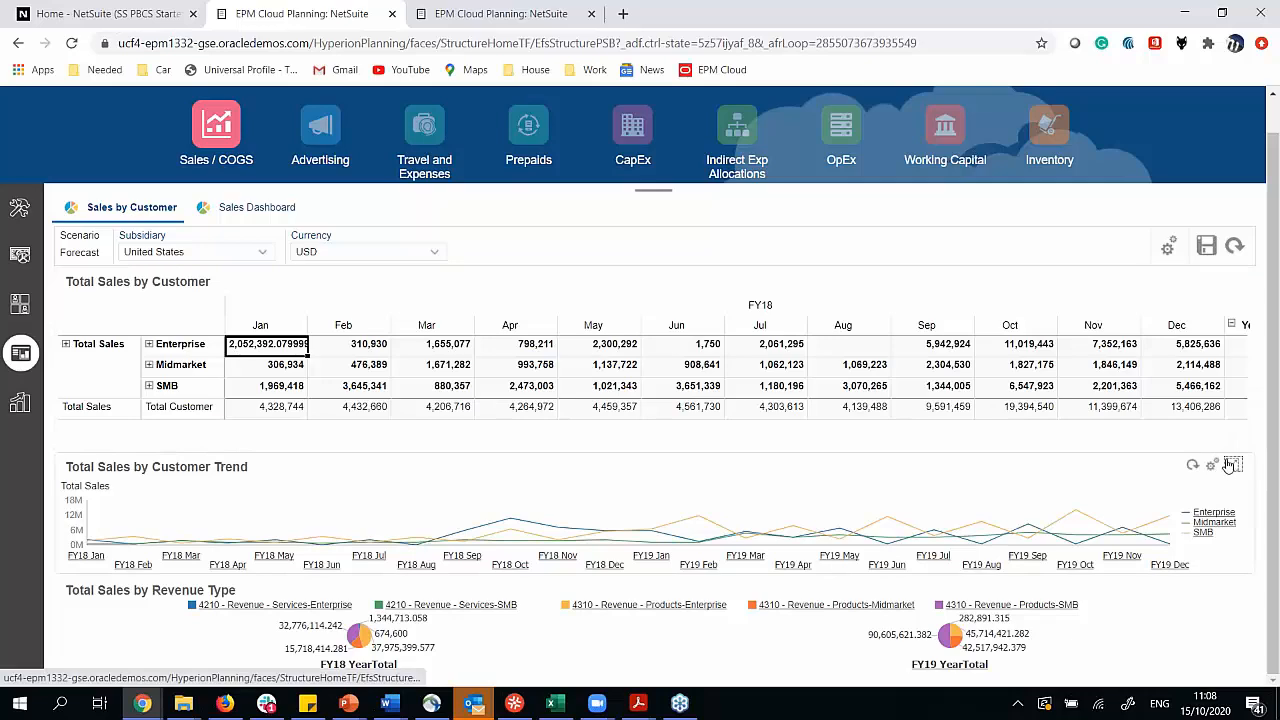
{"action": "left_click", "coordinate": [1230, 462]}
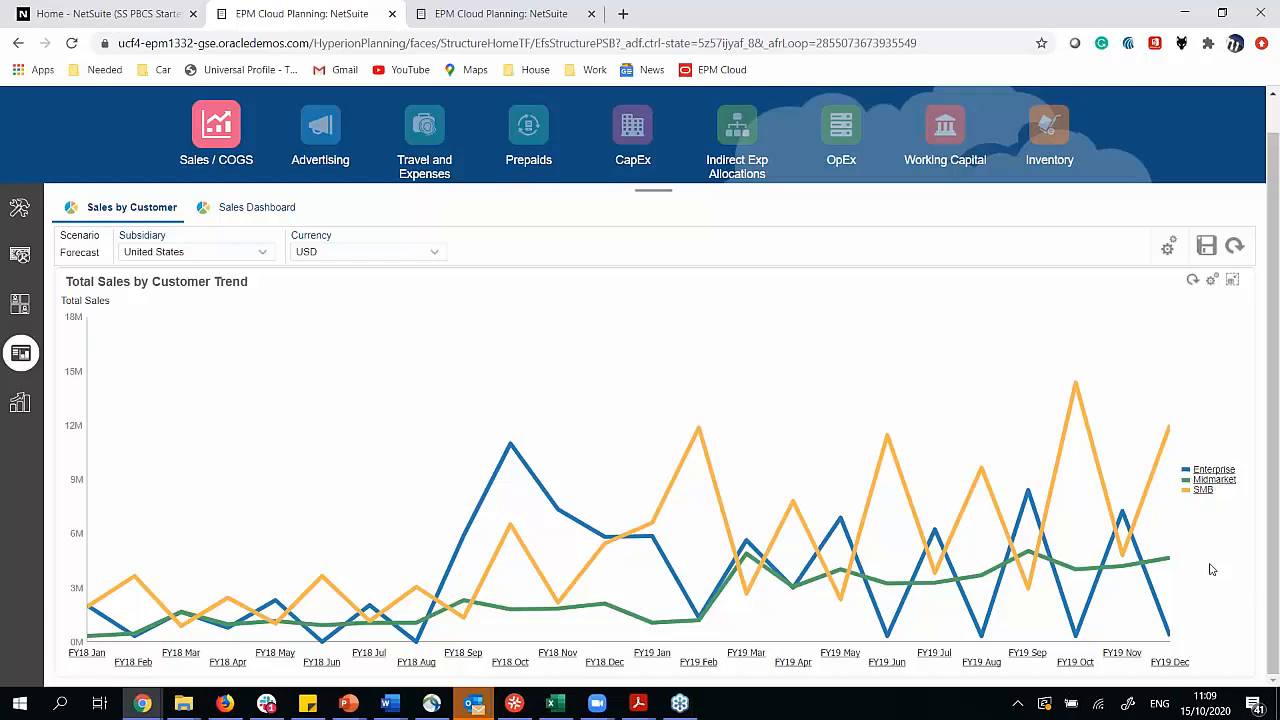
{"action": "left_click", "coordinate": [1213, 470]}
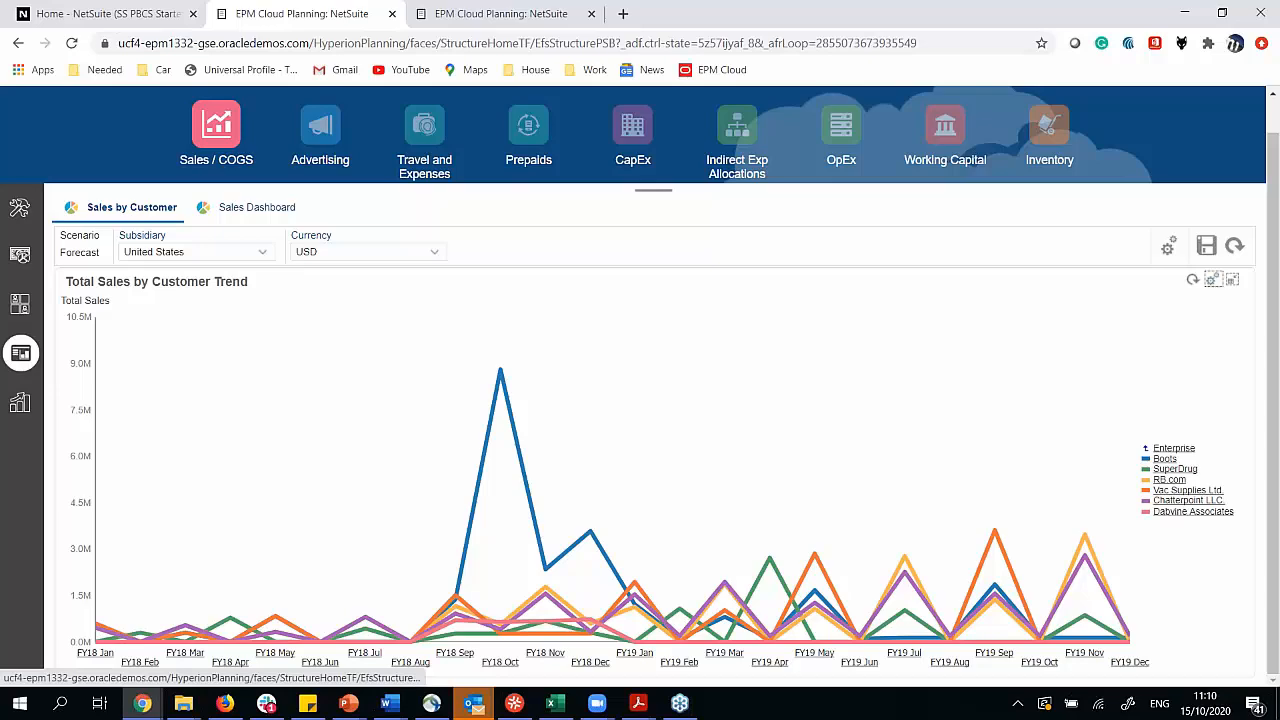
Change the chart type of the Total Sales by Customer Trend chart to Bar.
{"action": "left_click", "coordinate": [1210, 282]}
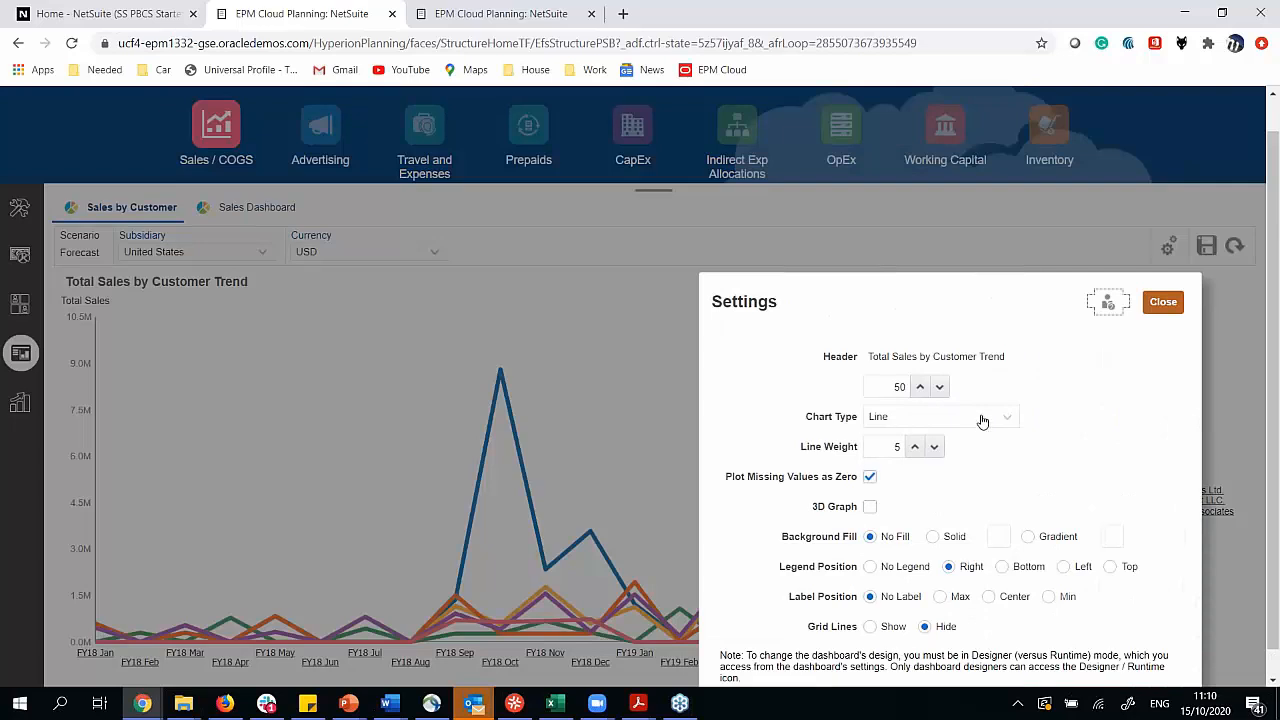
{"action": "left_click", "coordinate": [982, 424]}
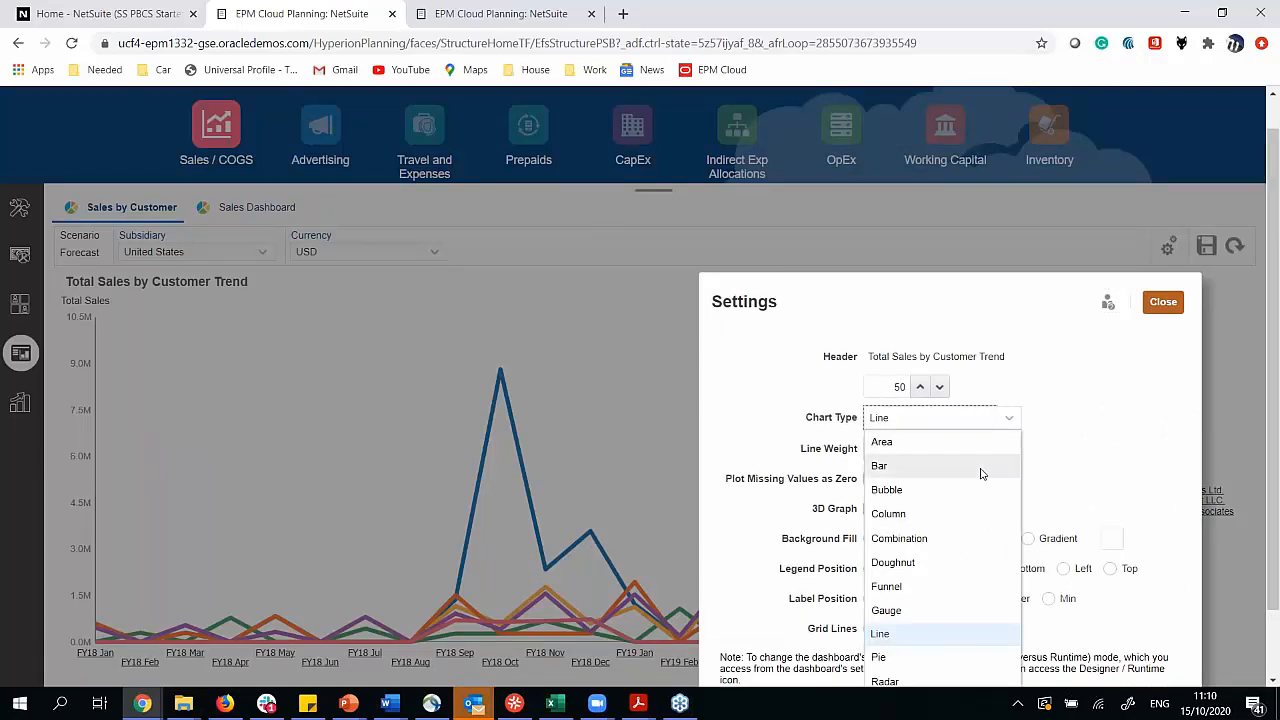
{"action": "left_click", "coordinate": [981, 467]}
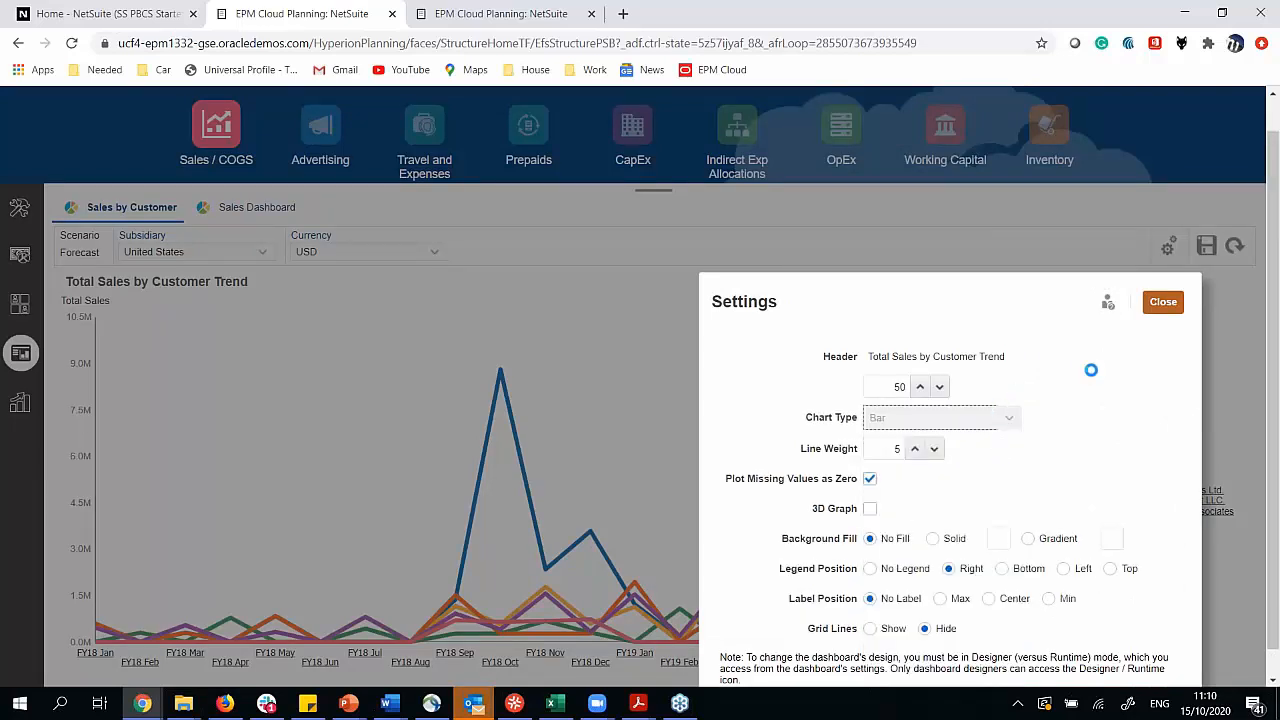
{"action": "left_click", "coordinate": [1168, 304]}
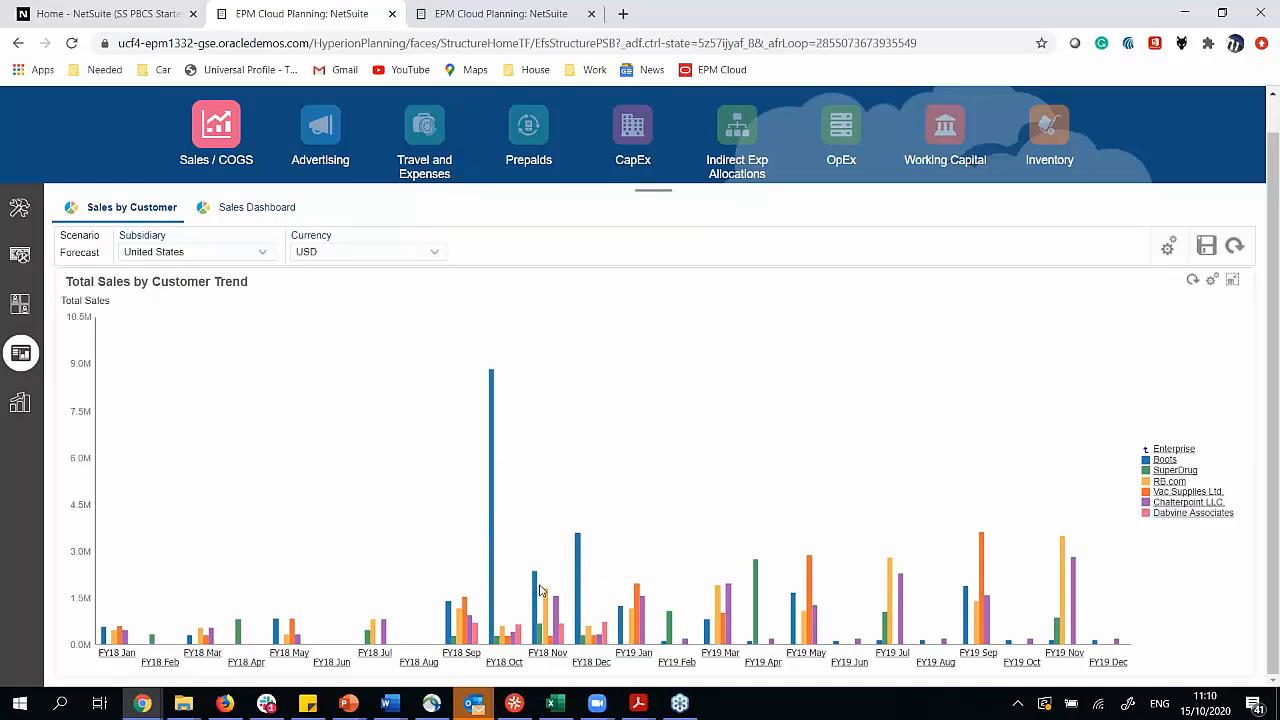
Drill the trend chart back up to the customer categories and restore it to its normal size.
{"action": "mouse_move", "coordinate": [549, 606]}
{"action": "left_click", "coordinate": [1192, 483]}
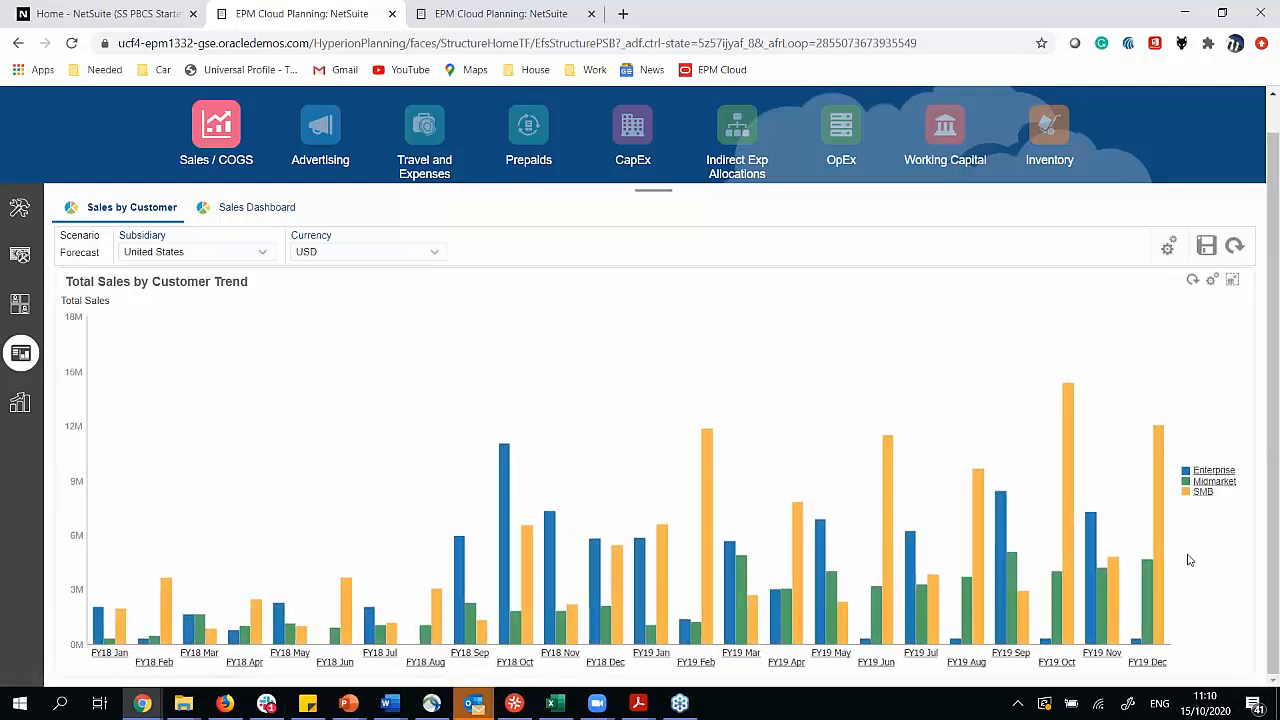
{"action": "mouse_move", "coordinate": [1095, 567]}
{"action": "left_click", "coordinate": [1236, 277]}
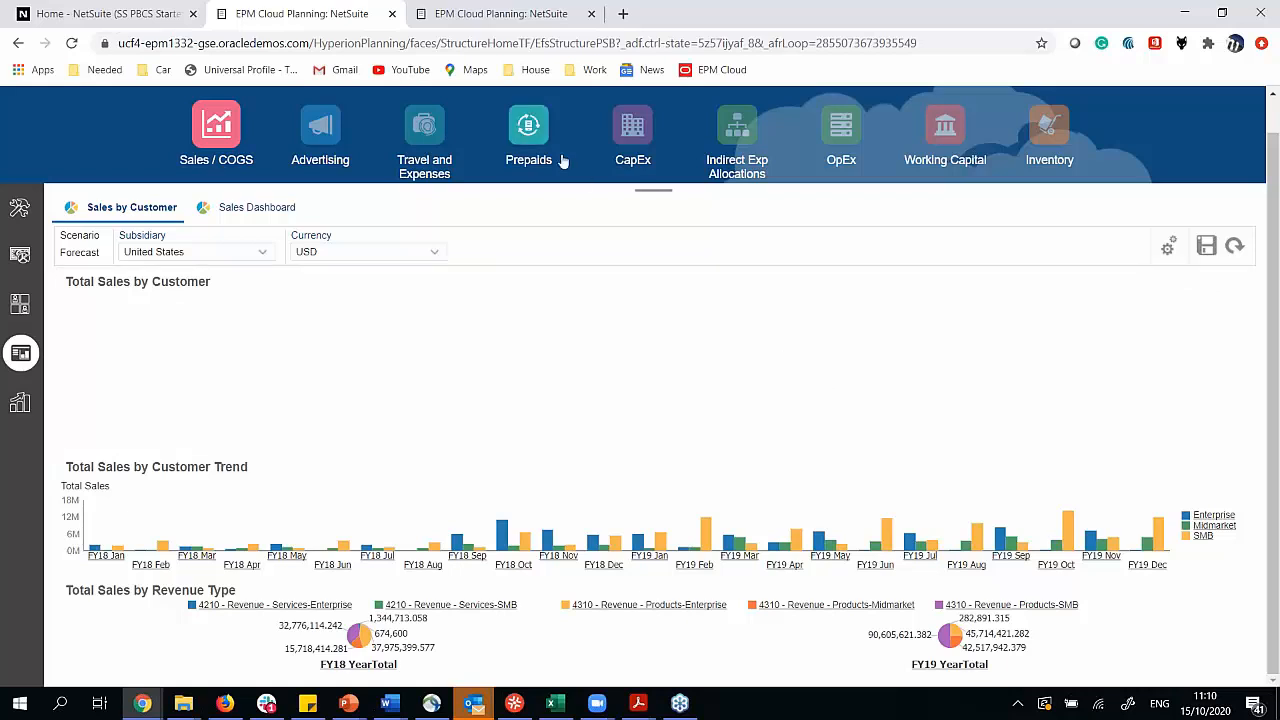
View the Sales Dashboard, and browse the items in the Sales Units (Demand Plan) using Predictive Analytics form.
{"action": "left_click", "coordinate": [252, 208]}
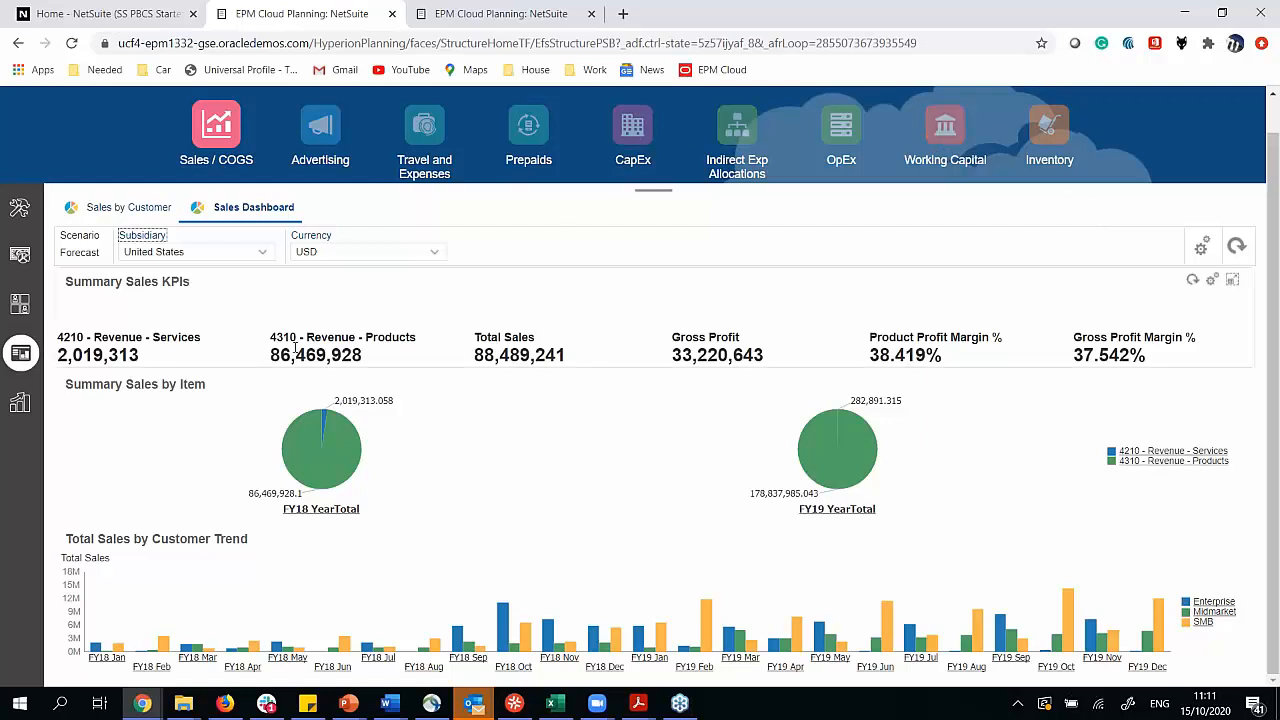
{"action": "left_click", "coordinate": [21, 416]}
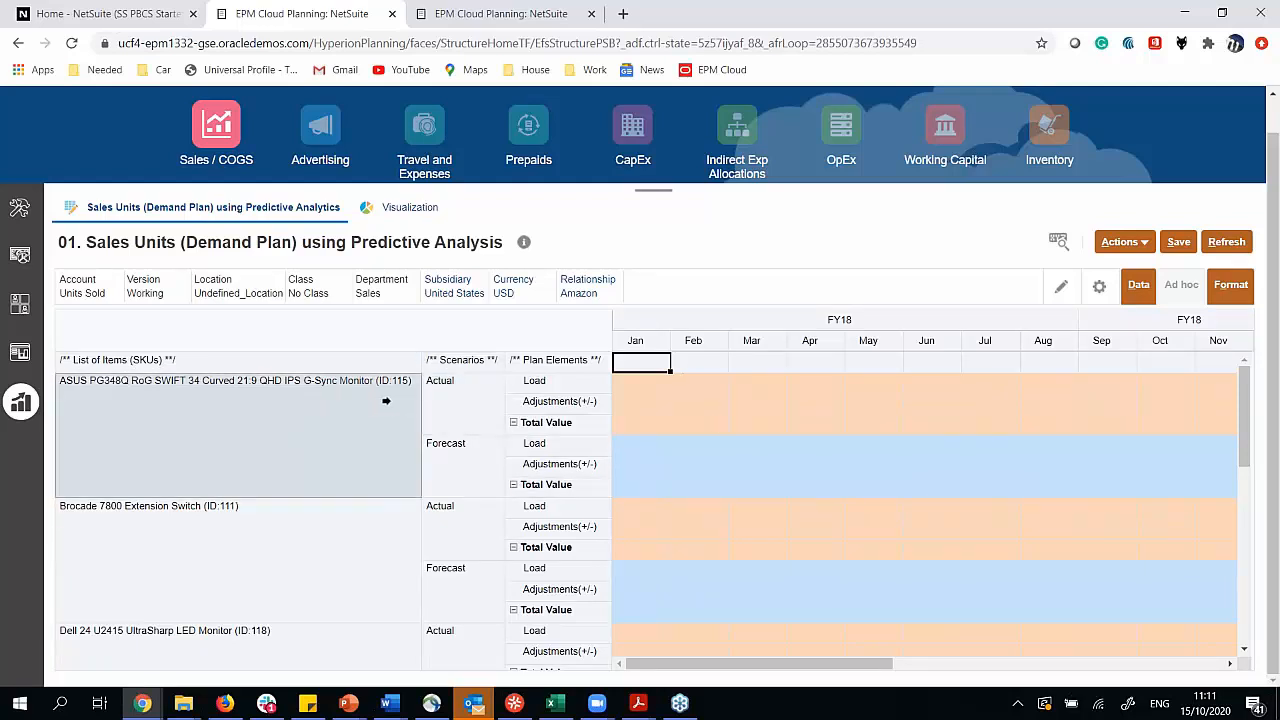
{"action": "left_click", "coordinate": [746, 470]}
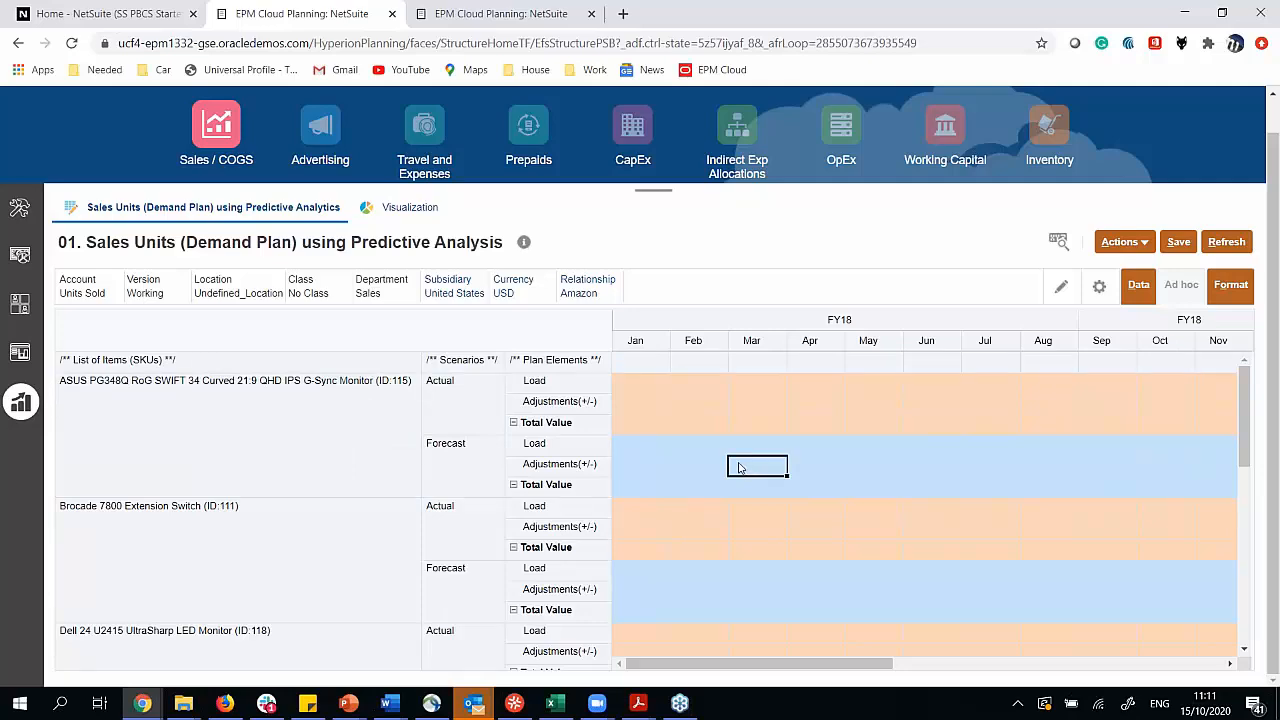
{"action": "scroll", "coordinate": [748, 462], "scroll_direction": "down", "scroll_amount": 3}
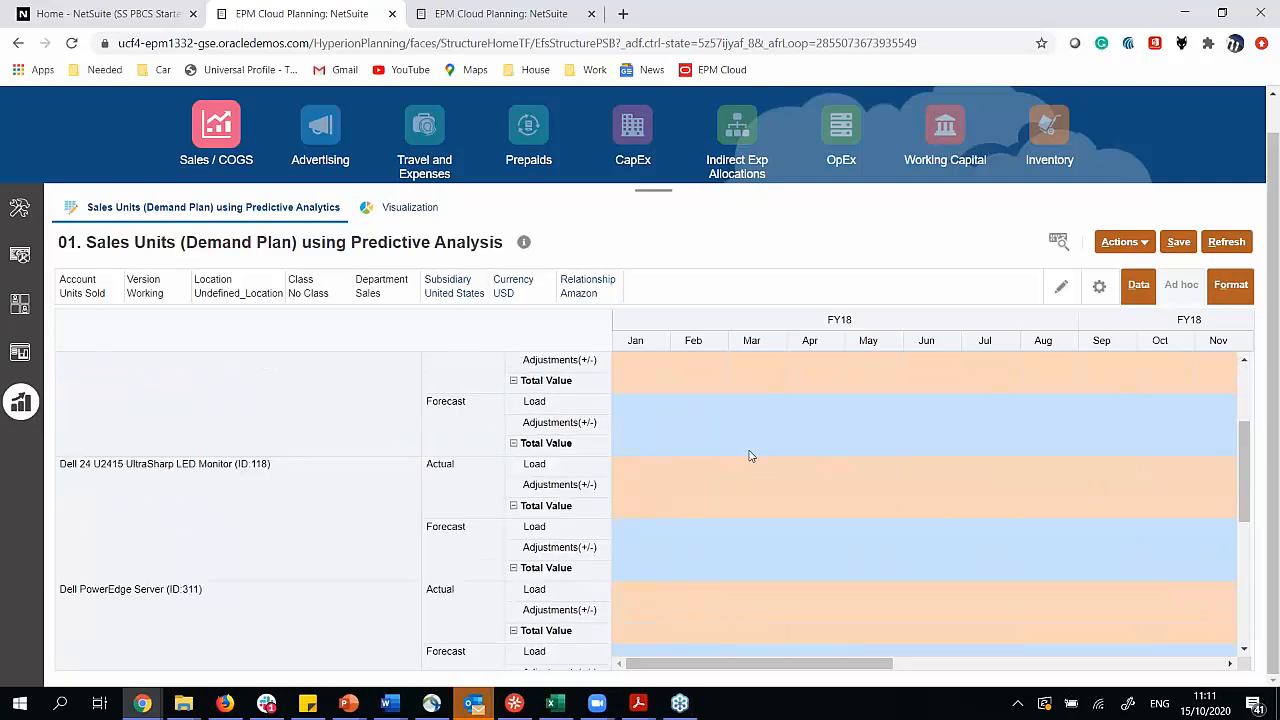
{"action": "scroll", "coordinate": [750, 456], "scroll_direction": "up", "scroll_amount": 4}
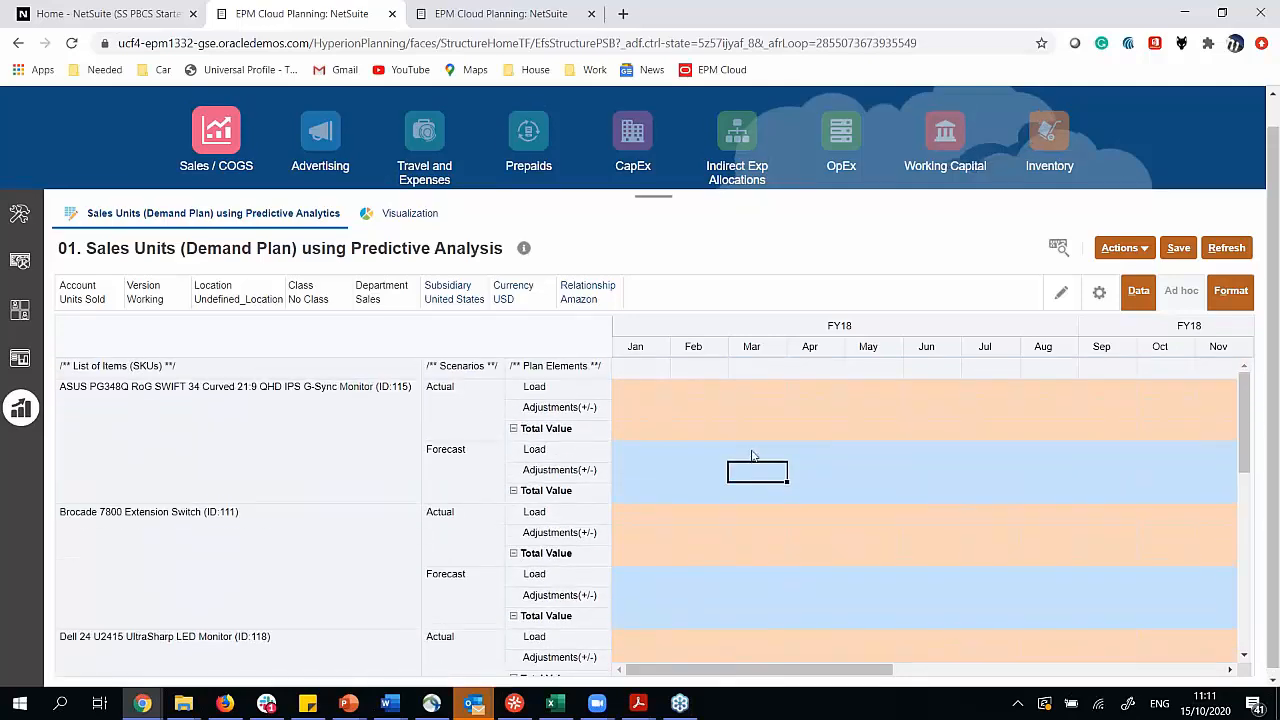
View the Visualization dashboard of the Sales Units (Demand Plan) using Predictive Analytics form and return to the home page.
{"action": "scroll", "coordinate": [753, 456], "scroll_direction": "up", "scroll_amount": 1}
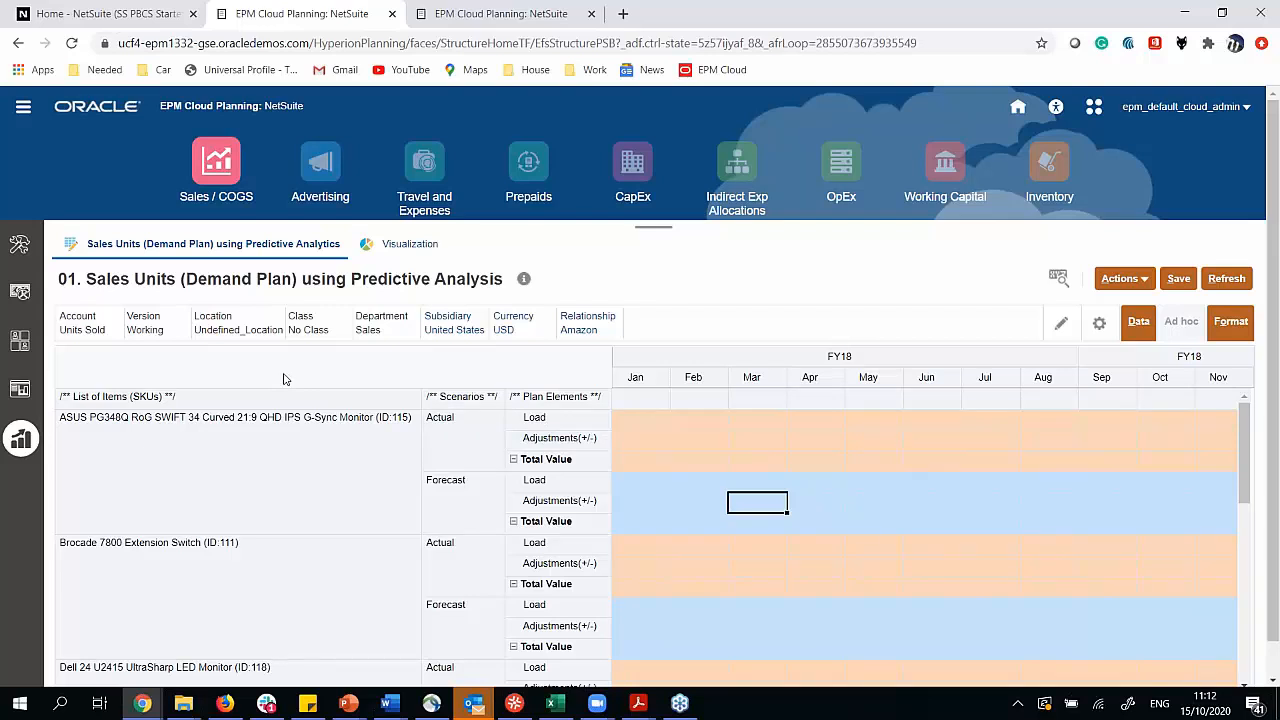
{"action": "left_click", "coordinate": [400, 244]}
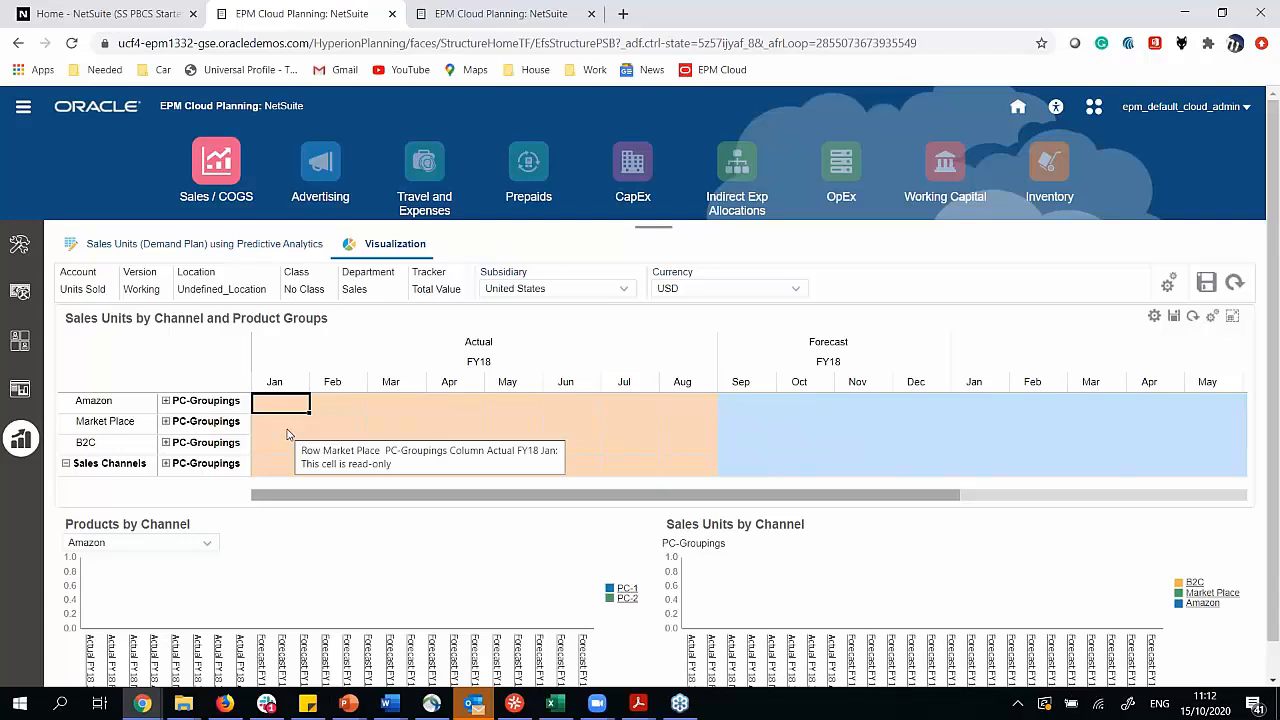
{"action": "left_click", "coordinate": [98, 113]}
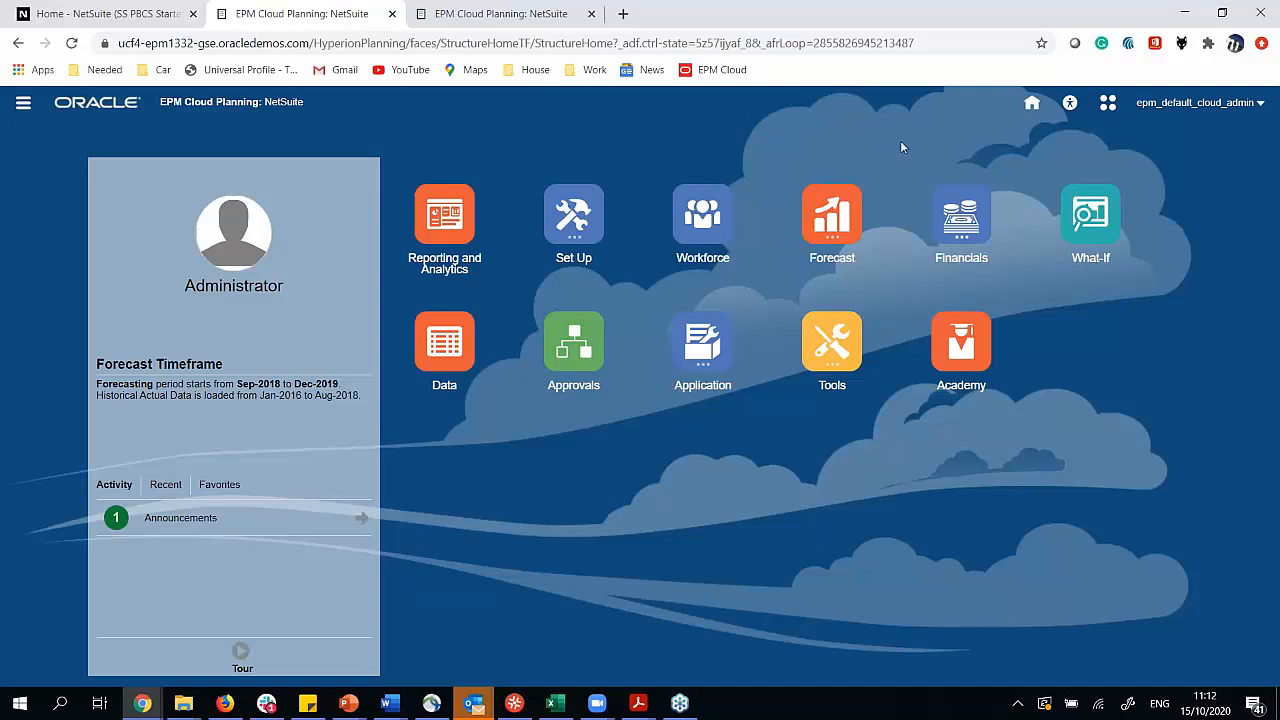
Open the Income Statement report under Financials and review its accounts down to the Net Income row.
{"action": "left_click", "coordinate": [961, 220]}
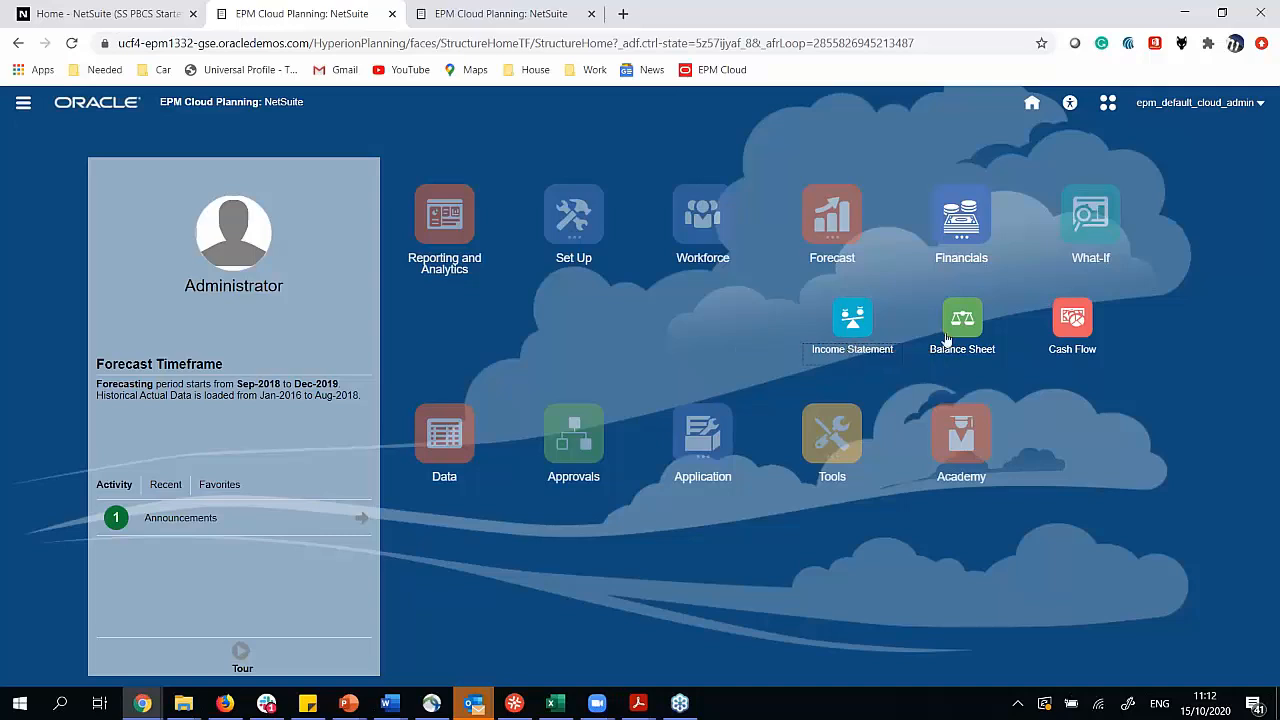
{"action": "left_click", "coordinate": [857, 328]}
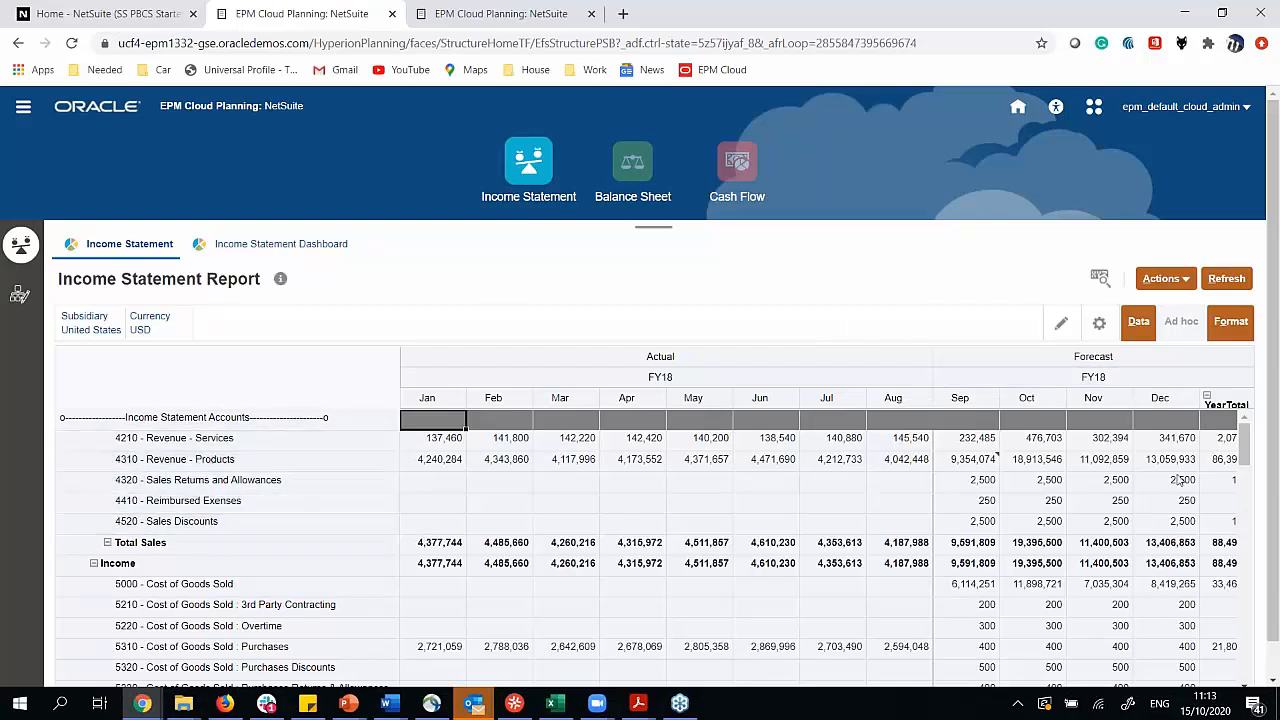
{"action": "left_click_drag", "start_coordinate": [1246, 440], "coordinate": [1248, 688]}
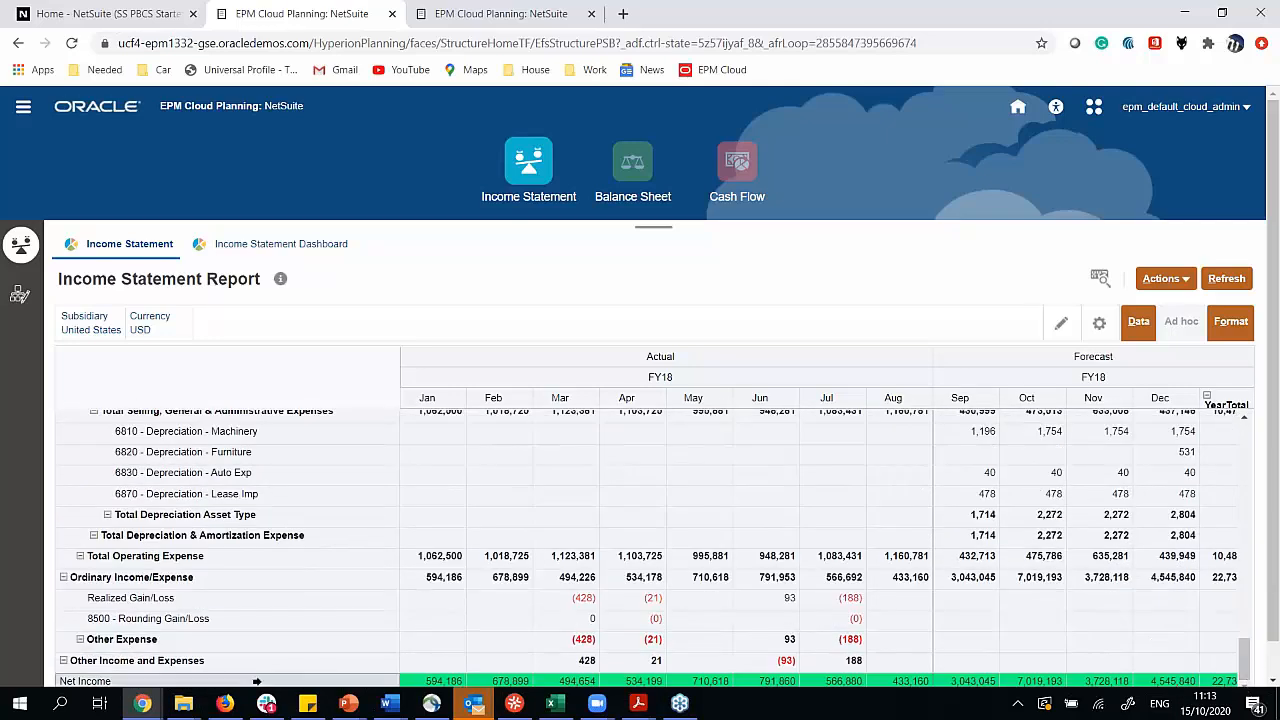
{"action": "scroll", "coordinate": [320, 522], "scroll_direction": "down", "scroll_amount": 1}
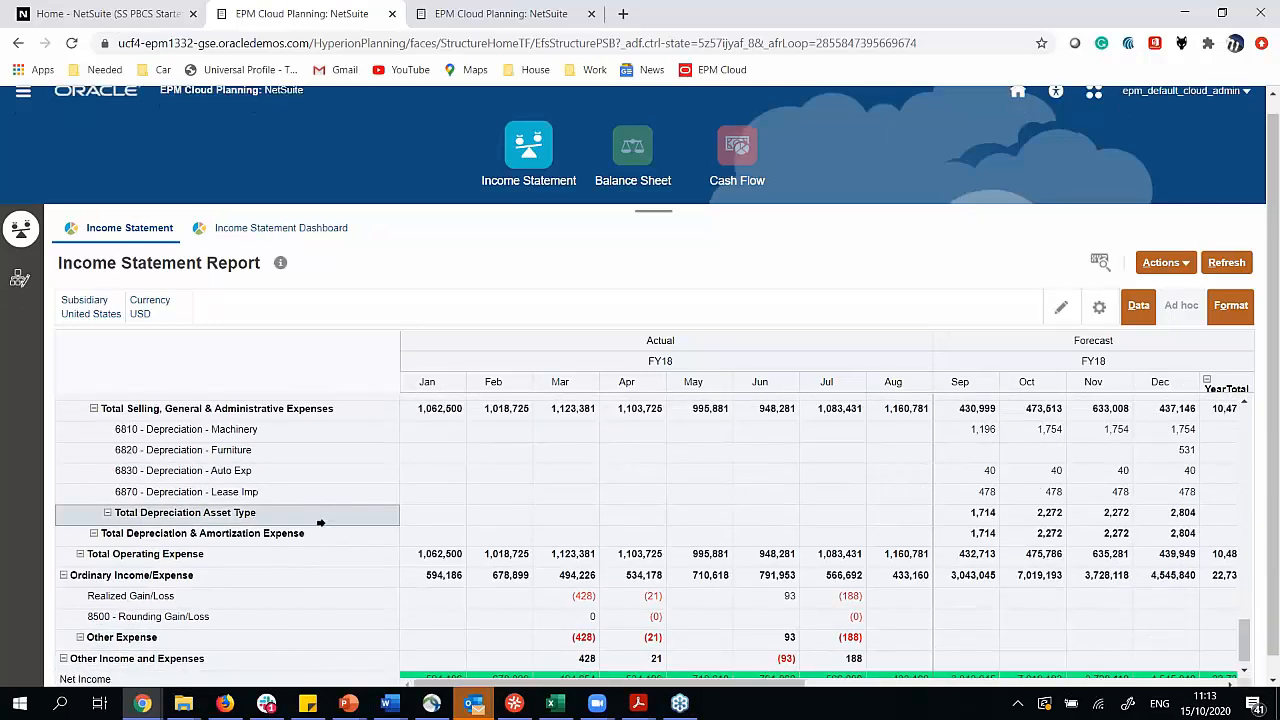
{"action": "scroll", "coordinate": [320, 522], "scroll_direction": "down", "scroll_amount": 1}
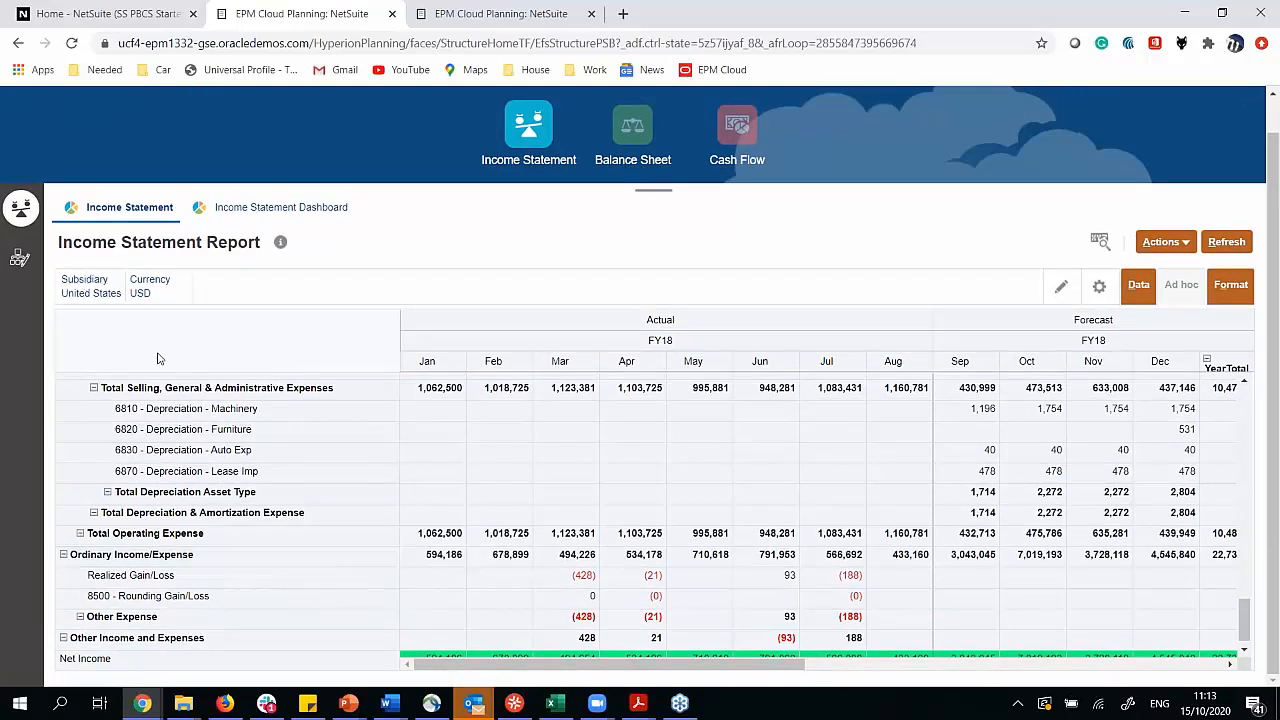
{"action": "scroll", "coordinate": [157, 358], "scroll_direction": "up", "scroll_amount": 1}
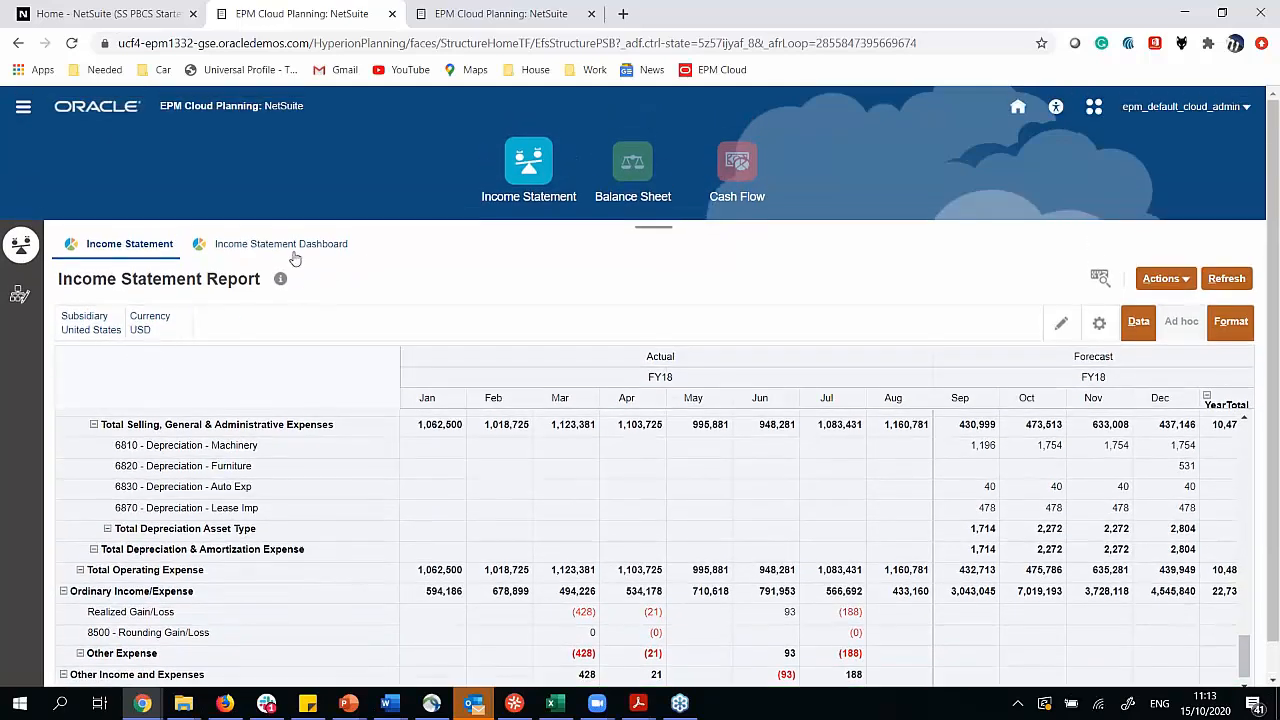
View the Income Statement Dashboard, and look at Balance Sheet View-1 and View-2.
{"action": "left_click", "coordinate": [300, 246]}
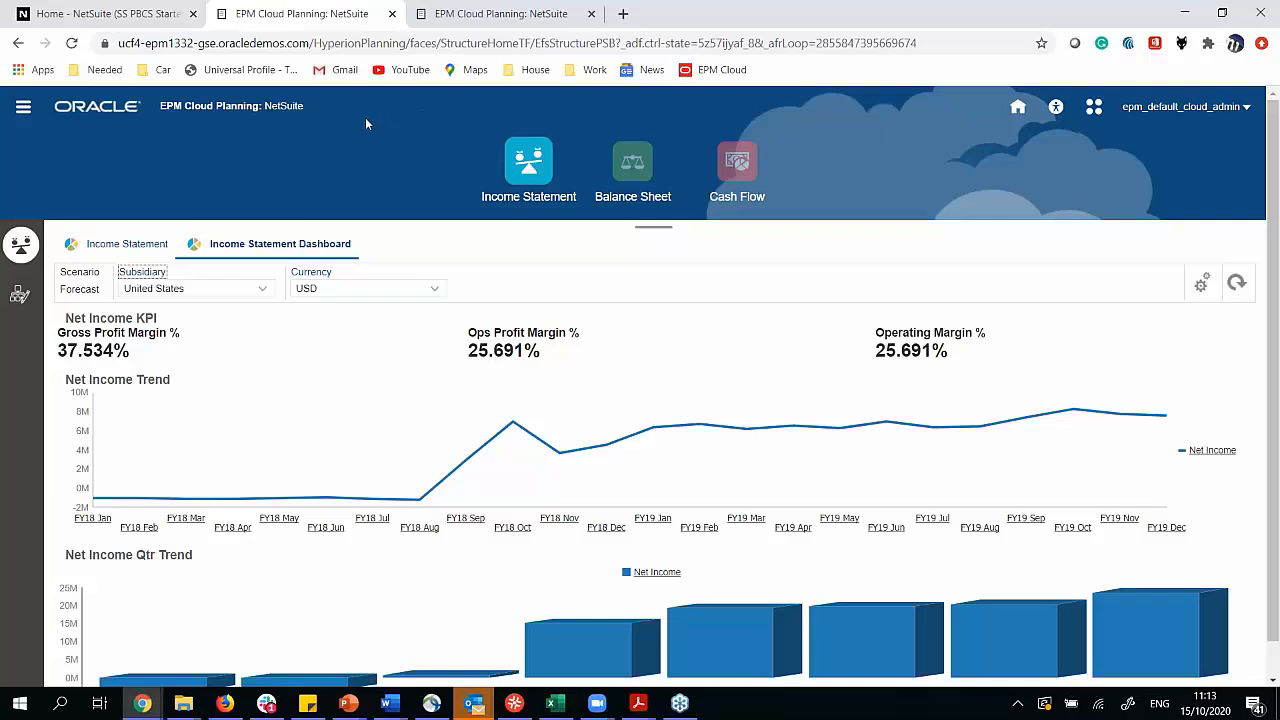
{"action": "left_click", "coordinate": [632, 162]}
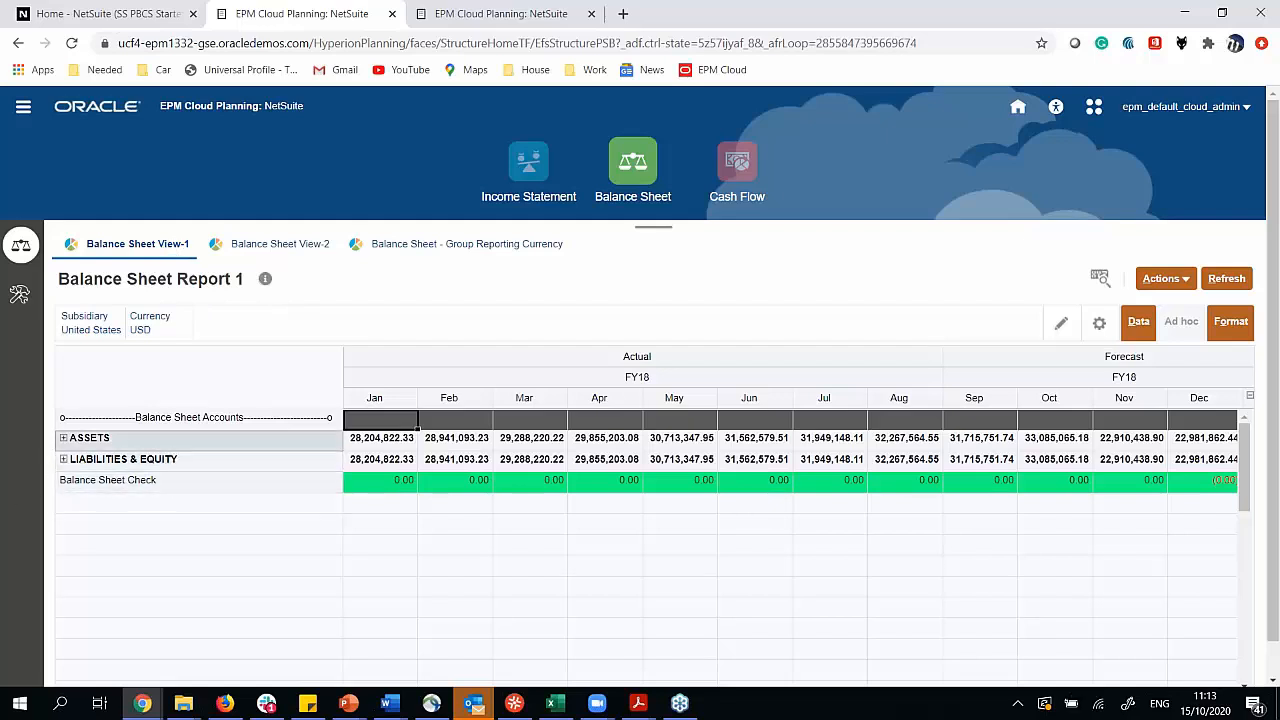
{"action": "left_click", "coordinate": [280, 244]}
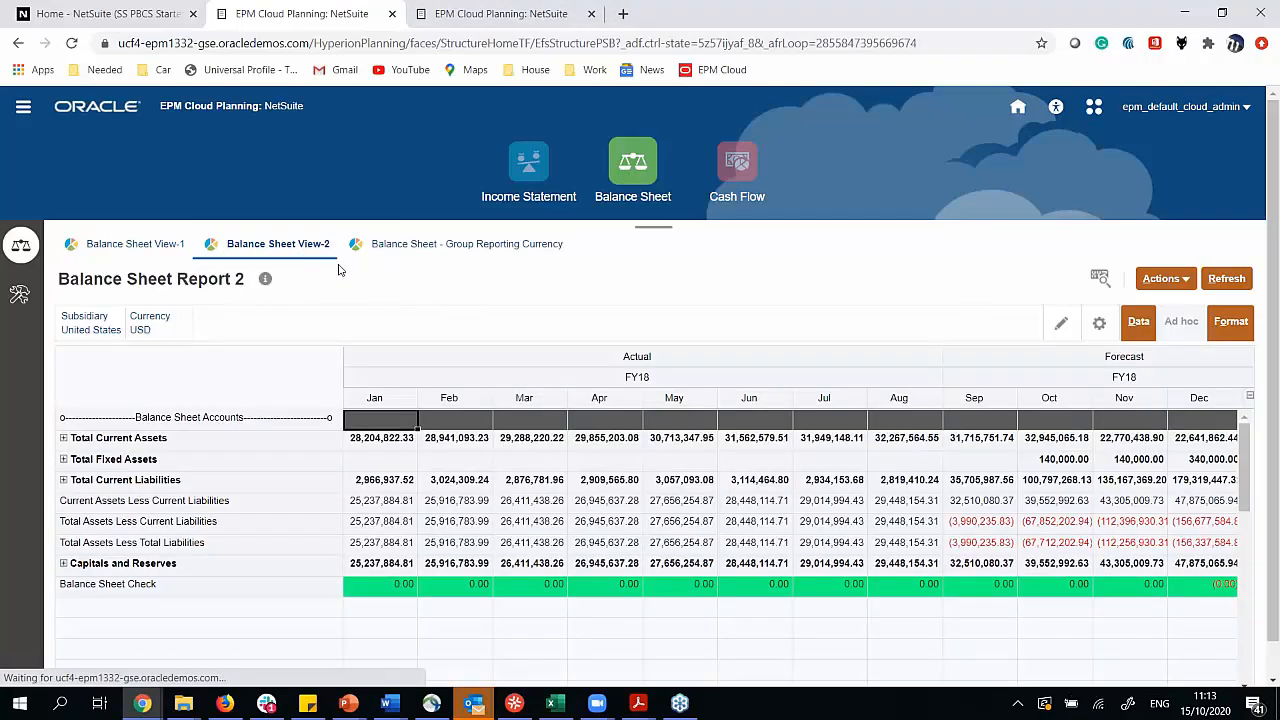
Switch to the other EPM Cloud Planning session showing the infolets and open its Income Statement report under Financials.
{"action": "left_click", "coordinate": [495, 14]}
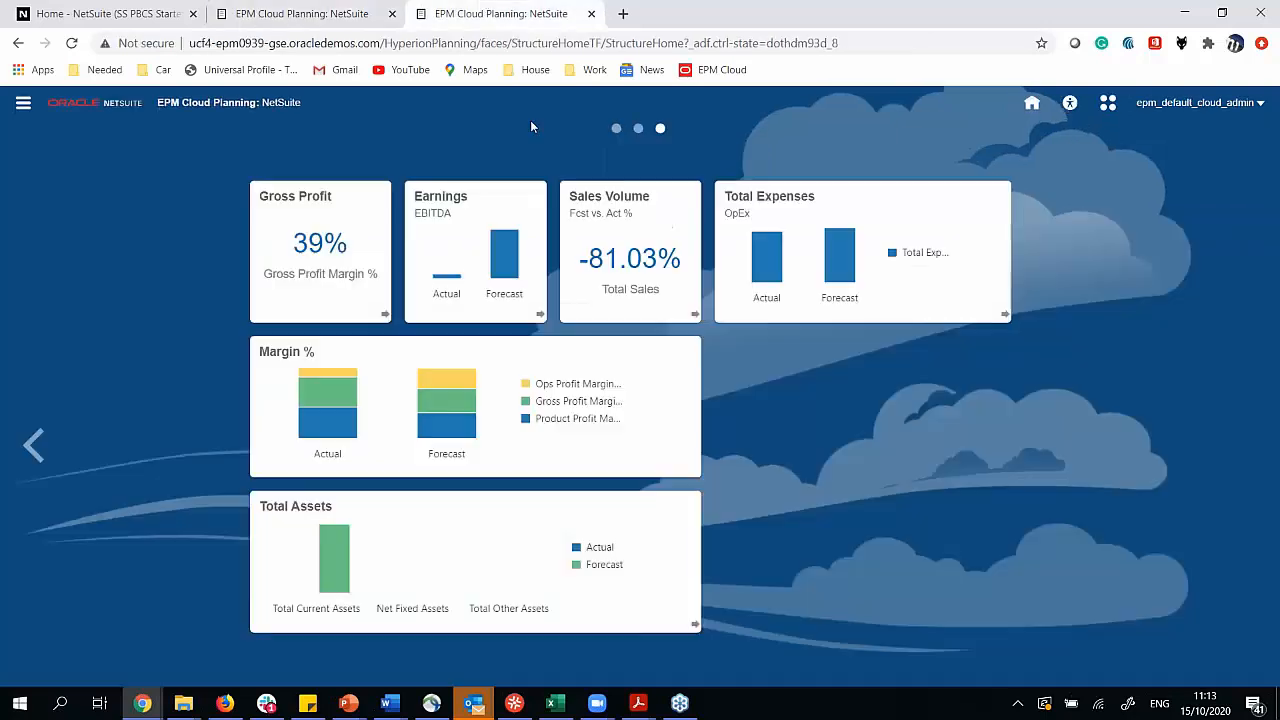
{"action": "left_click", "coordinate": [617, 129]}
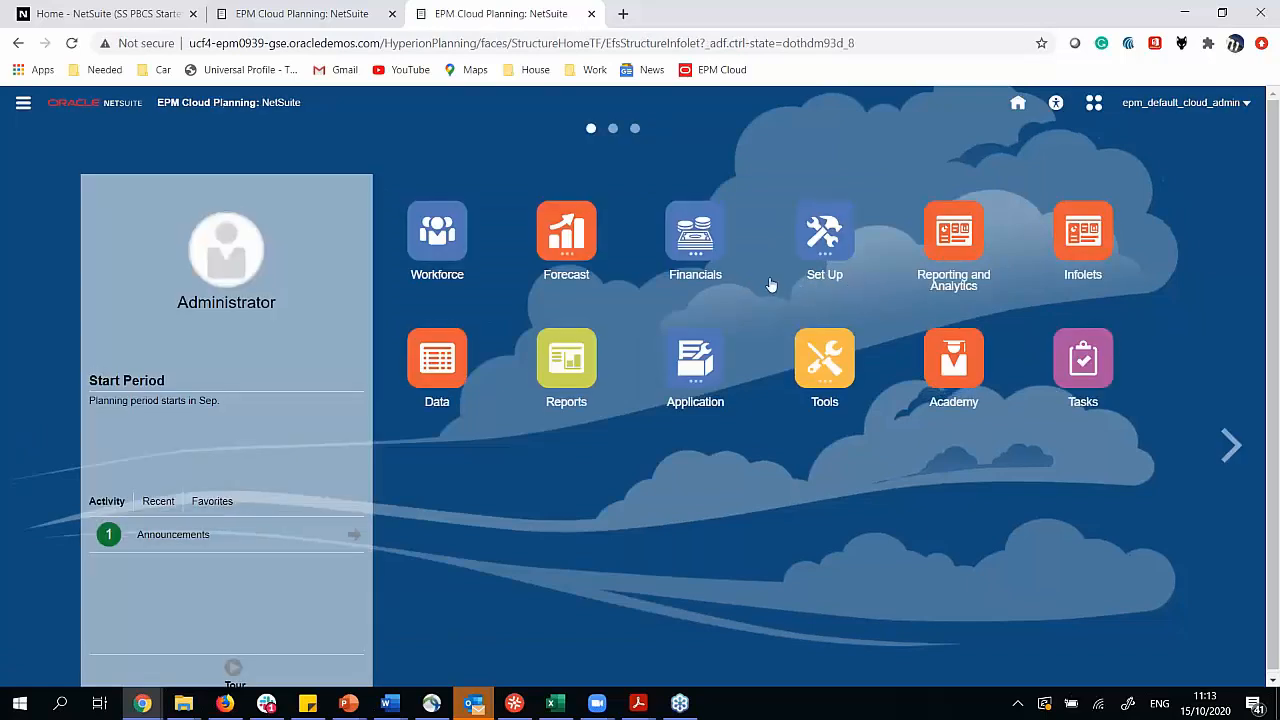
{"action": "left_click", "coordinate": [697, 254]}
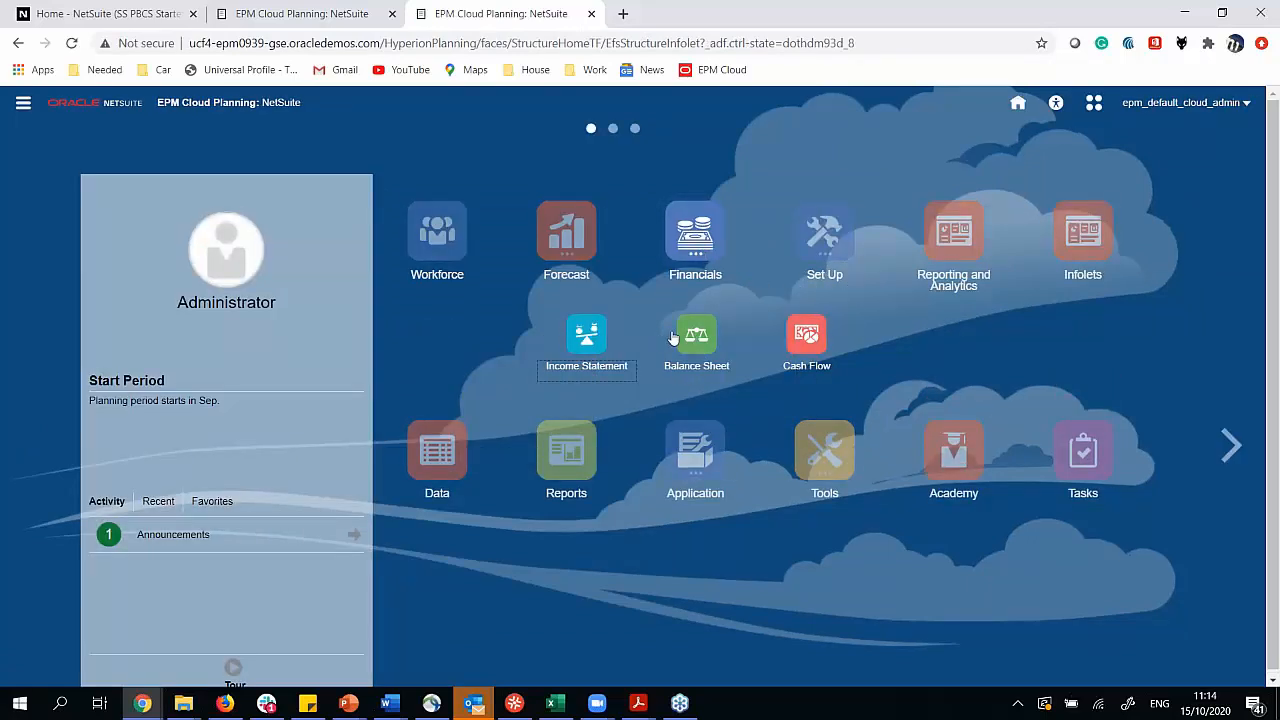
{"action": "left_click", "coordinate": [592, 338]}
{"action": "left_click", "coordinate": [596, 340]}
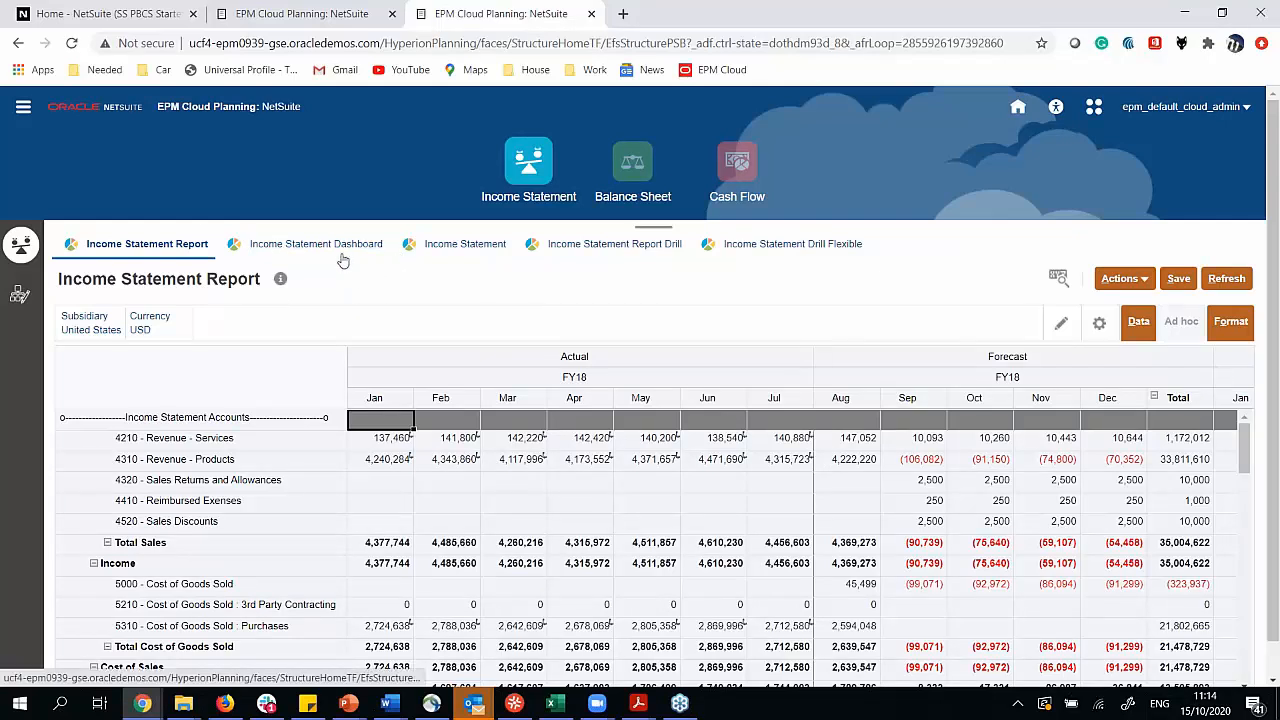
View the PDF Income Statement and its available file formats, and look at the Income Statement Report Drill.
{"action": "left_click", "coordinate": [428, 247]}
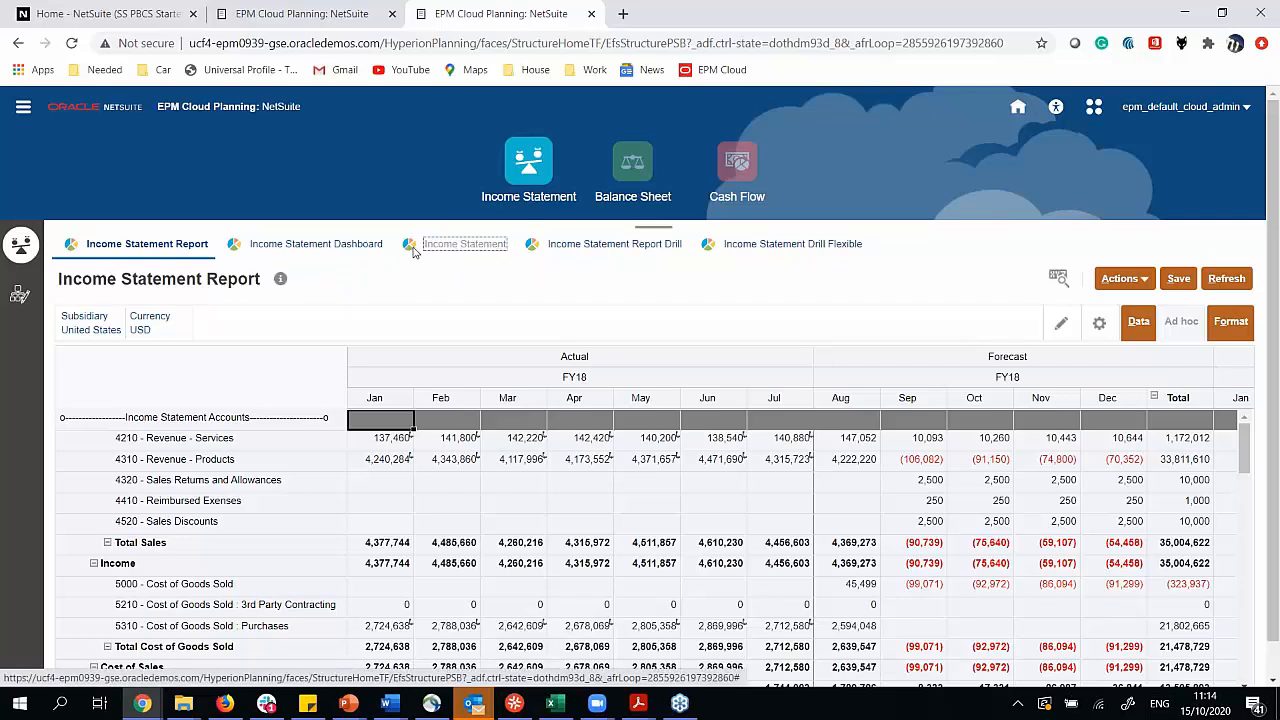
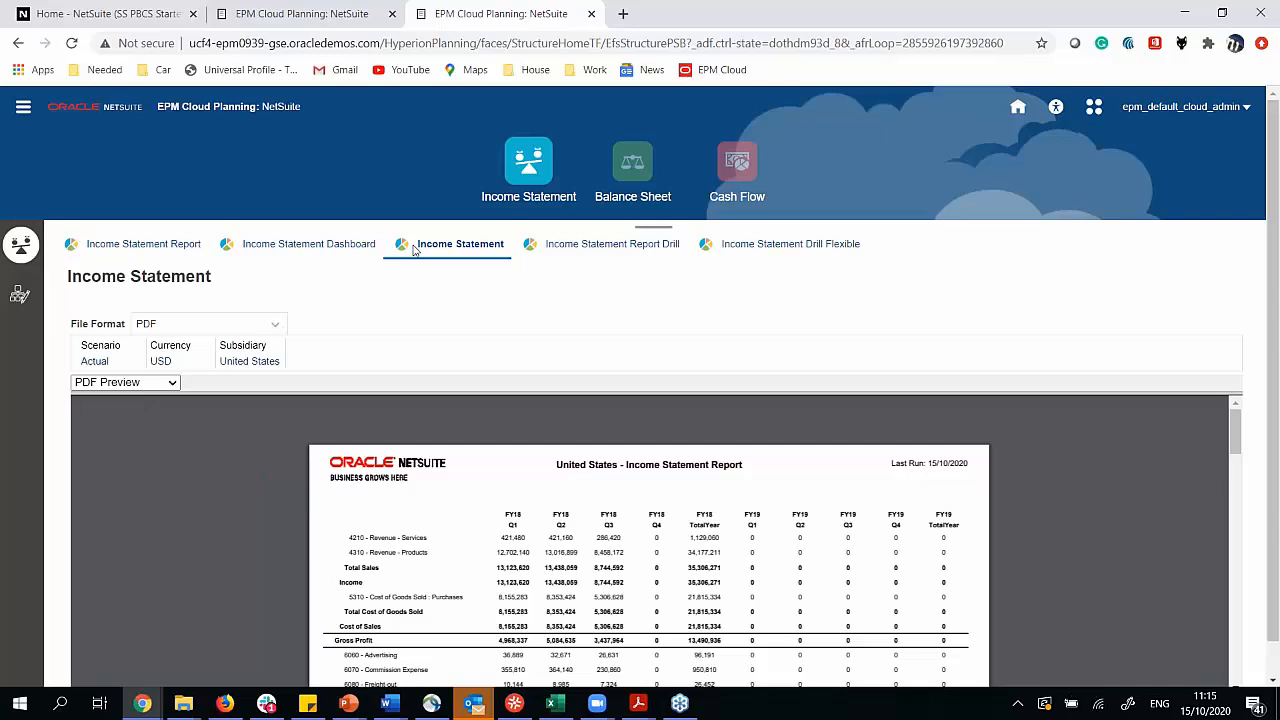
{"action": "left_click", "coordinate": [270, 326]}
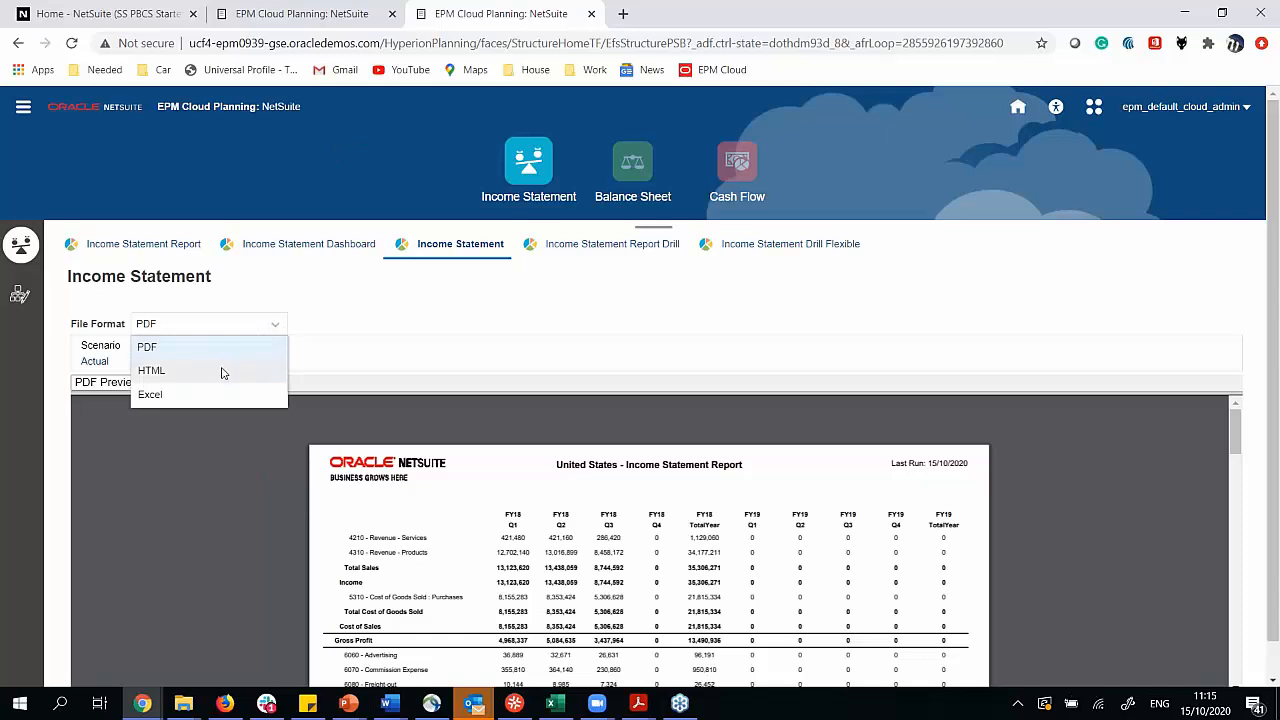
{"action": "left_click", "coordinate": [341, 315]}
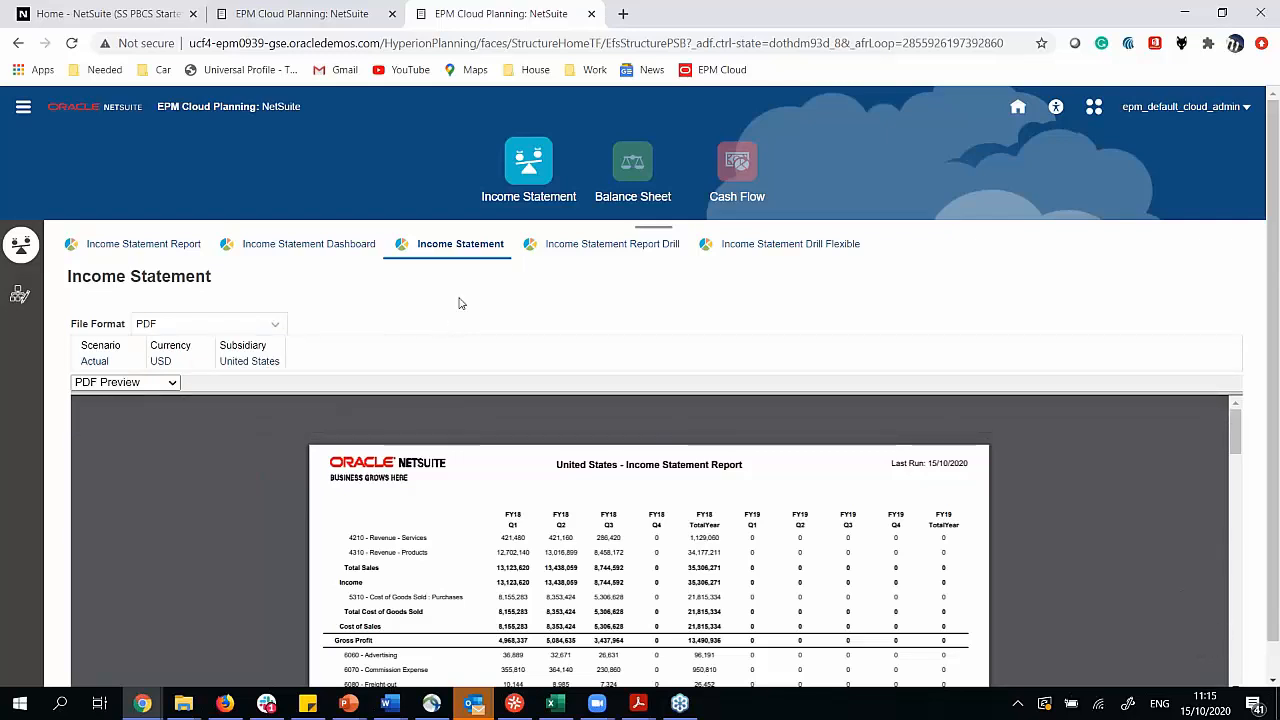
{"action": "left_click", "coordinate": [585, 246]}
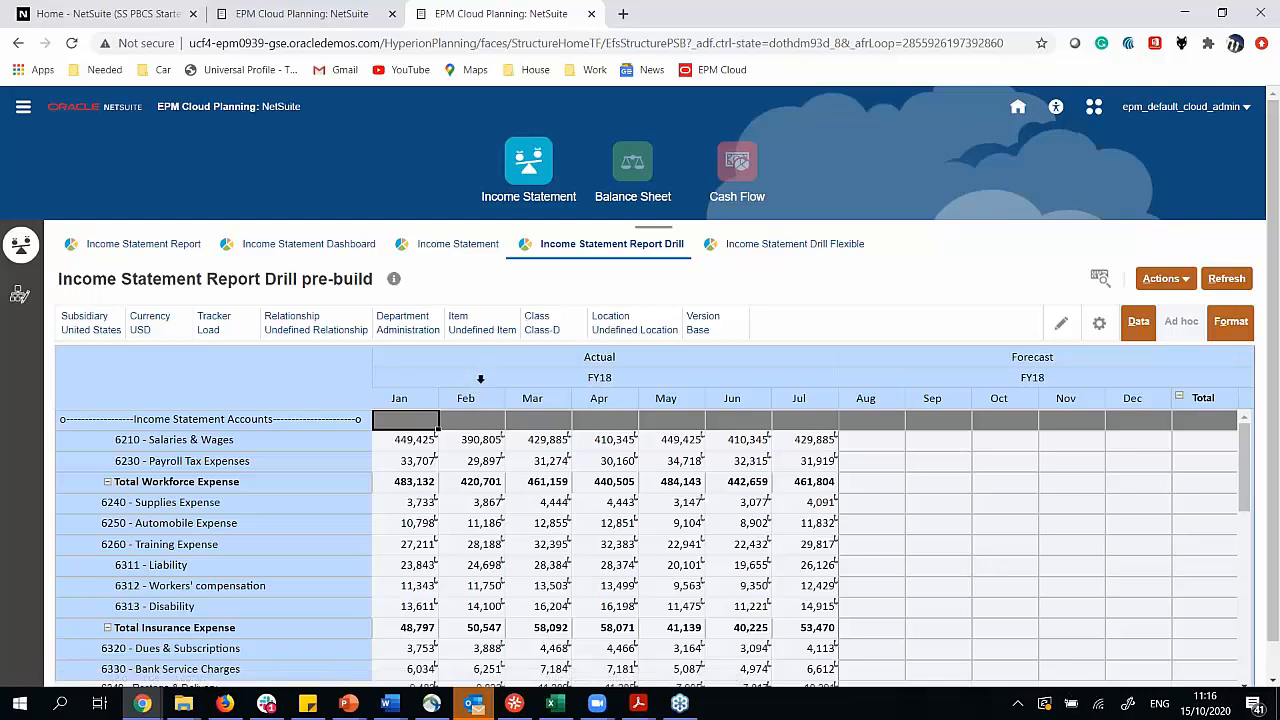
{"action": "mouse_move", "coordinate": [630, 541]}
Review Balance Sheet Report 1 down to the final Balance Sheet row, and view Balance Sheet Report 2.
{"action": "left_click", "coordinate": [628, 166]}
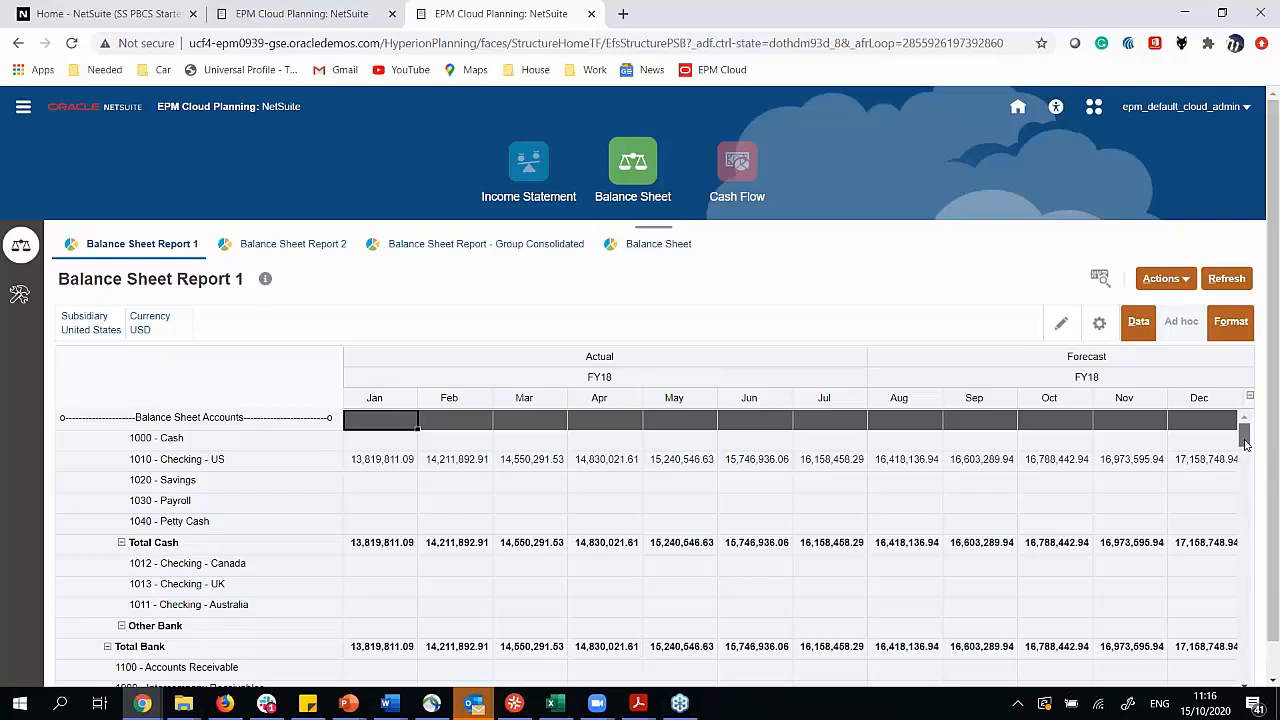
{"action": "scroll", "coordinate": [1245, 444], "scroll_direction": "down", "scroll_amount": 1}
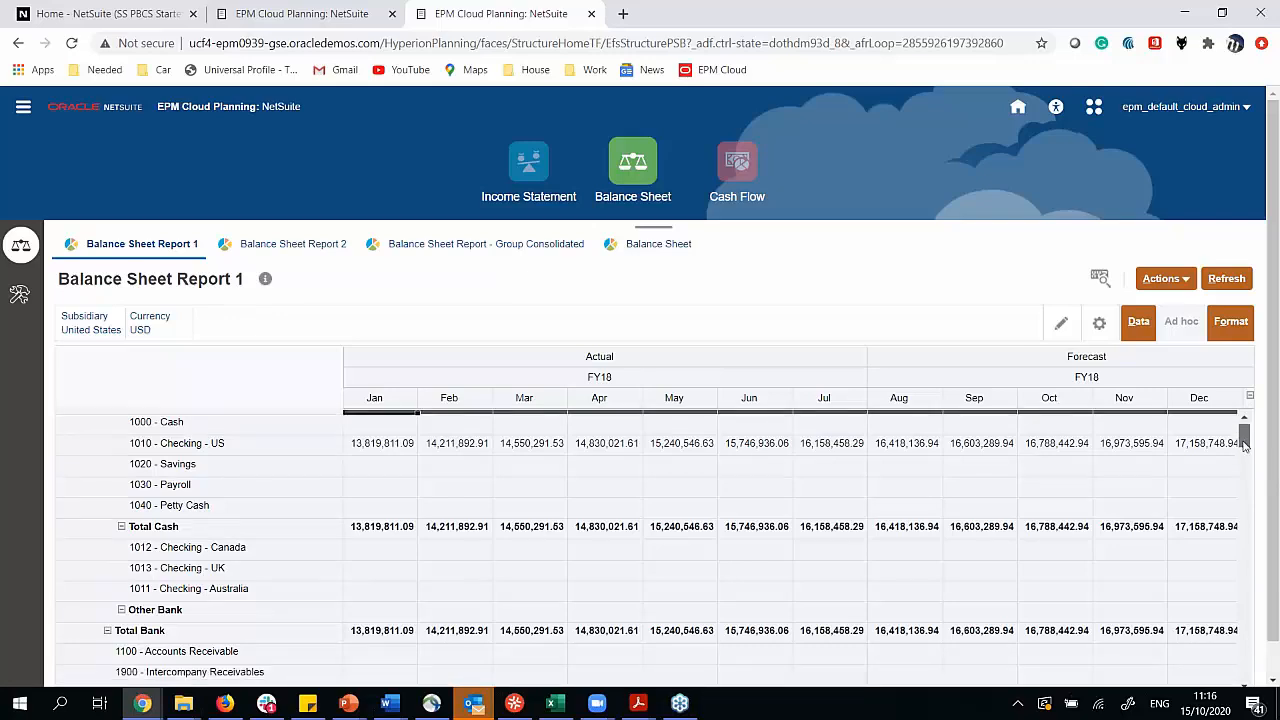
{"action": "left_click_drag", "start_coordinate": [1245, 444], "coordinate": [1245, 668]}
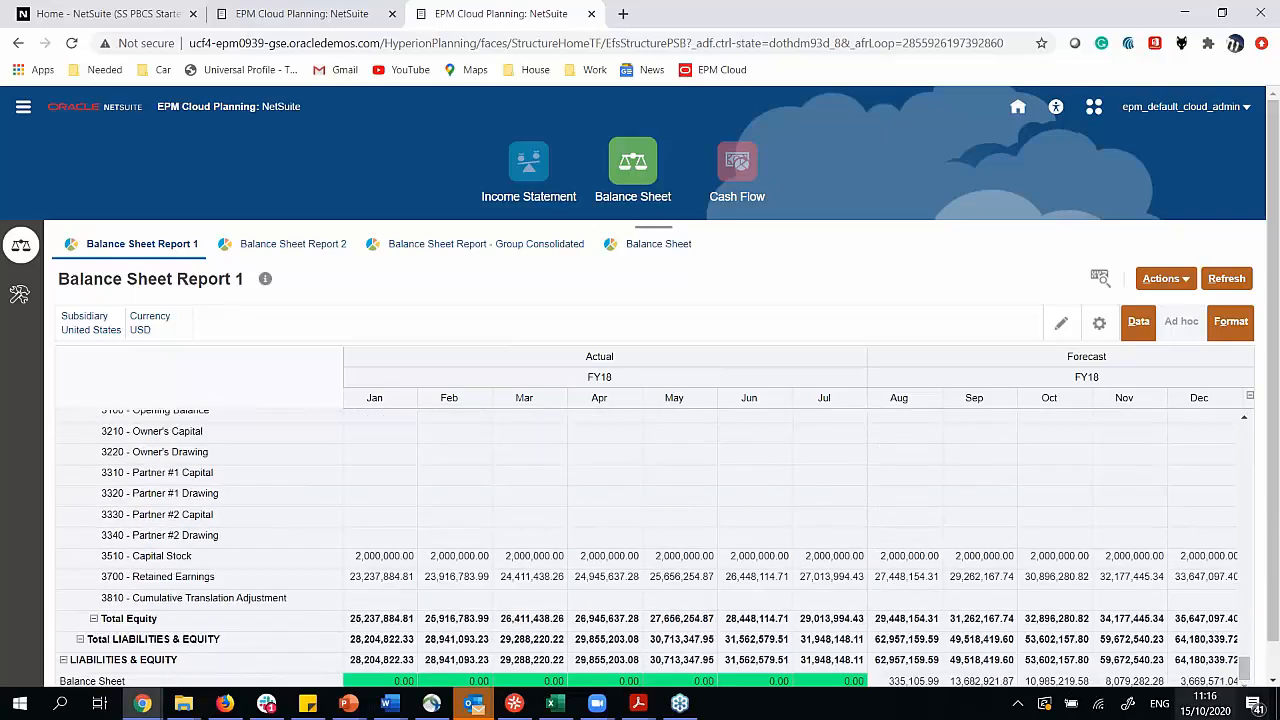
{"action": "scroll", "coordinate": [168, 630], "scroll_direction": "down", "scroll_amount": 1}
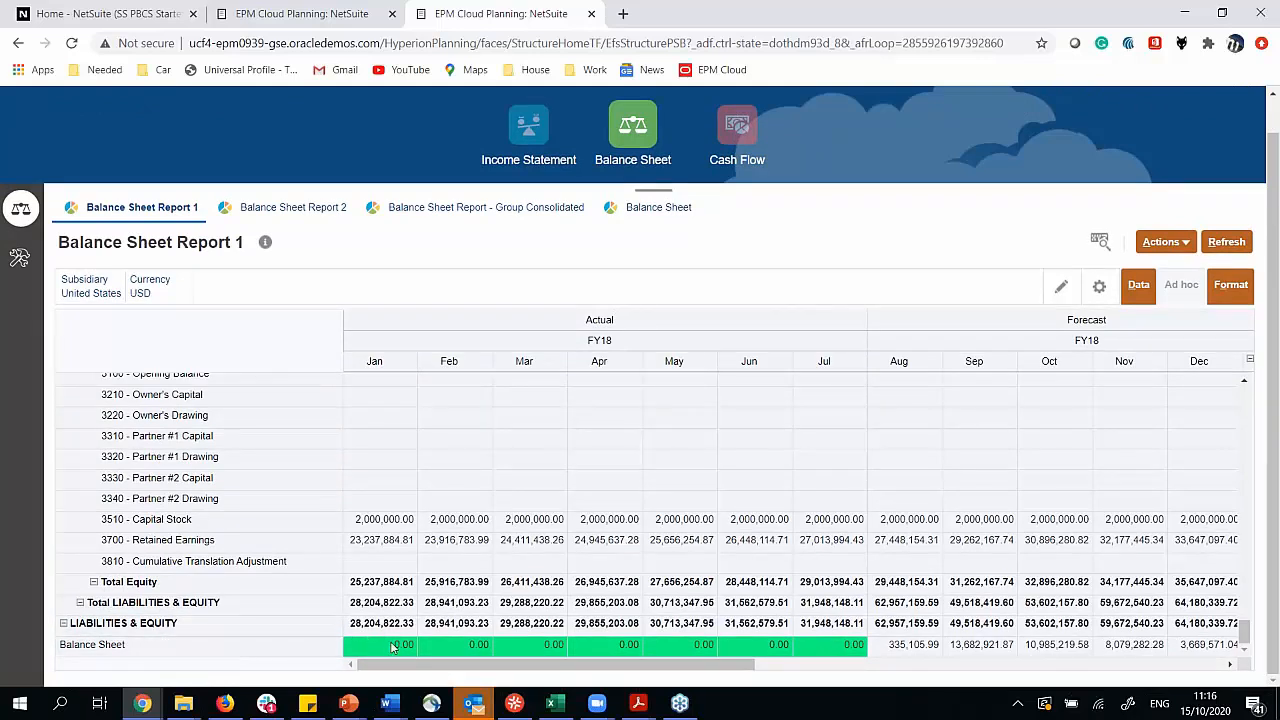
{"action": "left_click", "coordinate": [289, 210]}
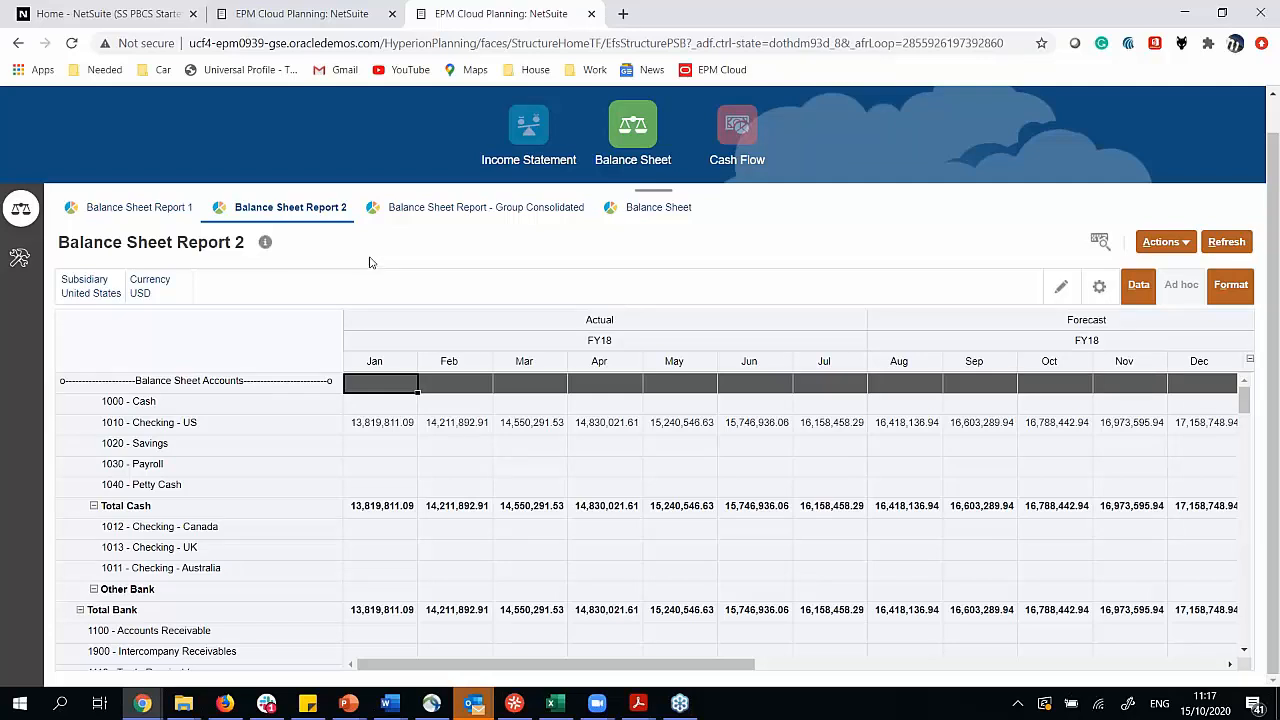
Open the Balance Sheet Report - Group Consolidated and set its currency to USD_Reporting, applying the change to the report.
{"action": "left_click", "coordinate": [419, 212]}
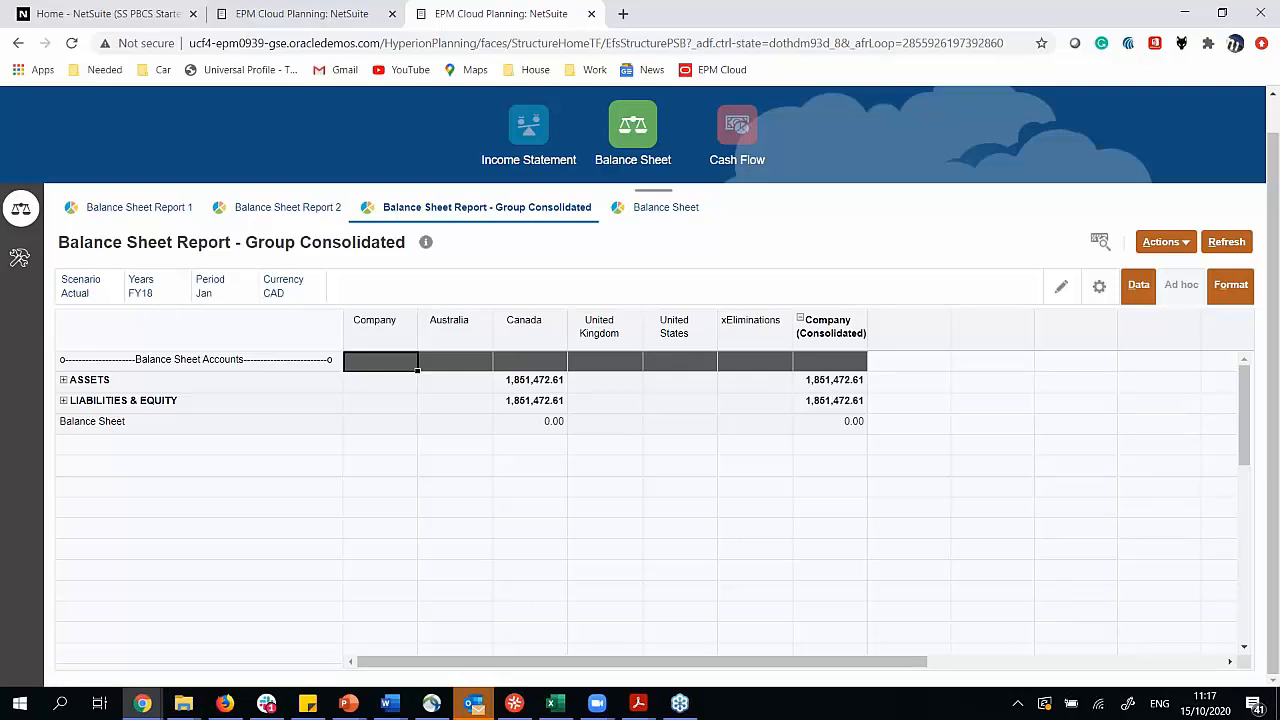
{"action": "left_click", "coordinate": [276, 294]}
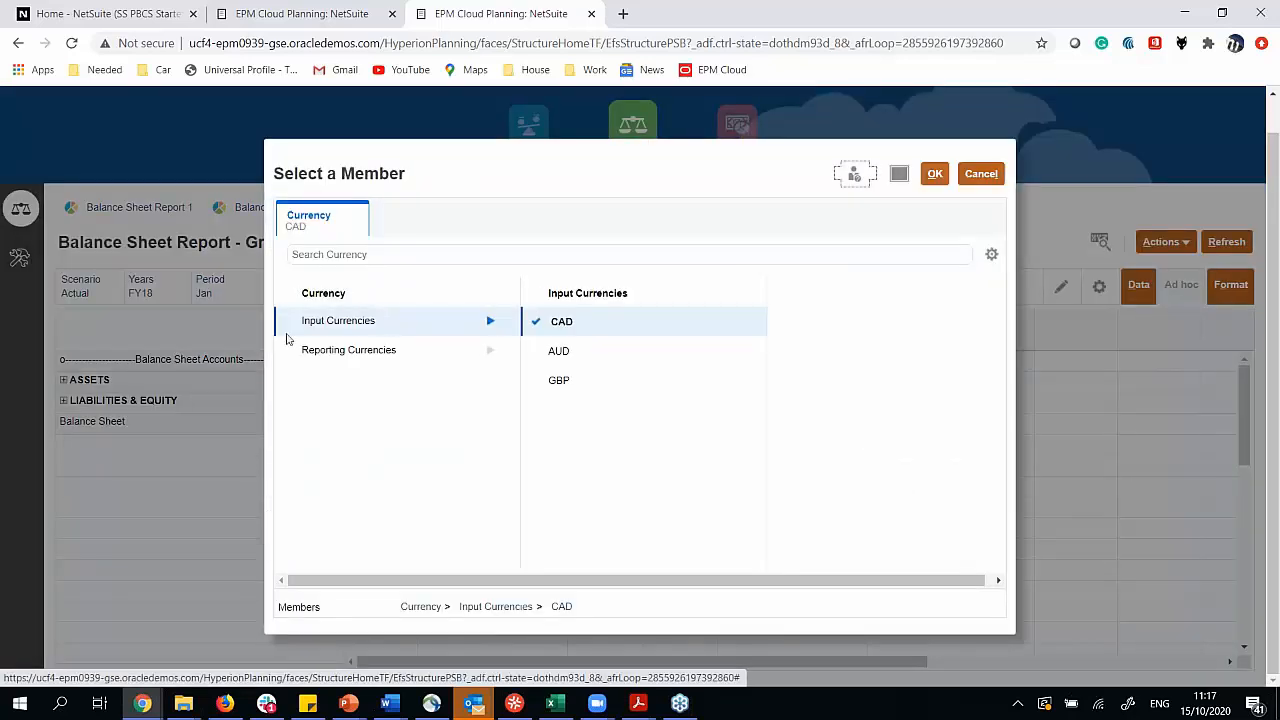
{"action": "left_click", "coordinate": [490, 350]}
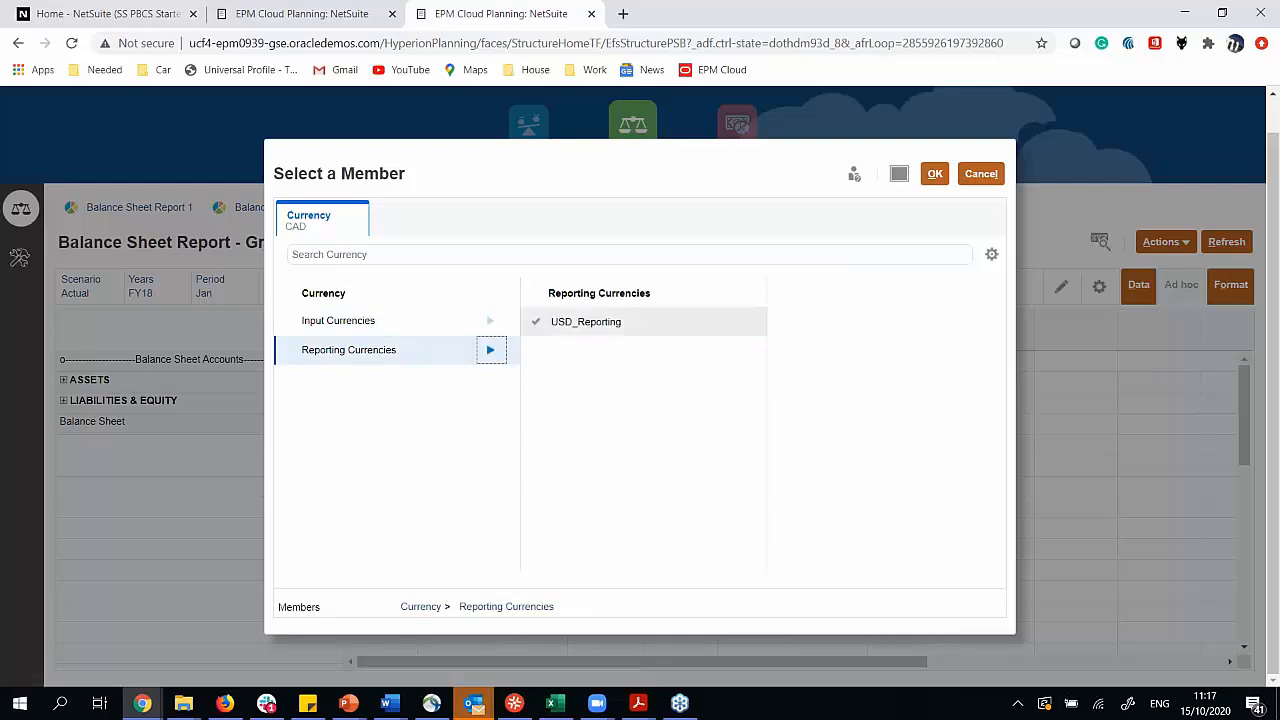
{"action": "left_click", "coordinate": [537, 321]}
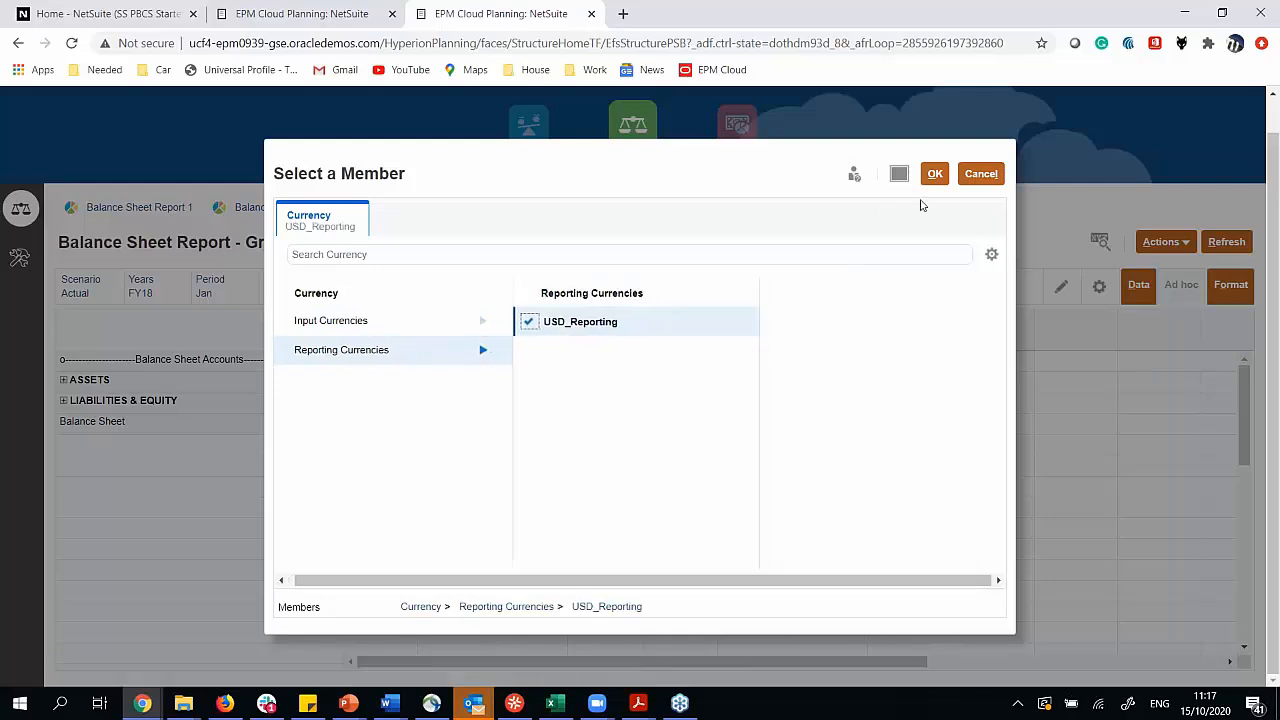
{"action": "left_click", "coordinate": [936, 175]}
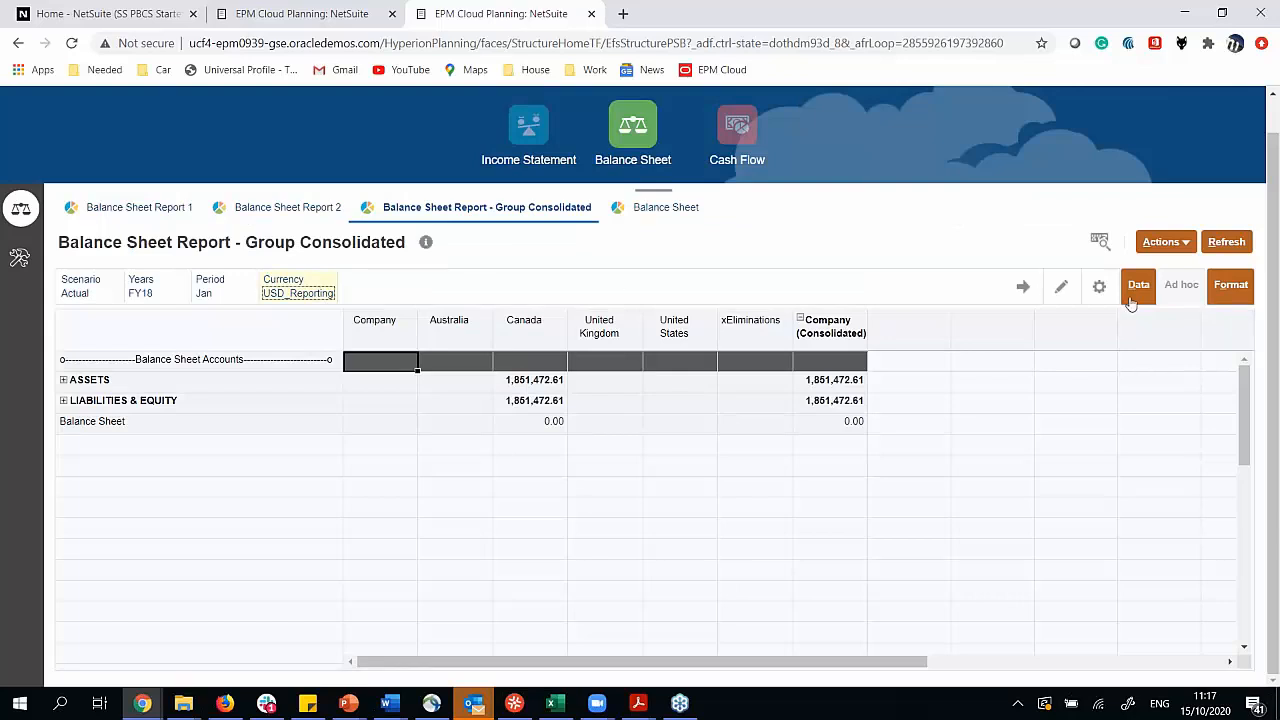
{"action": "left_click", "coordinate": [1022, 290]}
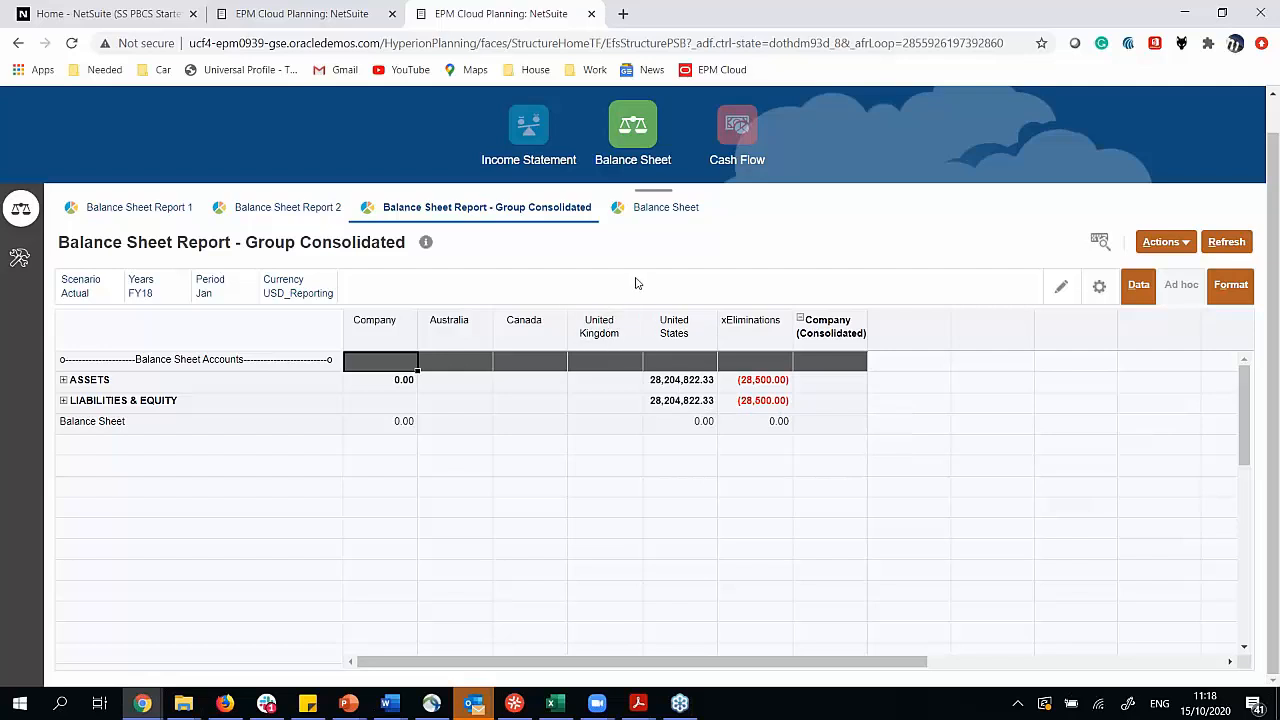
View the PDF Balance Sheet report and check the file formats it is available in.
{"action": "left_click", "coordinate": [668, 208]}
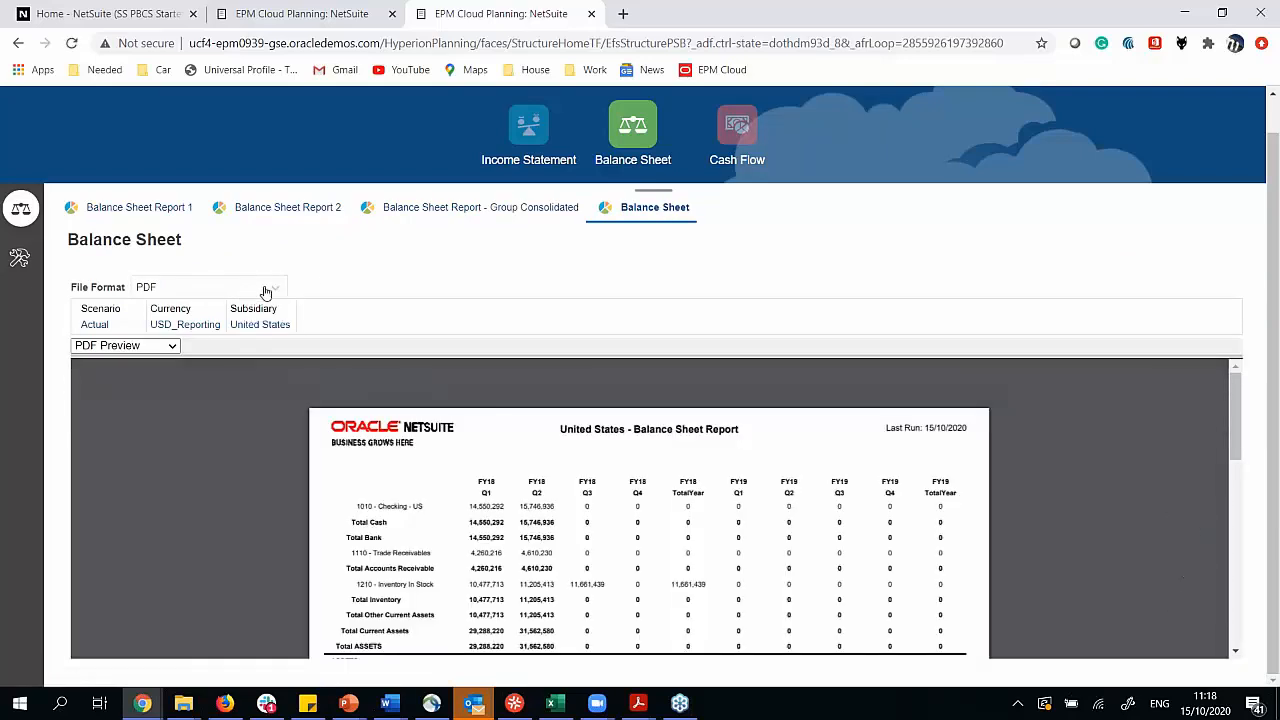
{"action": "left_click", "coordinate": [266, 290]}
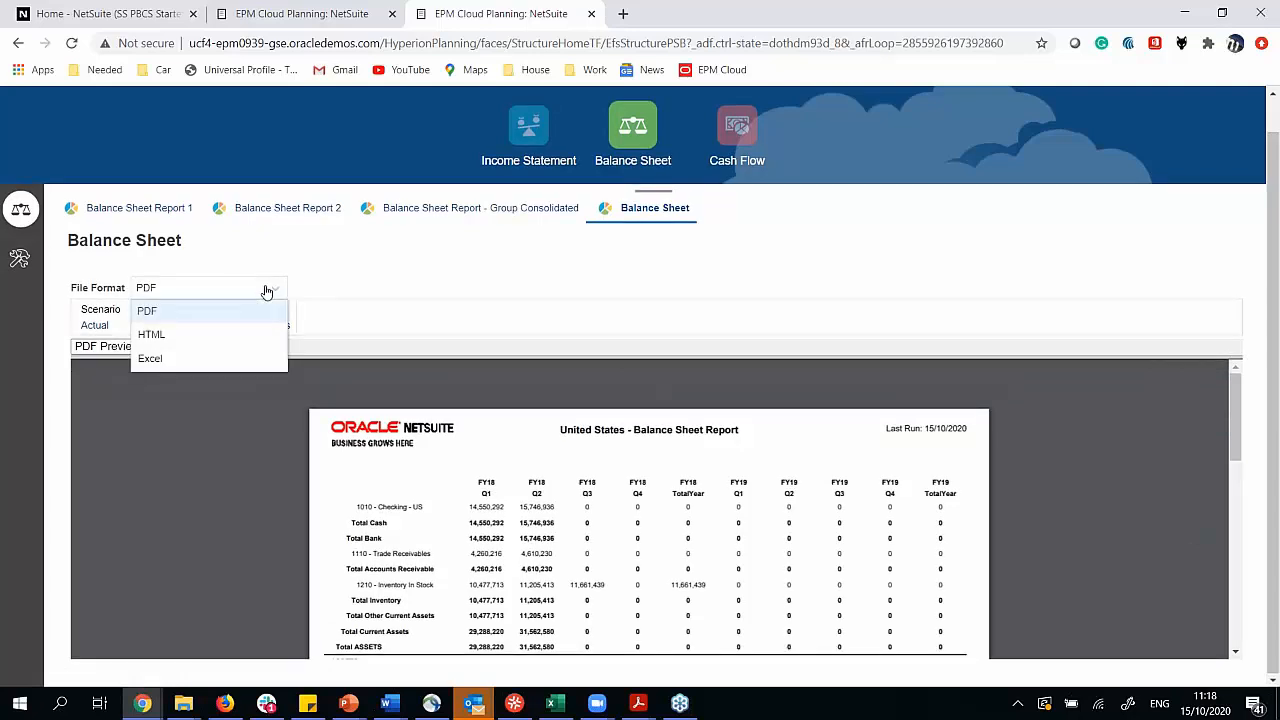
{"action": "left_click", "coordinate": [386, 271]}
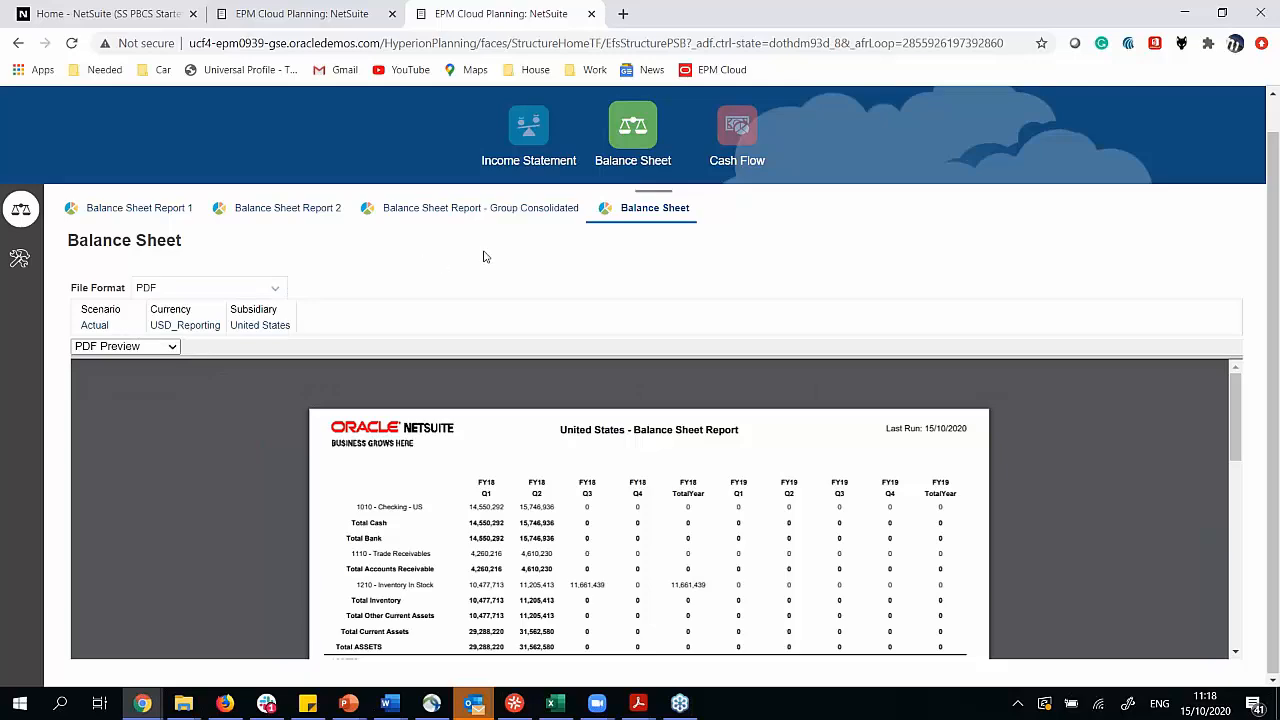
Open the Cash Flow Report and review it from Net_Income down to the Cash at the End of Period row.
{"action": "left_click", "coordinate": [755, 128]}
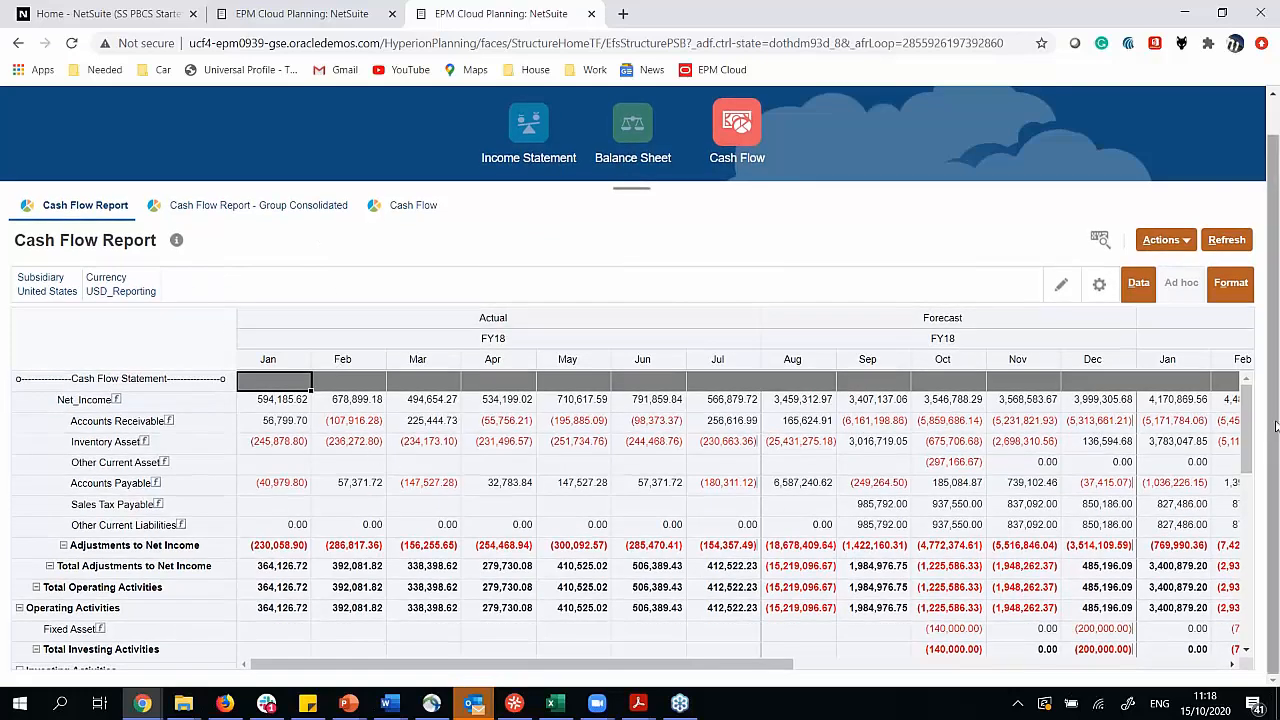
{"action": "left_click_drag", "start_coordinate": [1247, 430], "coordinate": [1248, 543]}
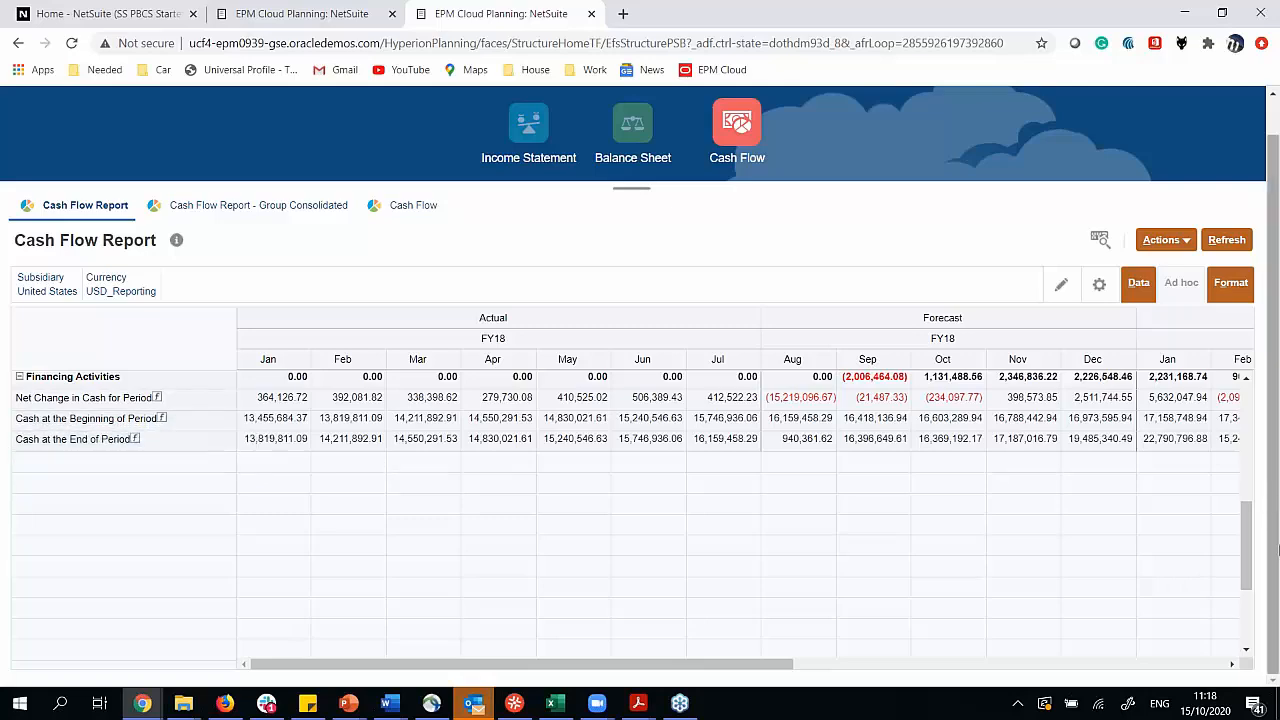
{"action": "left_click_drag", "start_coordinate": [1246, 545], "coordinate": [1222, 410]}
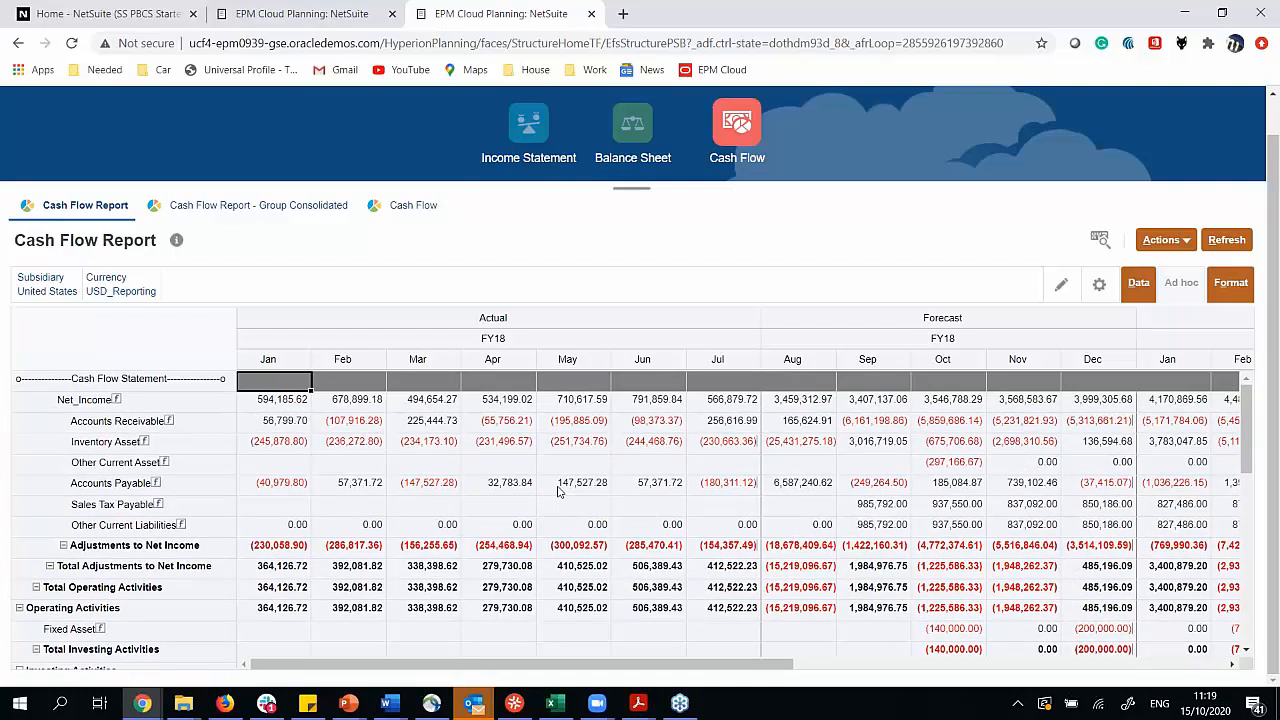
View the Cash Flow Report - Group Consolidated and highlight the Australia, Canada and United Kingdom subsidiary columns.
{"action": "left_click", "coordinate": [303, 204]}
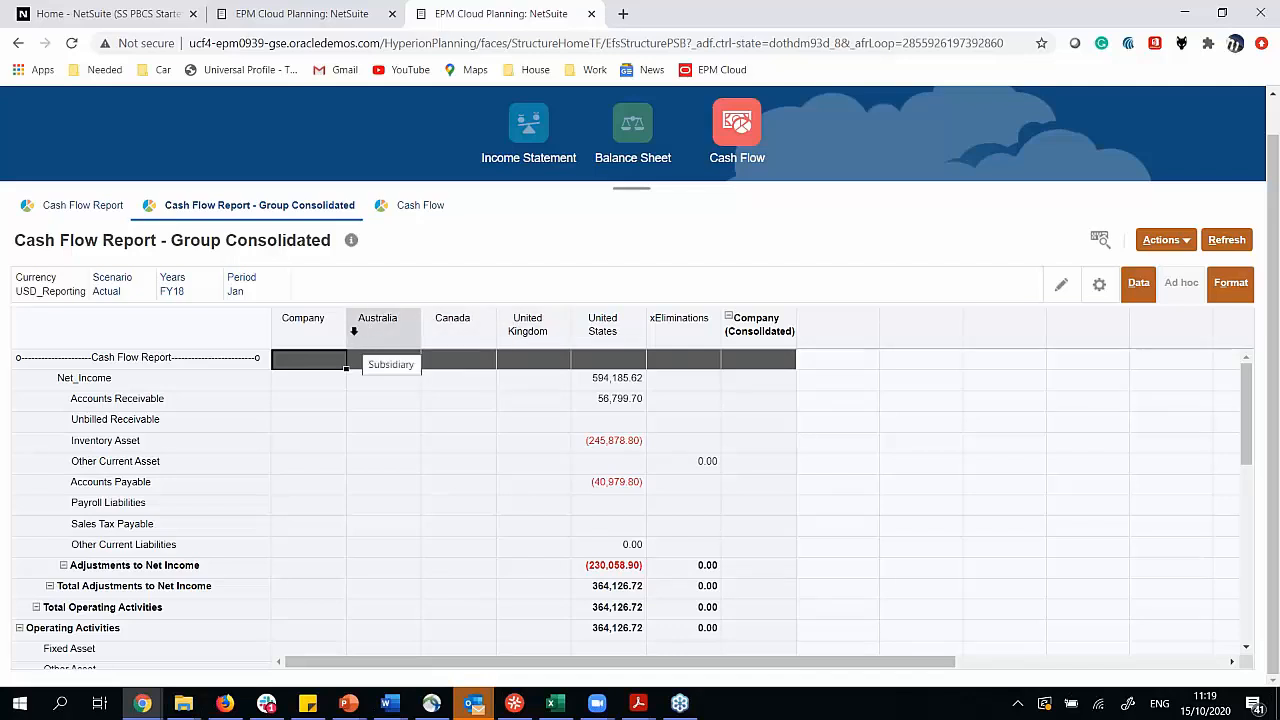
{"action": "left_click", "coordinate": [383, 318]}
{"action": "left_click", "coordinate": [461, 319]}
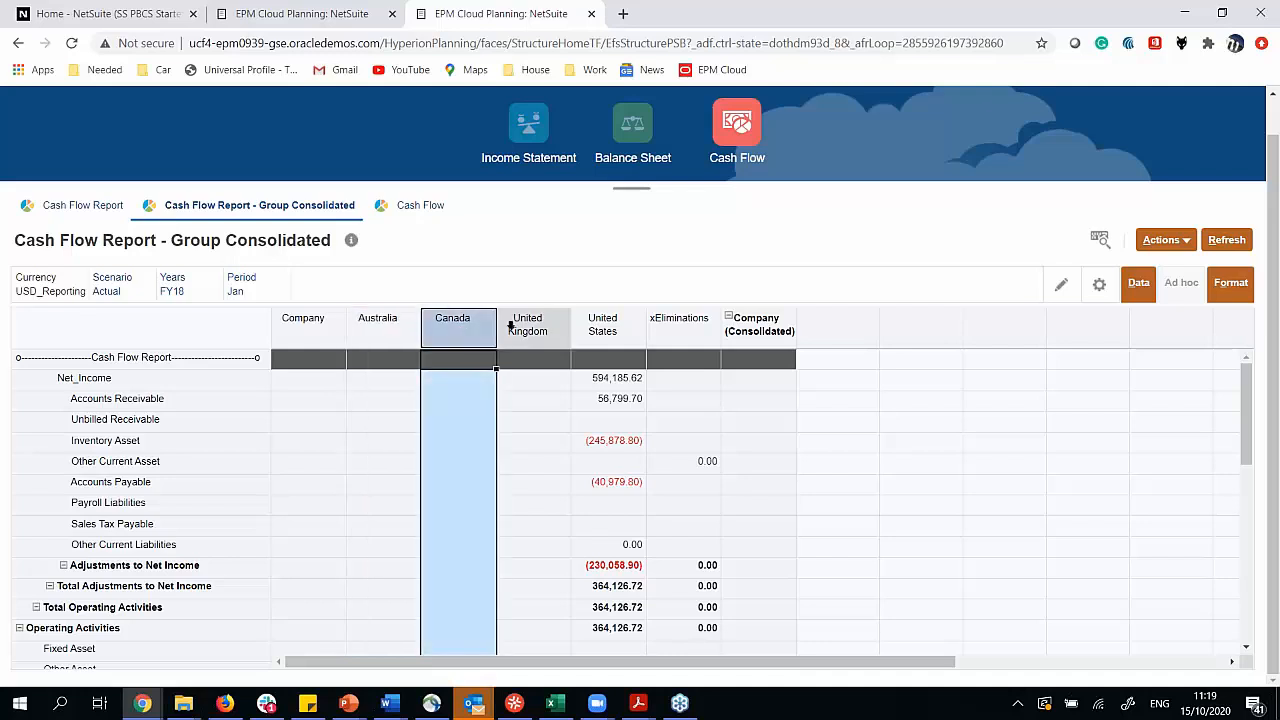
{"action": "left_click", "coordinate": [525, 325]}
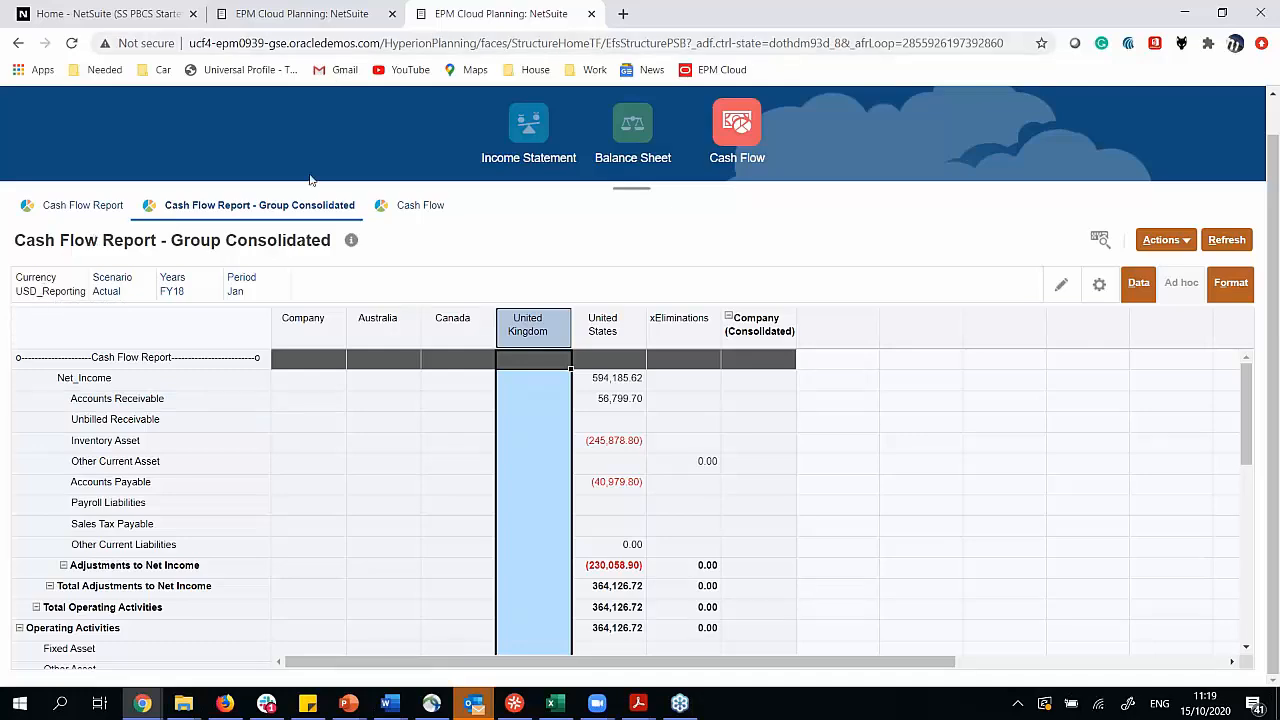
In the other open planning environment, check both Cash Flow reports and view the Balance Sheet - Group Reporting Currency report.
{"action": "left_click", "coordinate": [300, 13]}
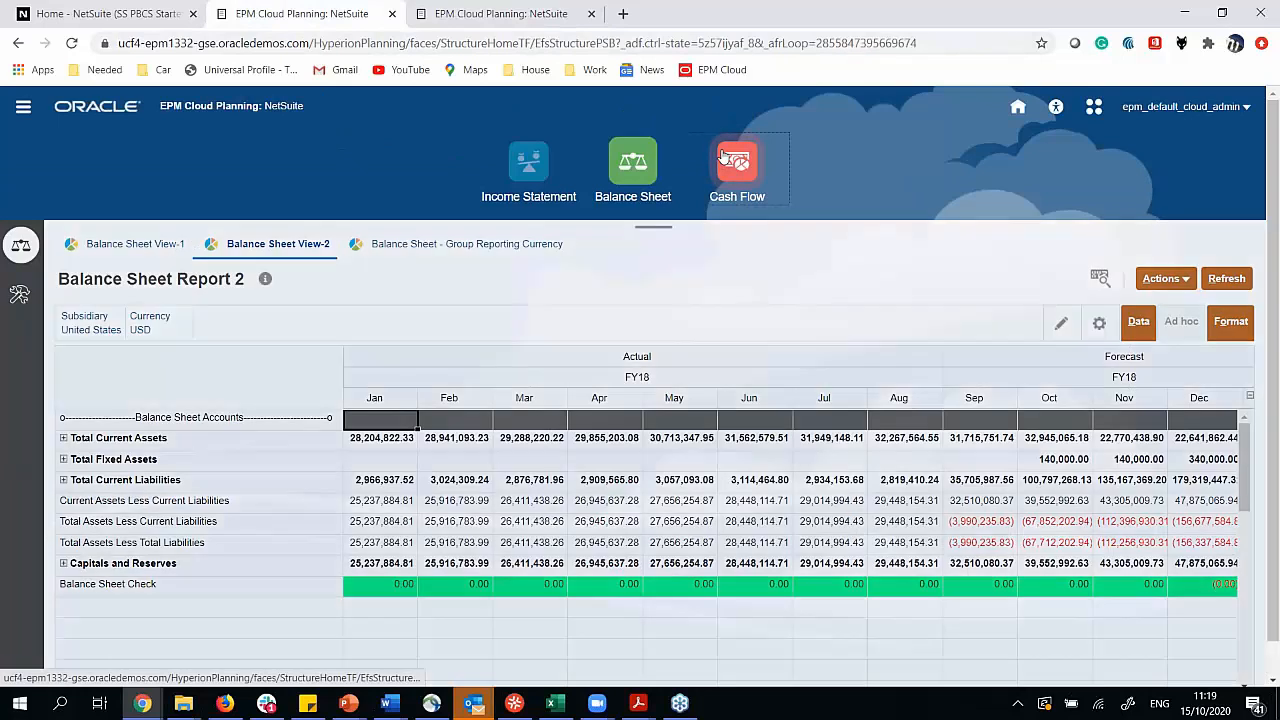
{"action": "left_click", "coordinate": [725, 157]}
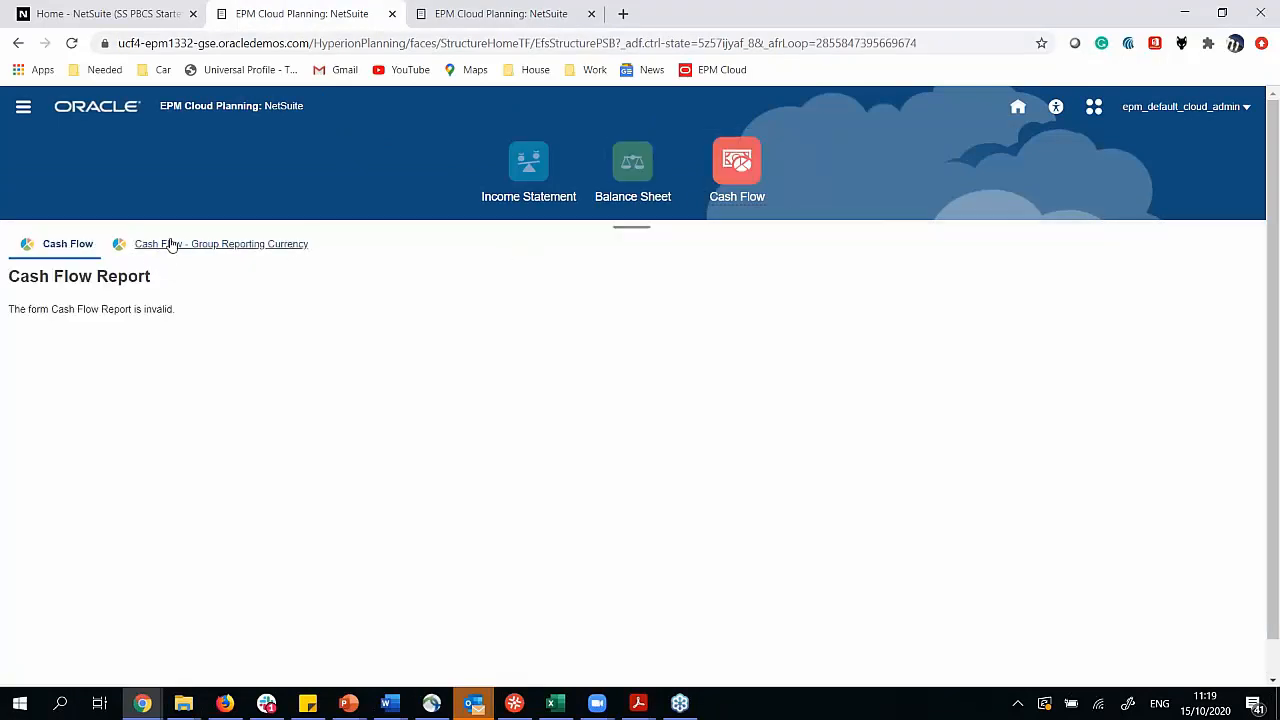
{"action": "left_click", "coordinate": [171, 245]}
{"action": "left_click", "coordinate": [614, 176]}
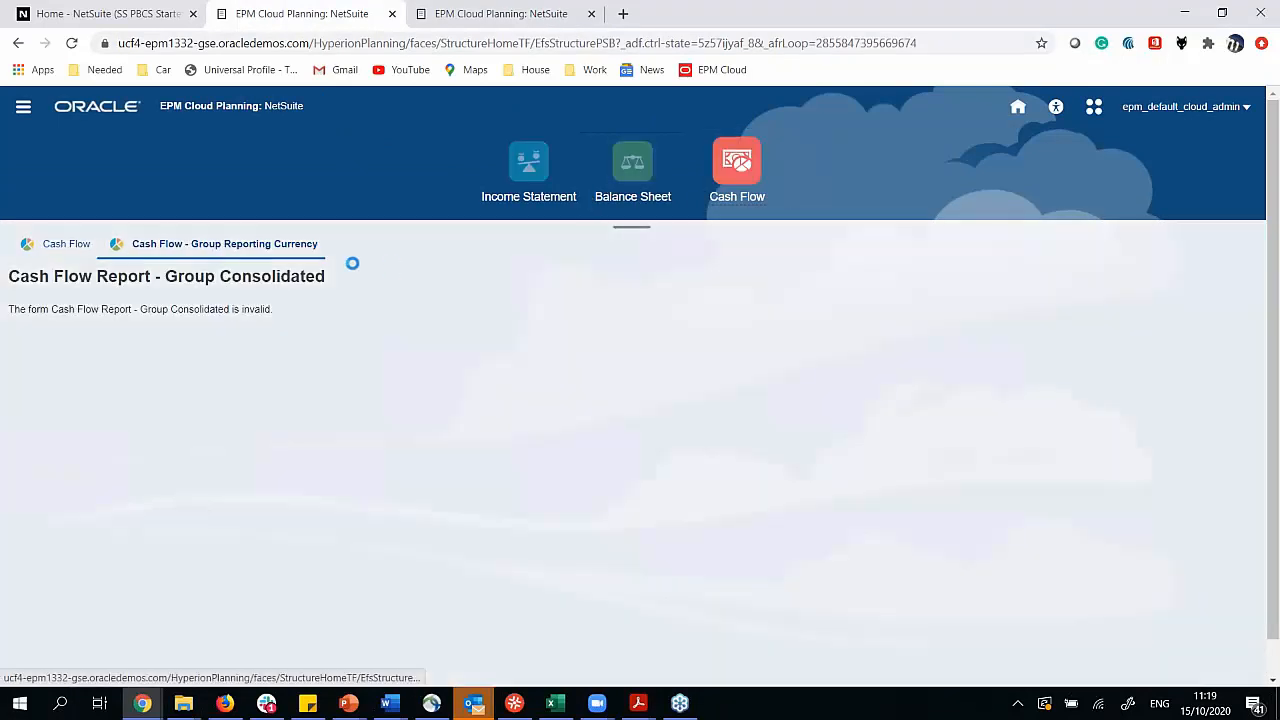
{"action": "left_click", "coordinate": [560, 245]}
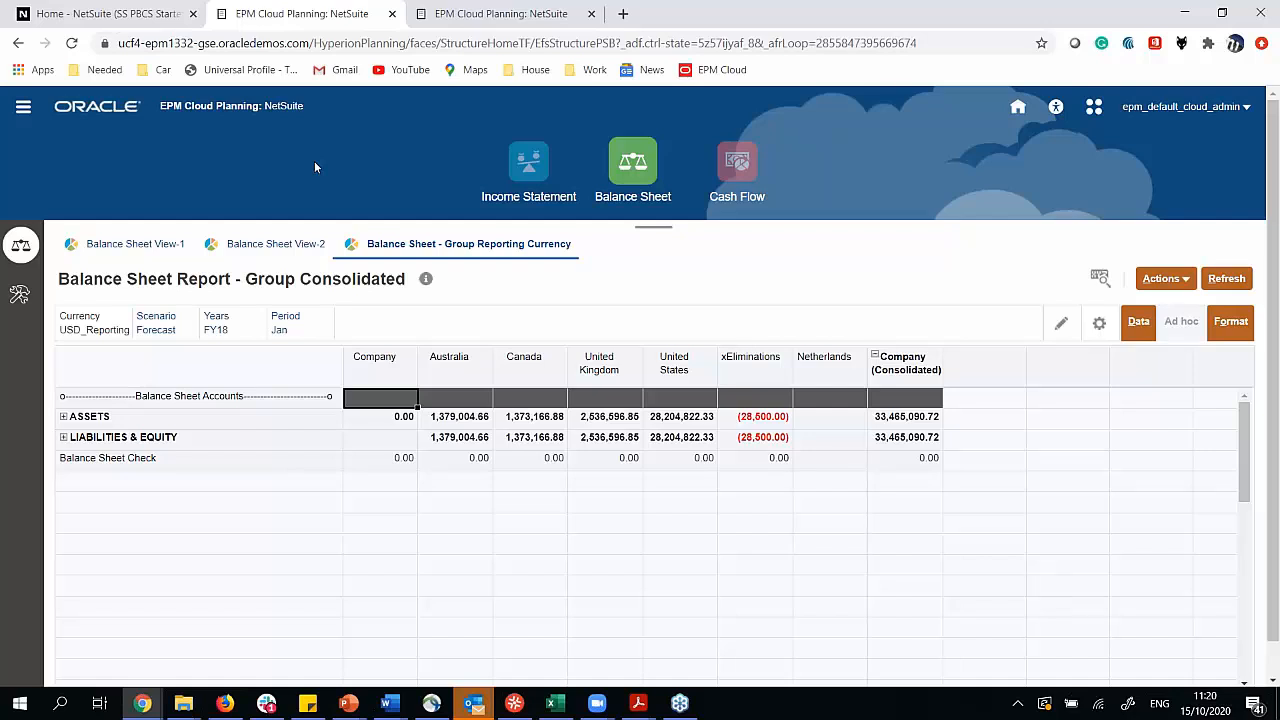
Return to the home page, open the Workforce Company Roster and point out the department rows assigned to the listed employees.
{"action": "left_click", "coordinate": [82, 115]}
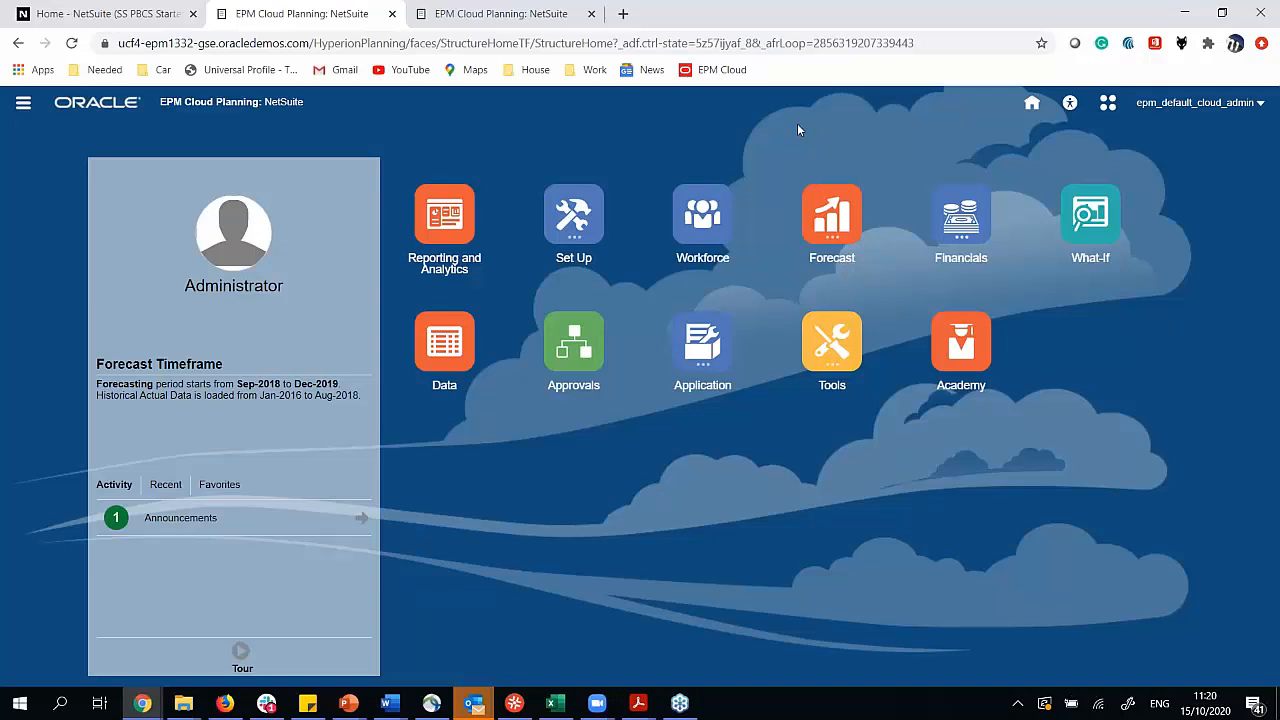
{"action": "left_click", "coordinate": [683, 217]}
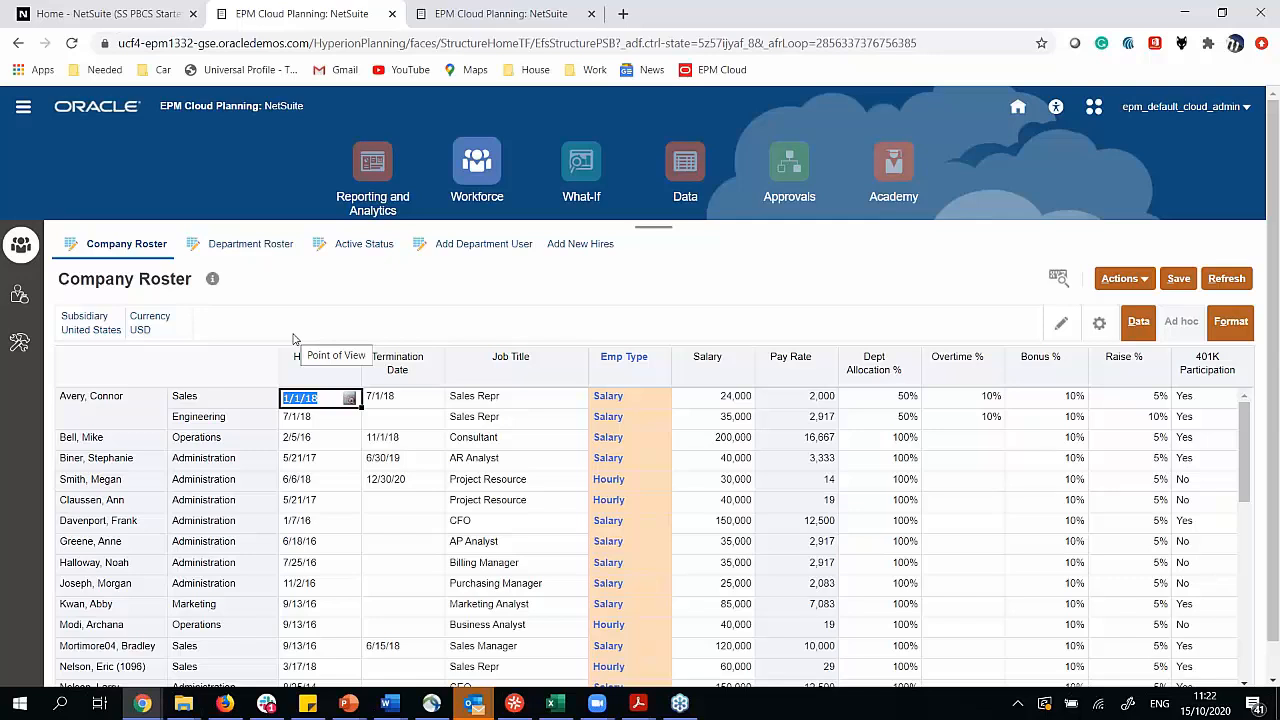
{"action": "left_click", "coordinate": [196, 422]}
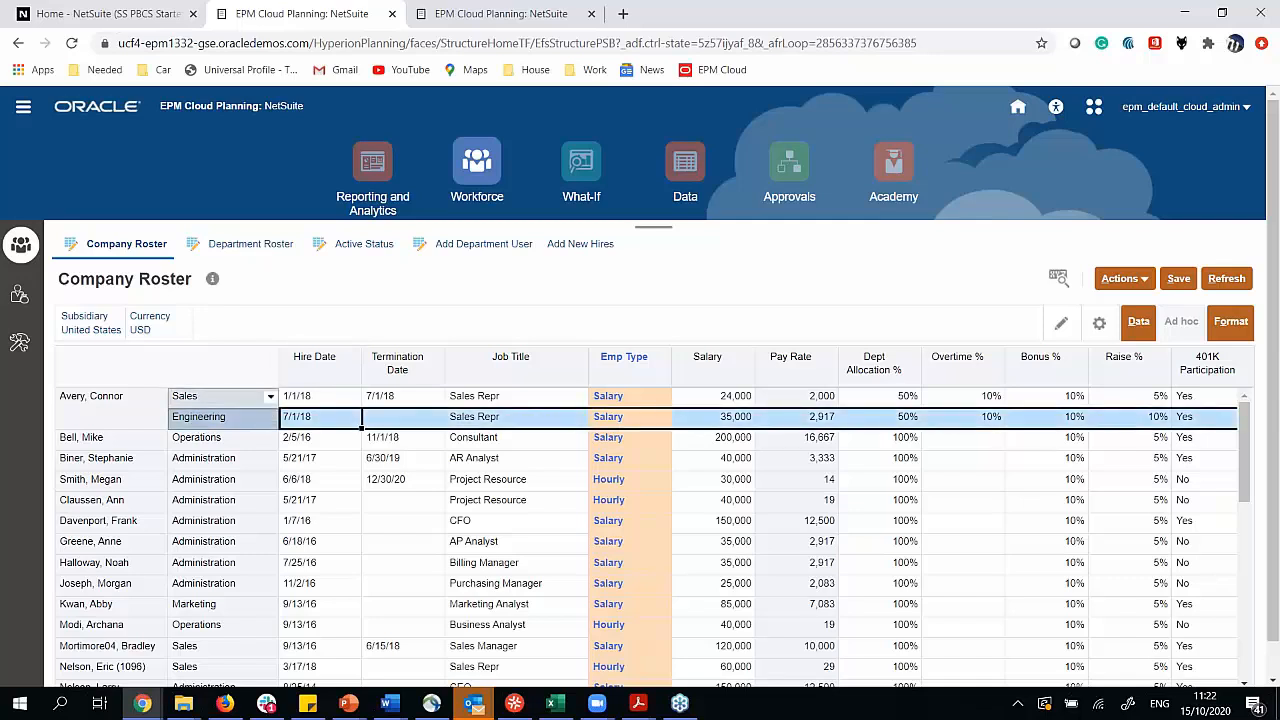
{"action": "left_click", "coordinate": [220, 395]}
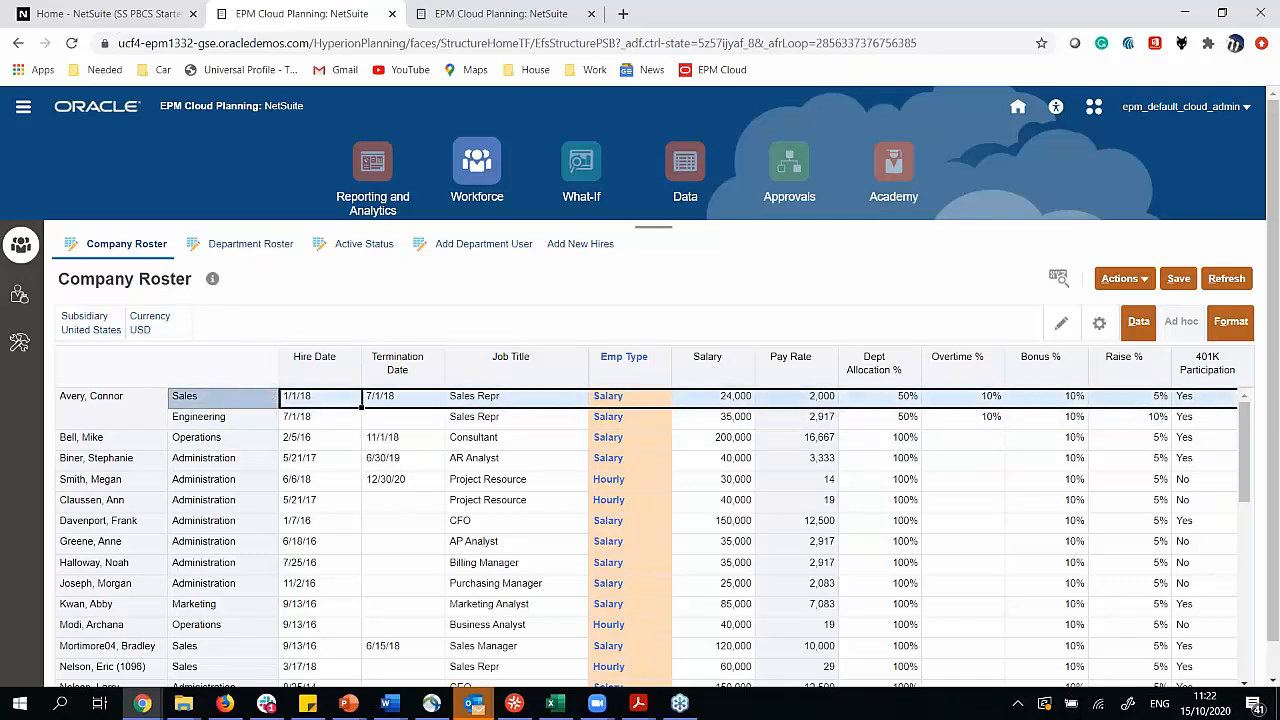
{"action": "left_click", "coordinate": [228, 419]}
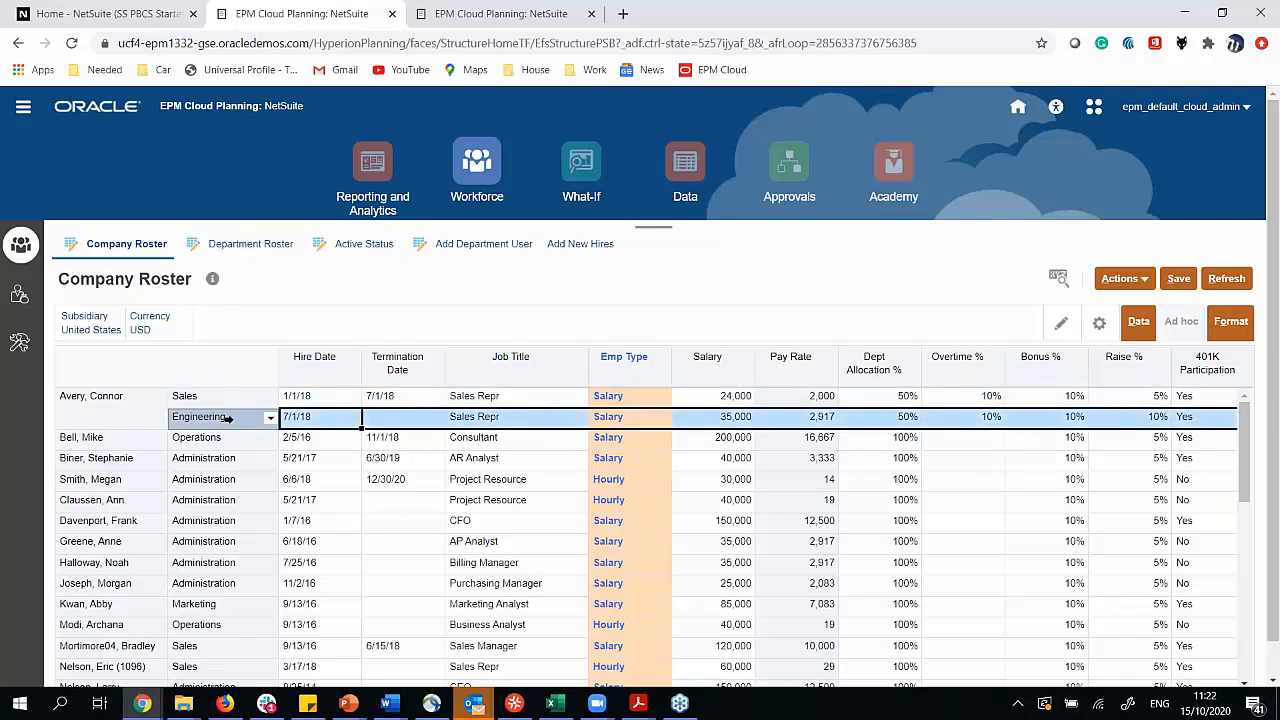
{"action": "left_click", "coordinate": [203, 441]}
{"action": "left_click", "coordinate": [205, 479]}
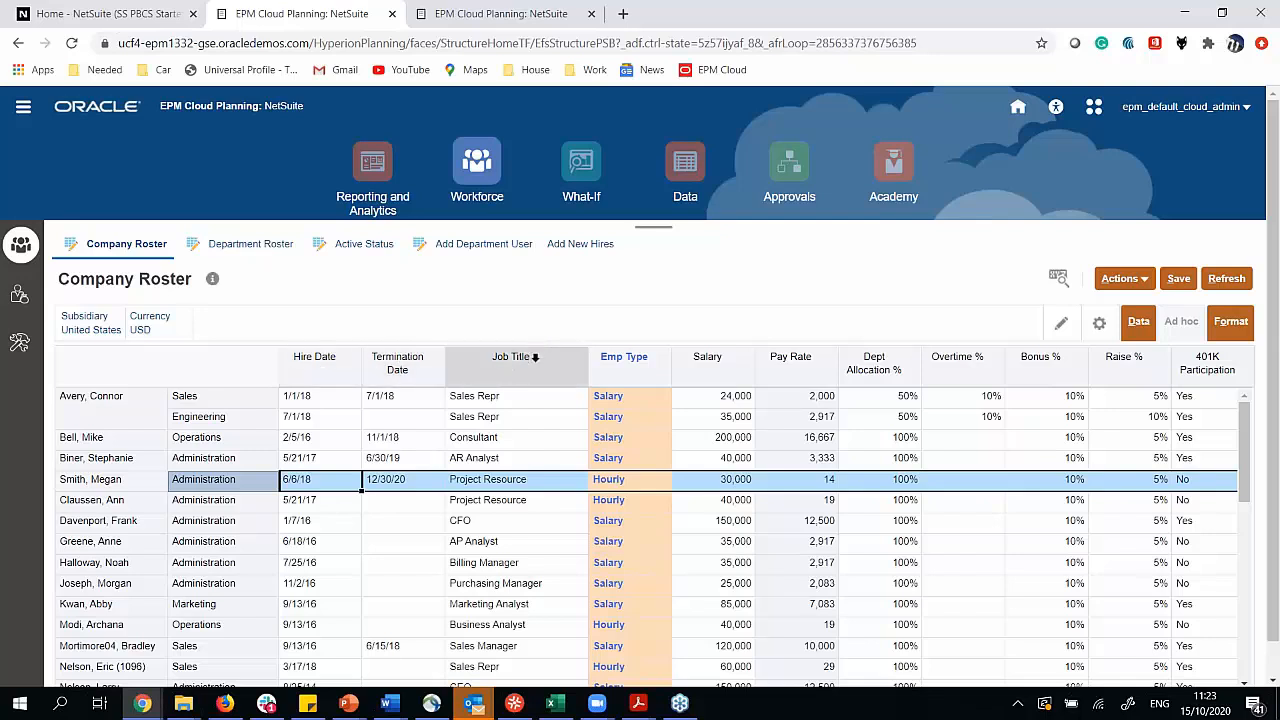
Look at the Job Title column and the selectable job titles for the first roster row, leaving the title as it is.
{"action": "left_click", "coordinate": [535, 357]}
{"action": "left_click", "coordinate": [581, 402]}
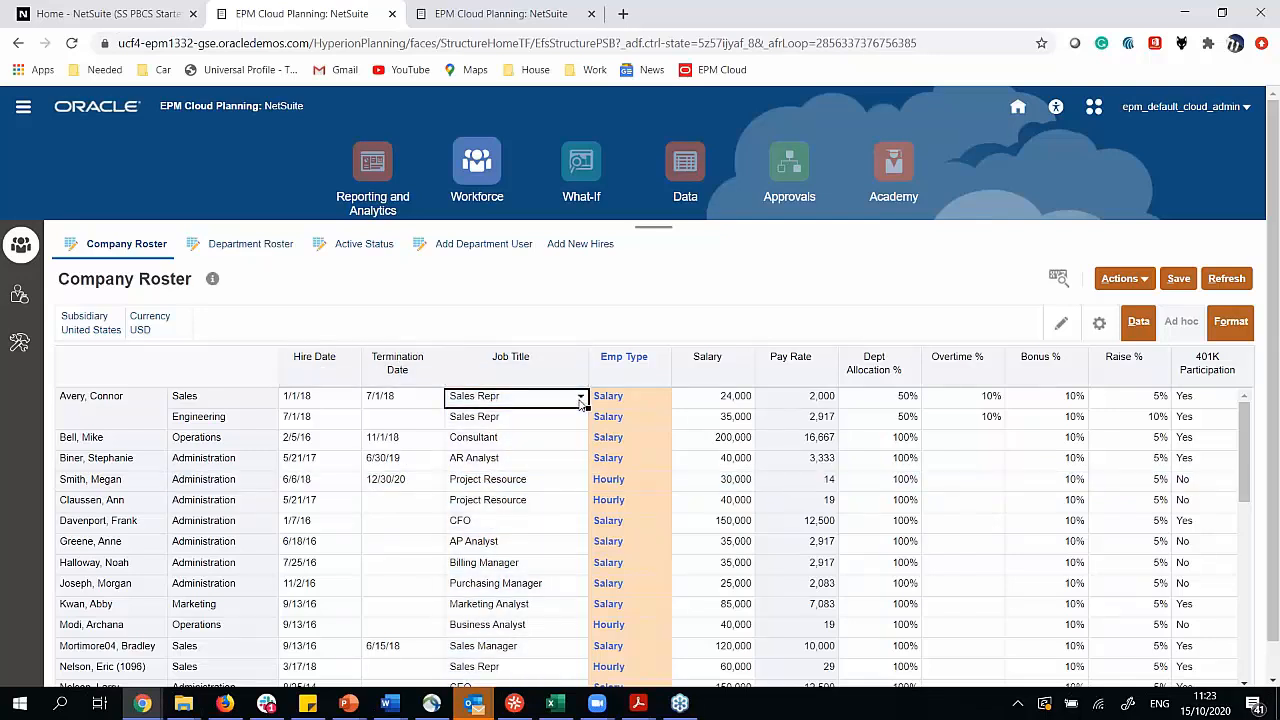
{"action": "left_click", "coordinate": [606, 430]}
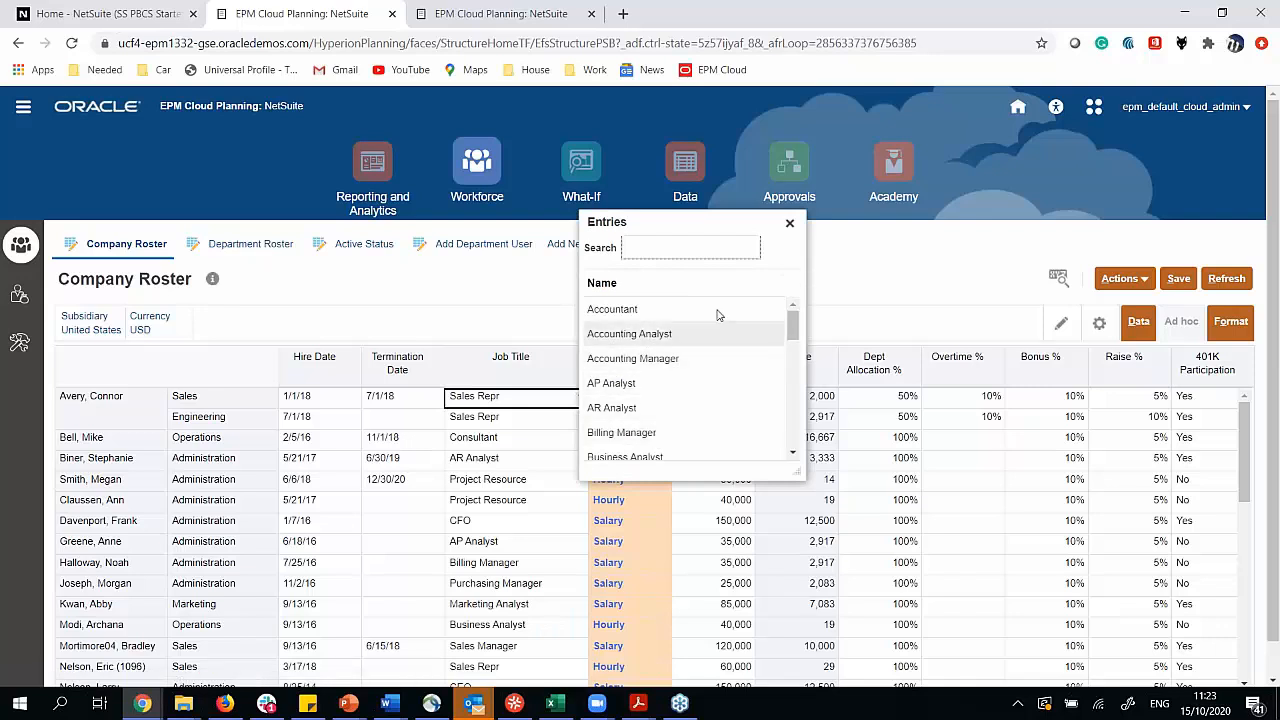
{"action": "left_click", "coordinate": [790, 224]}
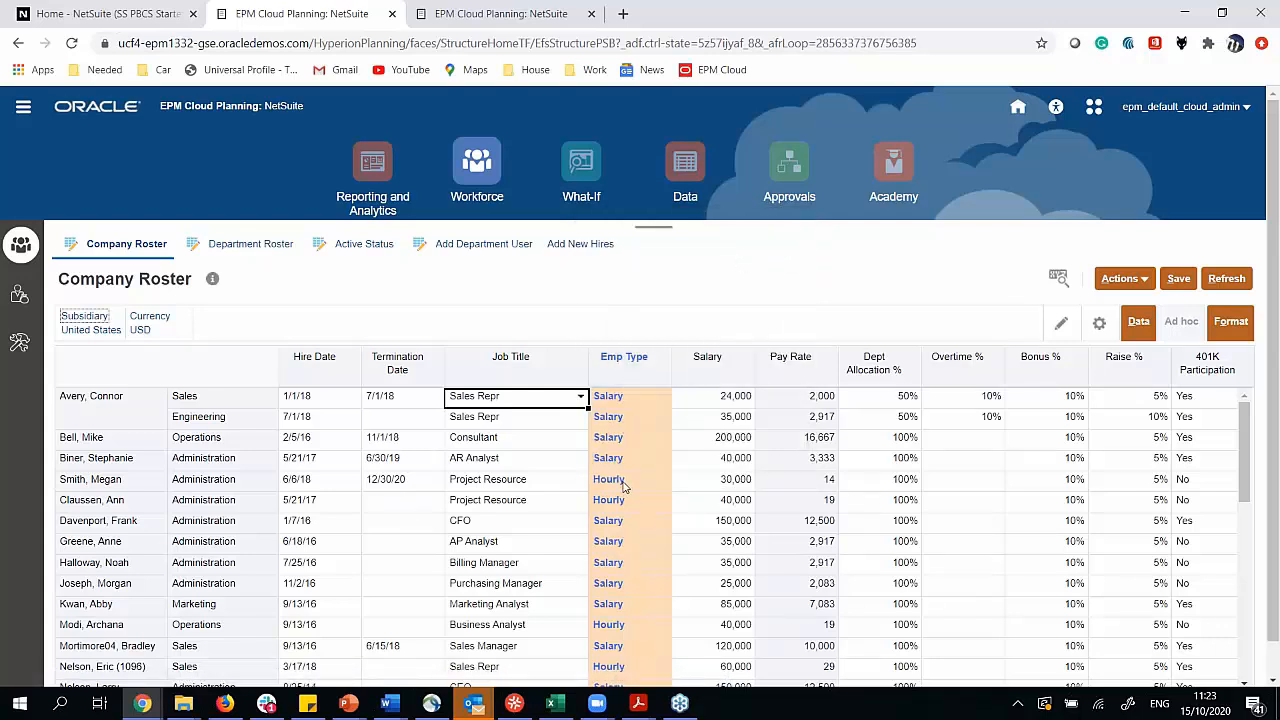
Examine the Salary column and compare the Pay Rate cells of hourly and salaried employees.
{"action": "left_click", "coordinate": [737, 366]}
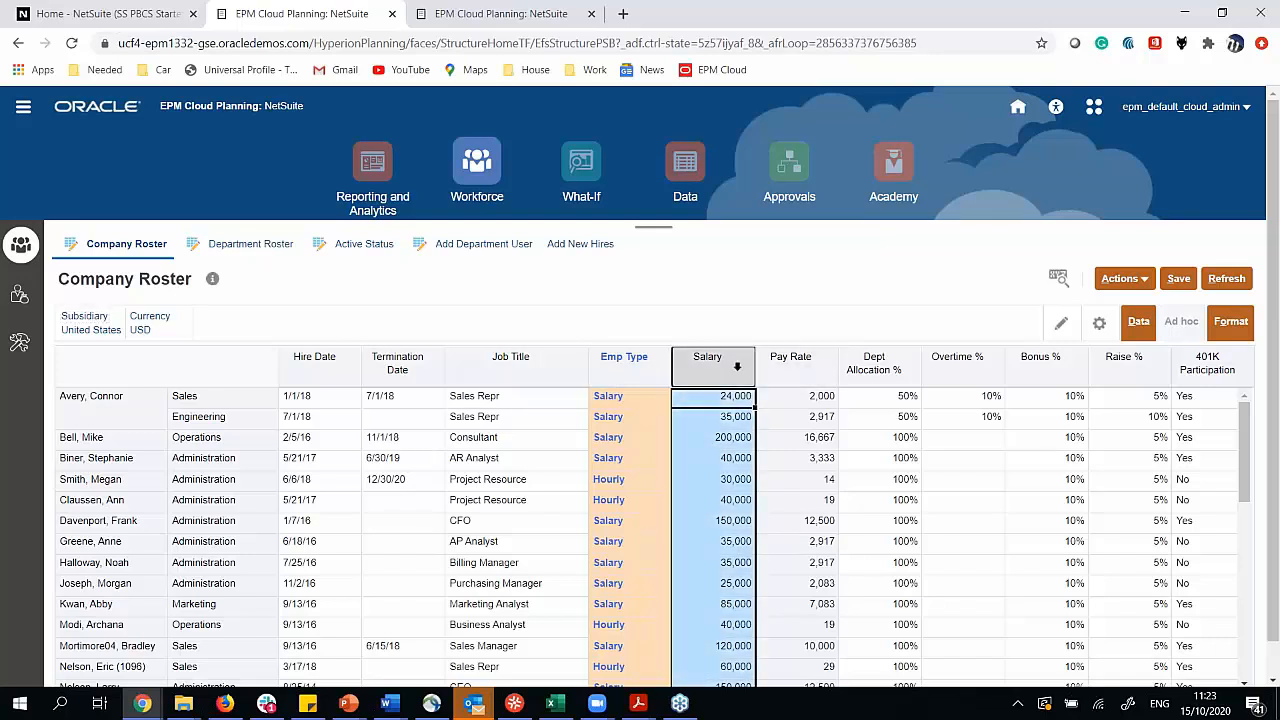
{"action": "left_click", "coordinate": [815, 484]}
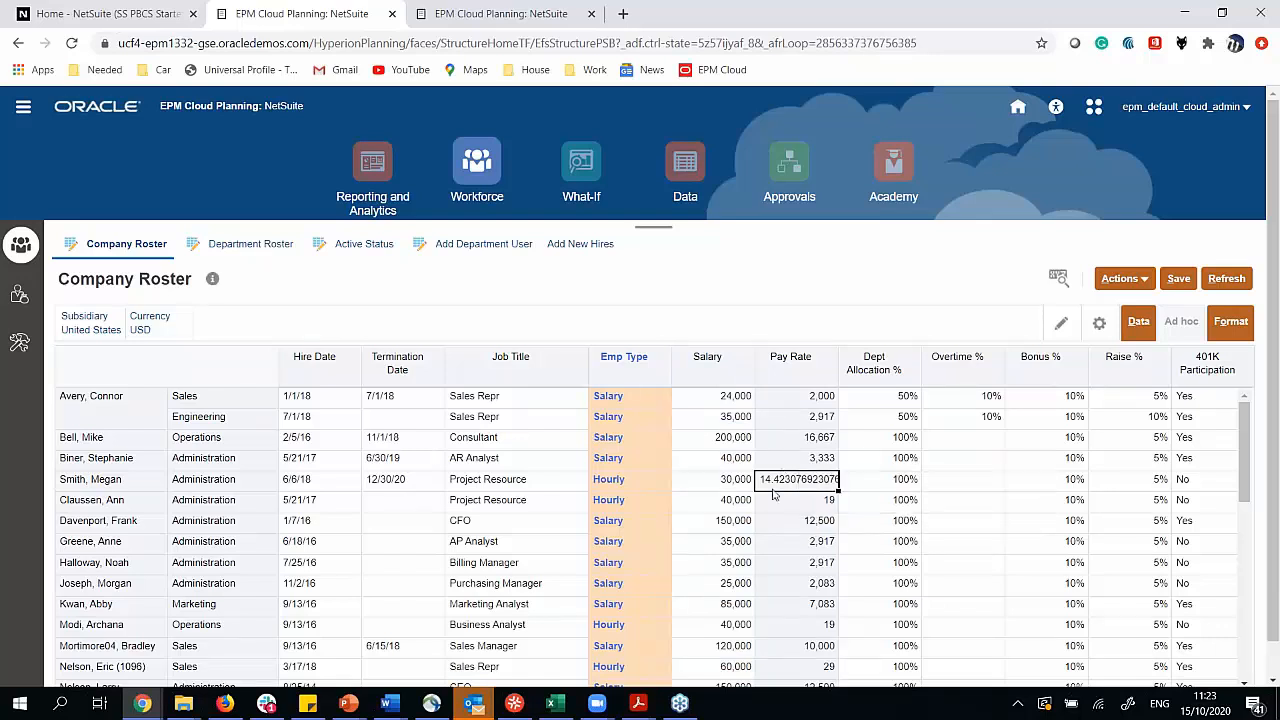
{"action": "left_click", "coordinate": [823, 466]}
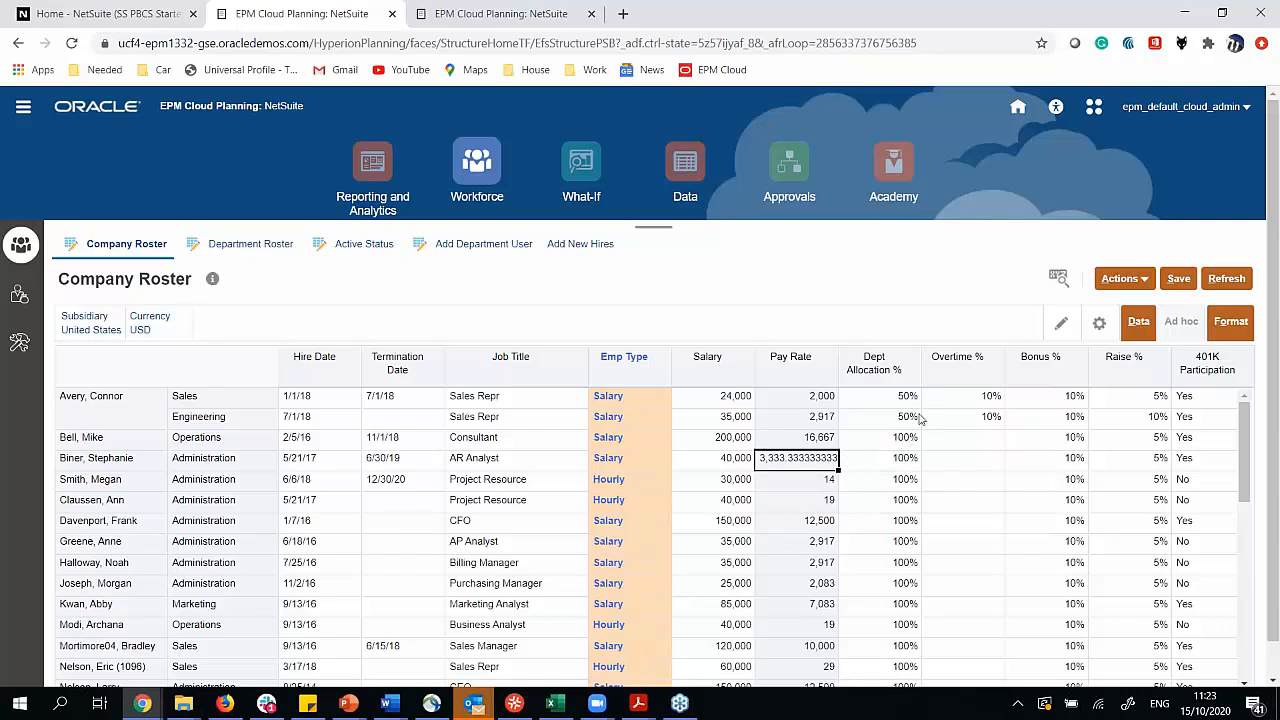
{"action": "left_click", "coordinate": [811, 440]}
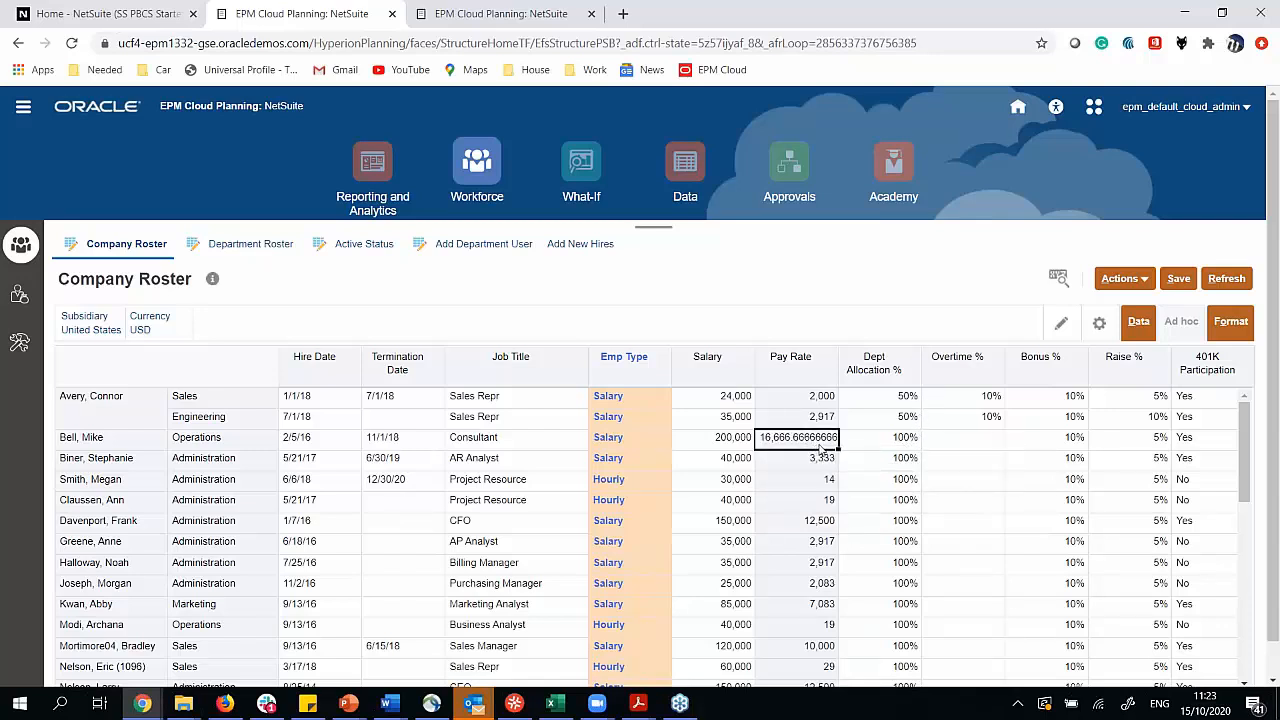
Highlight in turn the Dept Allocation %, Overtime %, Bonus % and Raise % columns of the Company Roster.
{"action": "left_click", "coordinate": [876, 364]}
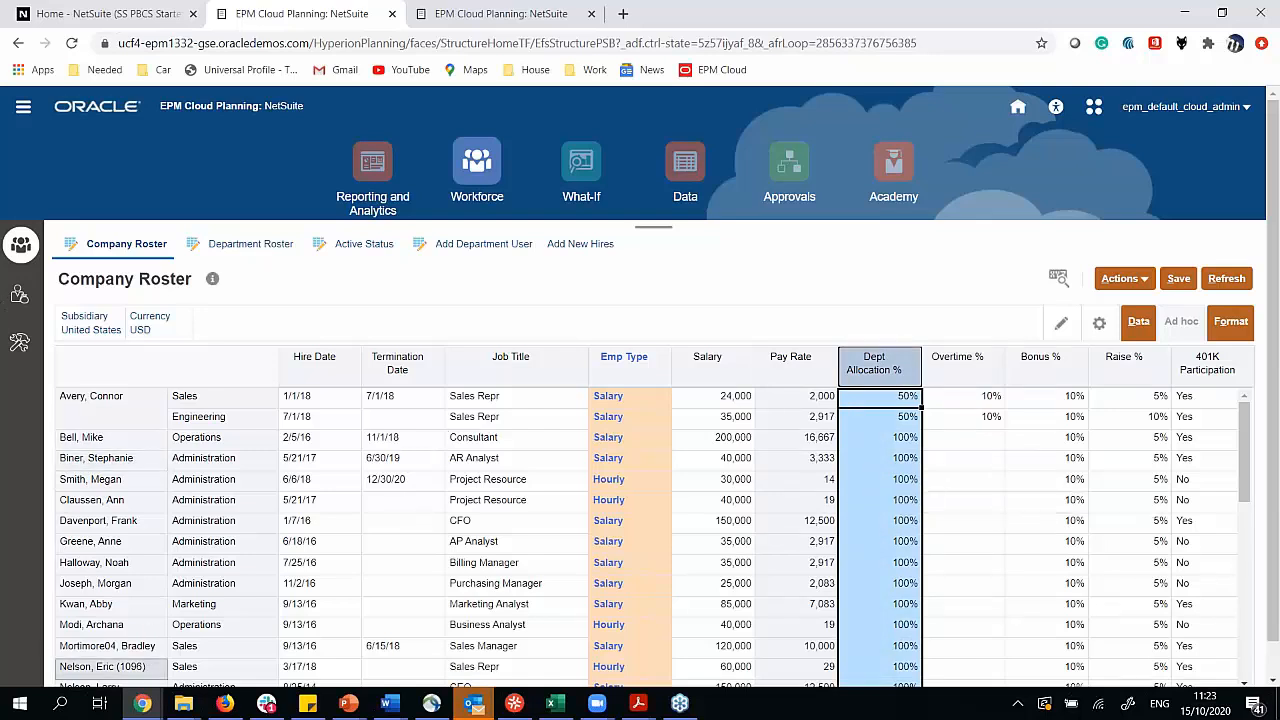
{"action": "left_click", "coordinate": [955, 360]}
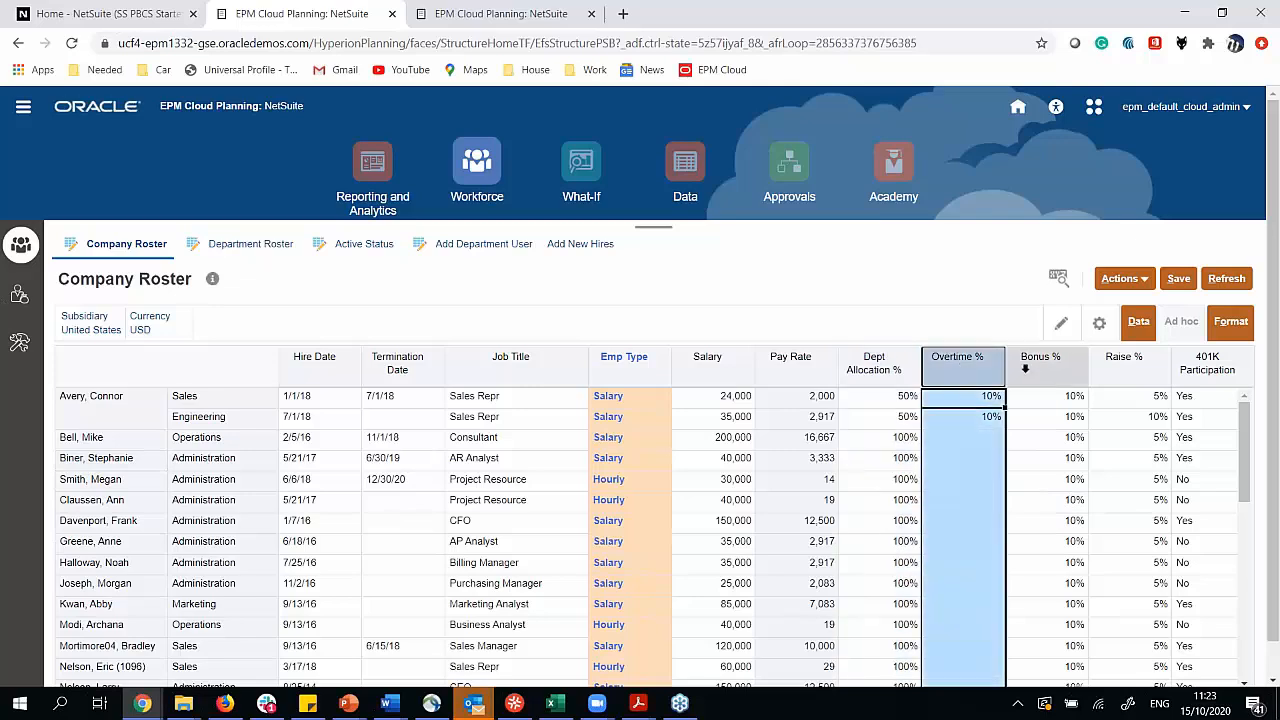
{"action": "left_click", "coordinate": [1022, 366]}
{"action": "left_click", "coordinate": [1112, 366]}
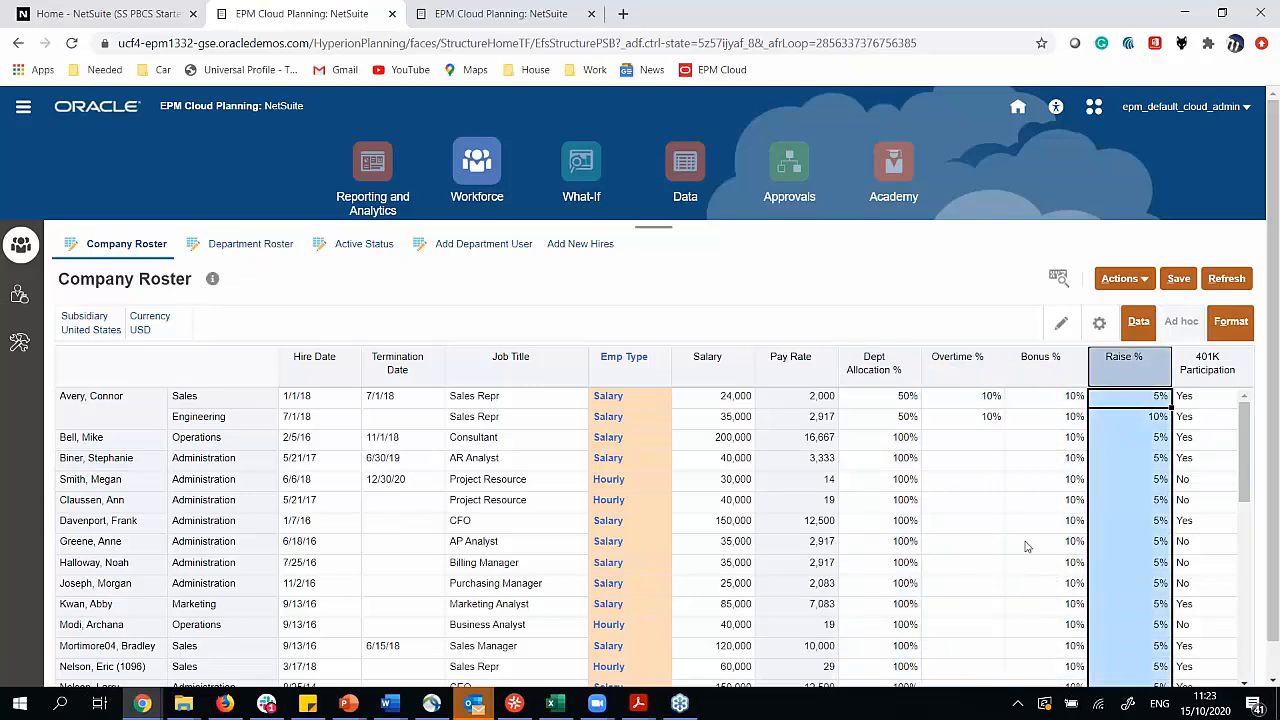
Review the roster's 401K Participation, Medical, Dental and Vision Plan columns through Work Location, and return to the first columns.
{"action": "scroll", "coordinate": [931, 598], "scroll_direction": "down", "scroll_amount": 1}
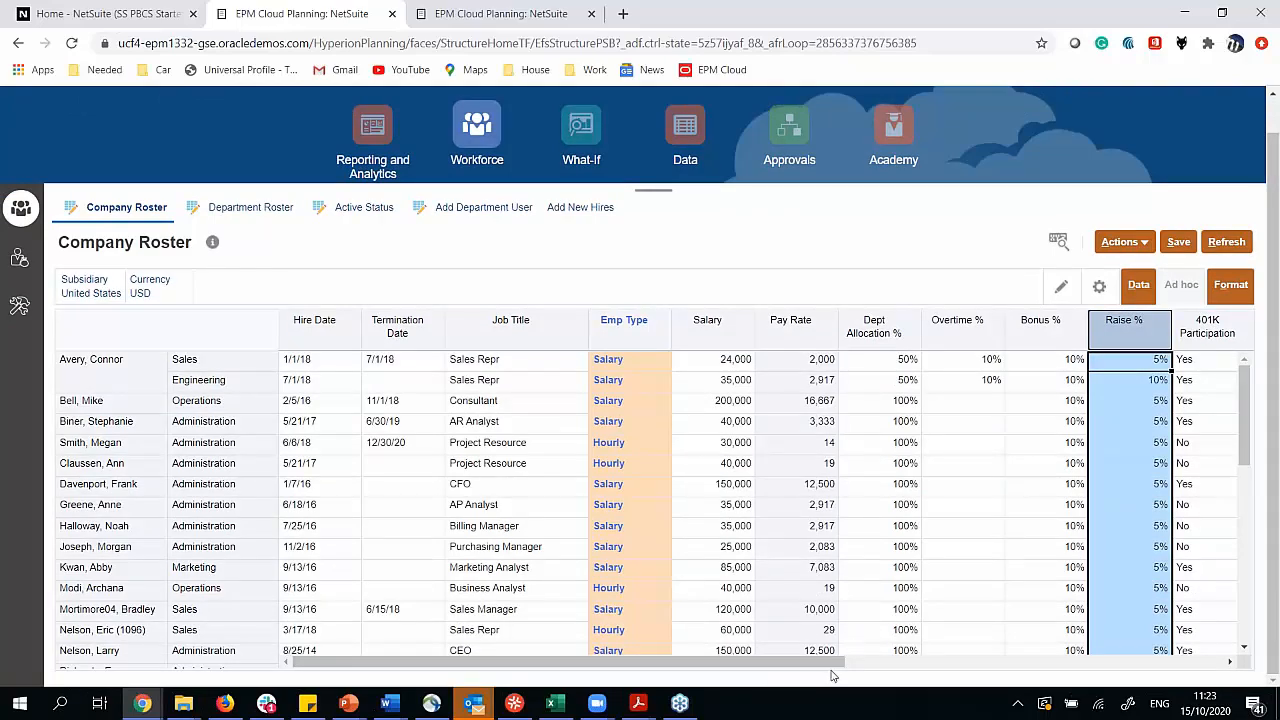
{"action": "left_click_drag", "start_coordinate": [830, 667], "coordinate": [1210, 662]}
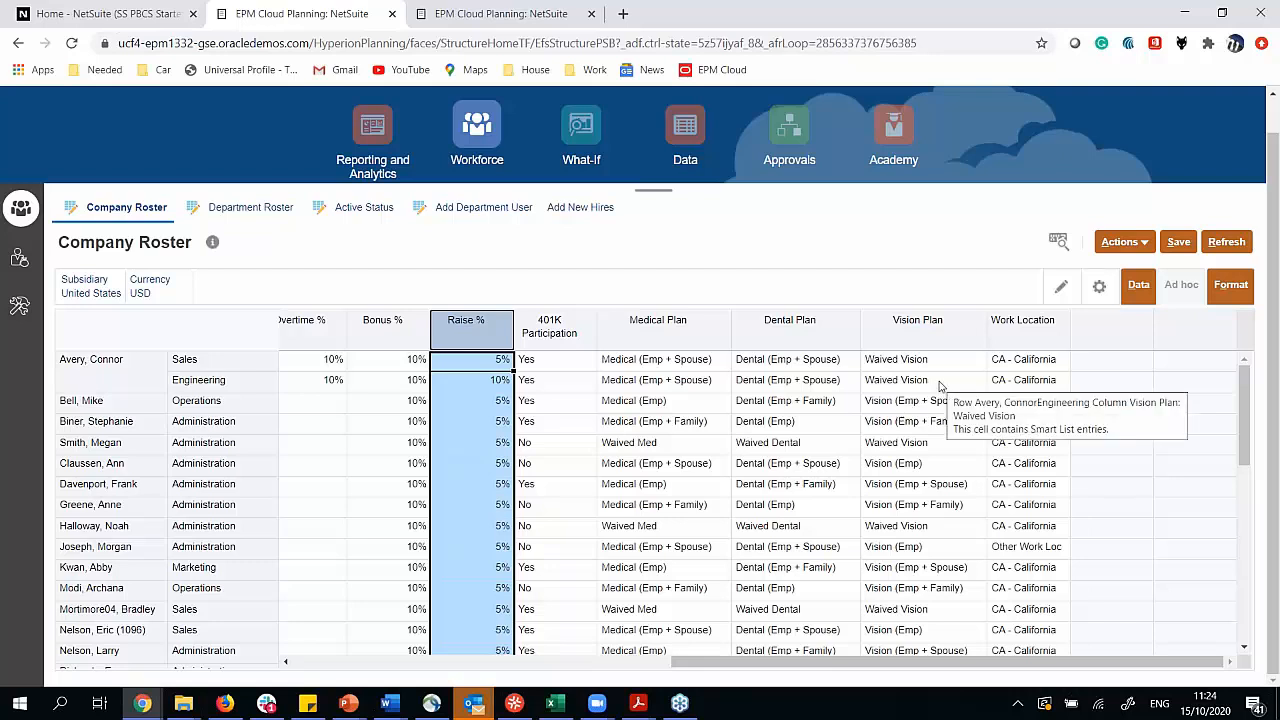
{"action": "left_click", "coordinate": [1055, 467]}
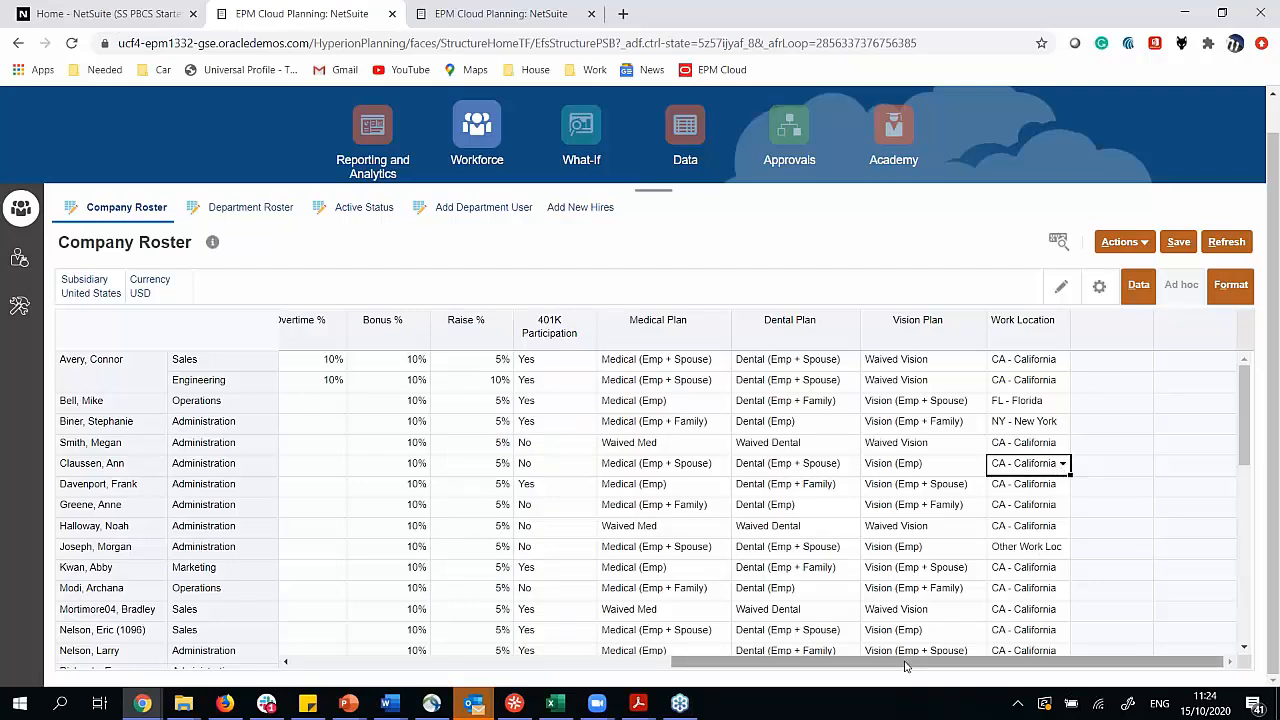
{"action": "left_click_drag", "start_coordinate": [905, 667], "coordinate": [261, 627]}
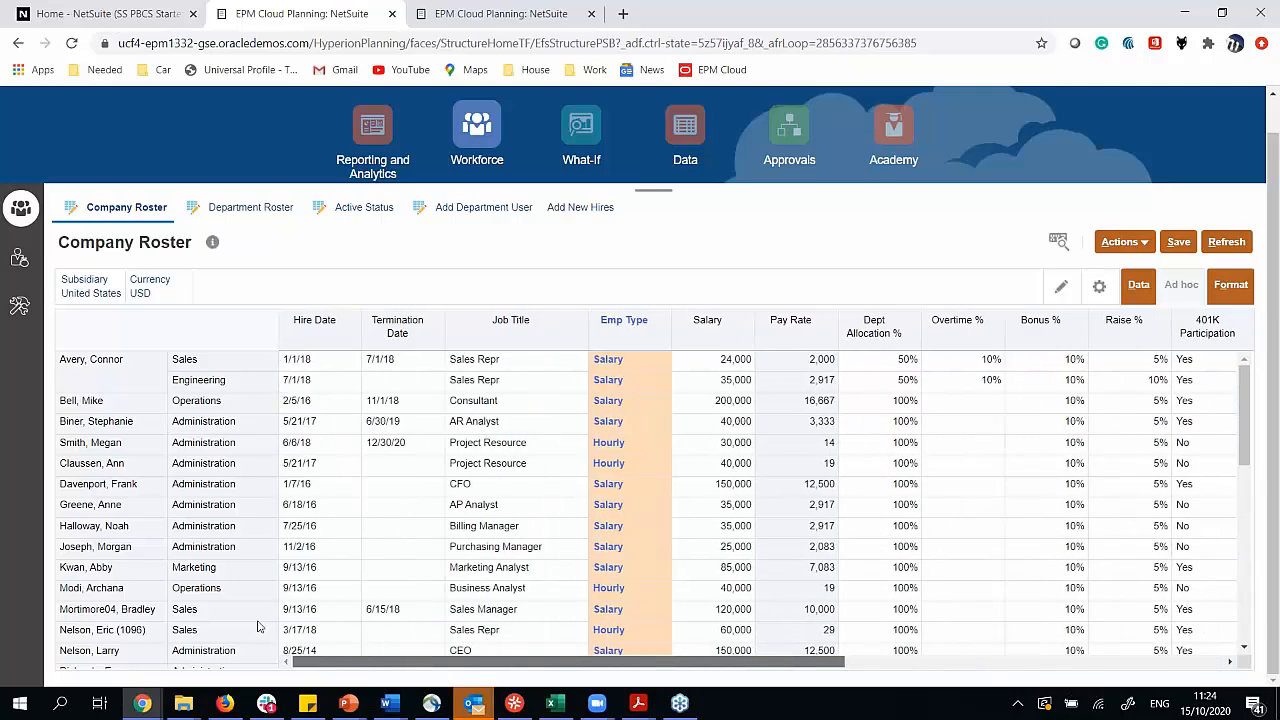
Check the To Be Hired entries at the end of the roster, and highlight the first employee's rows, including the Engineering row.
{"action": "scroll", "coordinate": [434, 518], "scroll_direction": "down", "scroll_amount": 1}
{"action": "scroll", "coordinate": [434, 518], "scroll_direction": "down", "scroll_amount": 5}
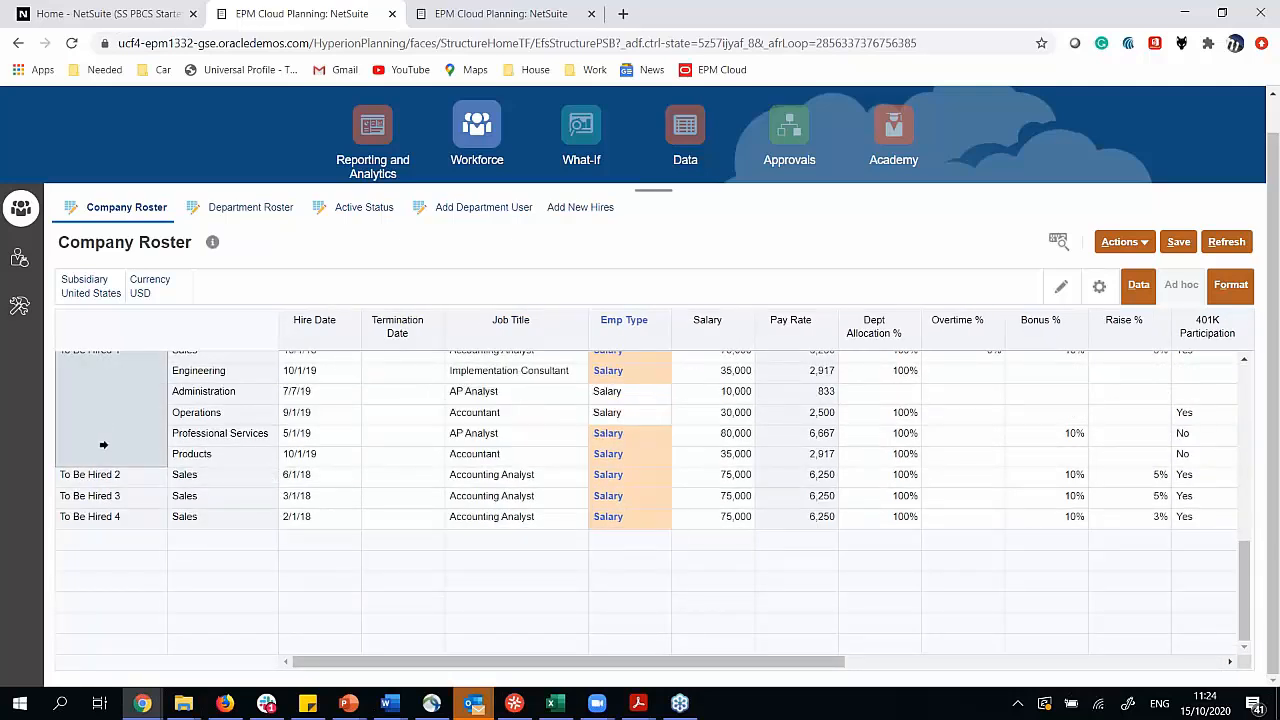
{"action": "scroll", "coordinate": [131, 480], "scroll_direction": "up", "scroll_amount": 1}
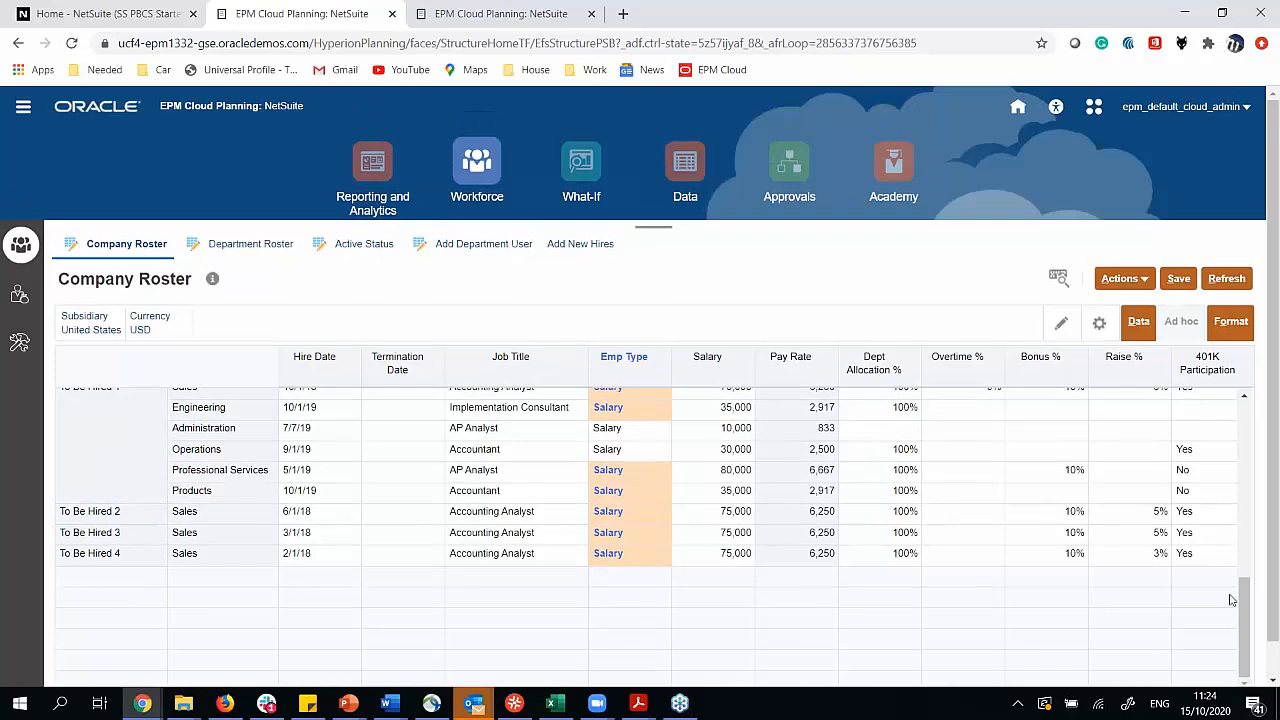
{"action": "left_click_drag", "start_coordinate": [1246, 622], "coordinate": [1227, 386]}
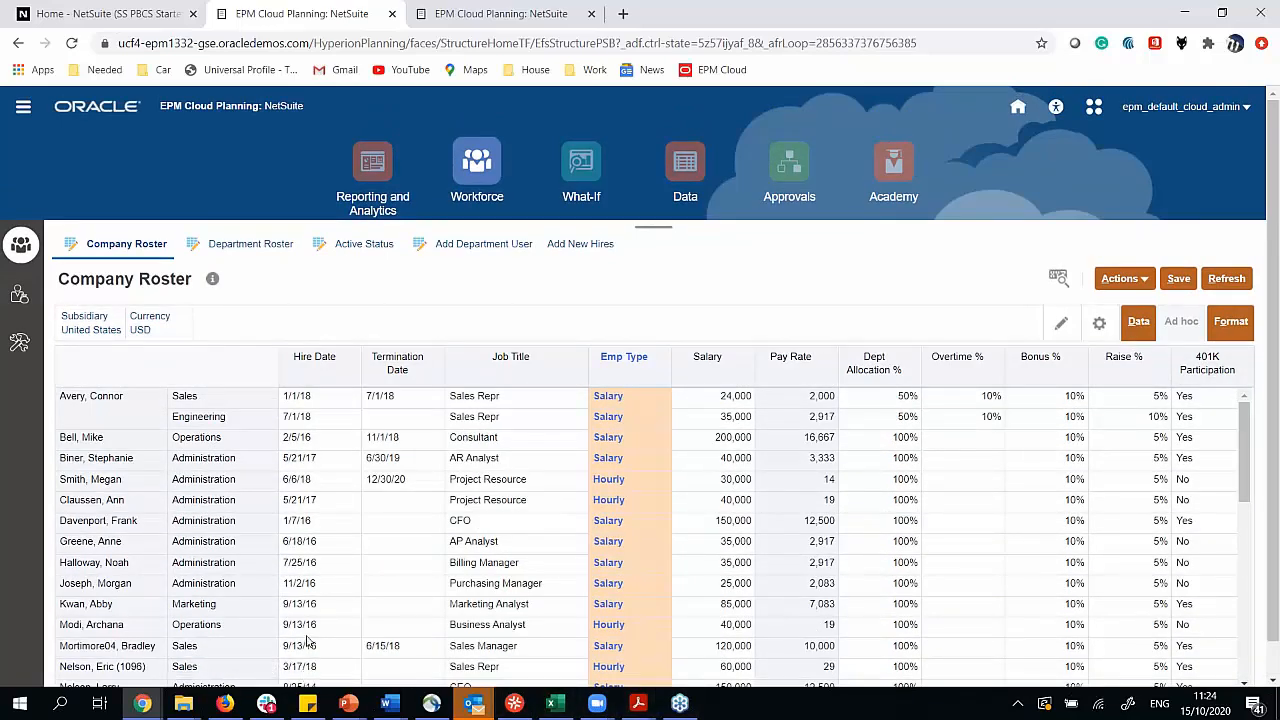
{"action": "left_click", "coordinate": [111, 418]}
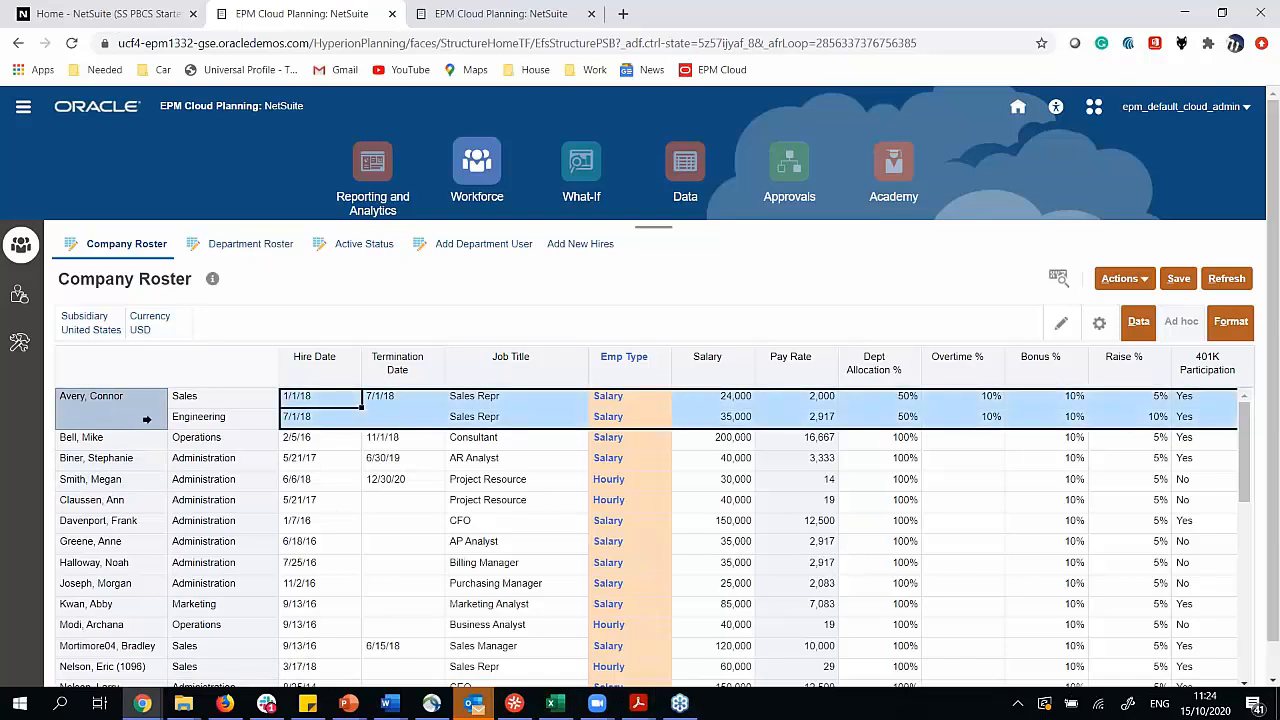
{"action": "left_click", "coordinate": [196, 416]}
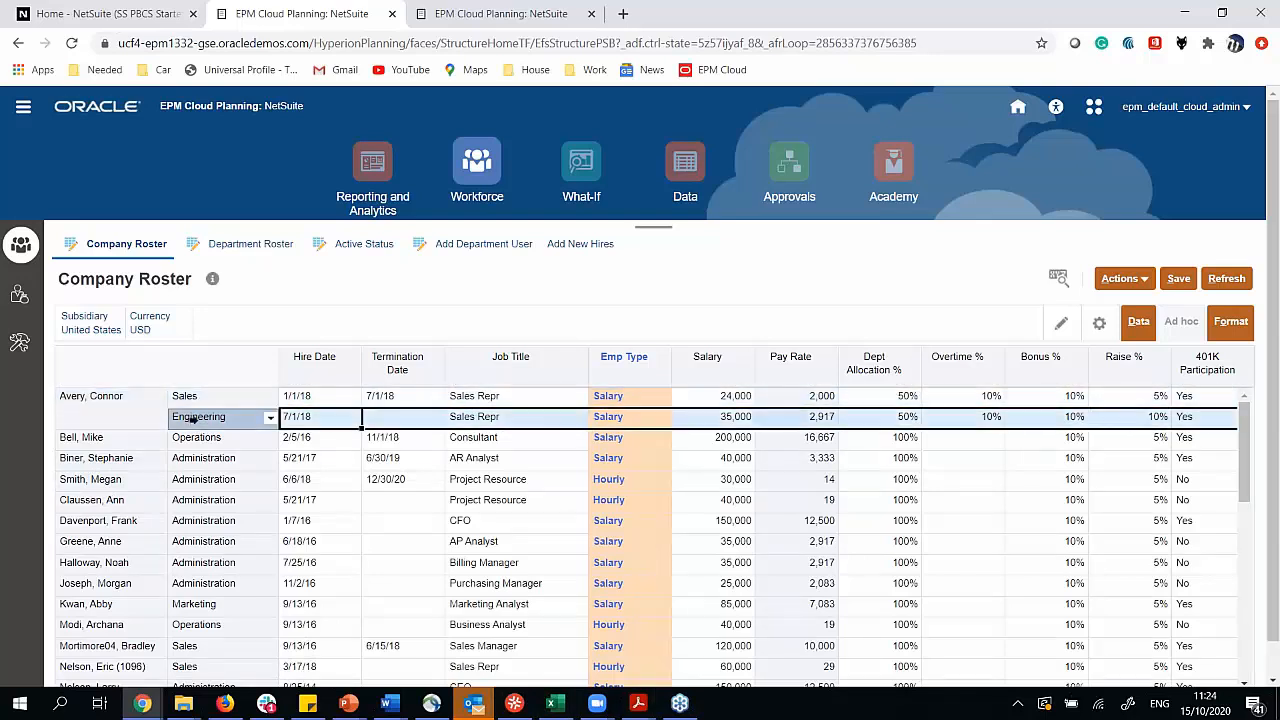
Compare the first employee's hire and termination dates in the Sales row with the Engineering row's hire date.
{"action": "left_click", "coordinate": [352, 399]}
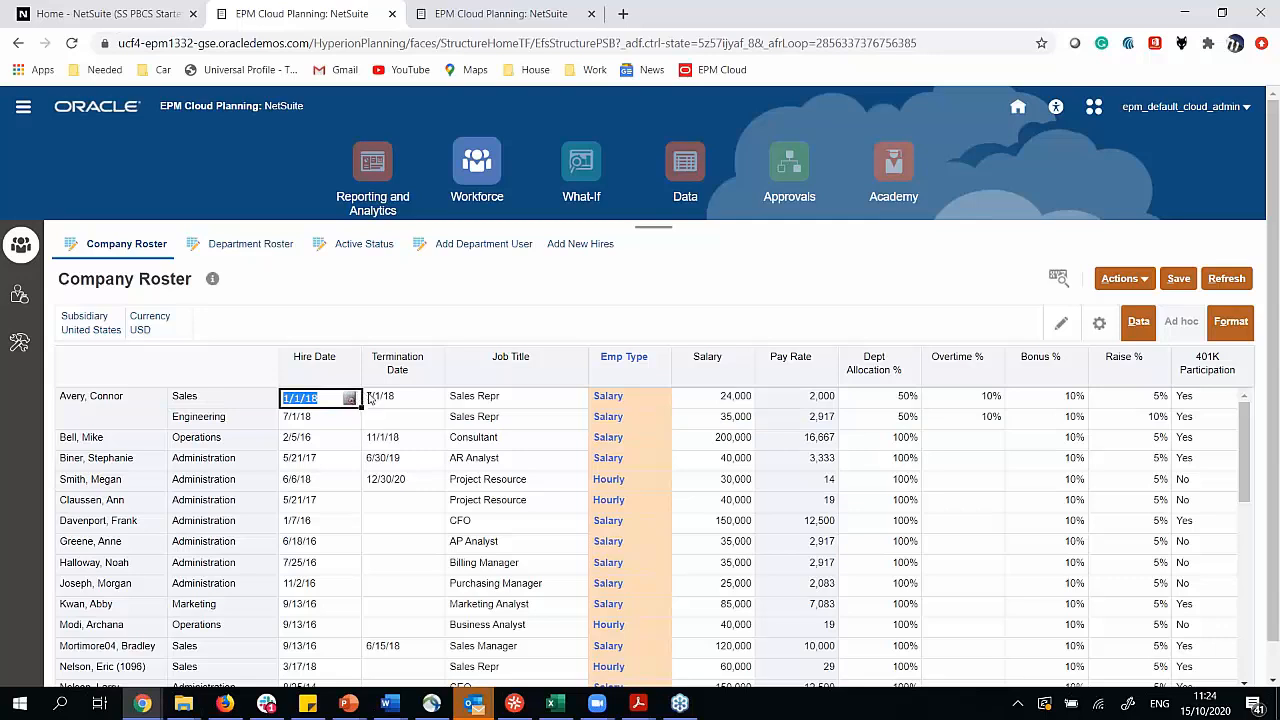
{"action": "left_click", "coordinate": [401, 406]}
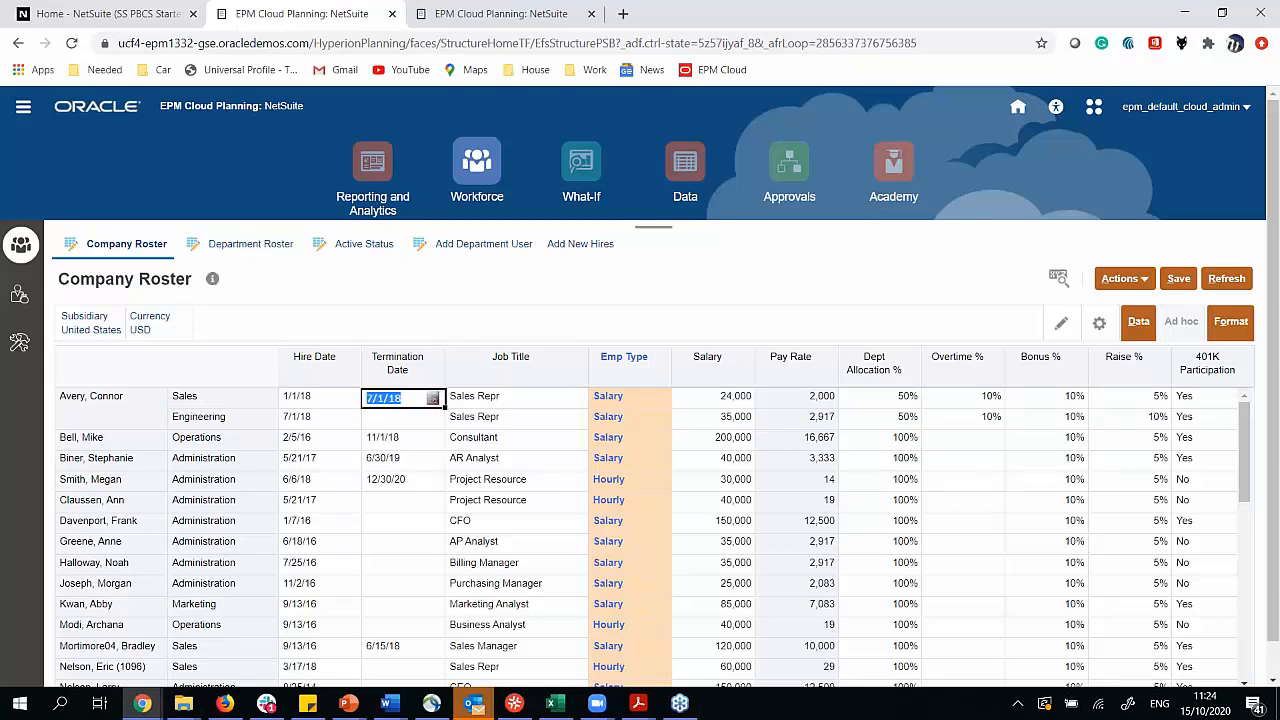
{"action": "left_click", "coordinate": [302, 420]}
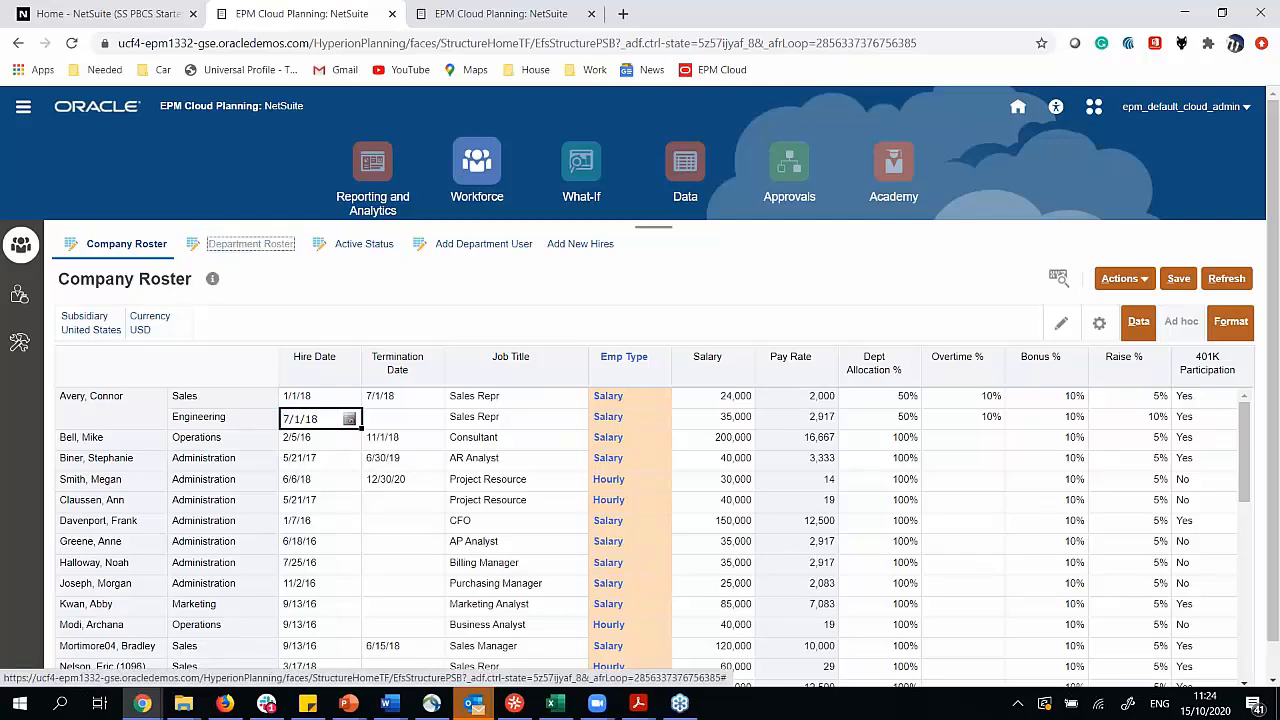
Open the Department Roster for Sales and highlight the first employee's row and the To Be Hired 1 and 2 rows.
{"action": "left_click", "coordinate": [250, 243]}
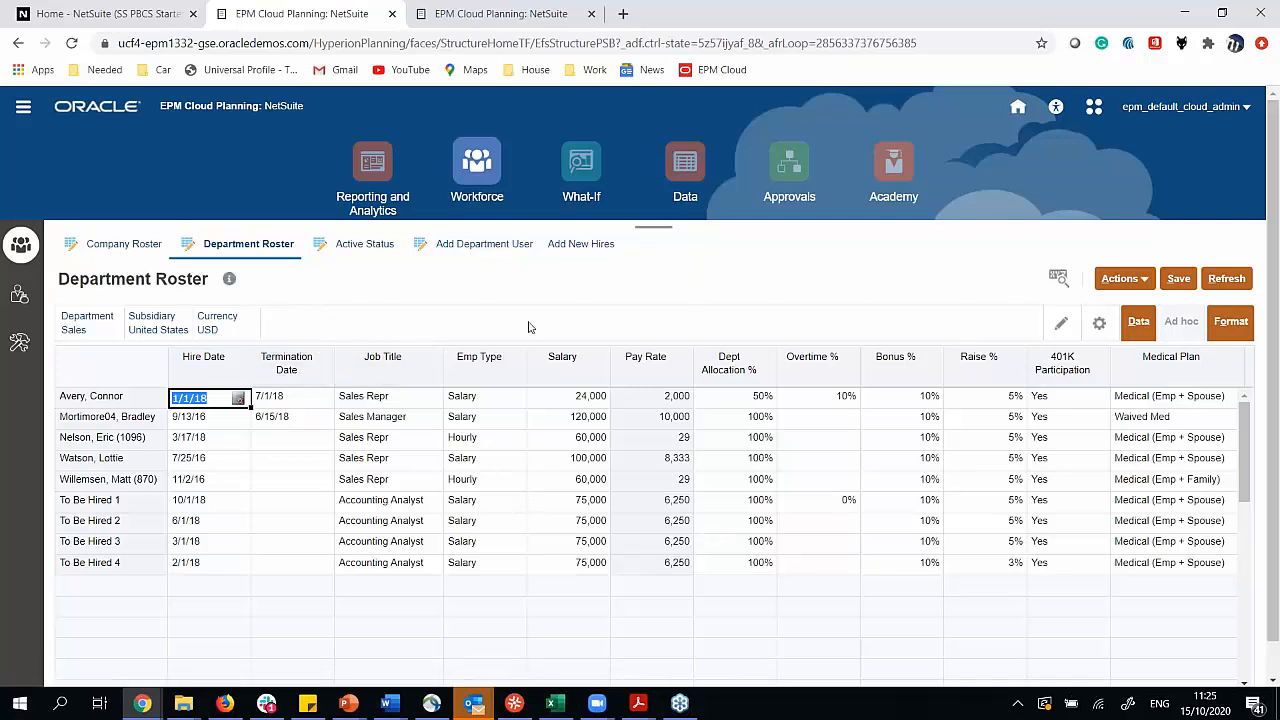
{"action": "left_click", "coordinate": [126, 394]}
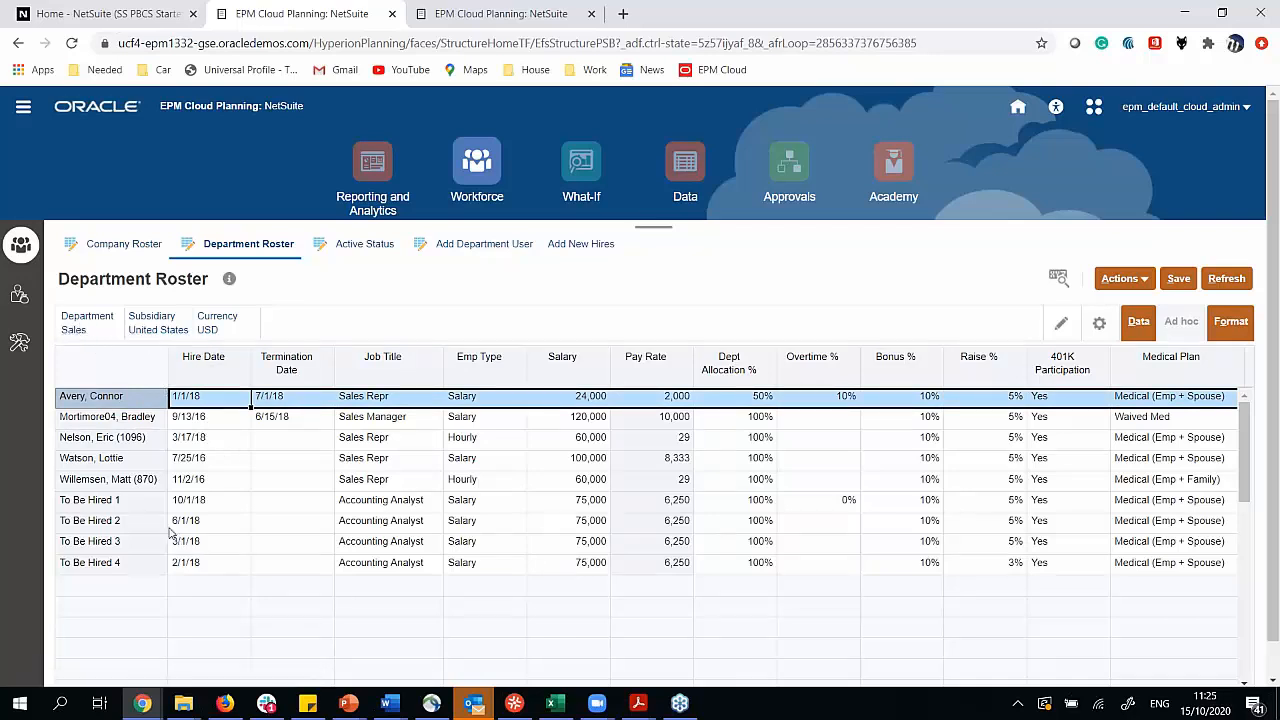
{"action": "left_click", "coordinate": [139, 501]}
{"action": "left_click", "coordinate": [134, 524]}
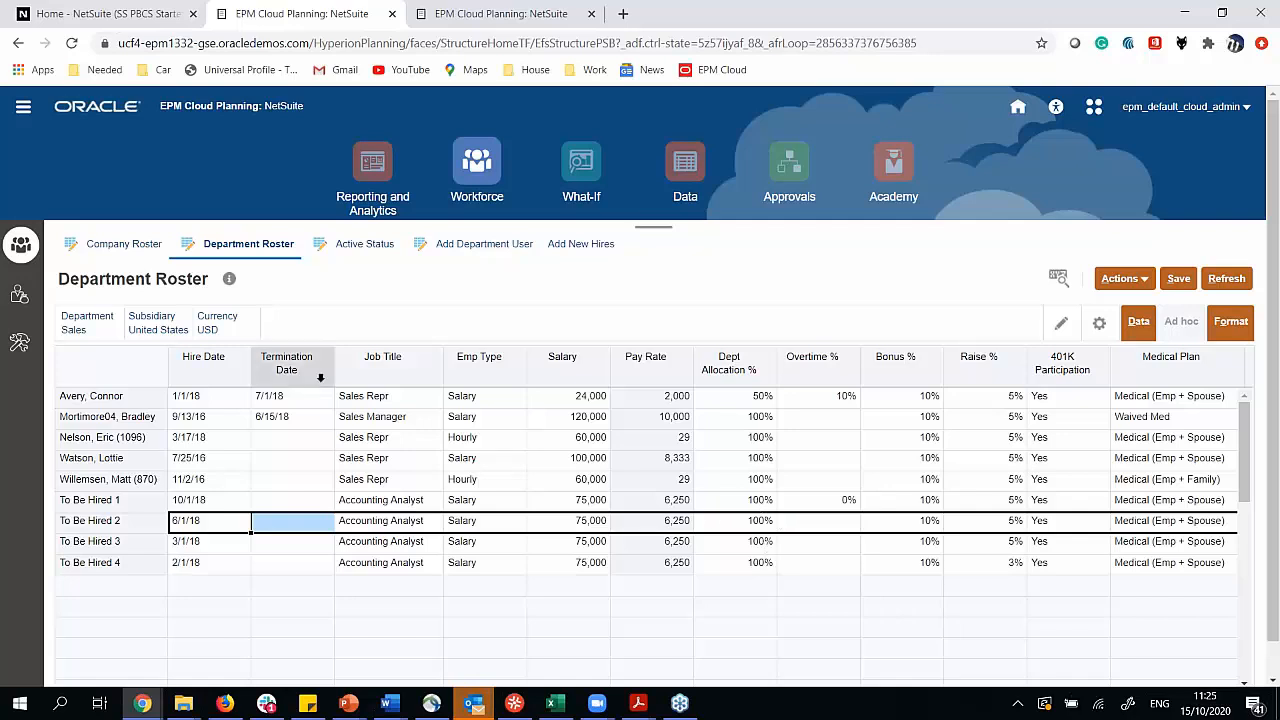
Open the Active Status form, check the first employee's July and January status cells, and highlight the FY18 Jan and Aug columns.
{"action": "left_click", "coordinate": [365, 244]}
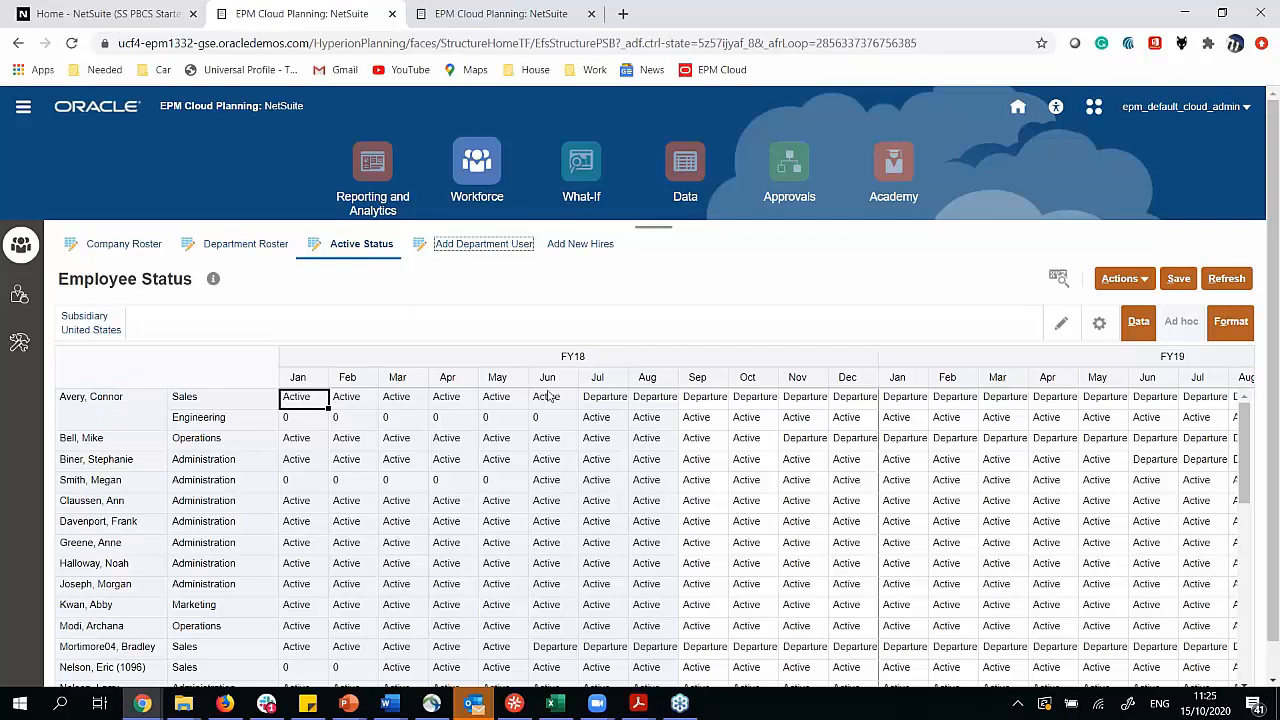
{"action": "left_click", "coordinate": [606, 403]}
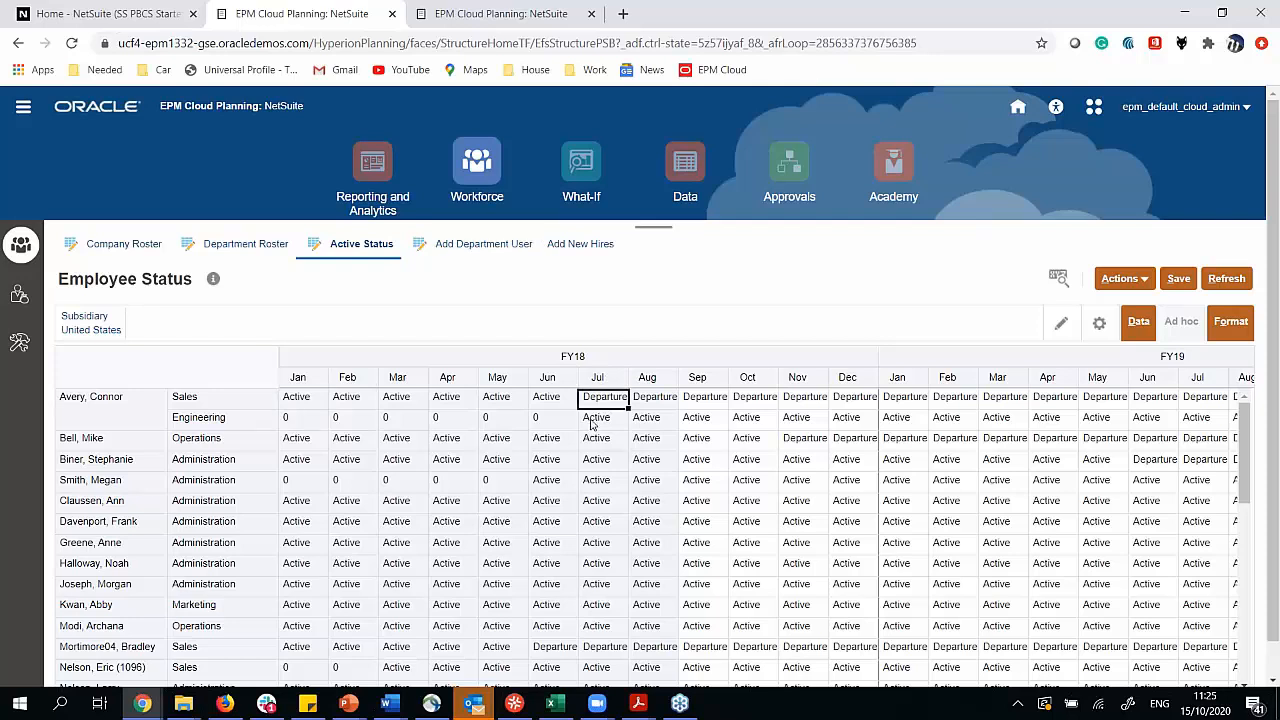
{"action": "left_click", "coordinate": [592, 424]}
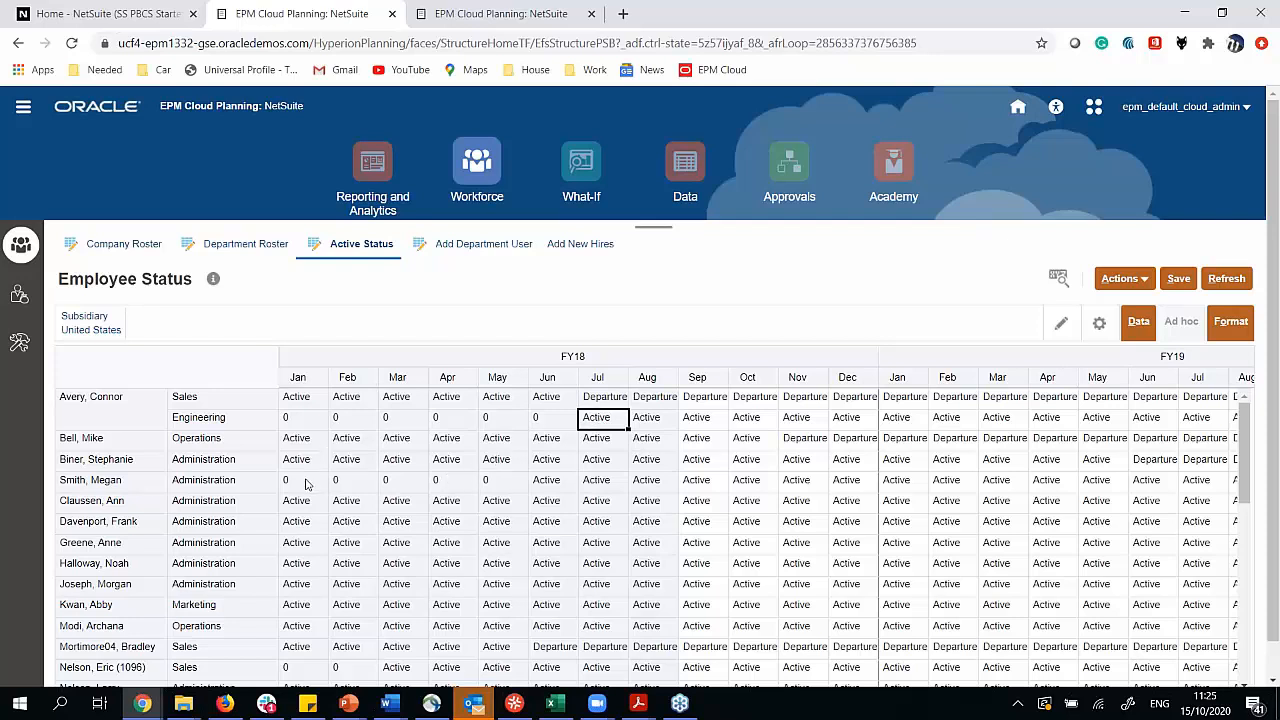
{"action": "left_click", "coordinate": [305, 421]}
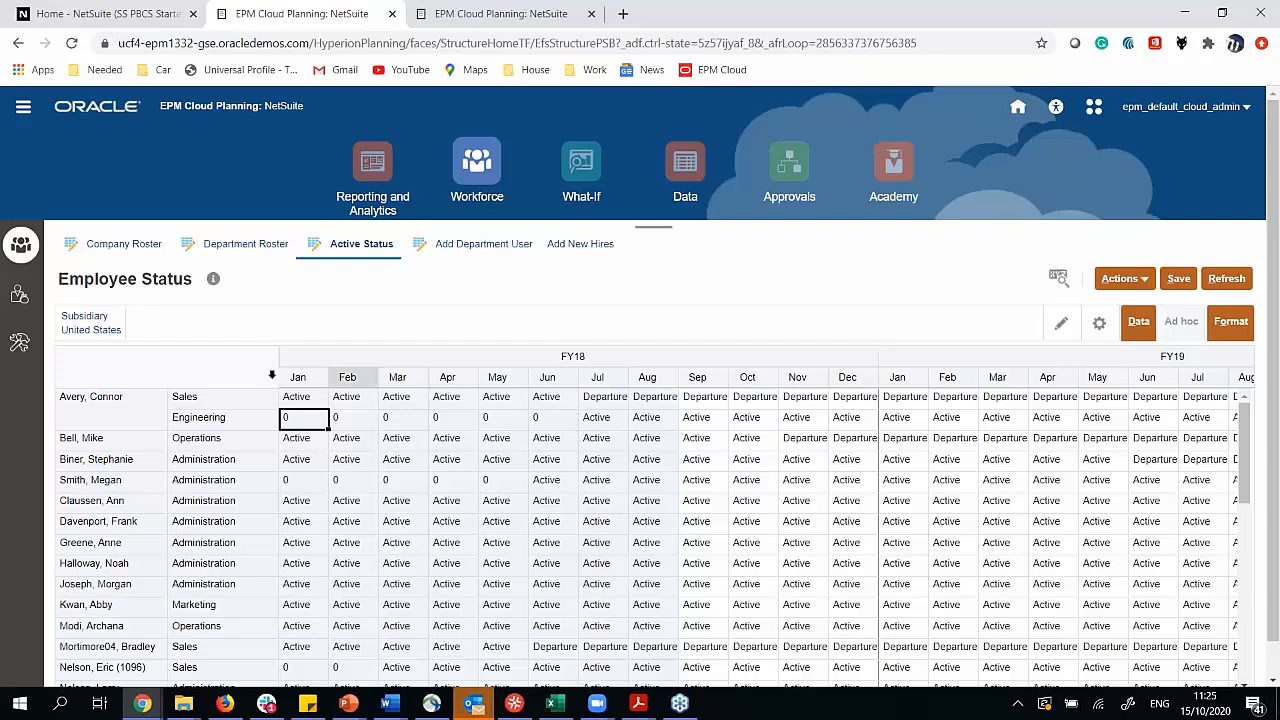
{"action": "left_click", "coordinate": [296, 377]}
{"action": "left_click", "coordinate": [640, 377]}
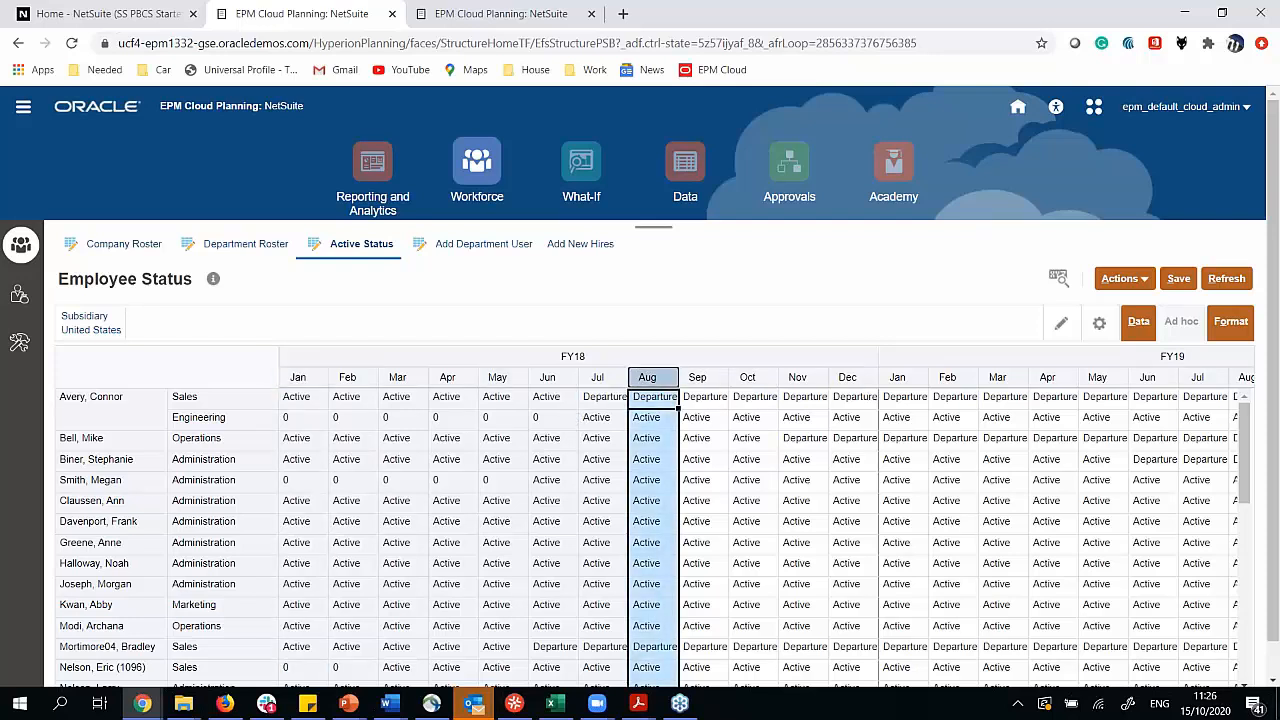
Inspect the first Operations employee's FY18 monthly statuses and view the available status entries for September without changing the value.
{"action": "left_click", "coordinate": [481, 438]}
{"action": "left_click", "coordinate": [566, 445]}
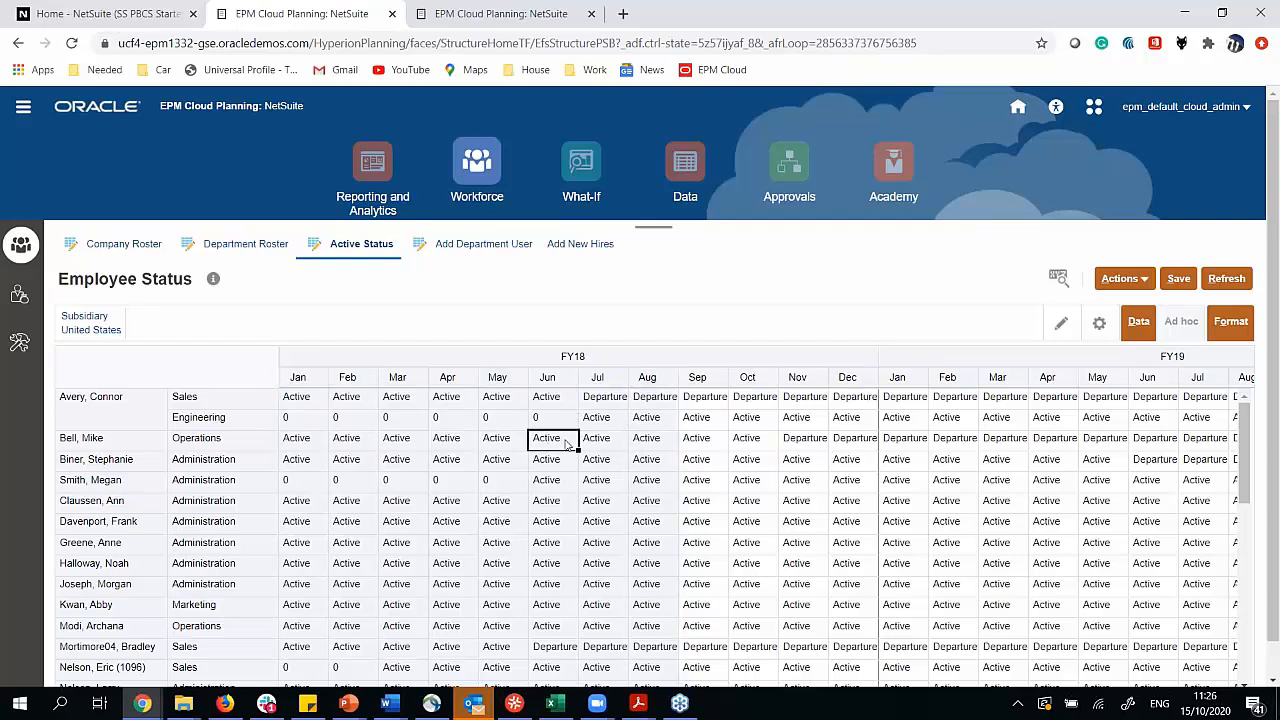
{"action": "left_click", "coordinate": [591, 445]}
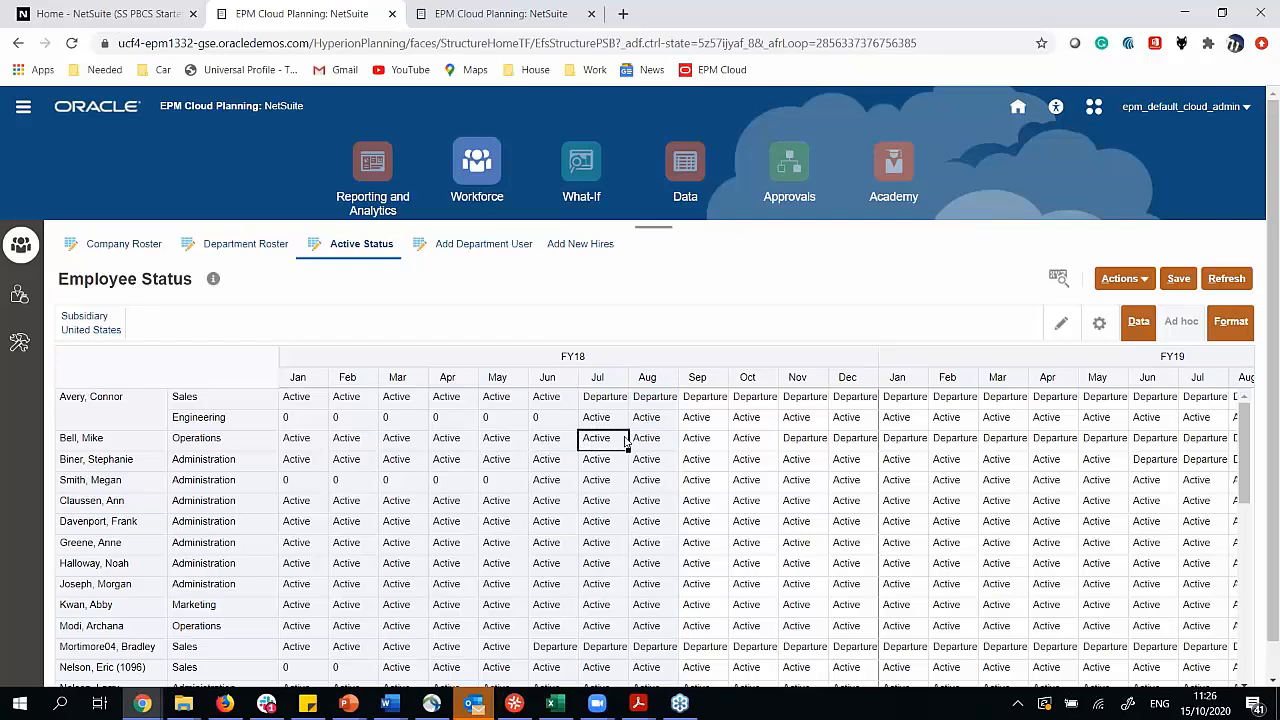
{"action": "left_click", "coordinate": [724, 446]}
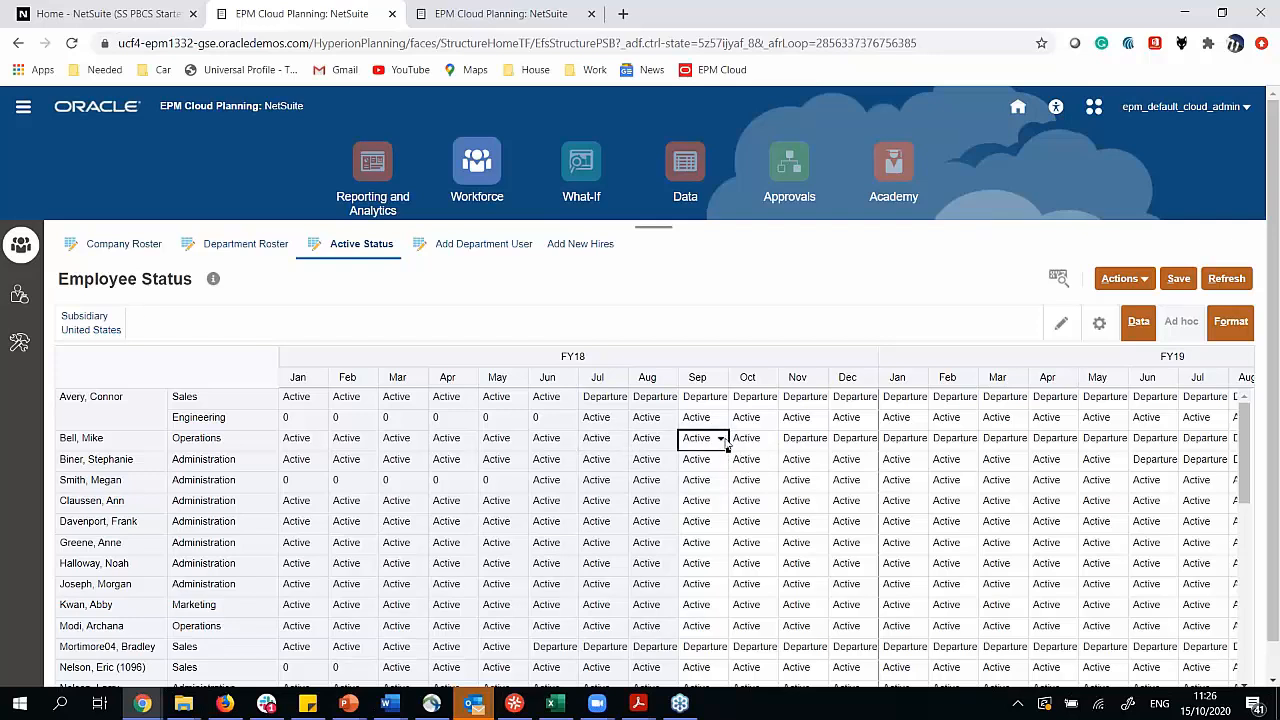
{"action": "left_click", "coordinate": [722, 441]}
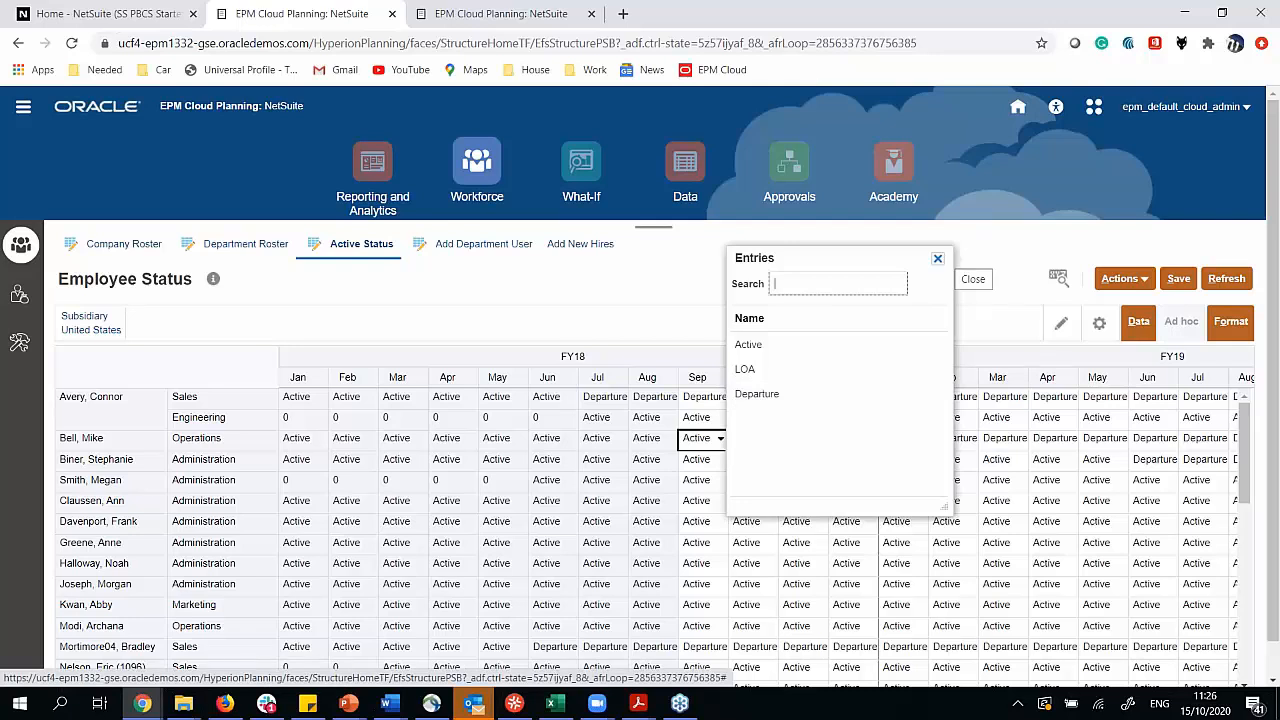
{"action": "left_click", "coordinate": [937, 258]}
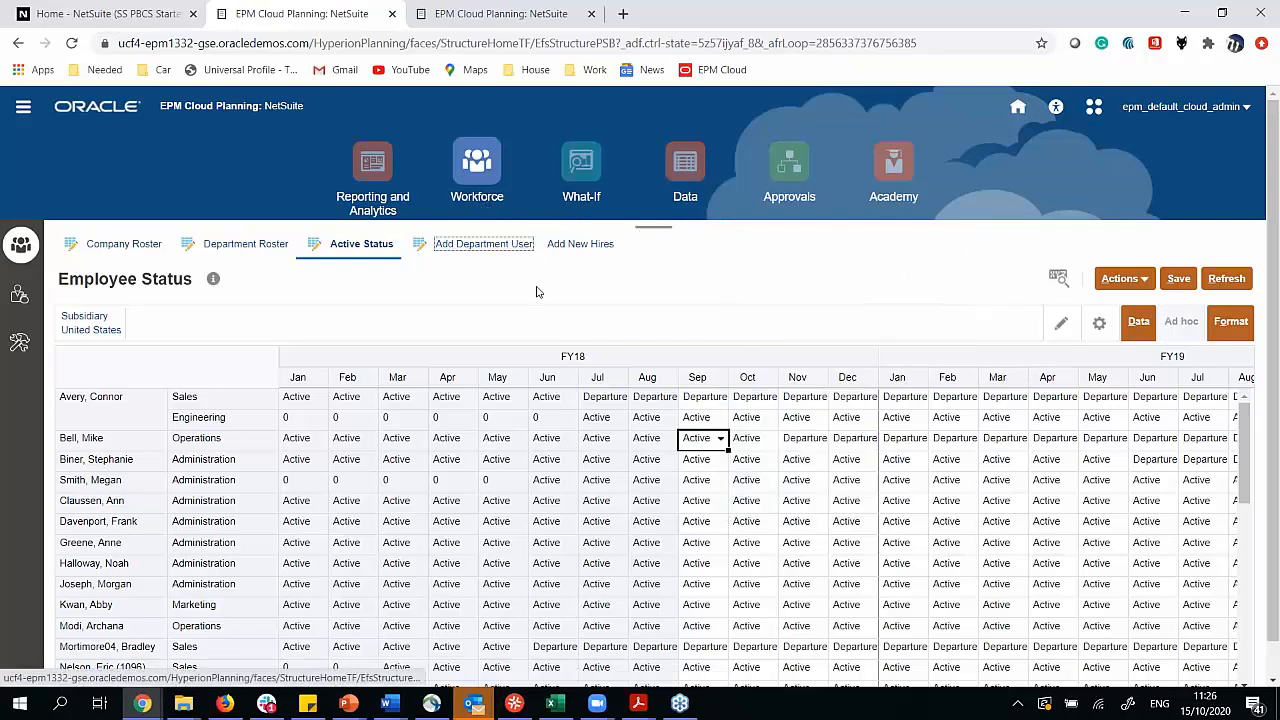
Open the Add New Hires form for the Sales department.
{"action": "key", "text": "Tab"}
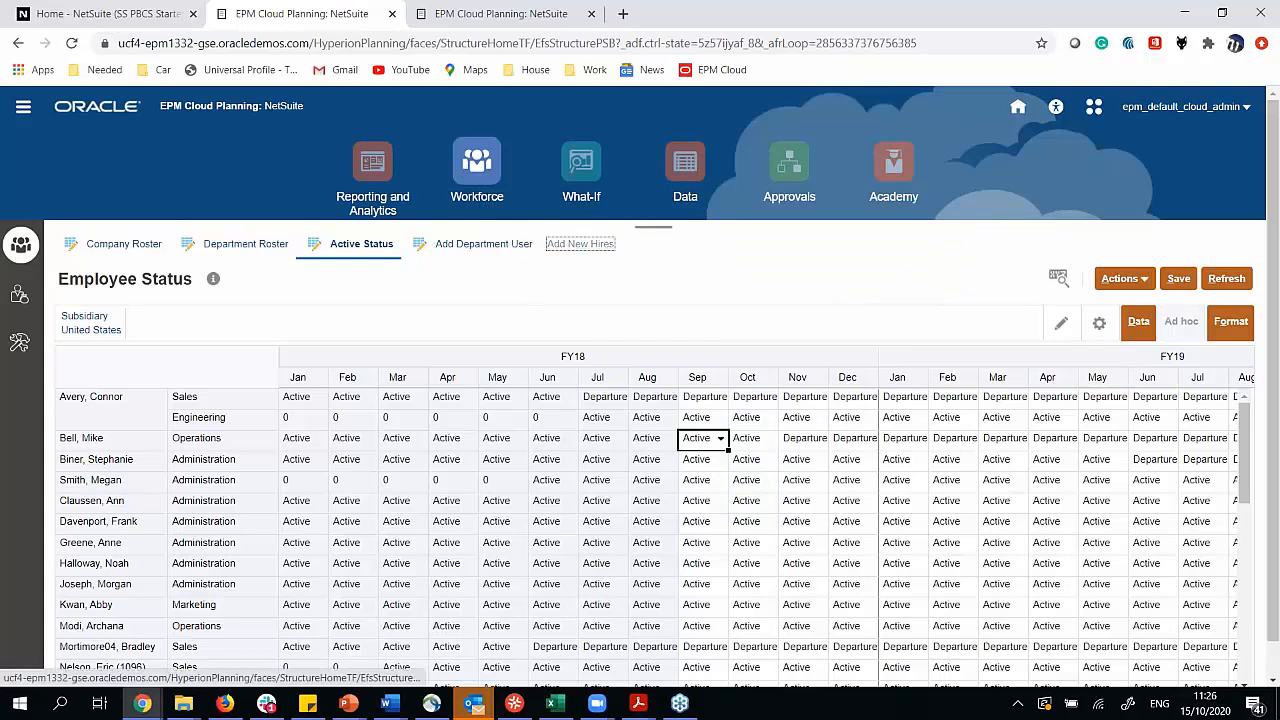
{"action": "left_click", "coordinate": [553, 255]}
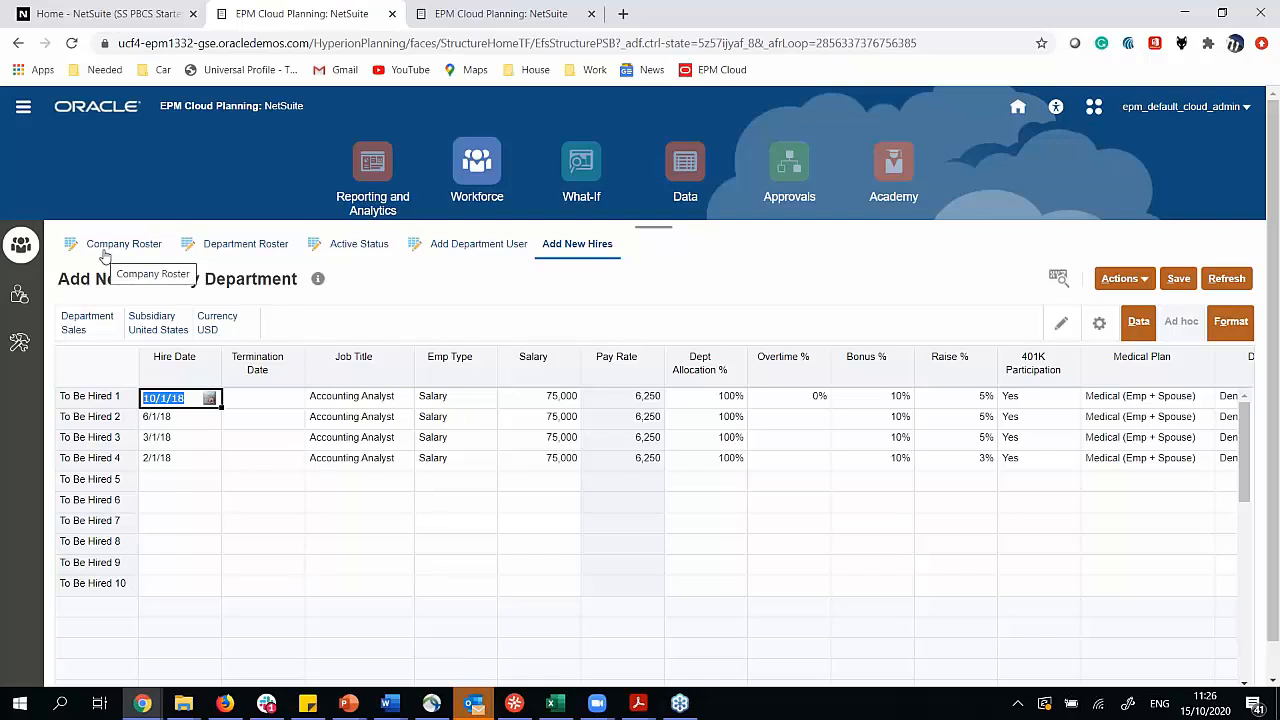
Open the Company Employee Review and inspect the first employee's FY18 July salary in Company Emp Expenses.
{"action": "left_click", "coordinate": [18, 295]}
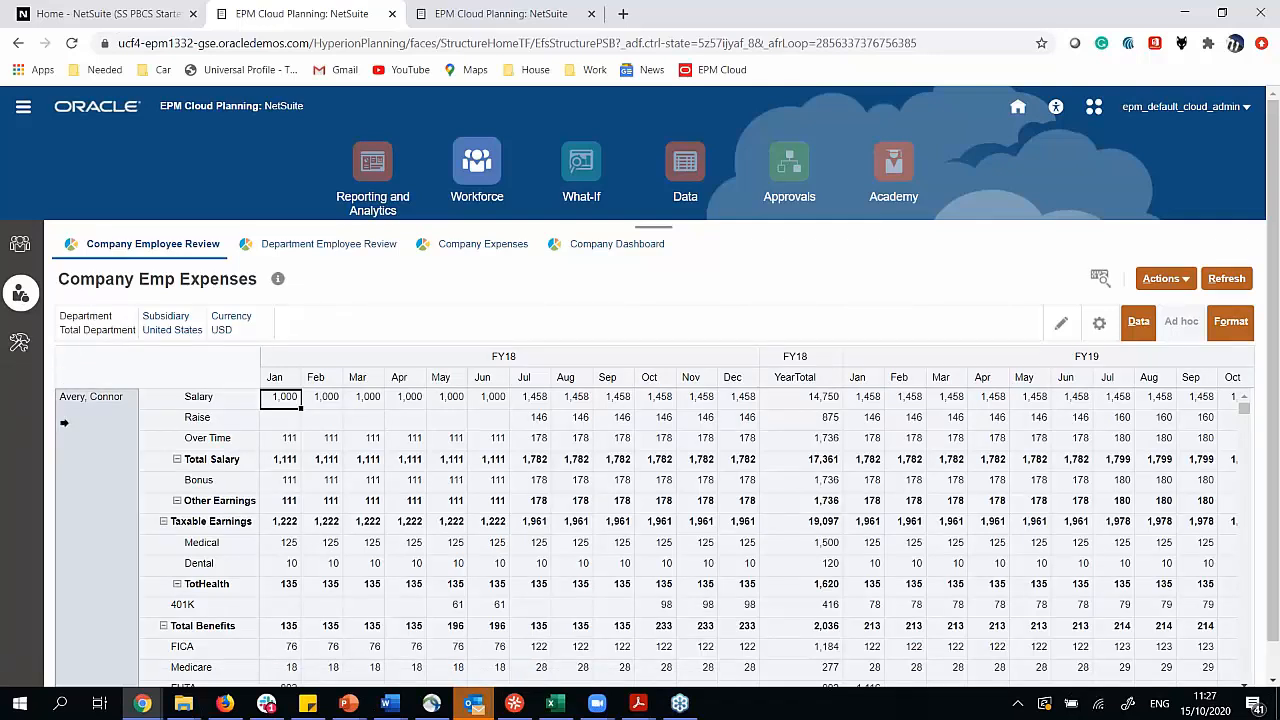
{"action": "scroll", "coordinate": [180, 420], "scroll_direction": "down", "scroll_amount": 1}
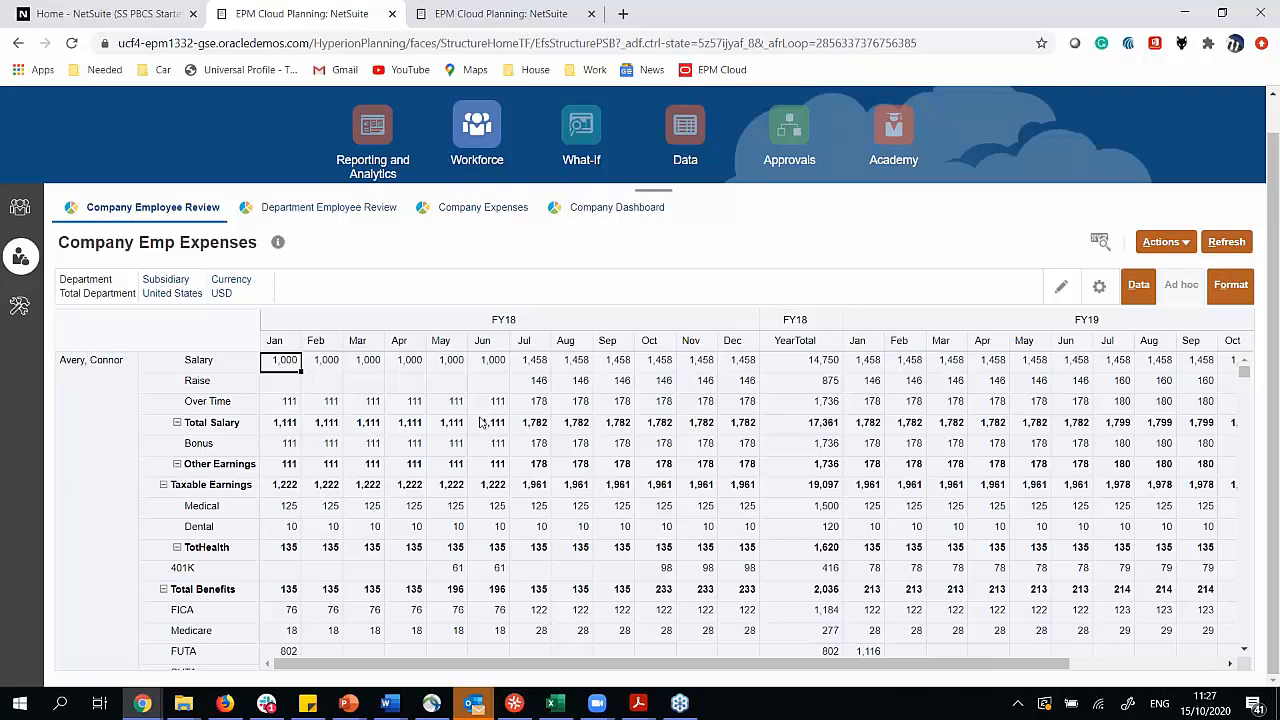
{"action": "left_click", "coordinate": [528, 362]}
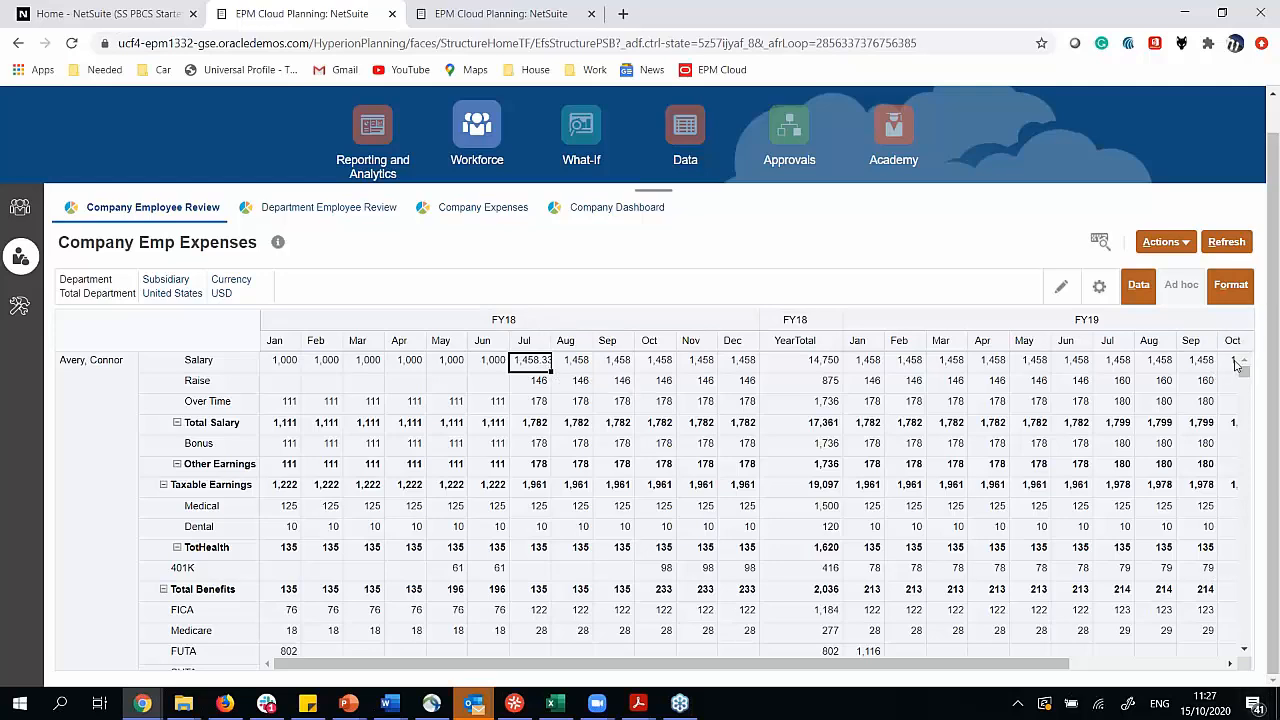
{"action": "left_click_drag", "start_coordinate": [1245, 369], "coordinate": [1206, 307]}
Open the Department Employee Review for Sales, highlight the first employee's block, and review the other employees' monthly expense lines.
{"action": "left_click", "coordinate": [329, 208]}
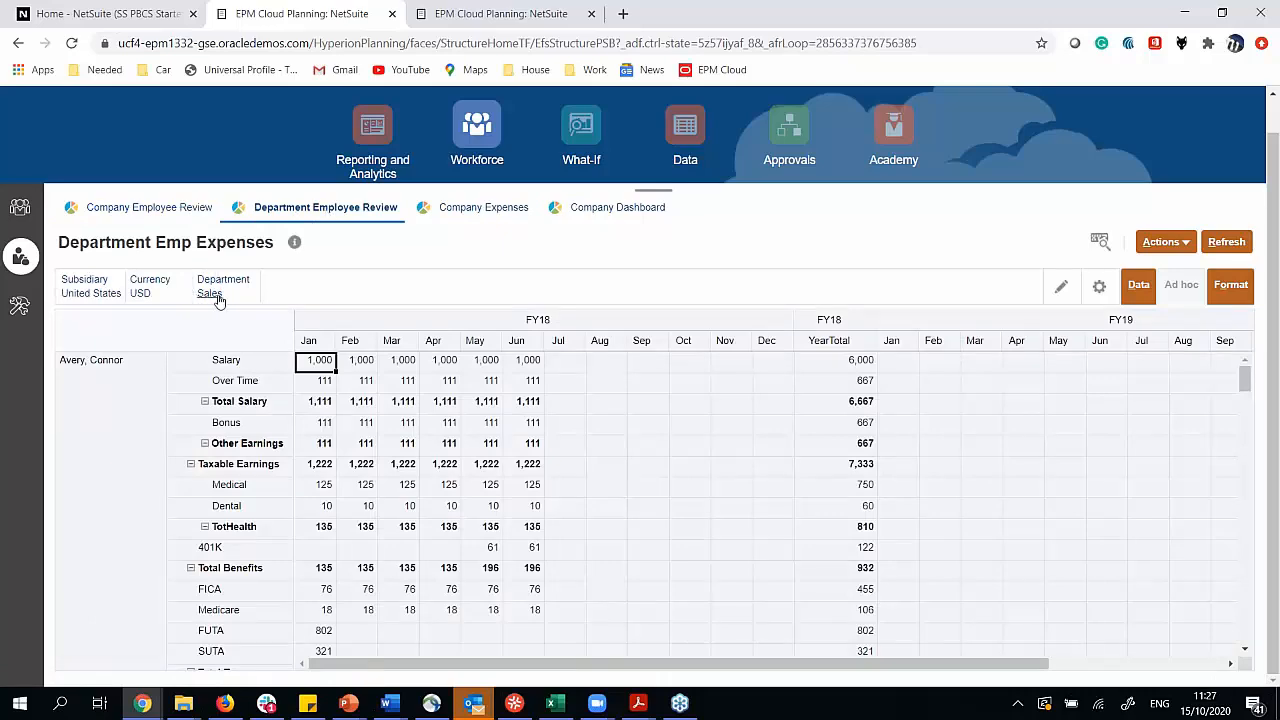
{"action": "left_click", "coordinate": [128, 429]}
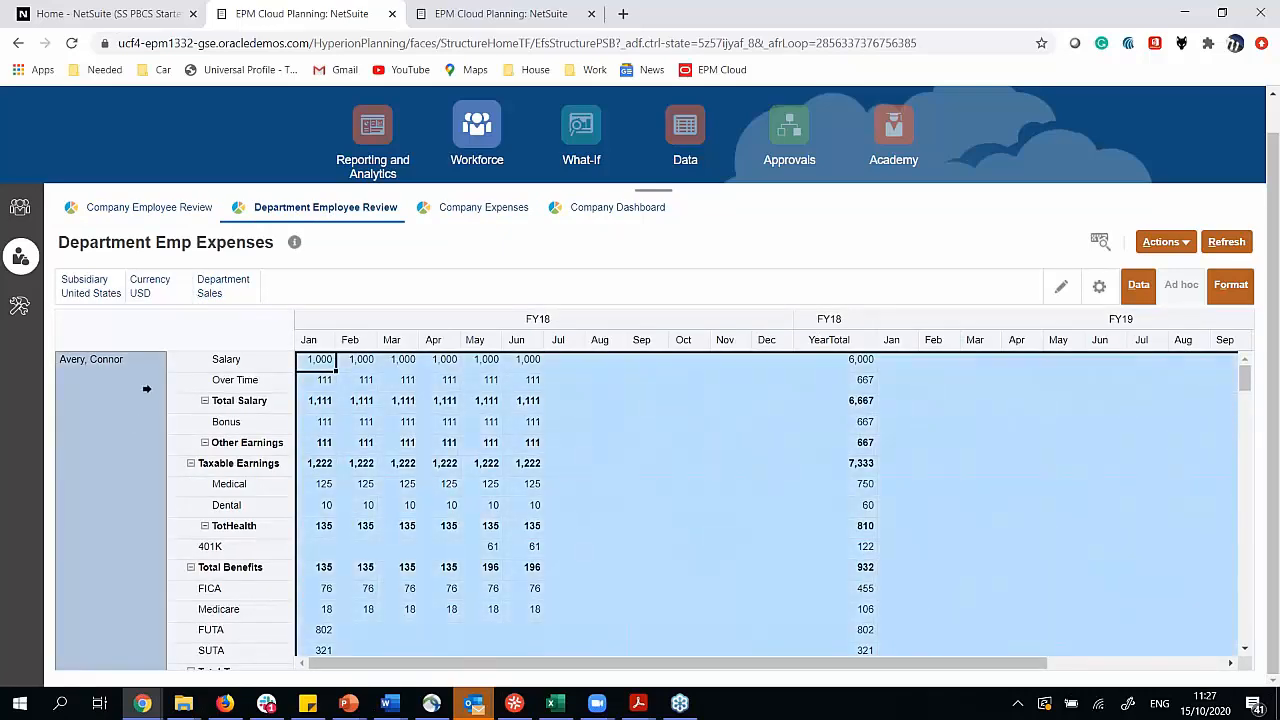
{"action": "scroll", "coordinate": [516, 389], "scroll_direction": "down", "scroll_amount": 2}
{"action": "scroll", "coordinate": [516, 389], "scroll_direction": "down", "scroll_amount": 6}
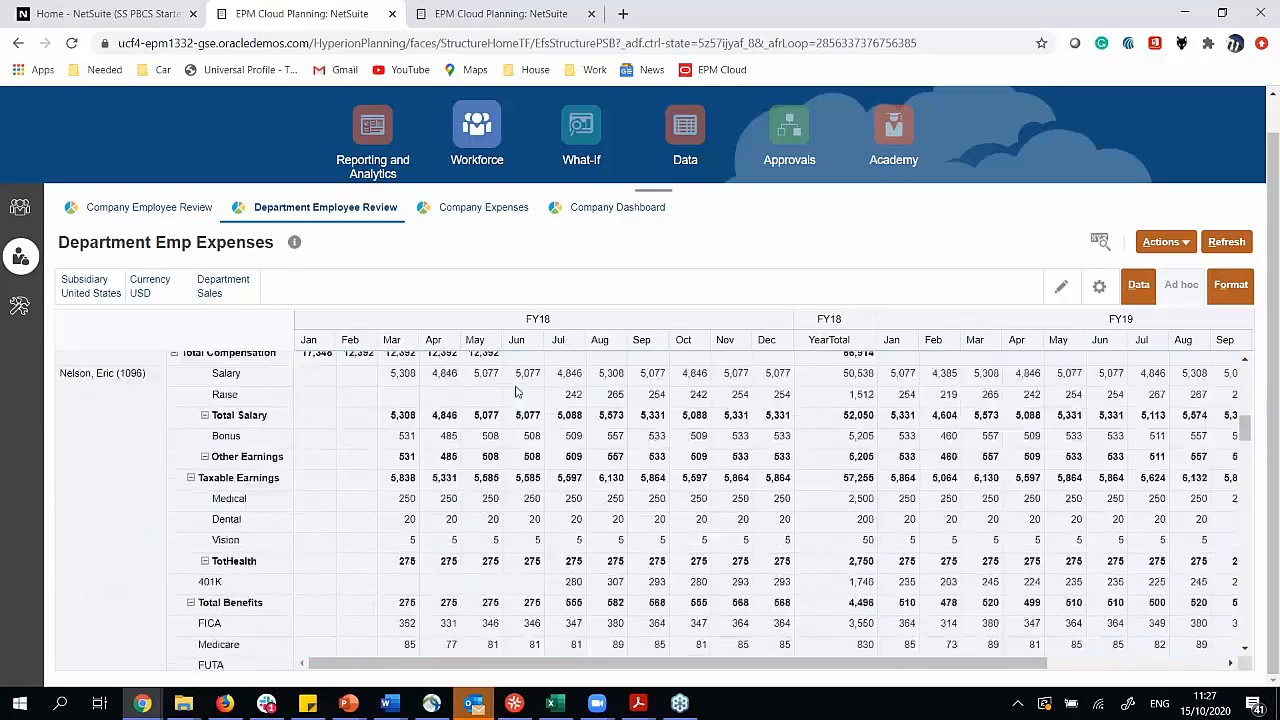
{"action": "scroll", "coordinate": [443, 519], "scroll_direction": "down", "scroll_amount": 2}
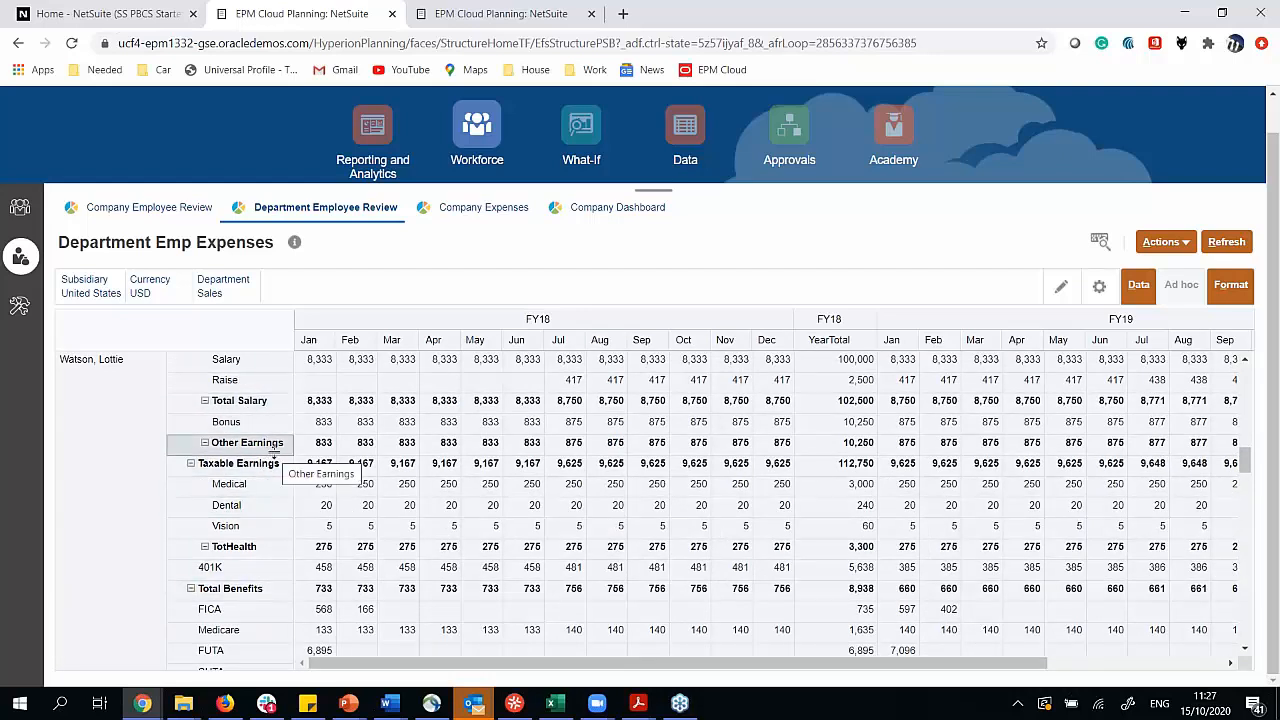
{"action": "scroll", "coordinate": [274, 453], "scroll_direction": "up", "scroll_amount": 1}
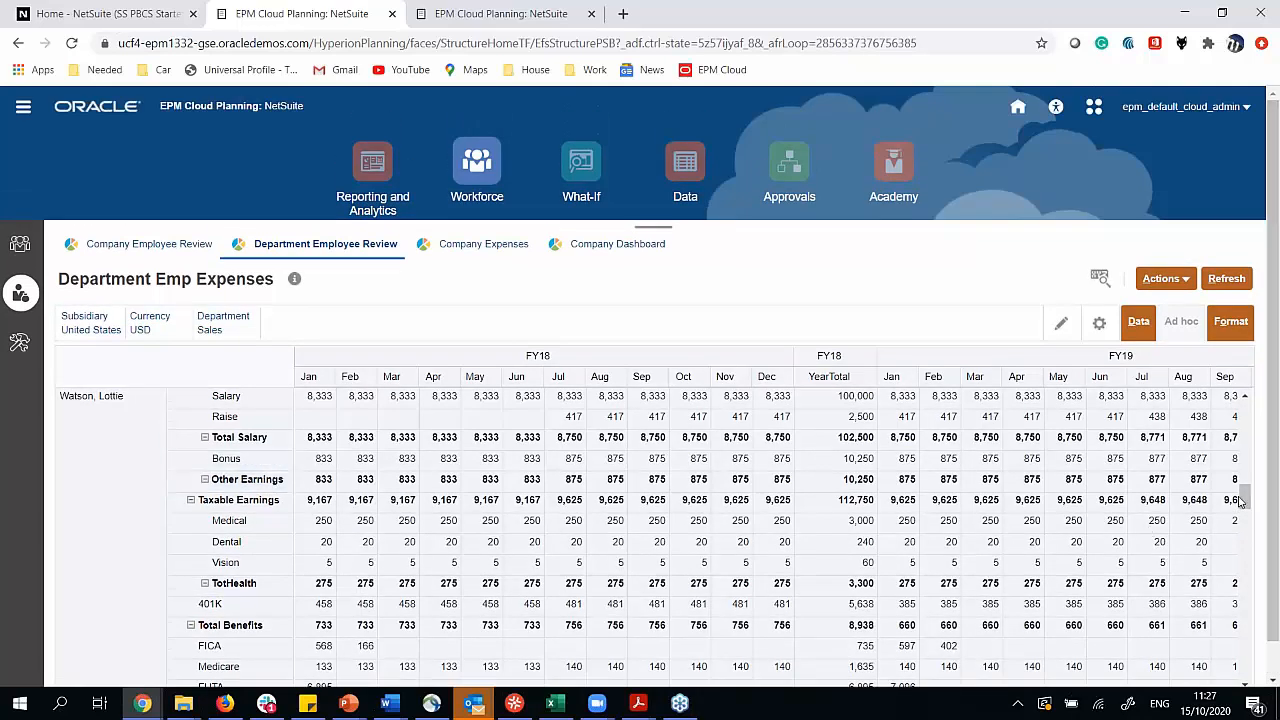
{"action": "left_click_drag", "start_coordinate": [1245, 497], "coordinate": [1245, 487]}
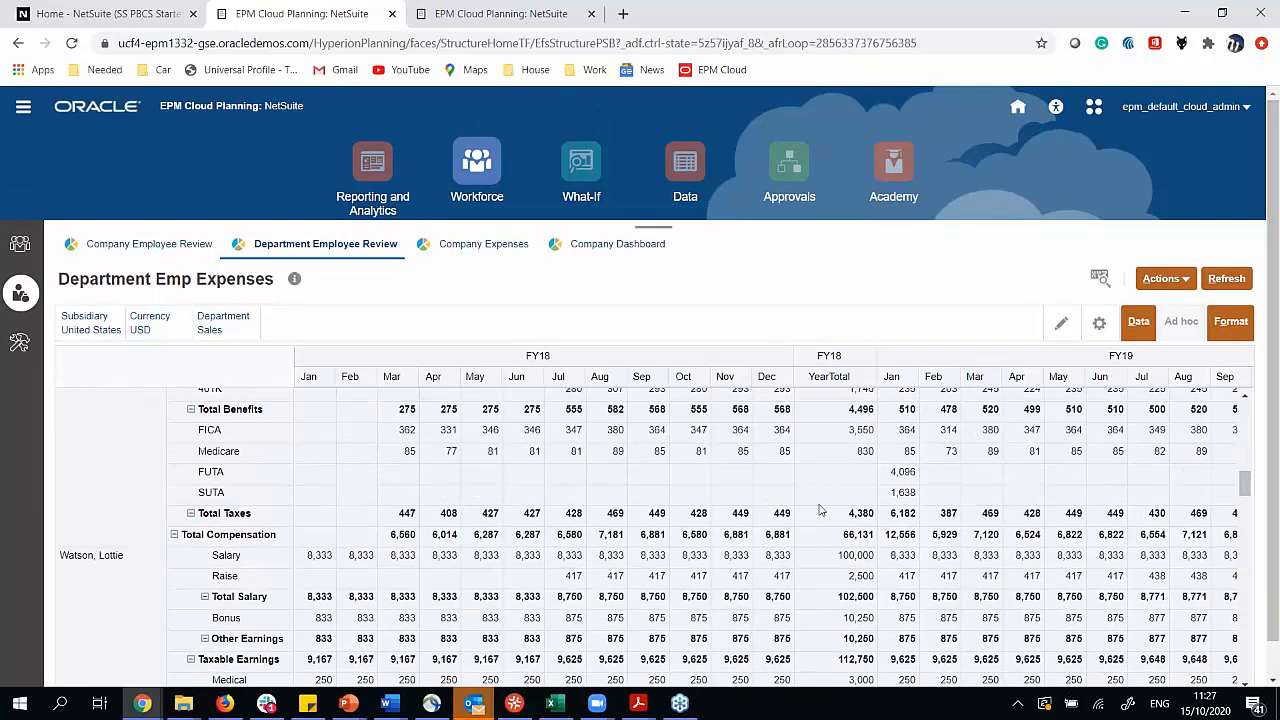
Highlight the Total Compensation row of the hourly Sales employee and return to the first employee in the Department Employee Review.
{"action": "left_click", "coordinate": [209, 536]}
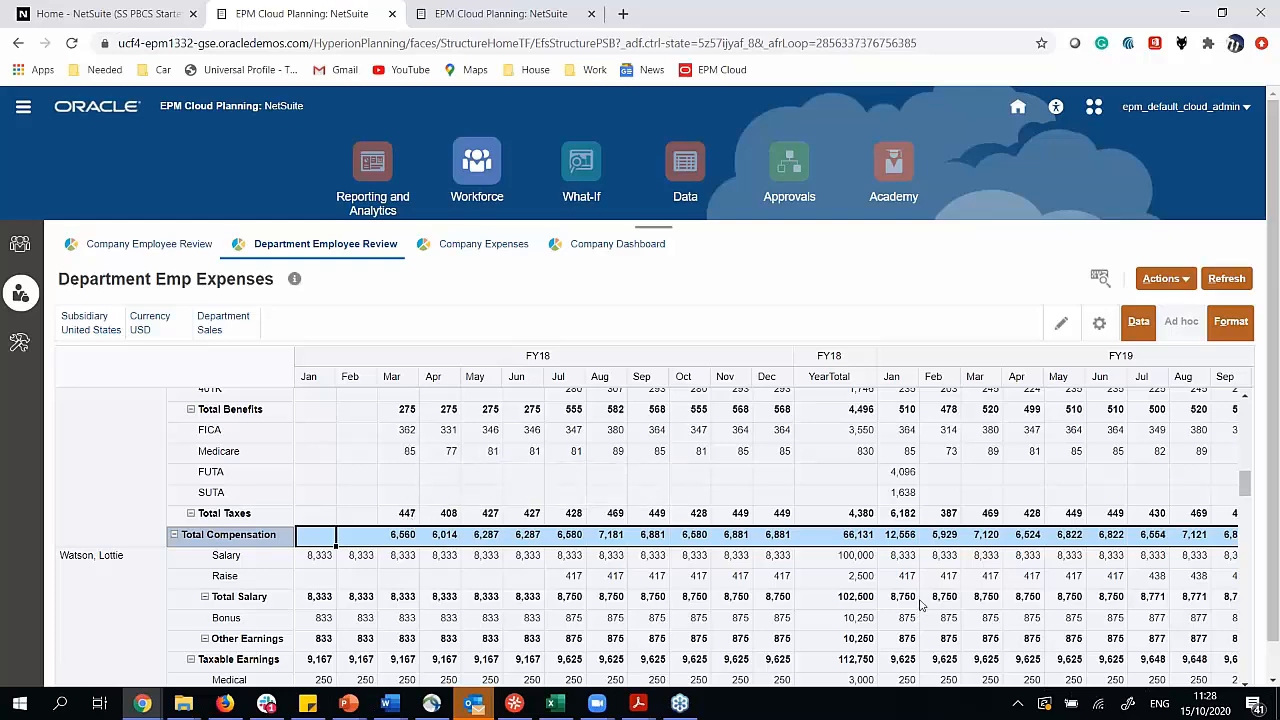
{"action": "left_click_drag", "start_coordinate": [1245, 484], "coordinate": [1244, 454]}
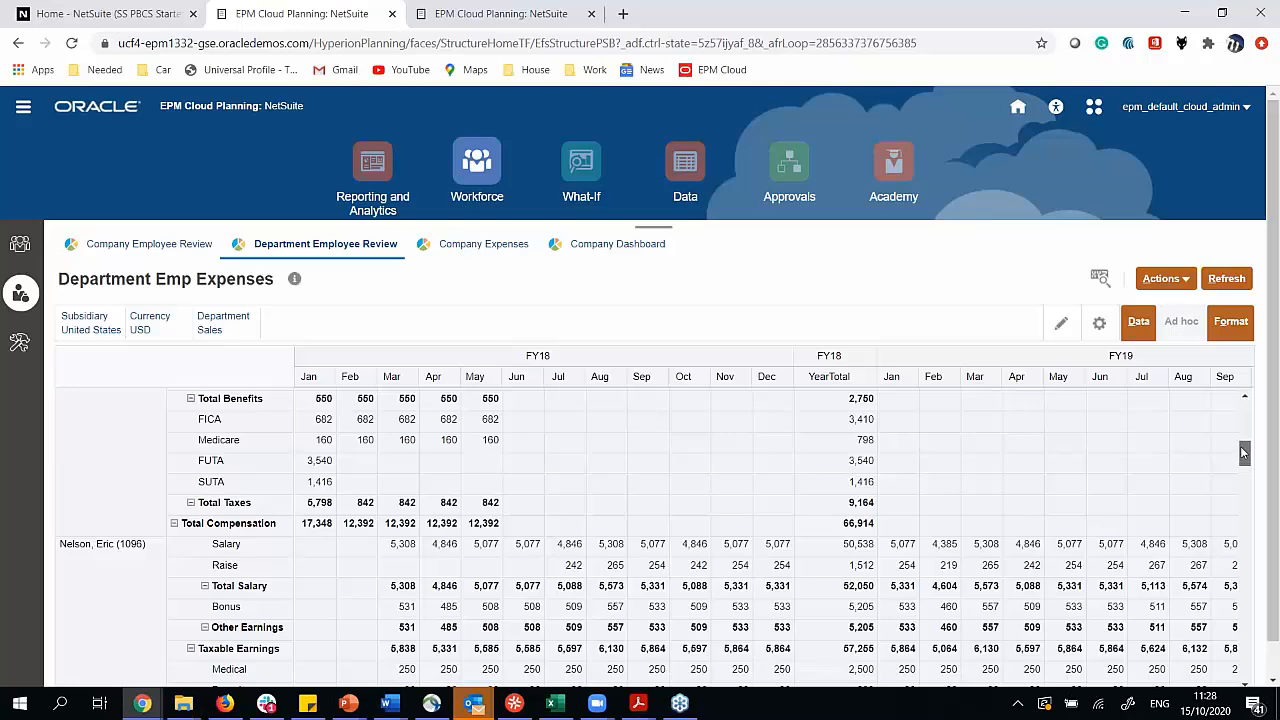
{"action": "left_click_drag", "start_coordinate": [1244, 453], "coordinate": [1223, 357]}
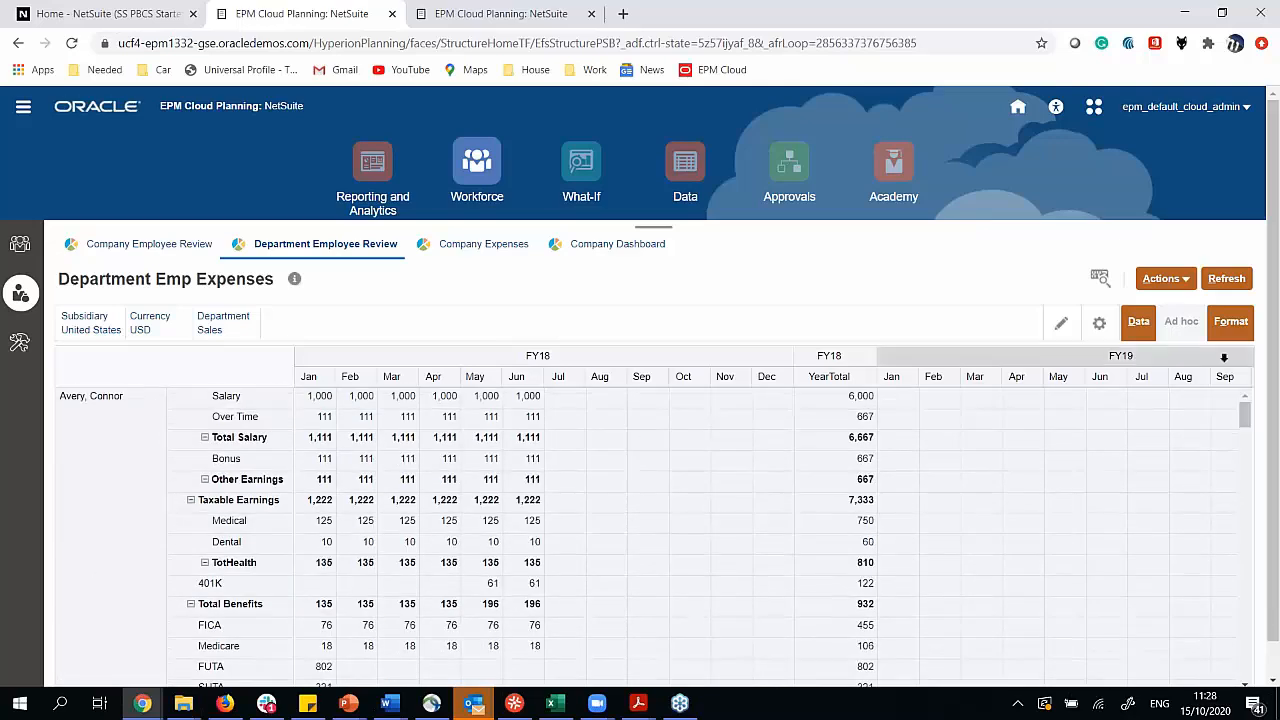
Open Company Expenses, switch the Employee selection to the second existing employee, reload the form, and review the expense lines through Total Compensation.
{"action": "left_click", "coordinate": [476, 245]}
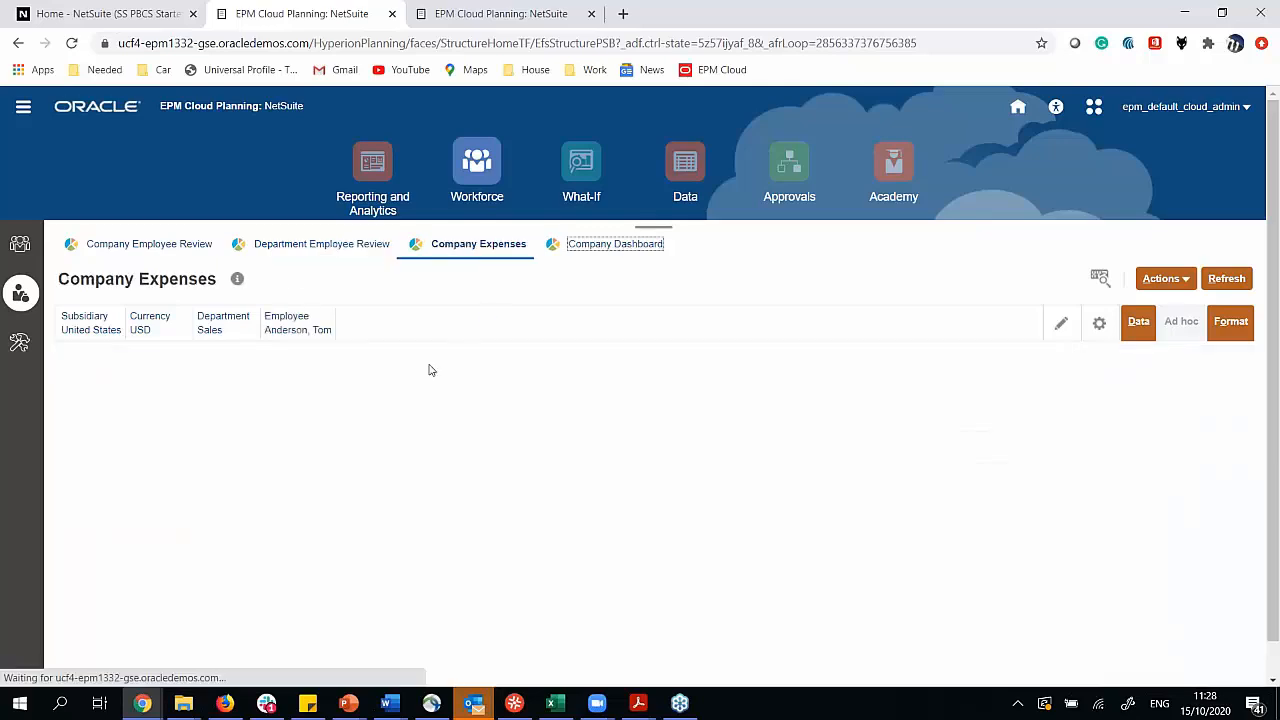
{"action": "left_click", "coordinate": [298, 330]}
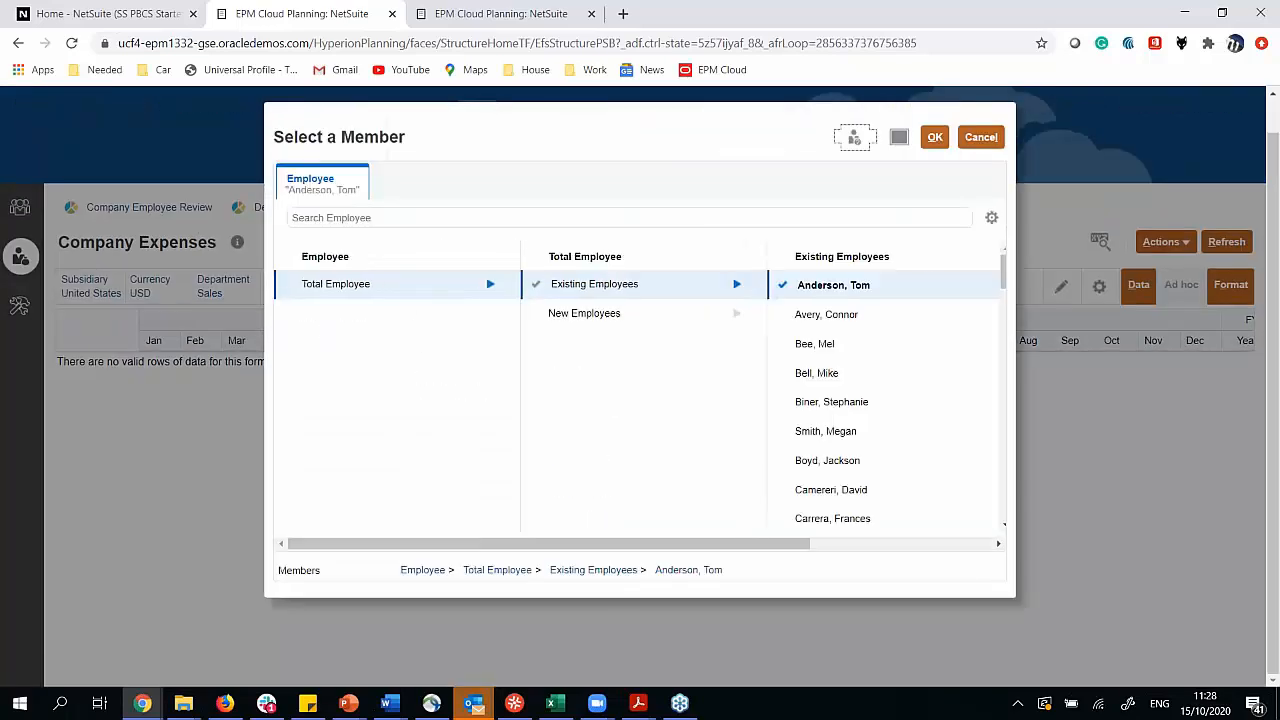
{"action": "left_click", "coordinate": [790, 318]}
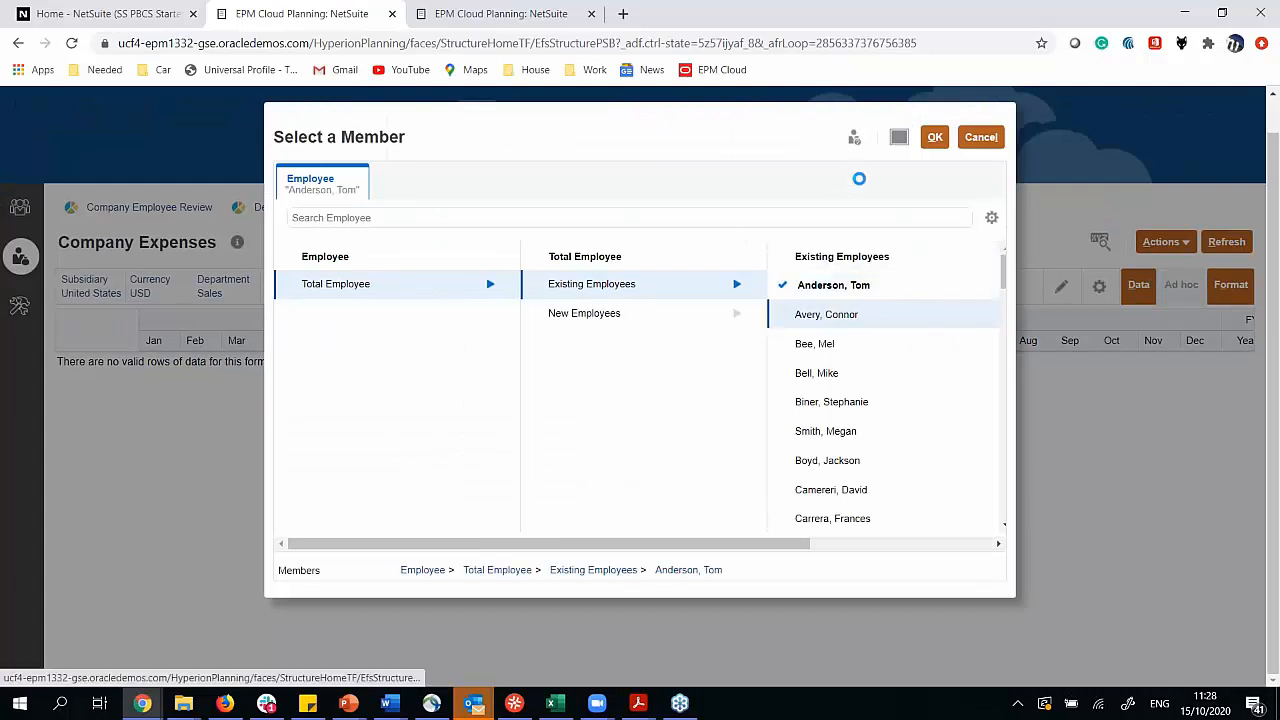
{"action": "left_click", "coordinate": [899, 139]}
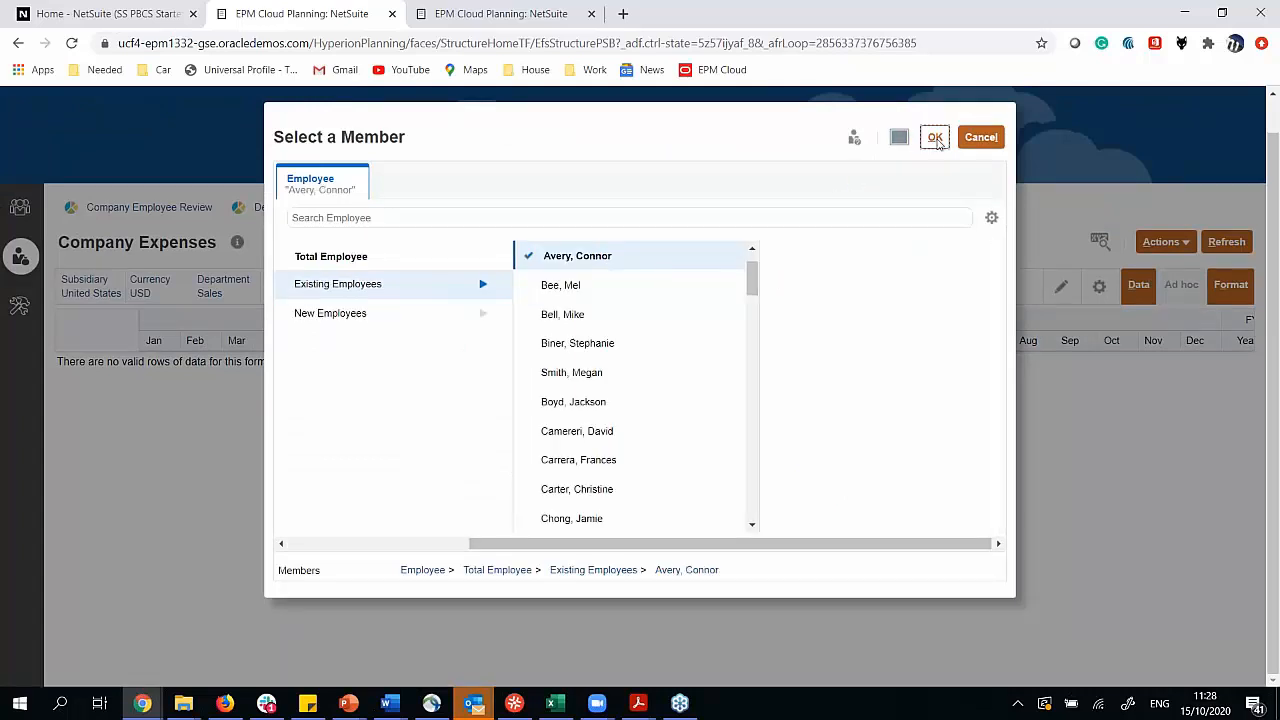
{"action": "left_click", "coordinate": [933, 137]}
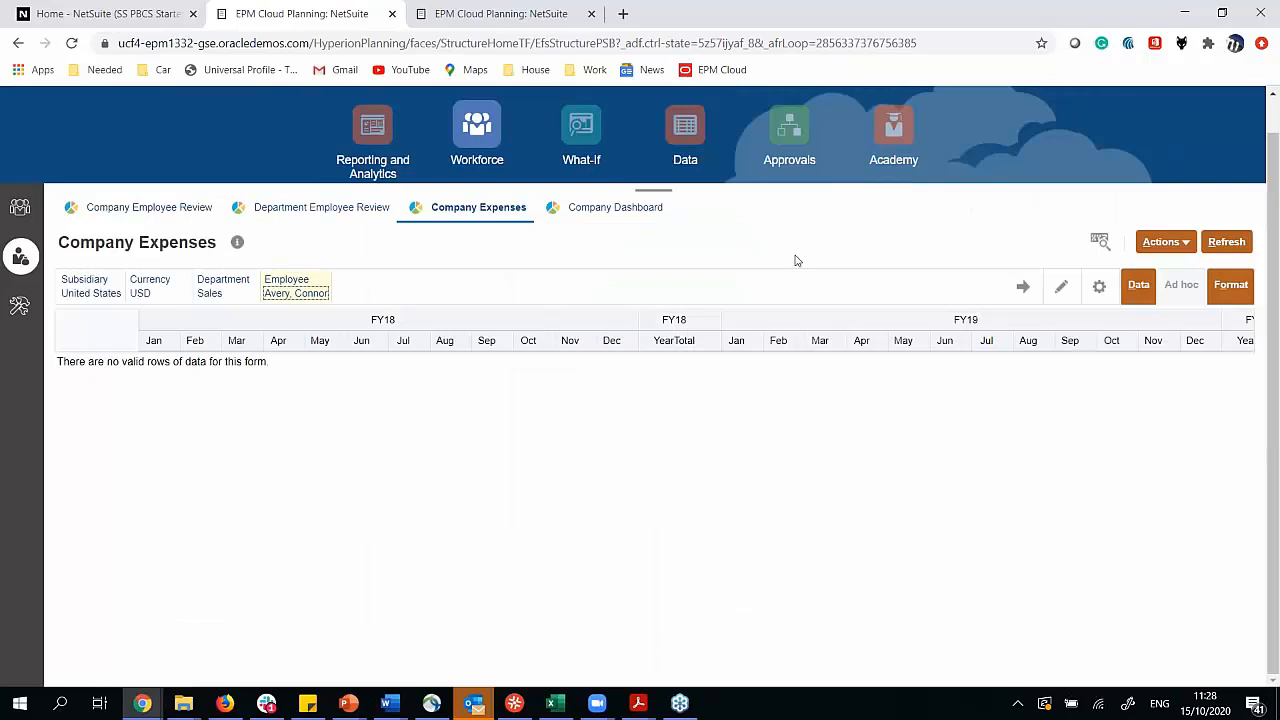
{"action": "left_click", "coordinate": [1020, 287]}
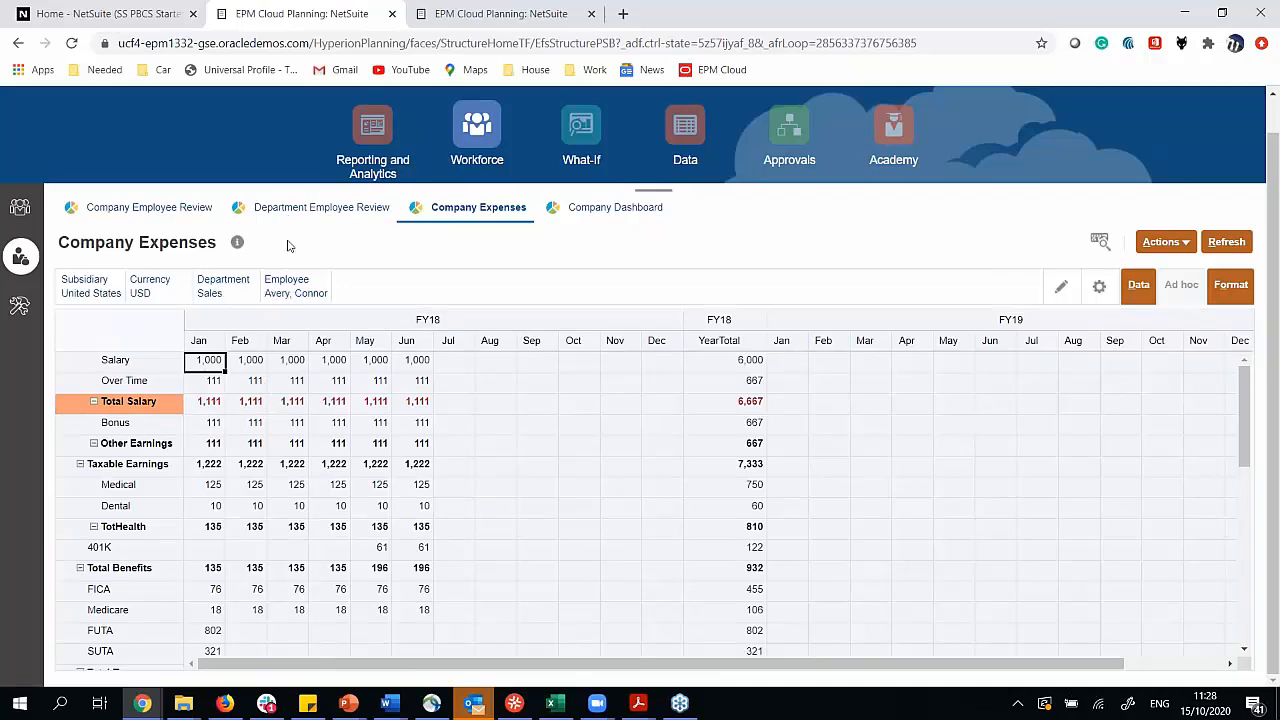
{"action": "scroll", "coordinate": [252, 508], "scroll_direction": "down", "scroll_amount": 5}
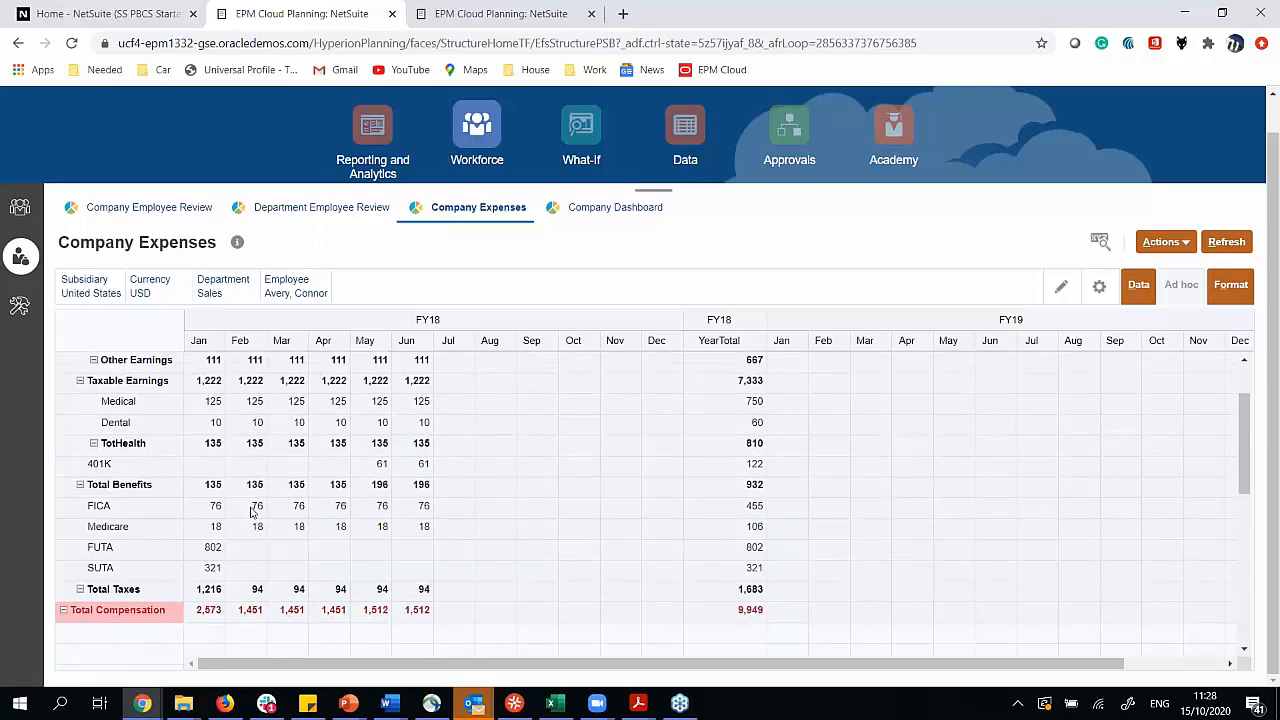
{"action": "scroll", "coordinate": [252, 510], "scroll_direction": "up", "scroll_amount": 2}
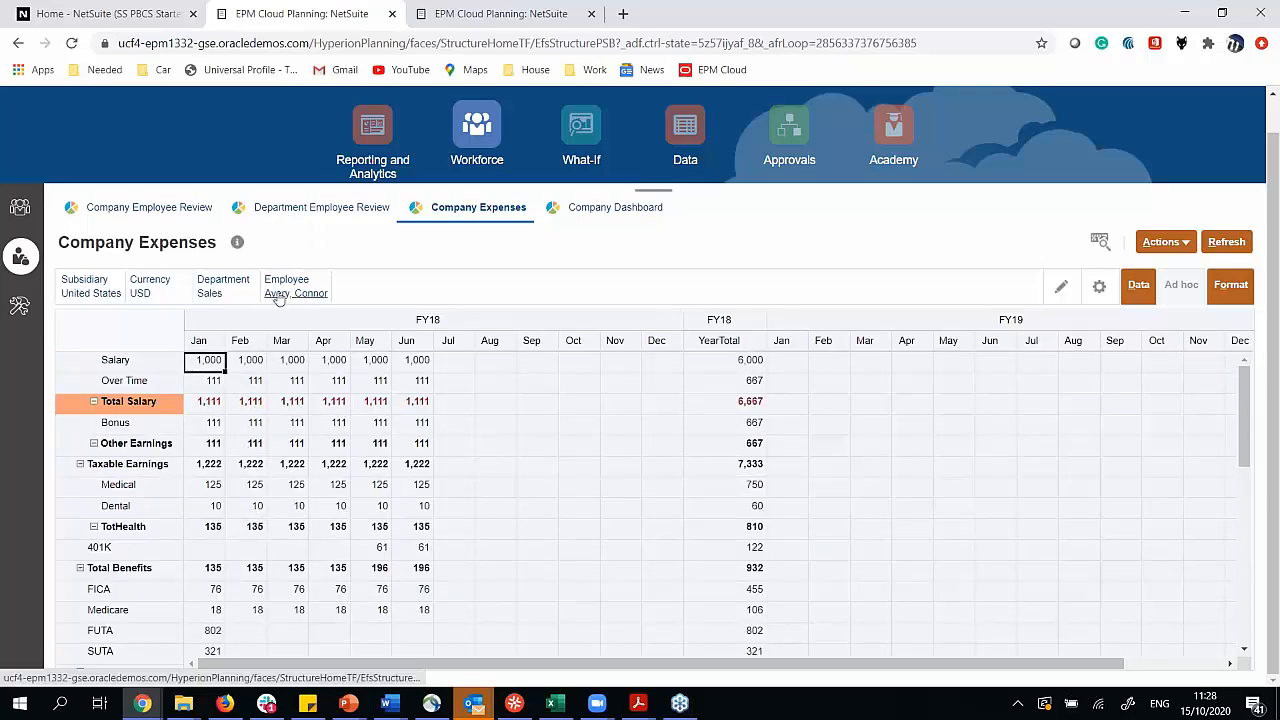
Set the Company Expenses form's Department to Total Department and reload the data.
{"action": "left_click", "coordinate": [222, 290]}
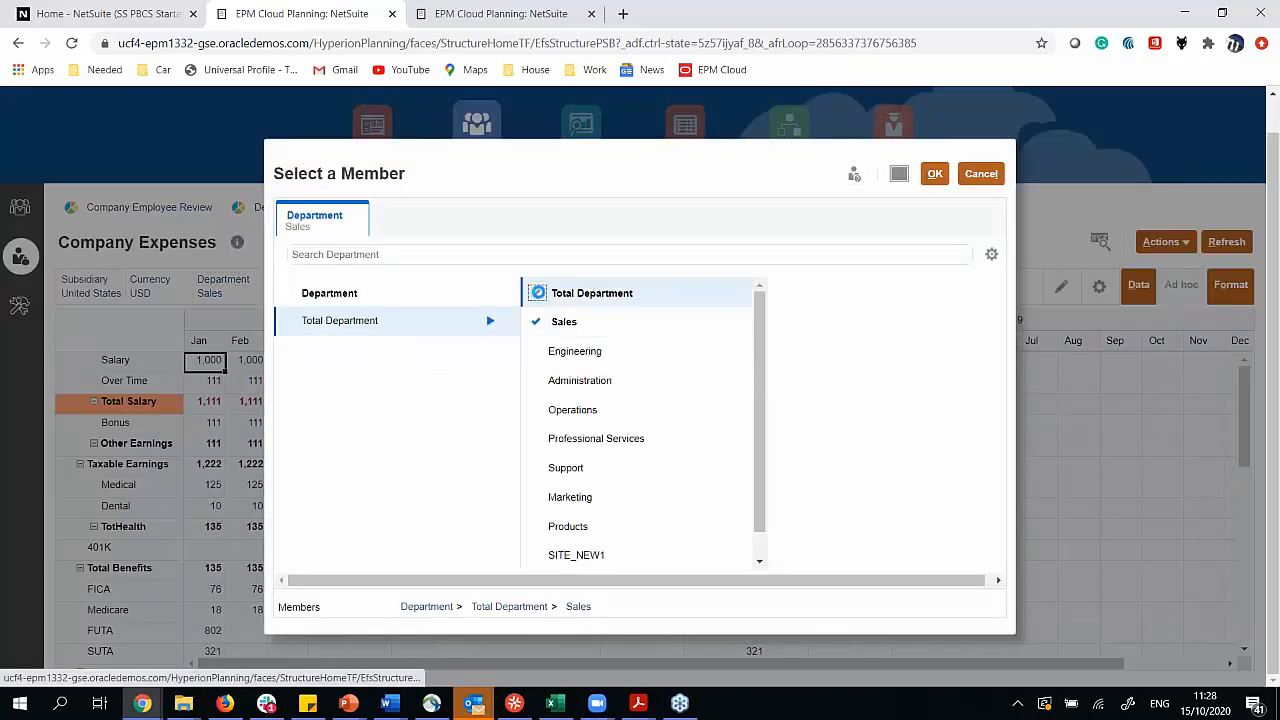
{"action": "left_click", "coordinate": [531, 292]}
{"action": "left_click", "coordinate": [939, 178]}
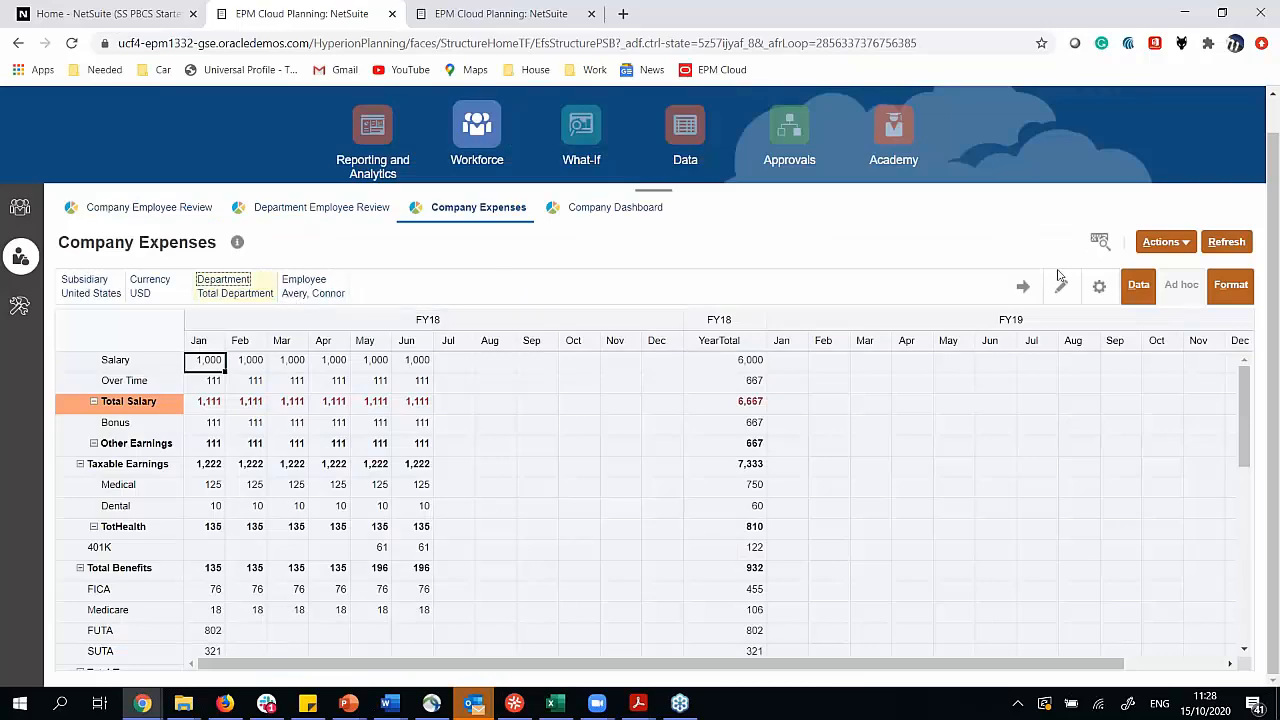
{"action": "left_click", "coordinate": [1029, 288]}
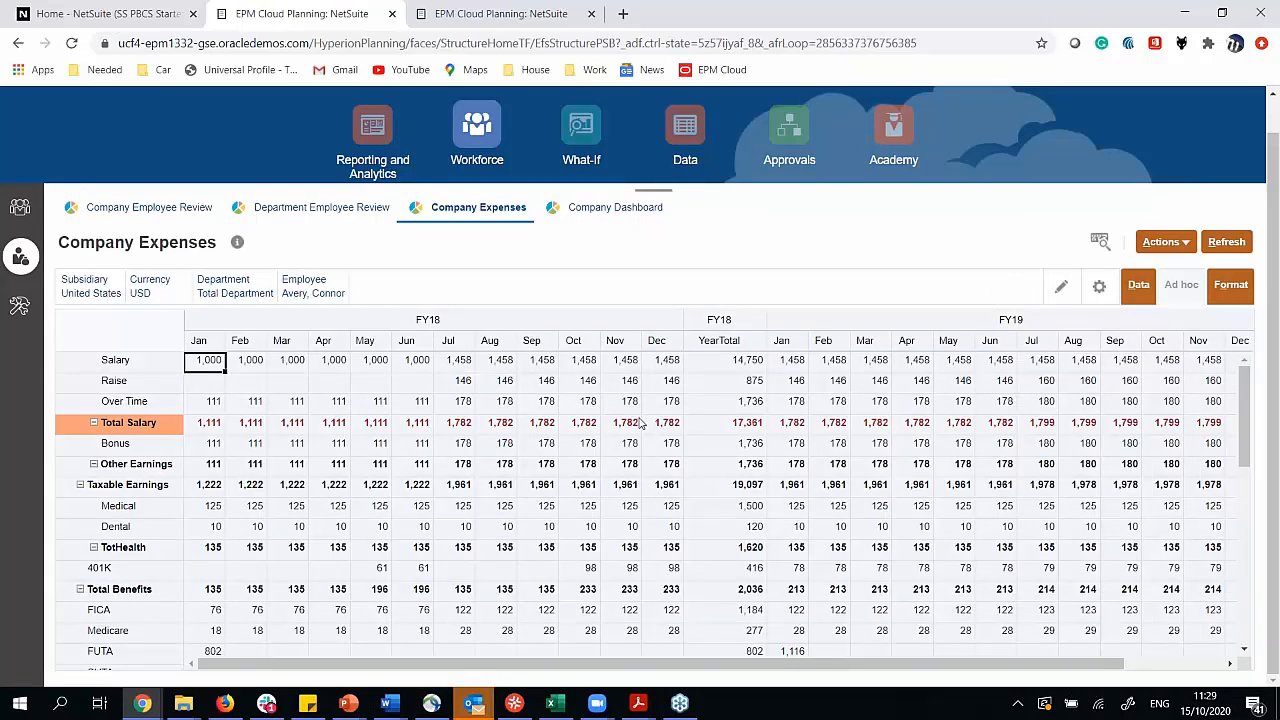
Set the Company Expenses form's Employee to Total Employee and reload the data.
{"action": "scroll", "coordinate": [631, 447], "scroll_direction": "up", "scroll_amount": 1}
{"action": "scroll", "coordinate": [631, 447], "scroll_direction": "up", "scroll_amount": 2}
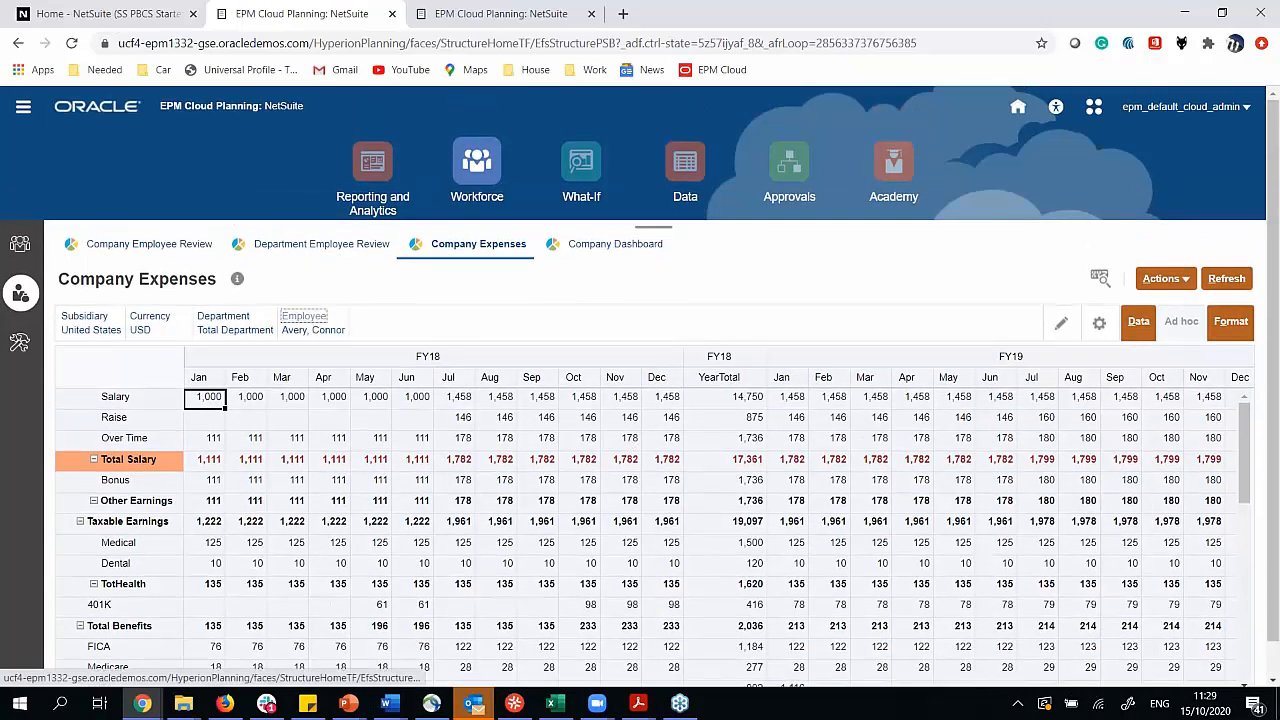
{"action": "left_click", "coordinate": [305, 316]}
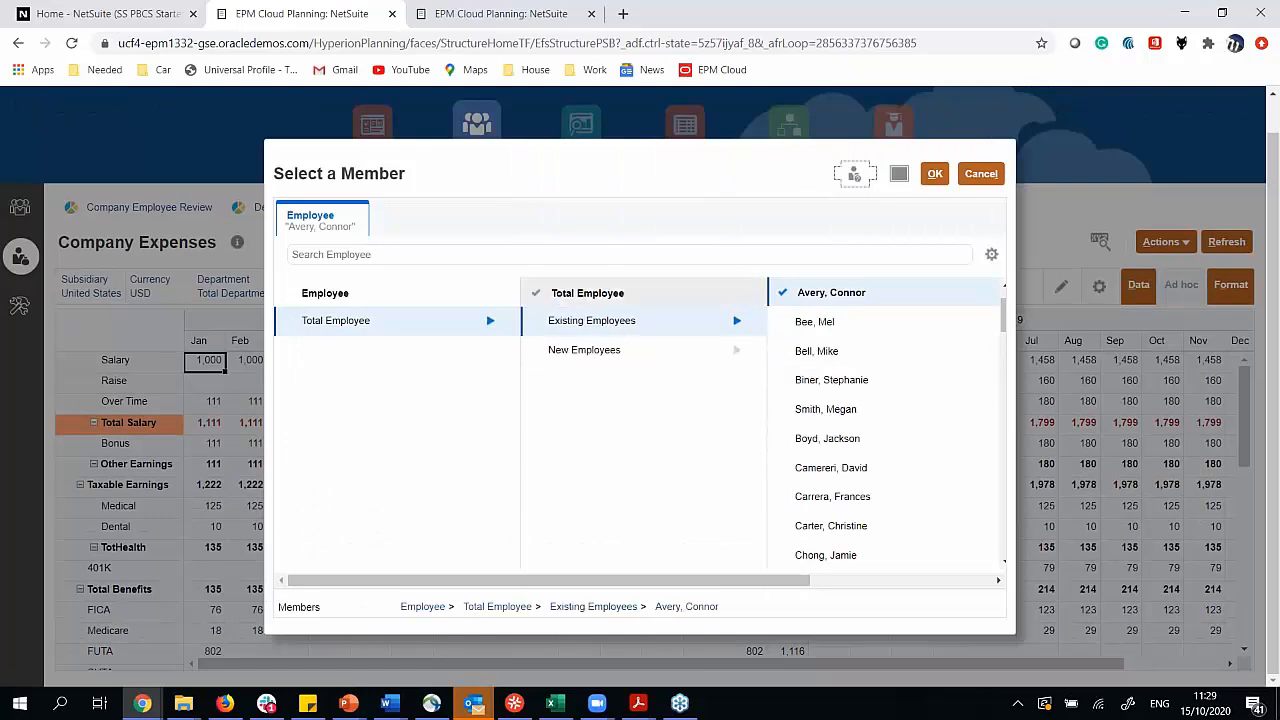
{"action": "left_click", "coordinate": [536, 293]}
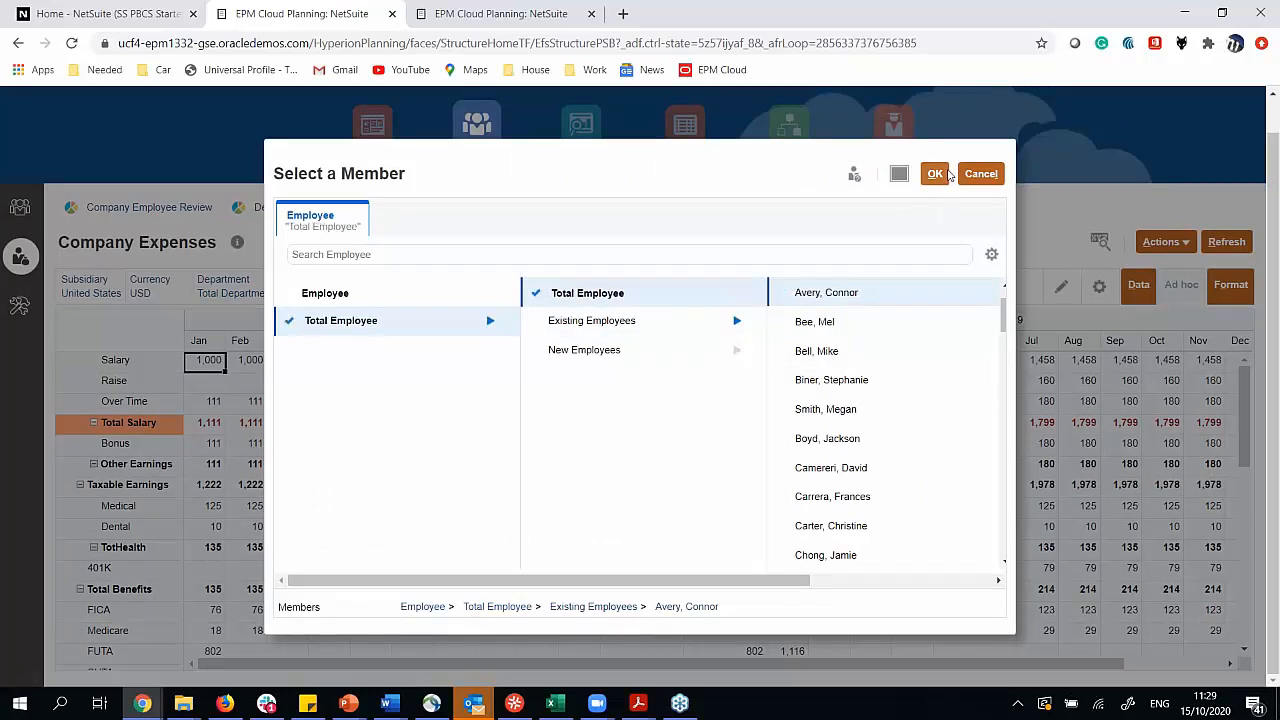
{"action": "left_click", "coordinate": [940, 175]}
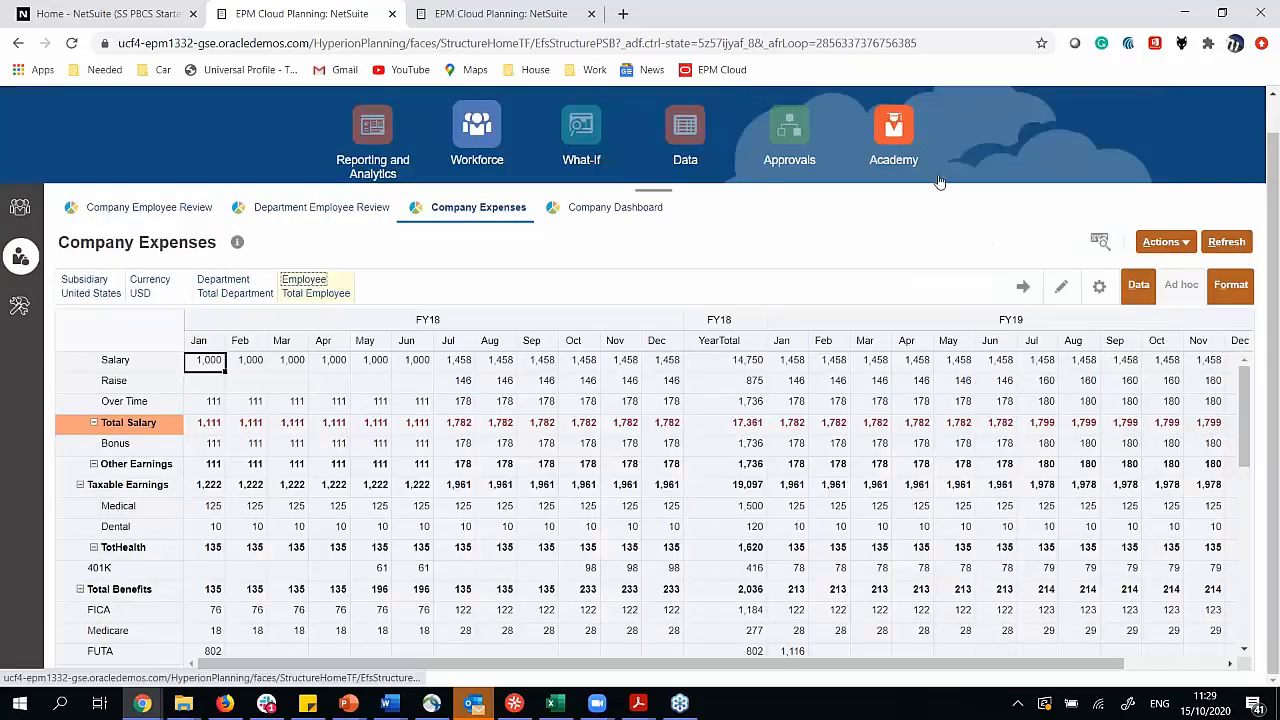
{"action": "left_click", "coordinate": [1025, 287]}
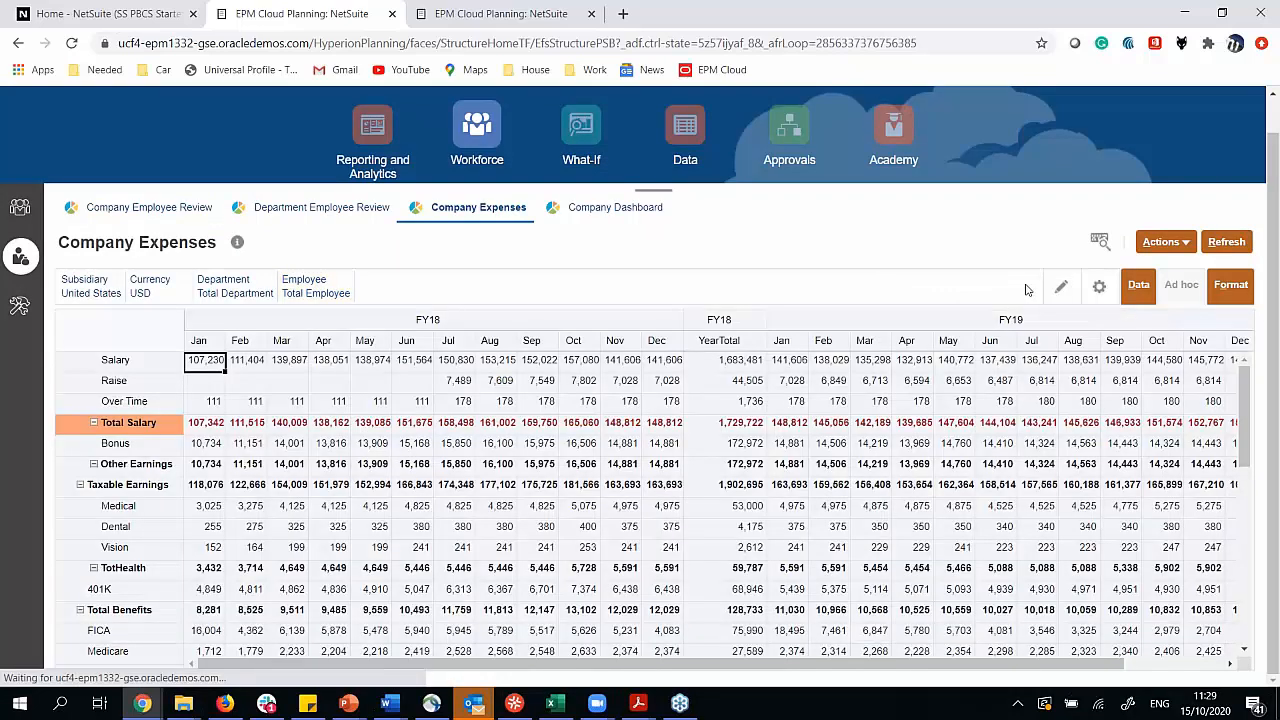
Review the company-wide salary, earnings and benefits lines in Company Expenses, and open the Company Dashboard.
{"action": "scroll", "coordinate": [249, 579], "scroll_direction": "up", "scroll_amount": 1}
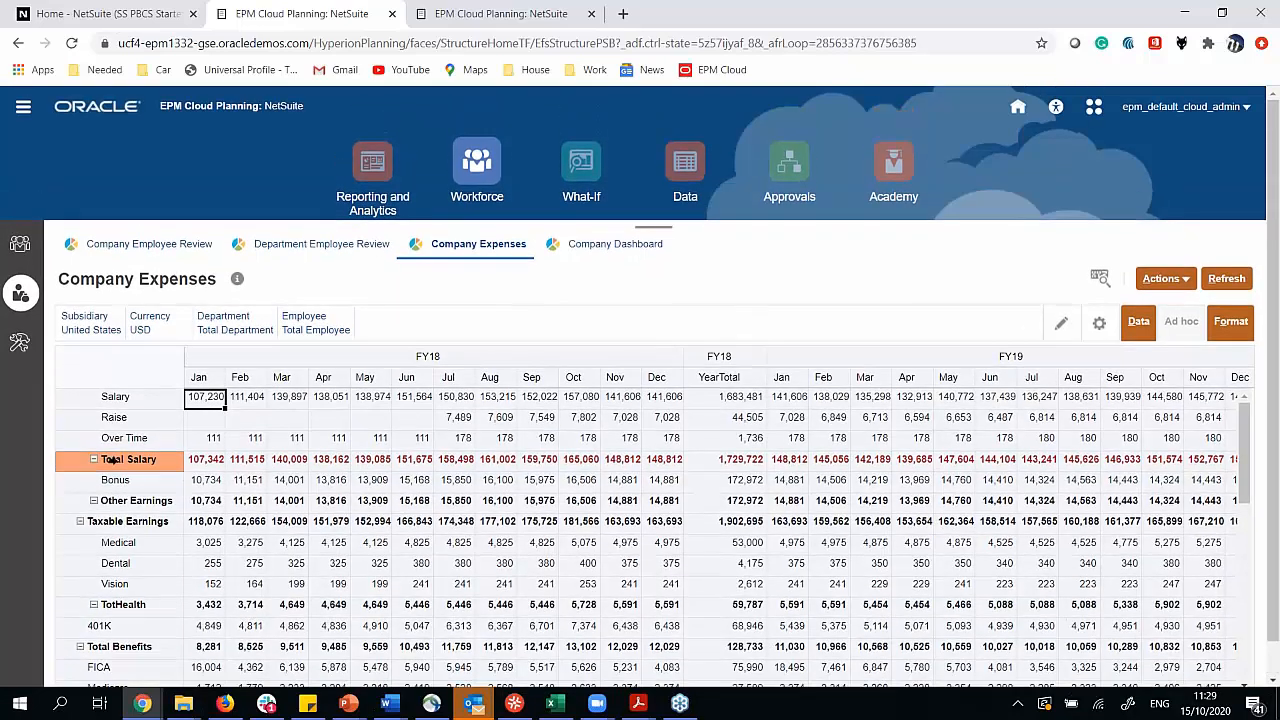
{"action": "scroll", "coordinate": [128, 450], "scroll_direction": "down", "scroll_amount": 1}
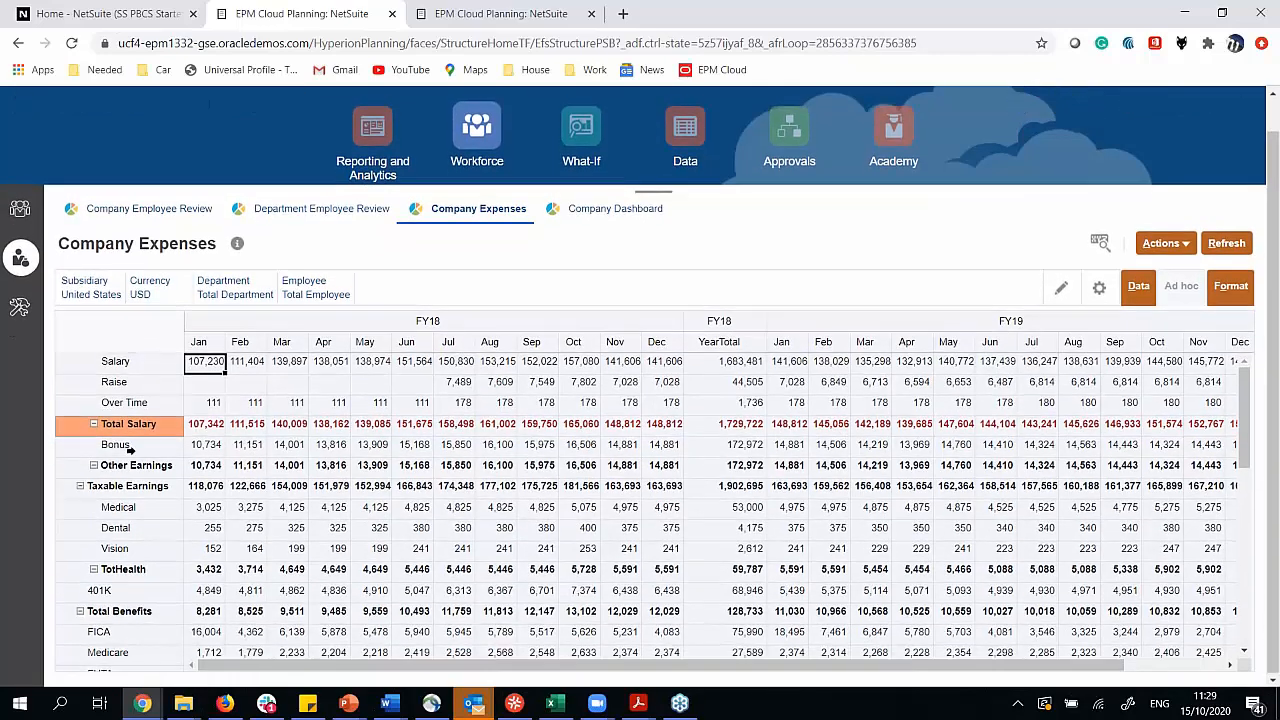
{"action": "scroll", "coordinate": [129, 450], "scroll_direction": "up", "scroll_amount": 1}
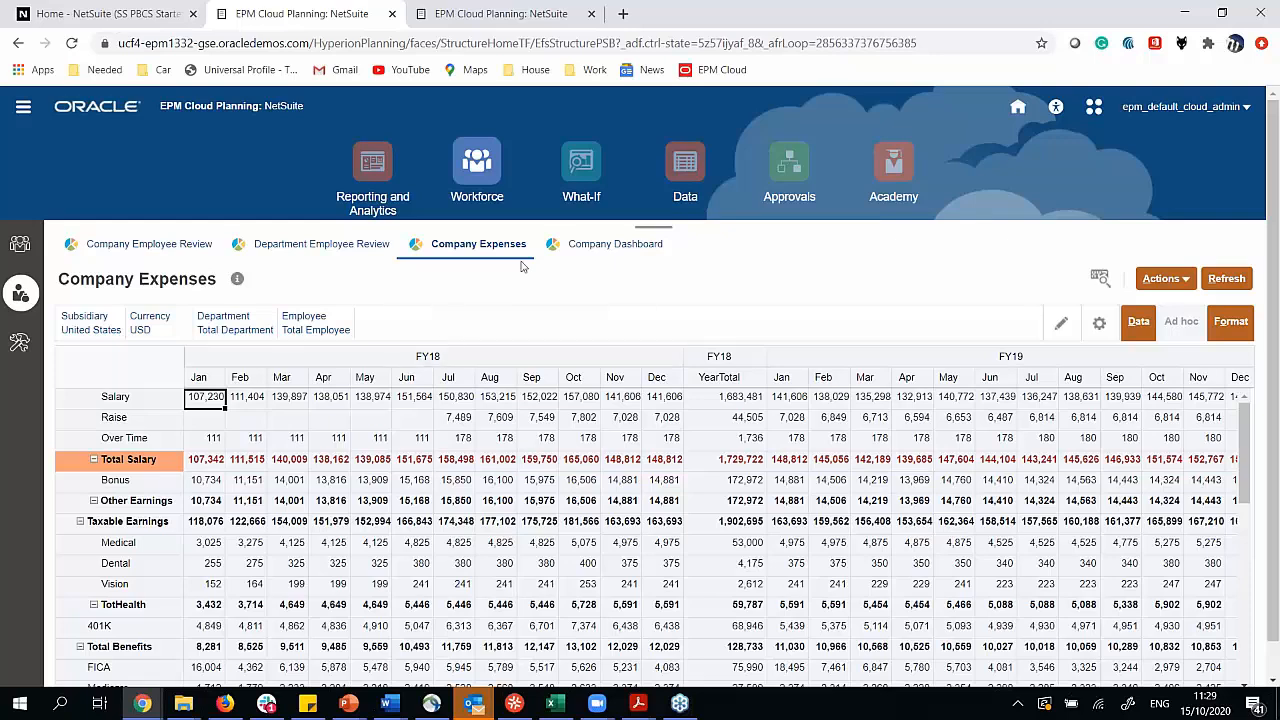
{"action": "left_click", "coordinate": [606, 244]}
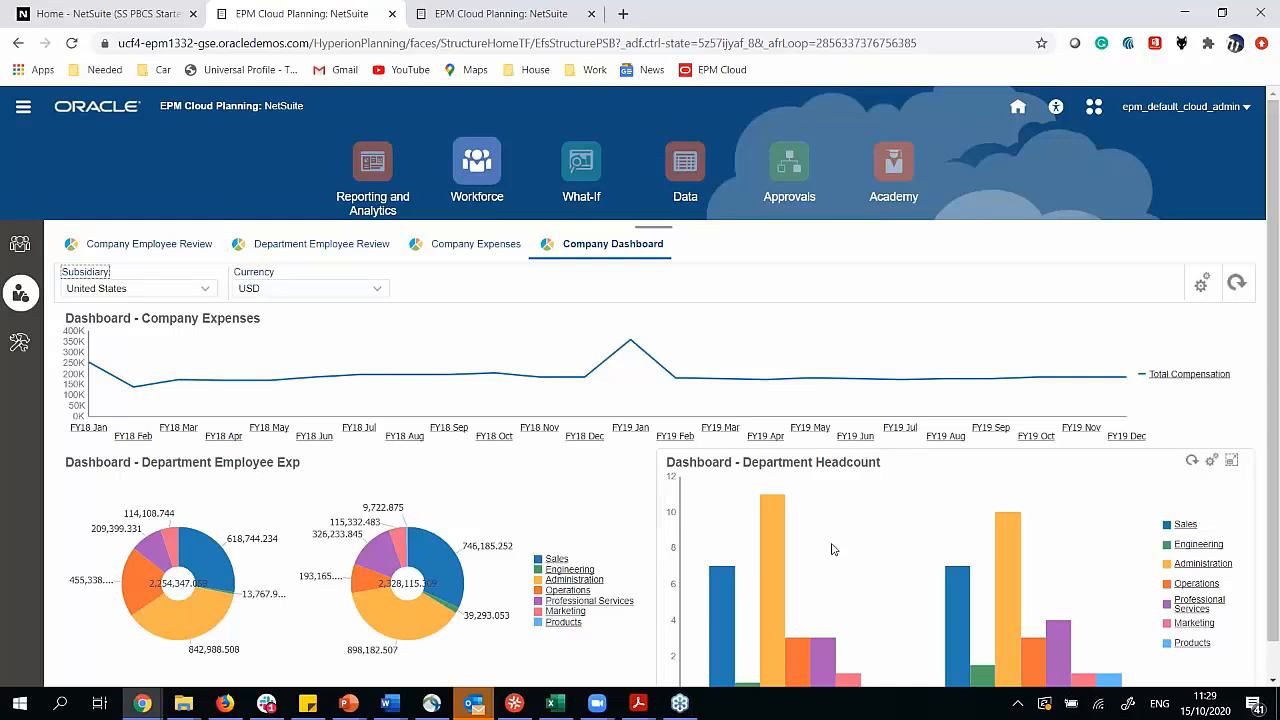
Open the Pay Schedule at the FY19 February workdays cell, and highlight the 401K % row in Annual Assumptions.
{"action": "left_click", "coordinate": [28, 343]}
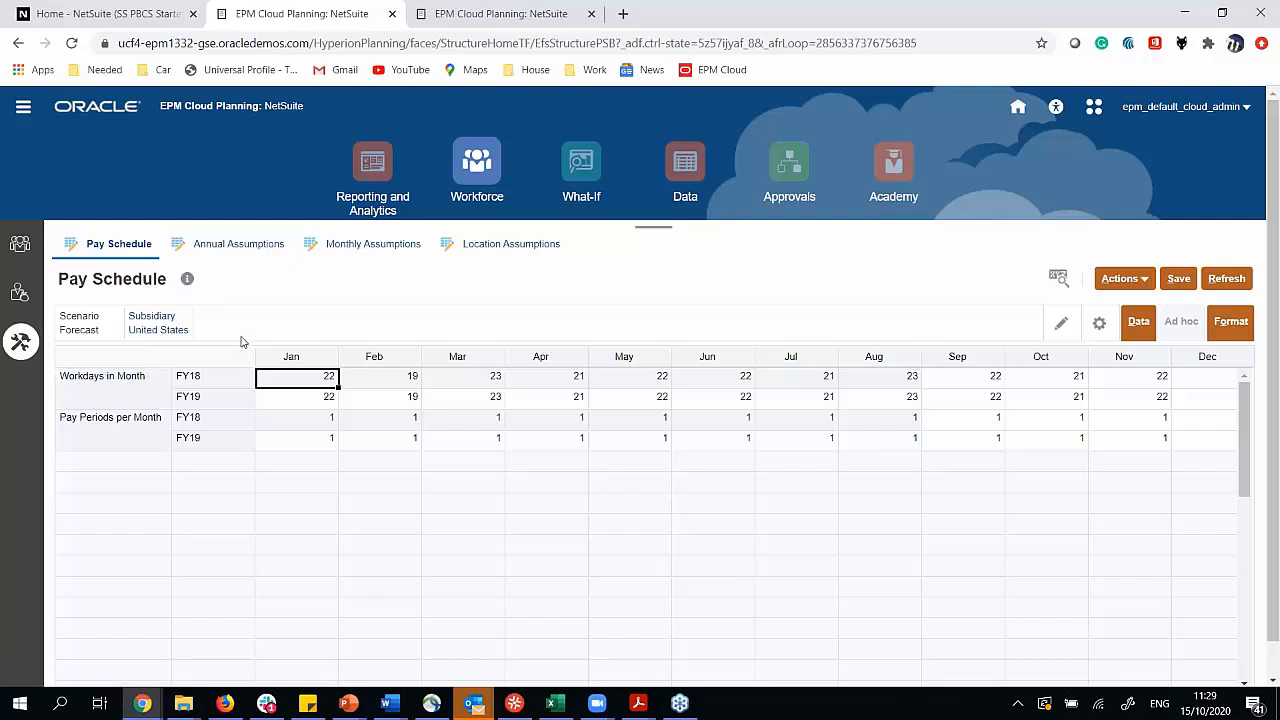
{"action": "double_click", "coordinate": [379, 403]}
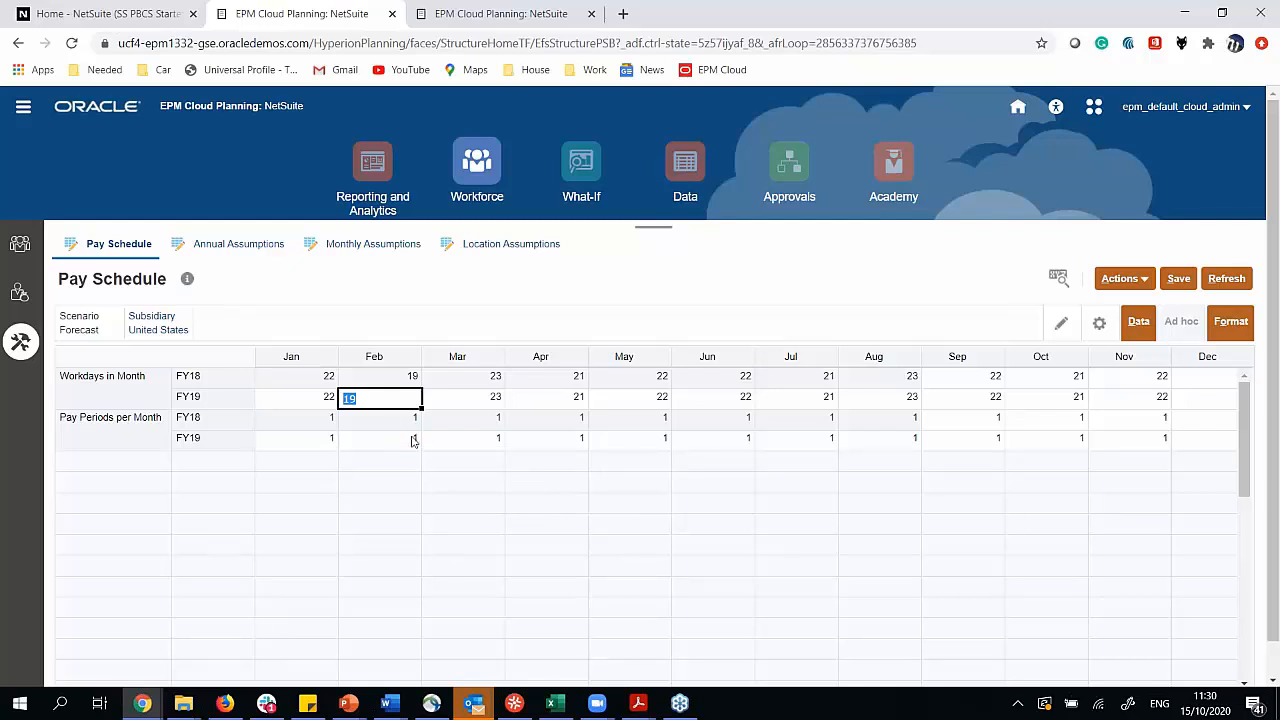
{"action": "left_click", "coordinate": [238, 244]}
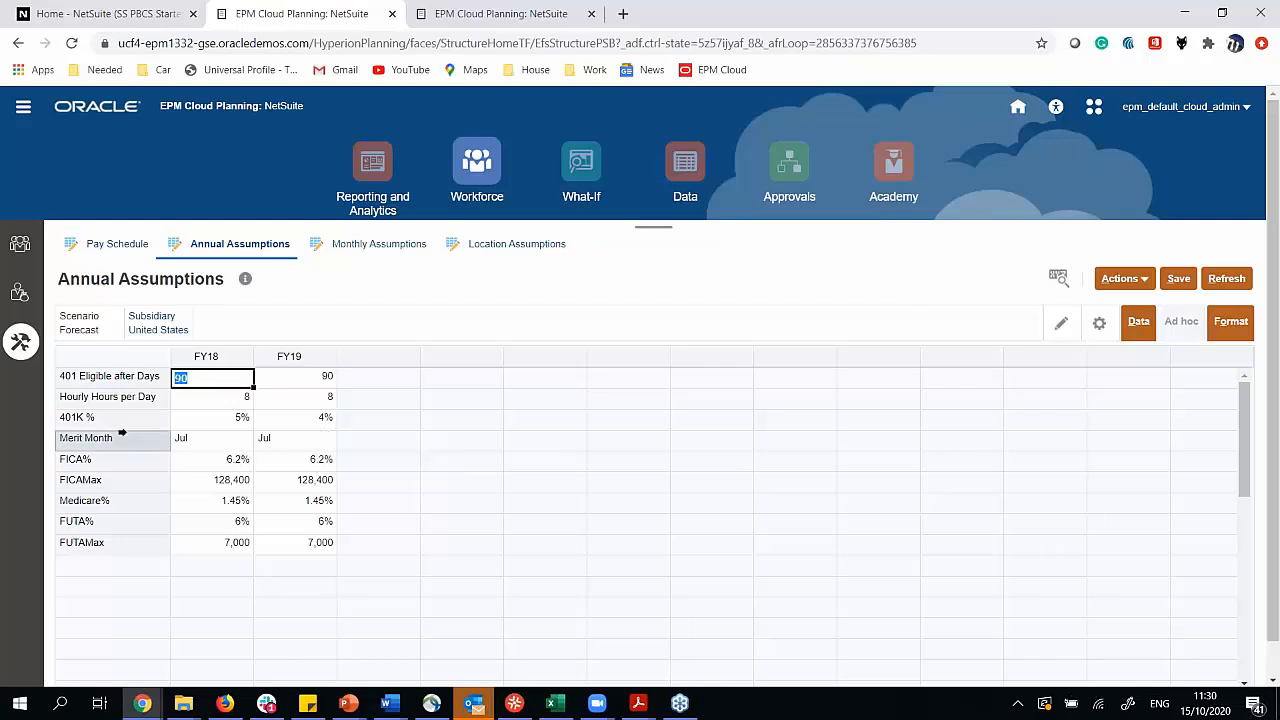
{"action": "left_click", "coordinate": [80, 417]}
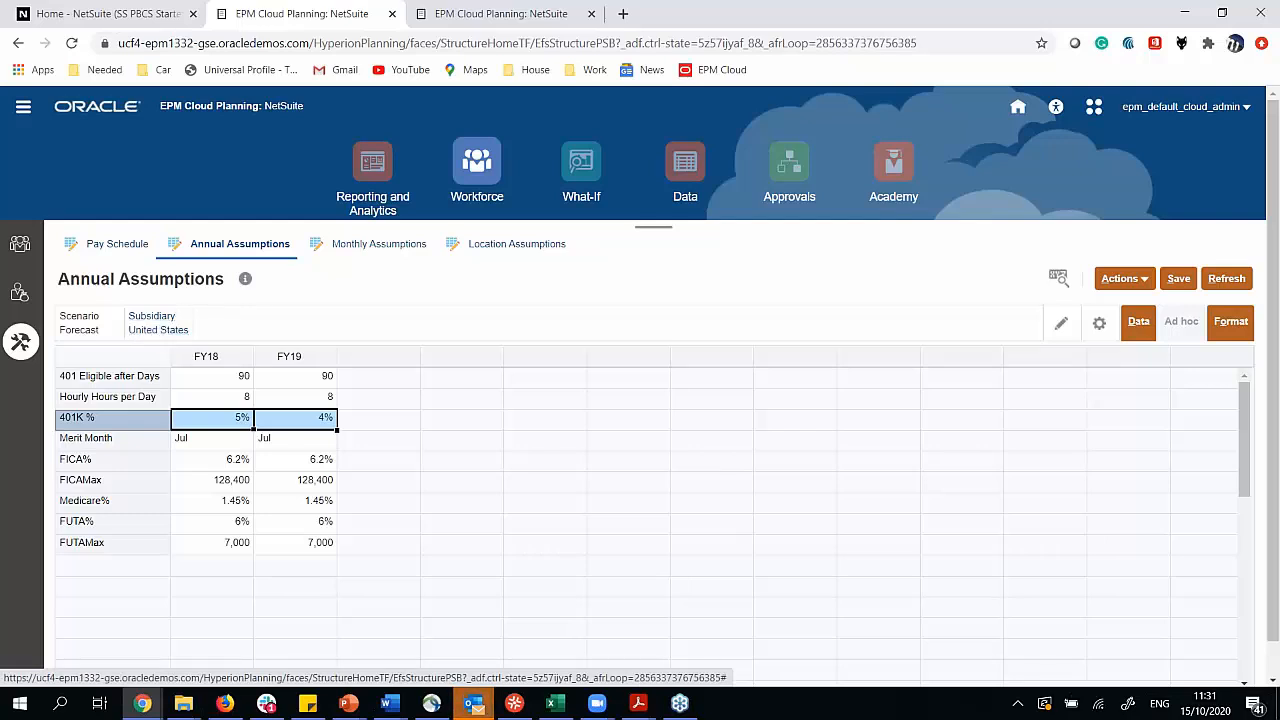
Review the medical, dental and vision rates in Monthly Assumptions, and open the state payroll tax rates in Location Assumptions.
{"action": "left_click", "coordinate": [370, 245]}
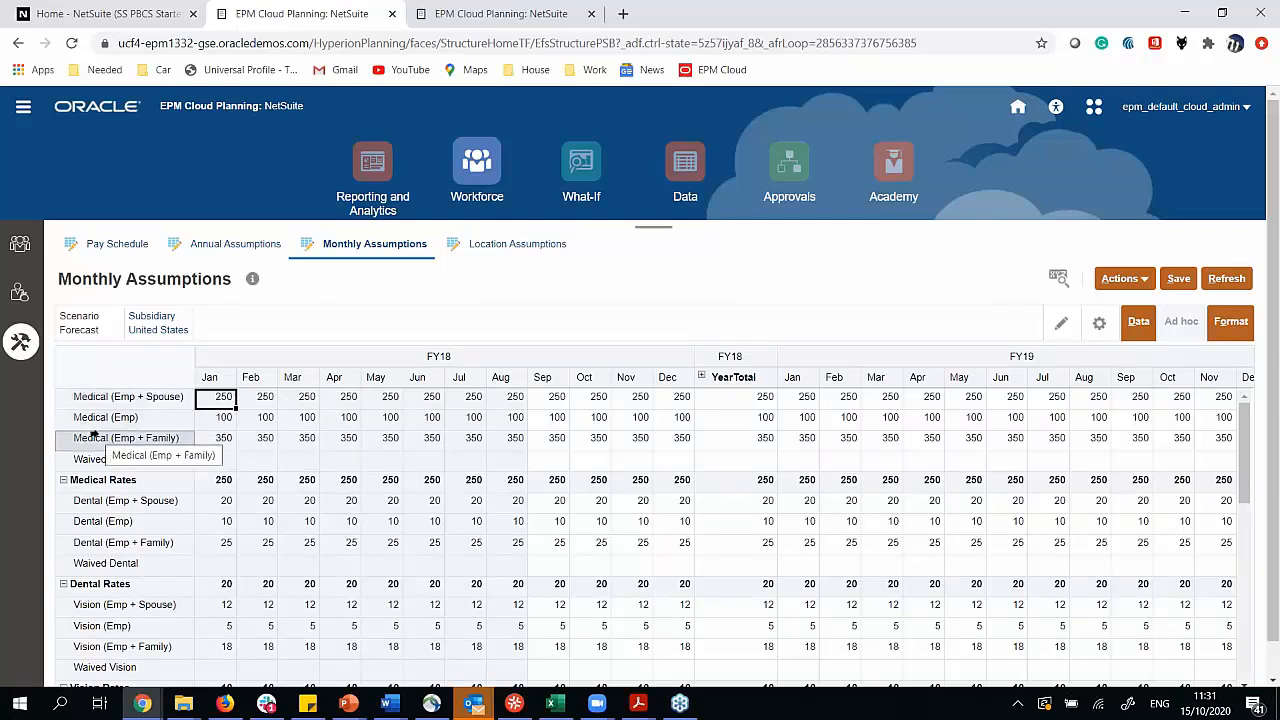
{"action": "scroll", "coordinate": [101, 484], "scroll_direction": "down", "scroll_amount": 1}
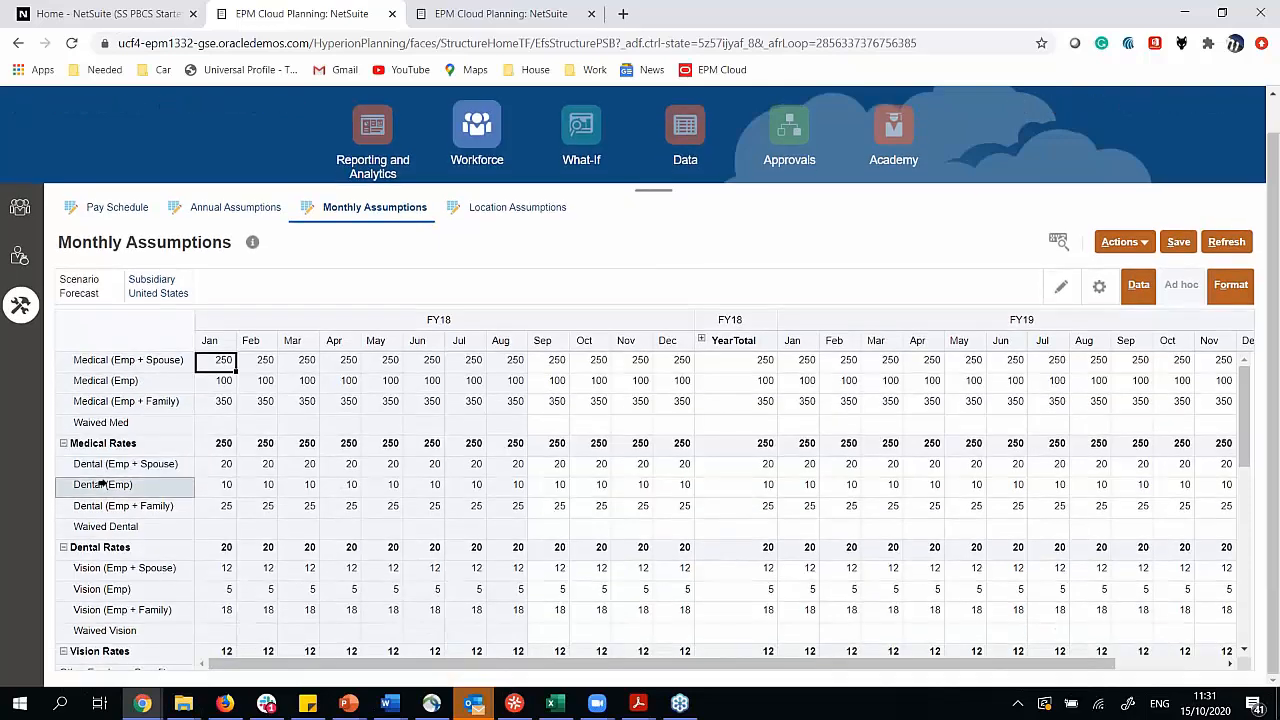
{"action": "left_click_drag", "start_coordinate": [1243, 395], "coordinate": [1246, 361]}
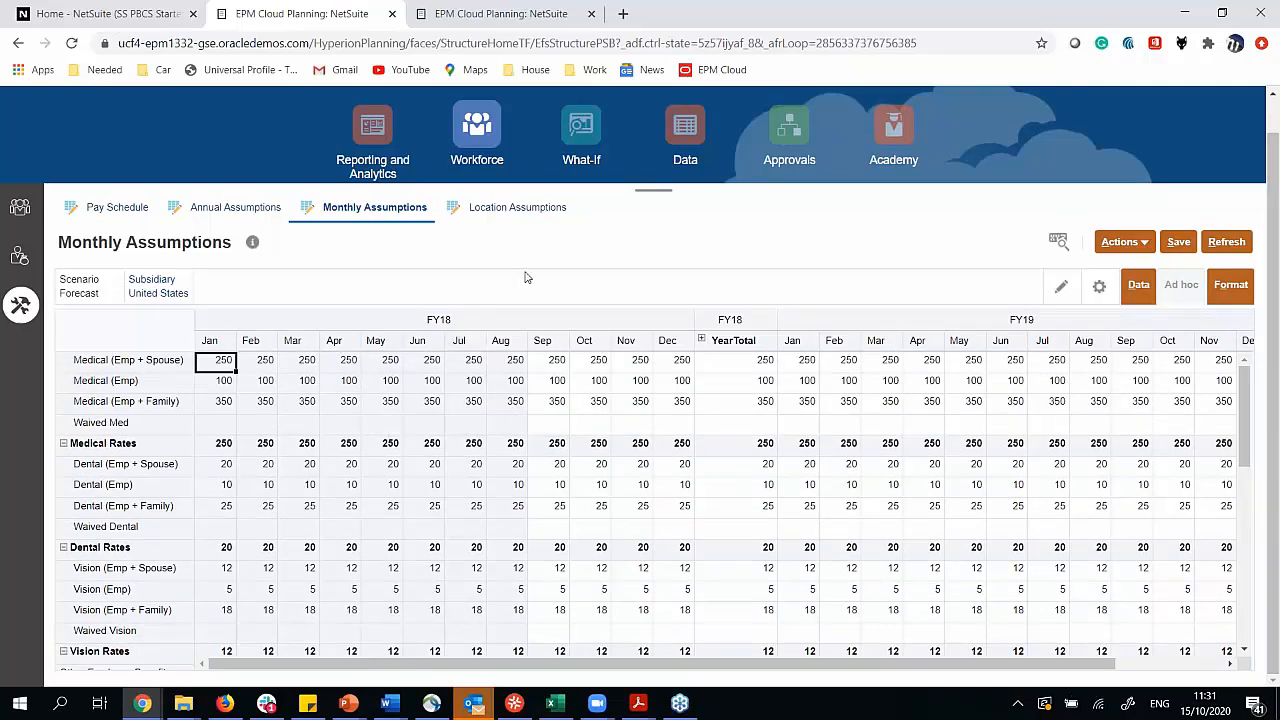
{"action": "left_click", "coordinate": [519, 209]}
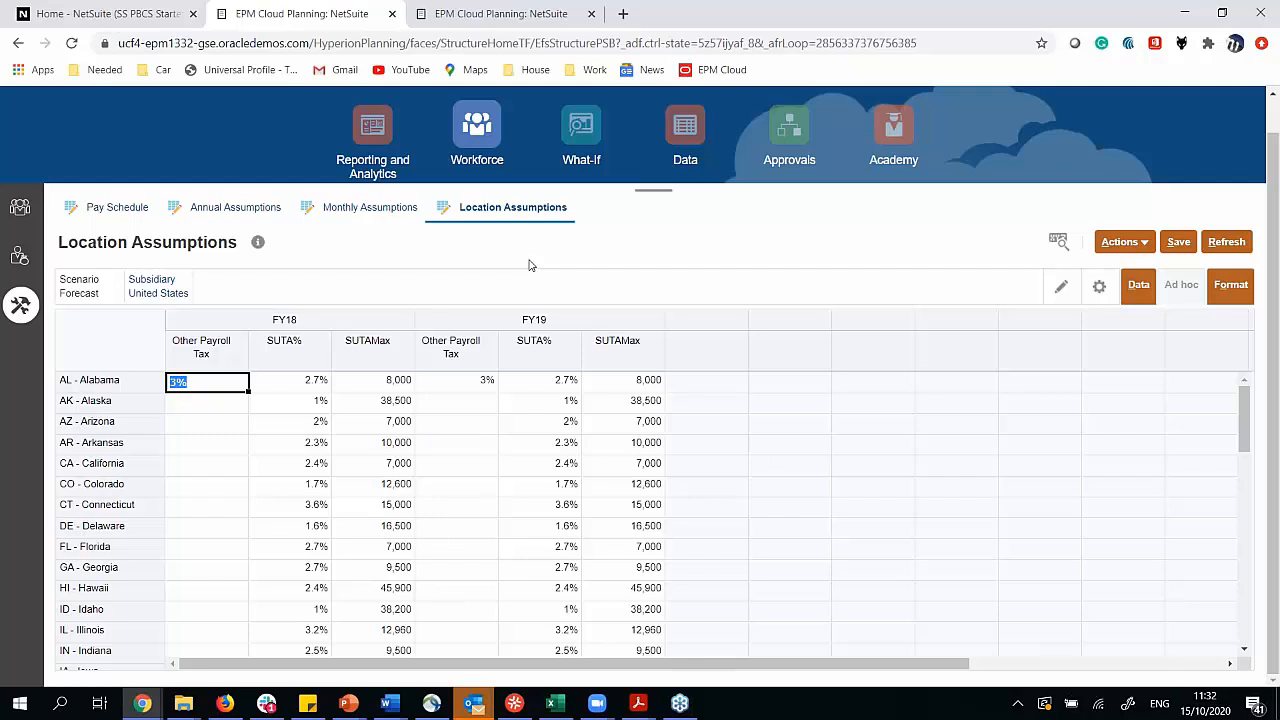
{"action": "scroll", "coordinate": [530, 265], "scroll_direction": "up", "scroll_amount": 1}
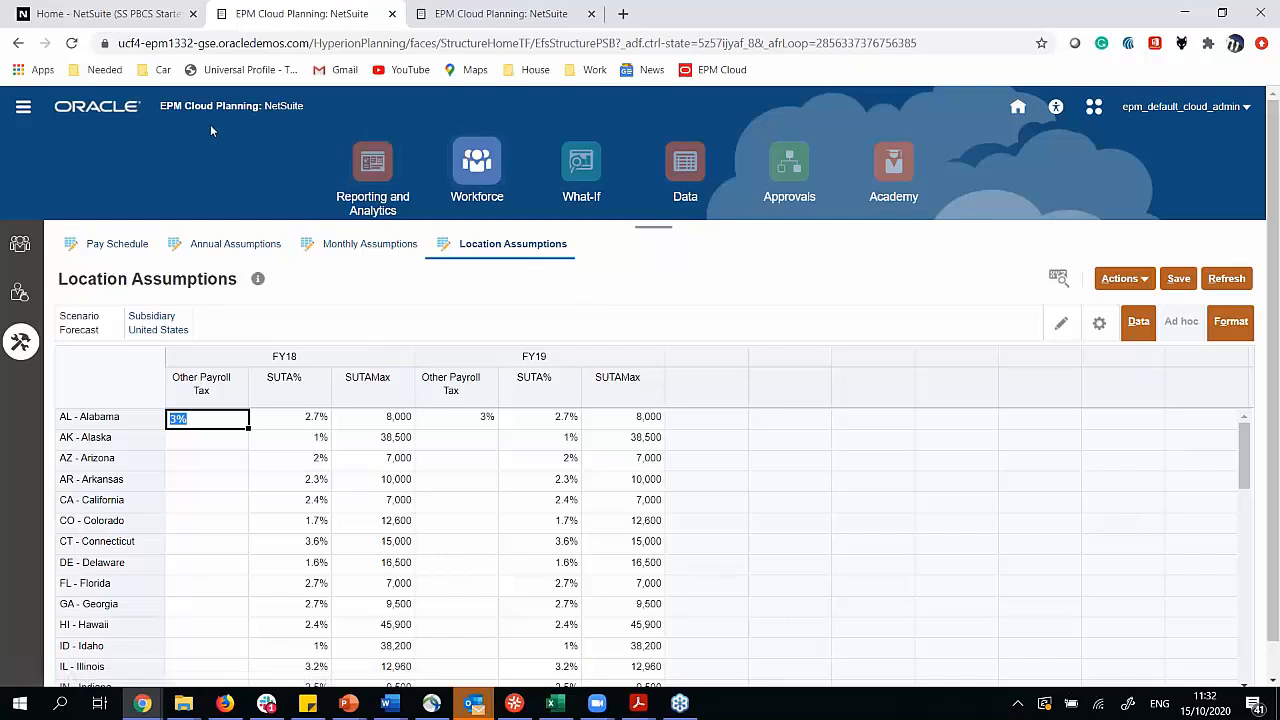
Return to the home page and review the Profitability, Efficiency and Leverage, Y-o-Y Growth and Product Segment Analysis dashboards in Reporting and Analytics.
{"action": "left_click", "coordinate": [114, 110]}
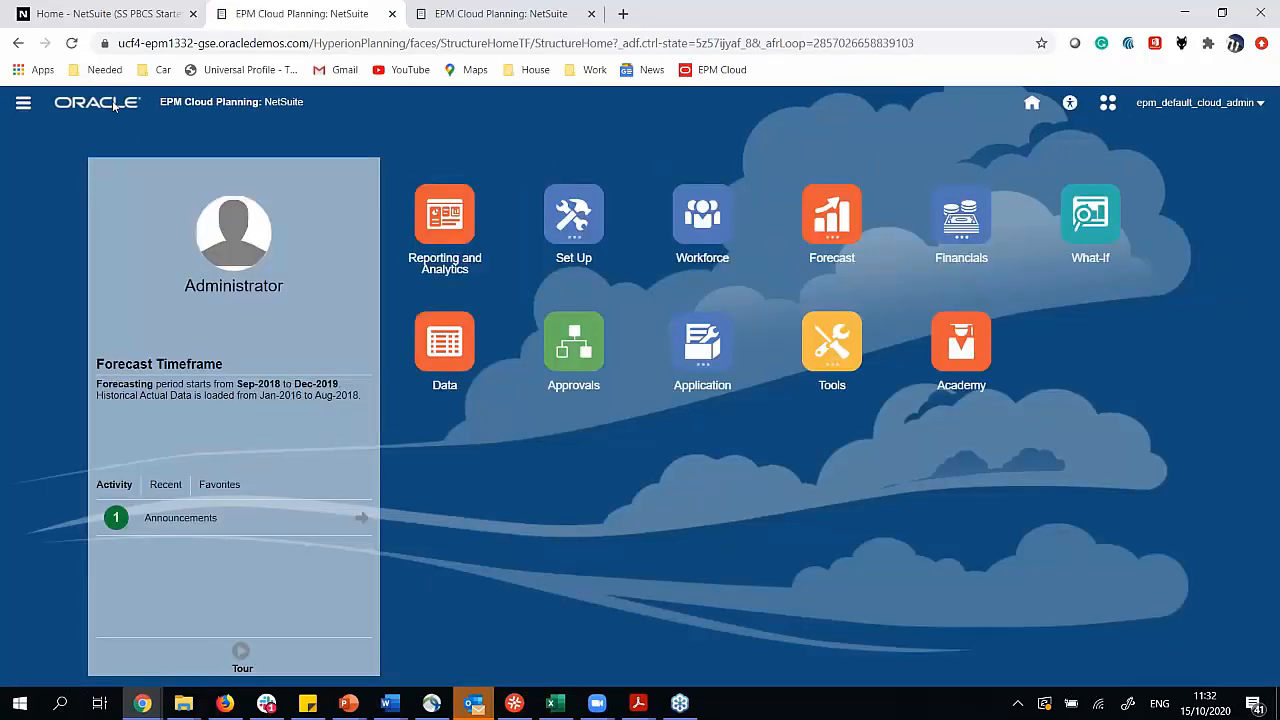
{"action": "left_click", "coordinate": [452, 232]}
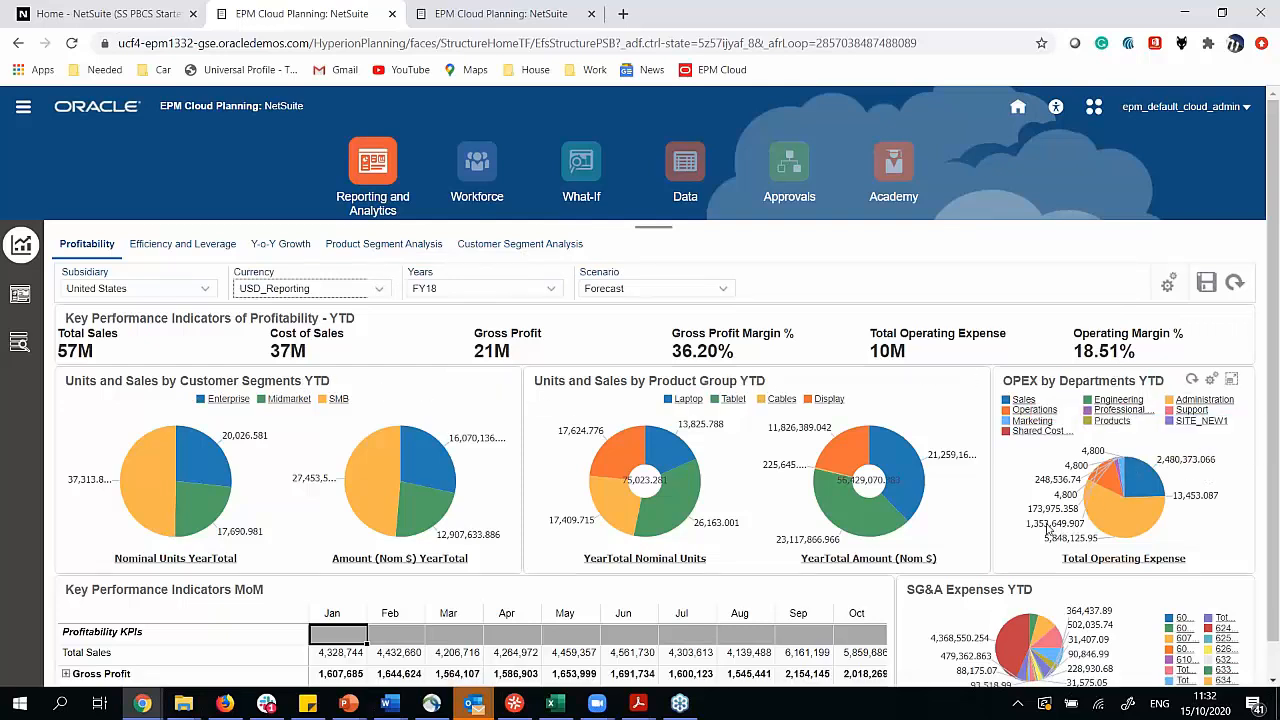
{"action": "left_click", "coordinate": [177, 246]}
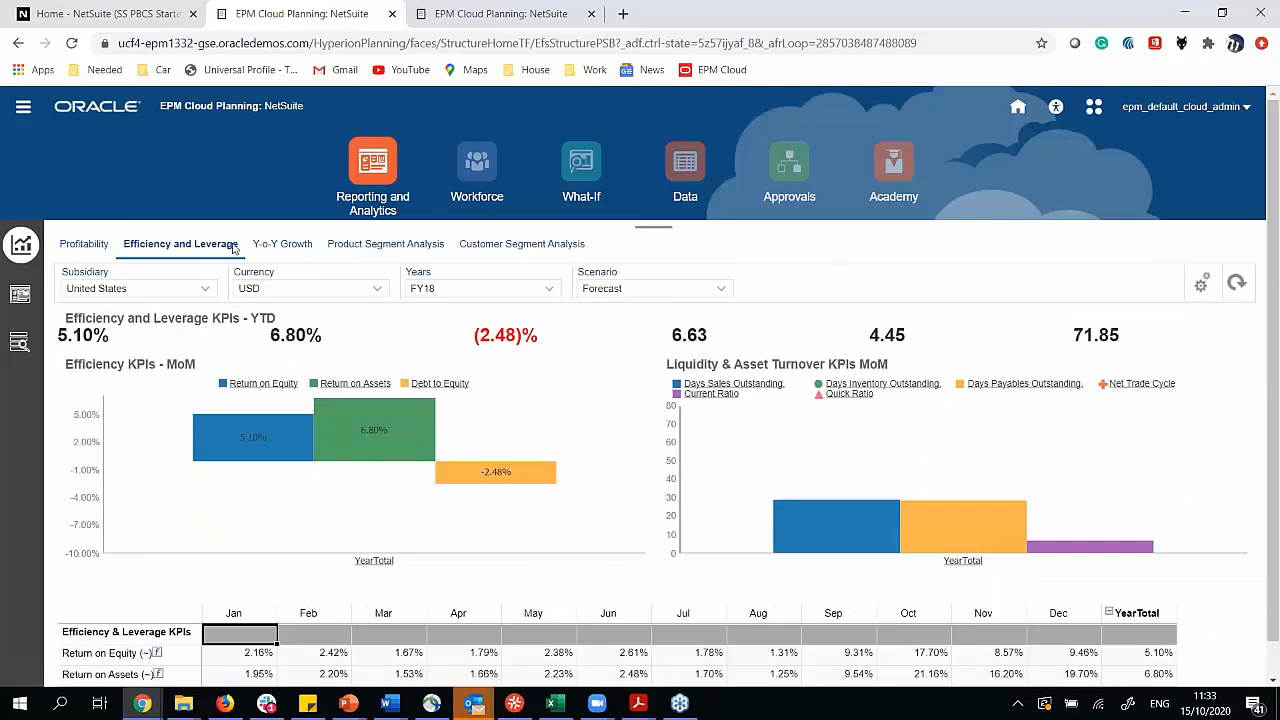
{"action": "left_click", "coordinate": [282, 246]}
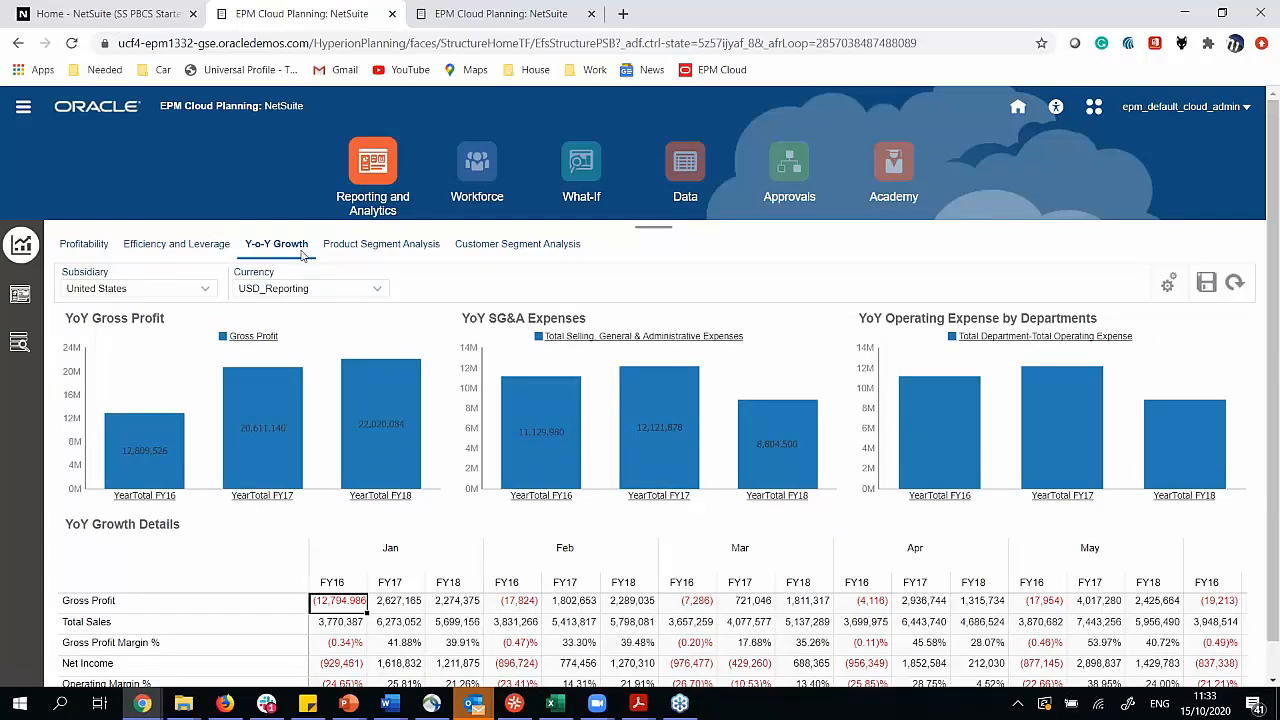
{"action": "left_click", "coordinate": [352, 246]}
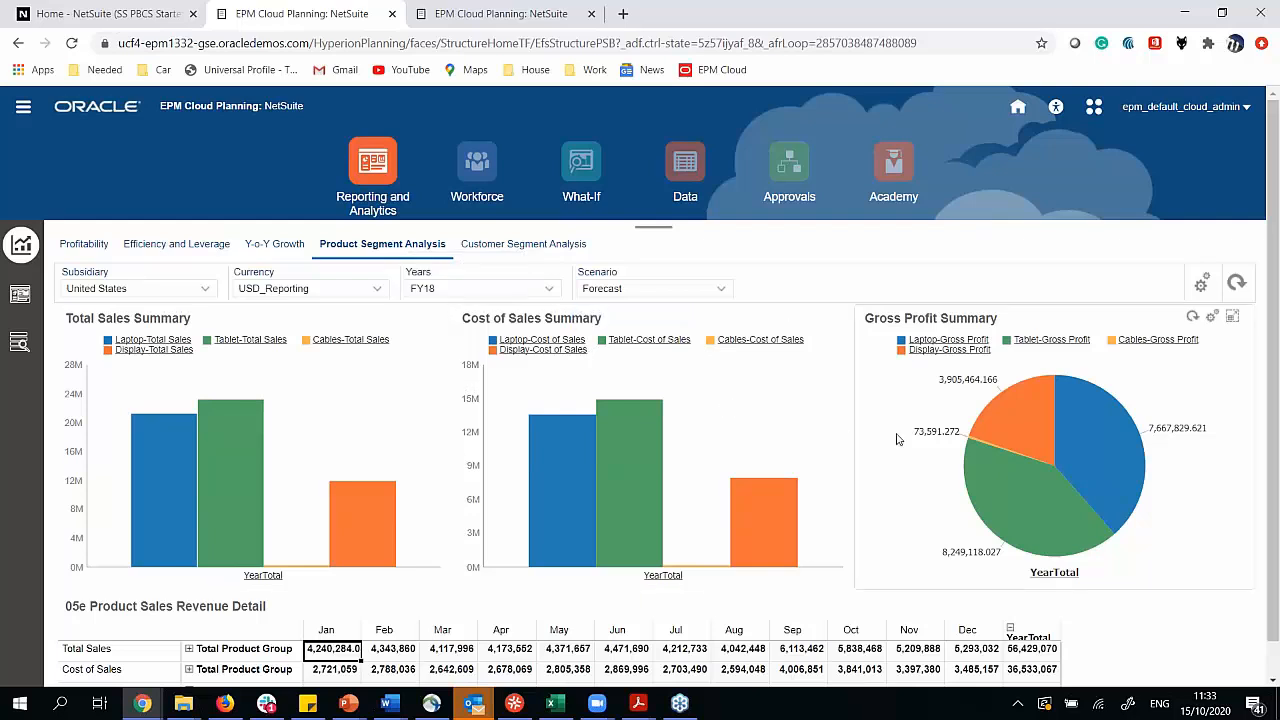
{"action": "scroll", "coordinate": [882, 505], "scroll_direction": "down", "scroll_amount": 1}
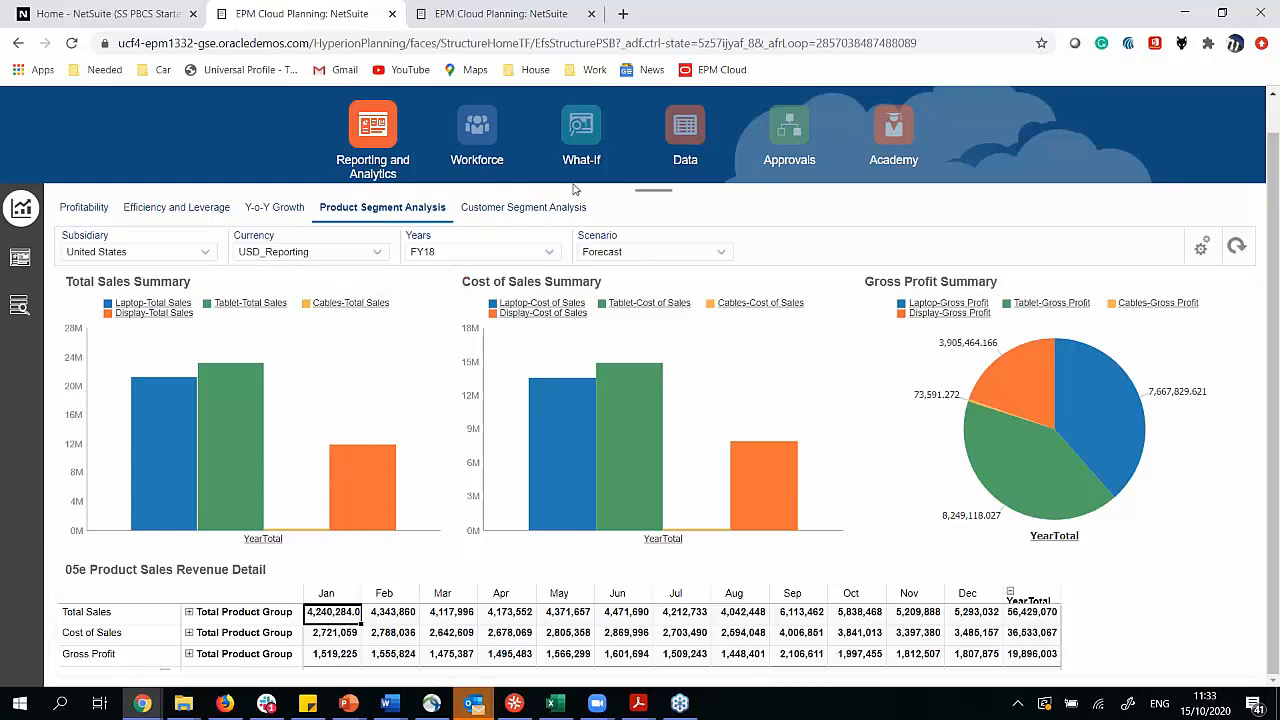
Review the Customer Segment Analysis, the Income Statement dashboard and the Variance Dashboard in Reporting and Analytics.
{"action": "left_click", "coordinate": [557, 214]}
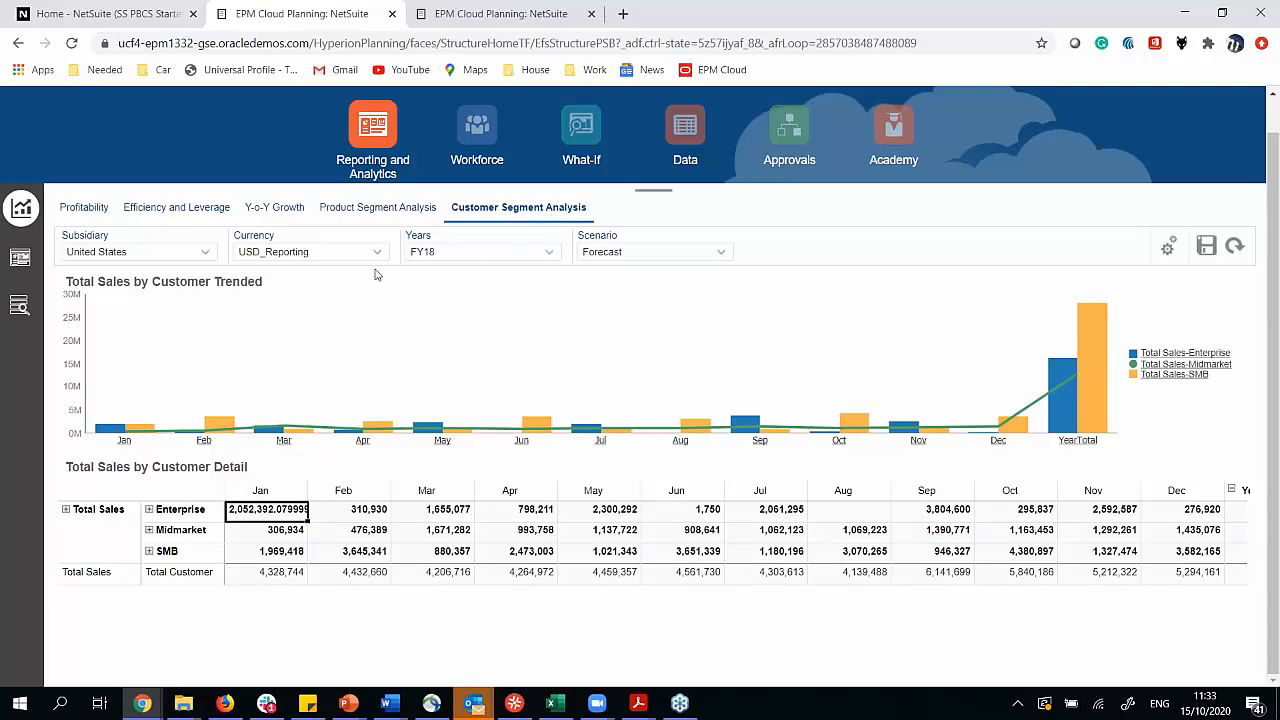
{"action": "left_click", "coordinate": [20, 258]}
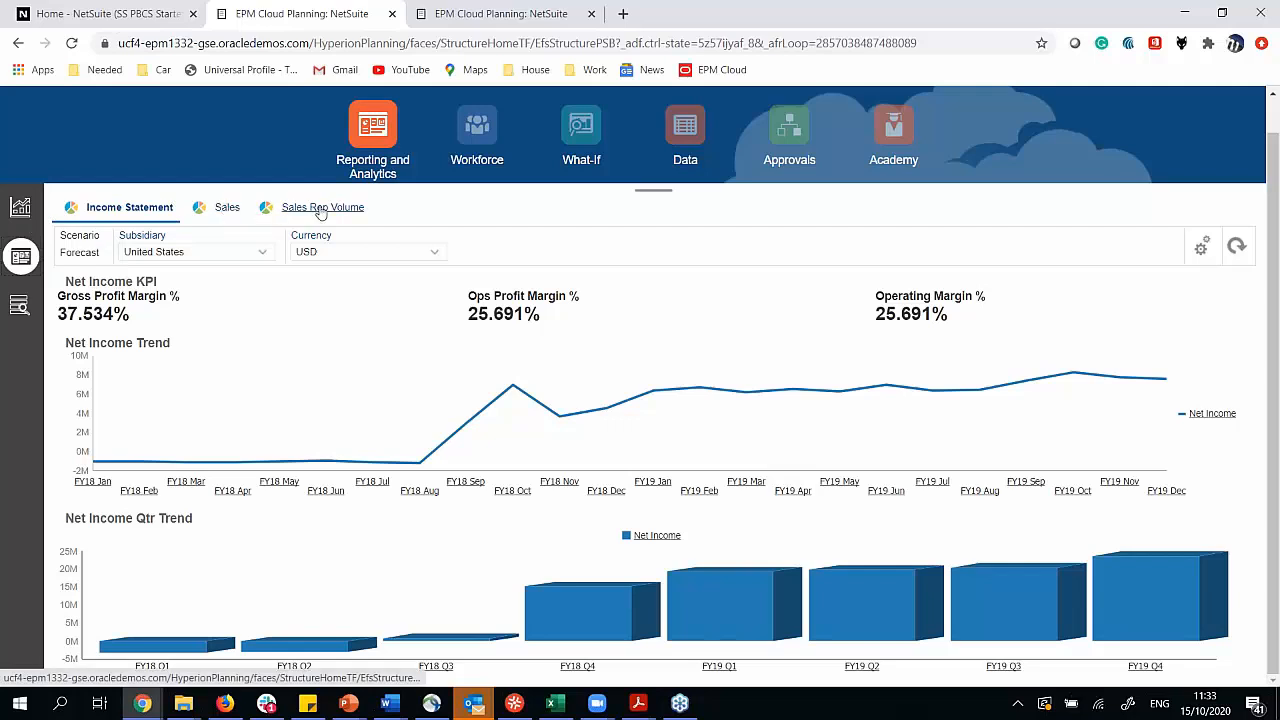
{"action": "left_click", "coordinate": [20, 304]}
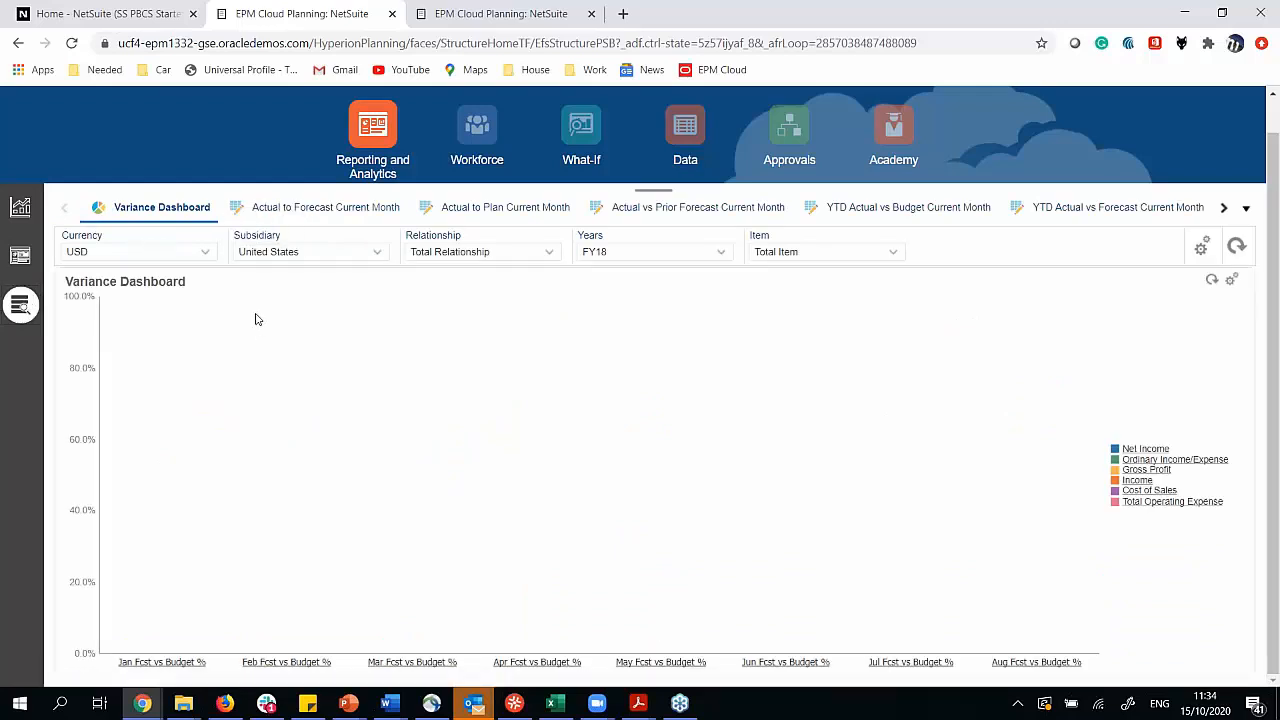
Compare the variance forms for actual against forecast and plan, covering current month, YTD and full year, ending on YTD Actual vs Budget Current Month.
{"action": "left_click", "coordinate": [288, 209]}
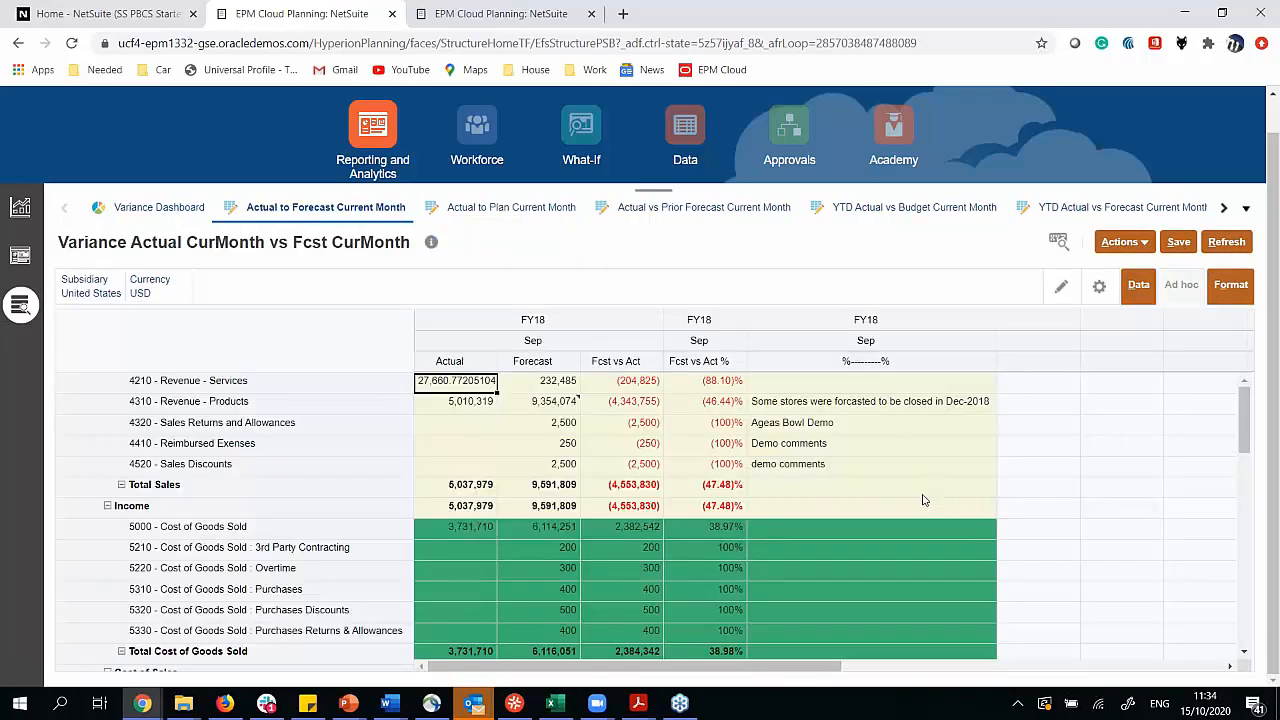
{"action": "scroll", "coordinate": [800, 438], "scroll_direction": "down", "scroll_amount": 2}
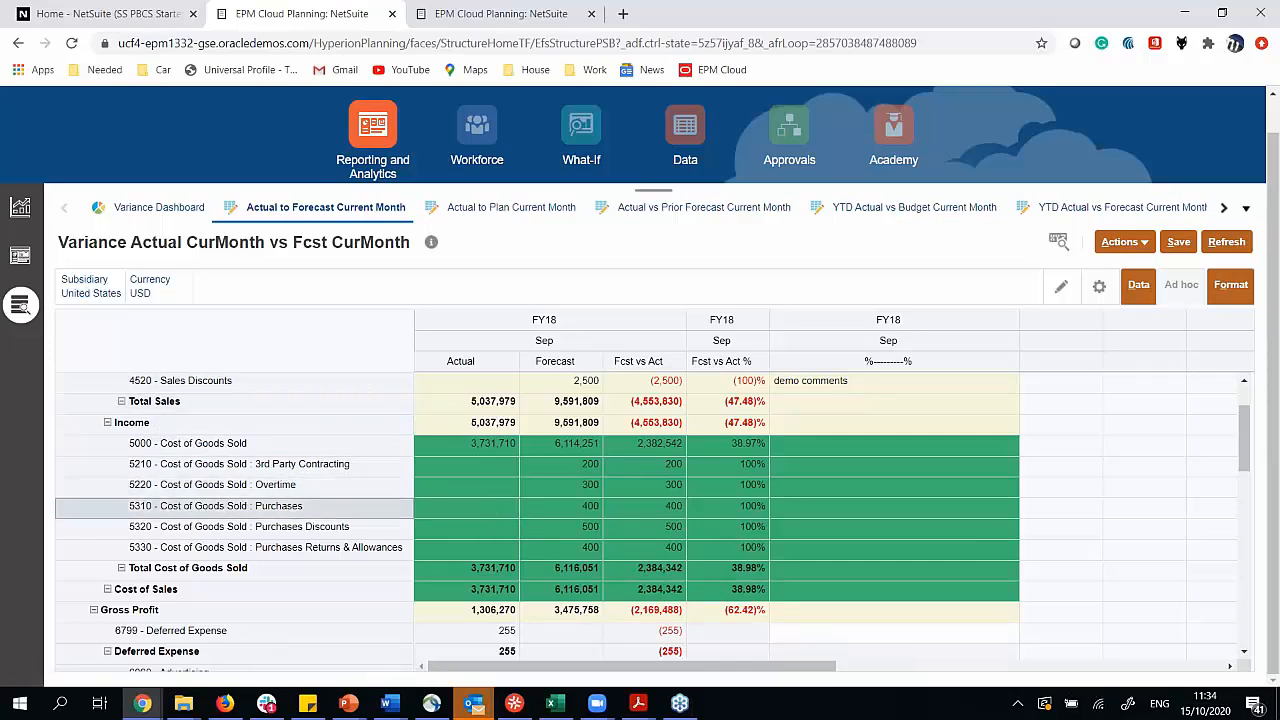
{"action": "scroll", "coordinate": [417, 508], "scroll_direction": "up", "scroll_amount": 2}
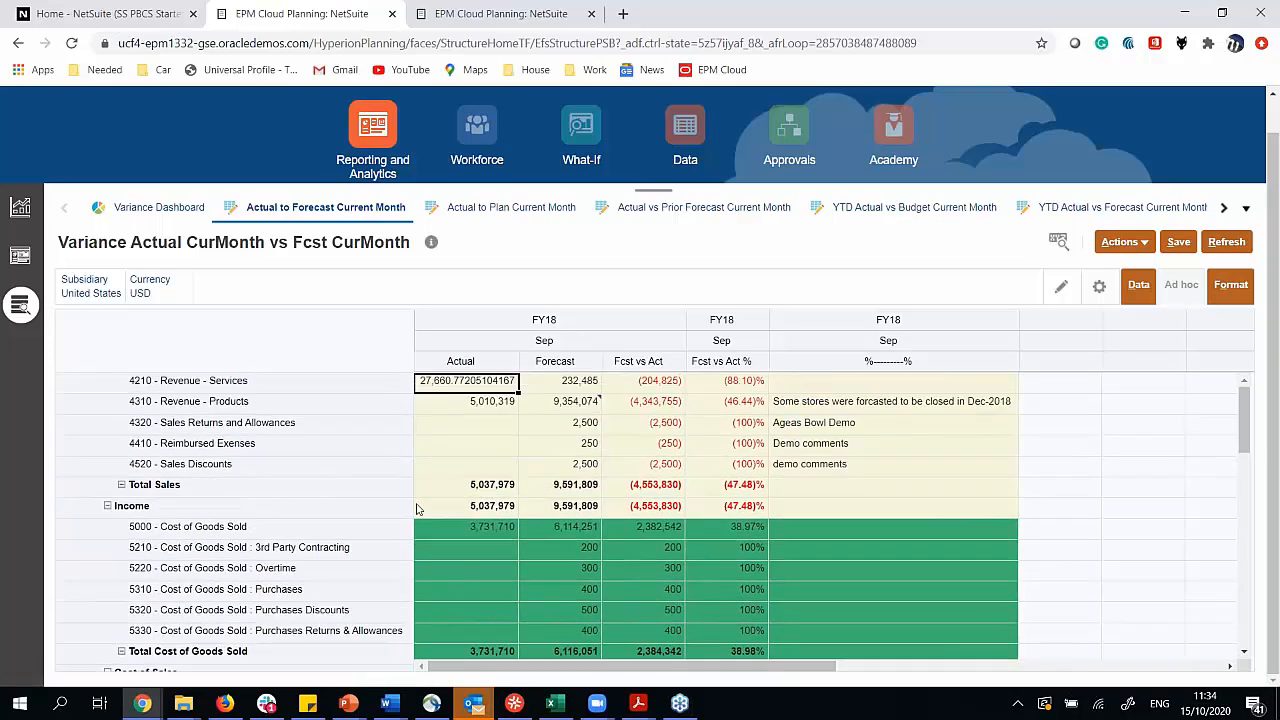
{"action": "left_click", "coordinate": [499, 216]}
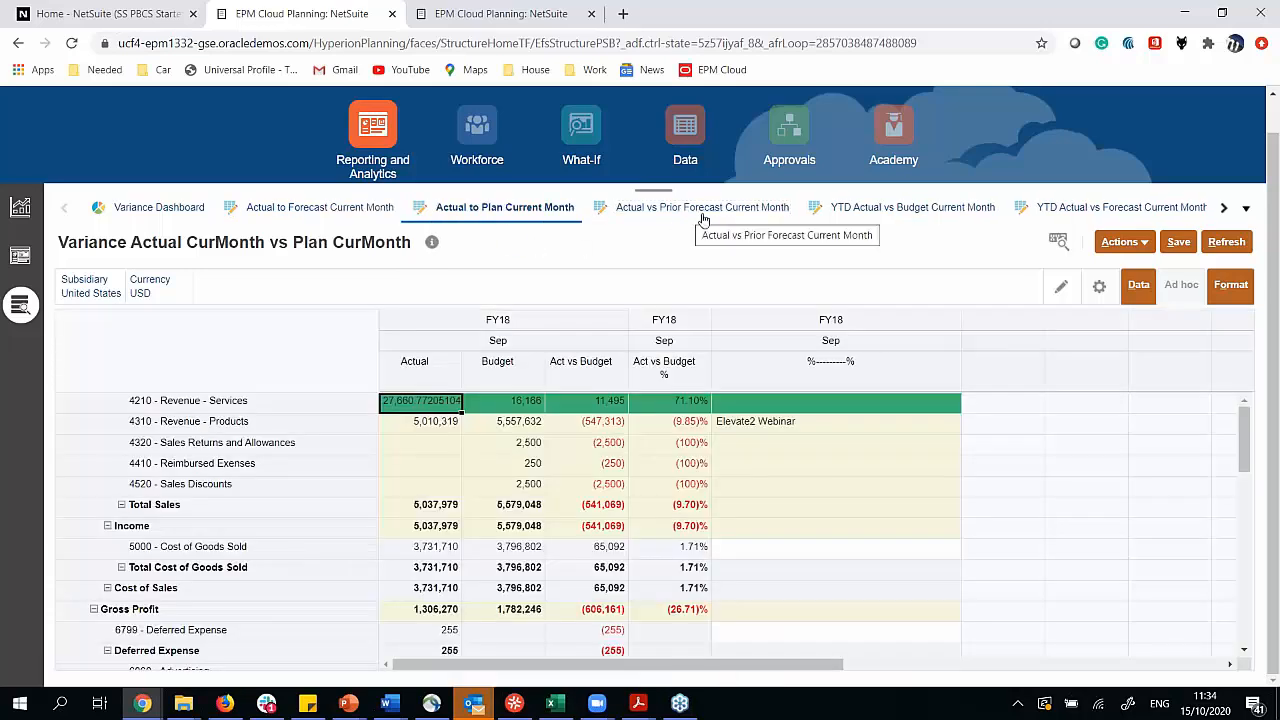
{"action": "left_click", "coordinate": [860, 209]}
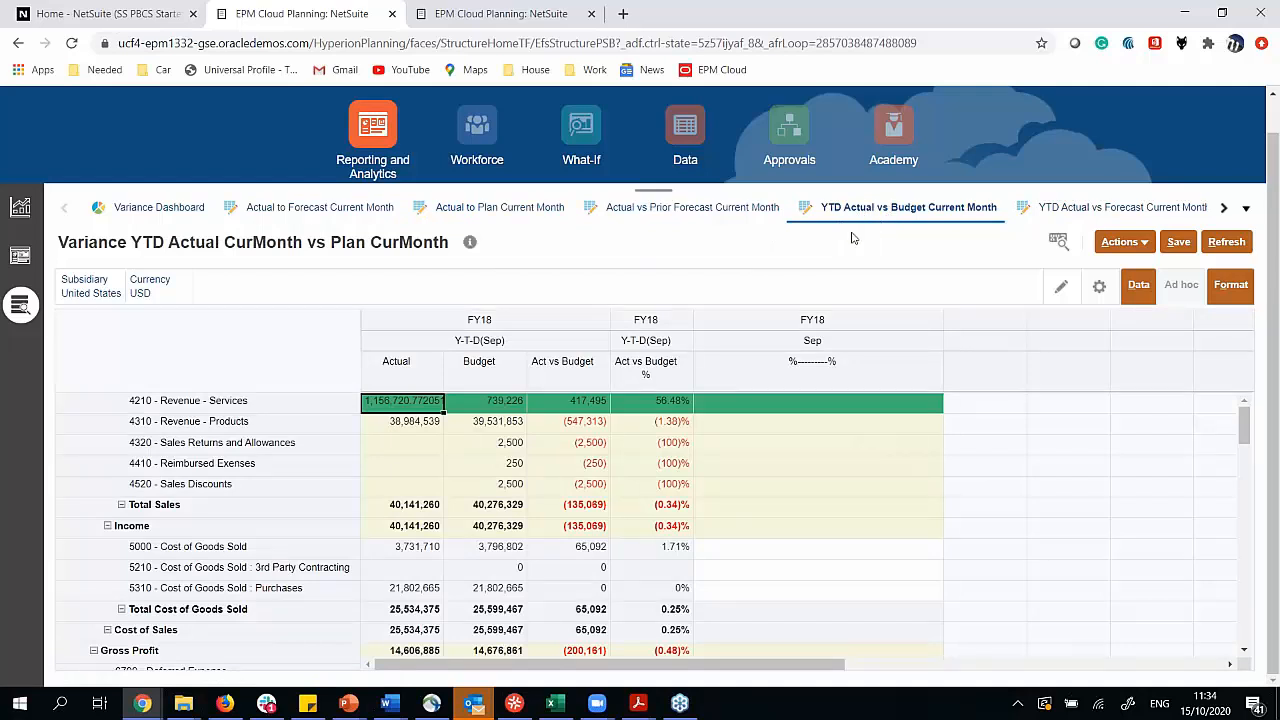
{"action": "left_click", "coordinate": [1218, 208]}
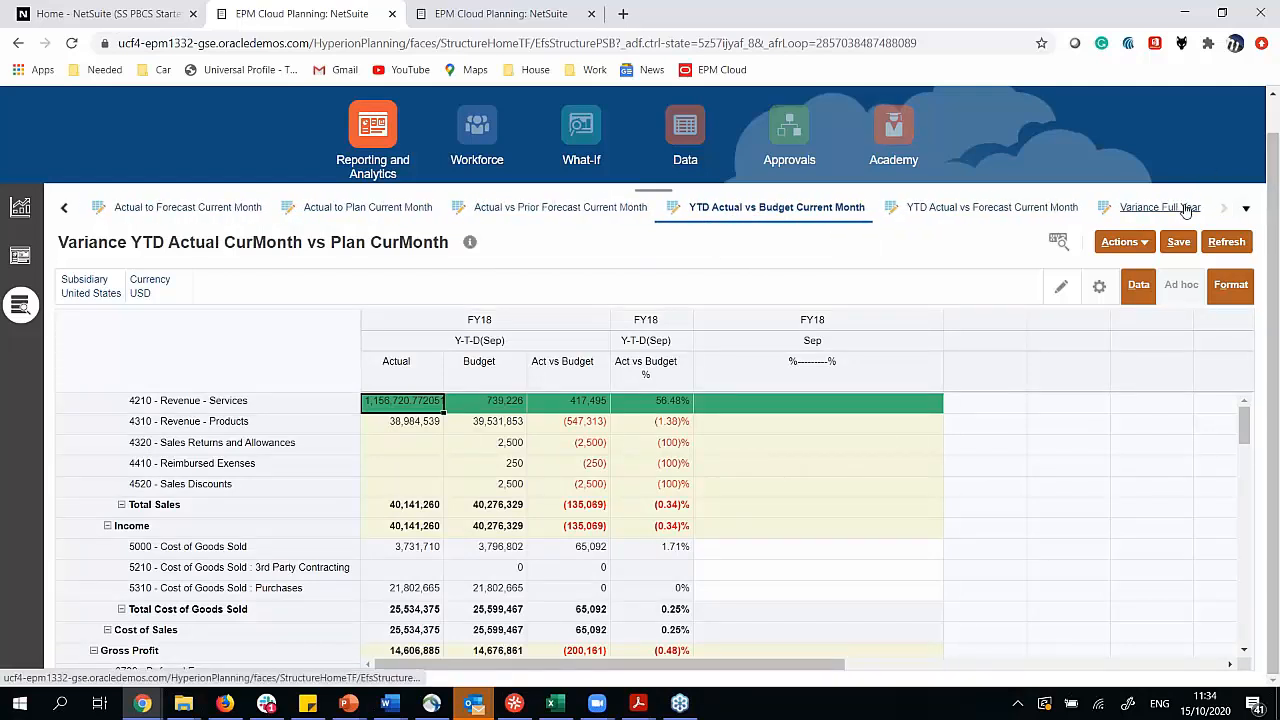
{"action": "left_click", "coordinate": [1187, 208]}
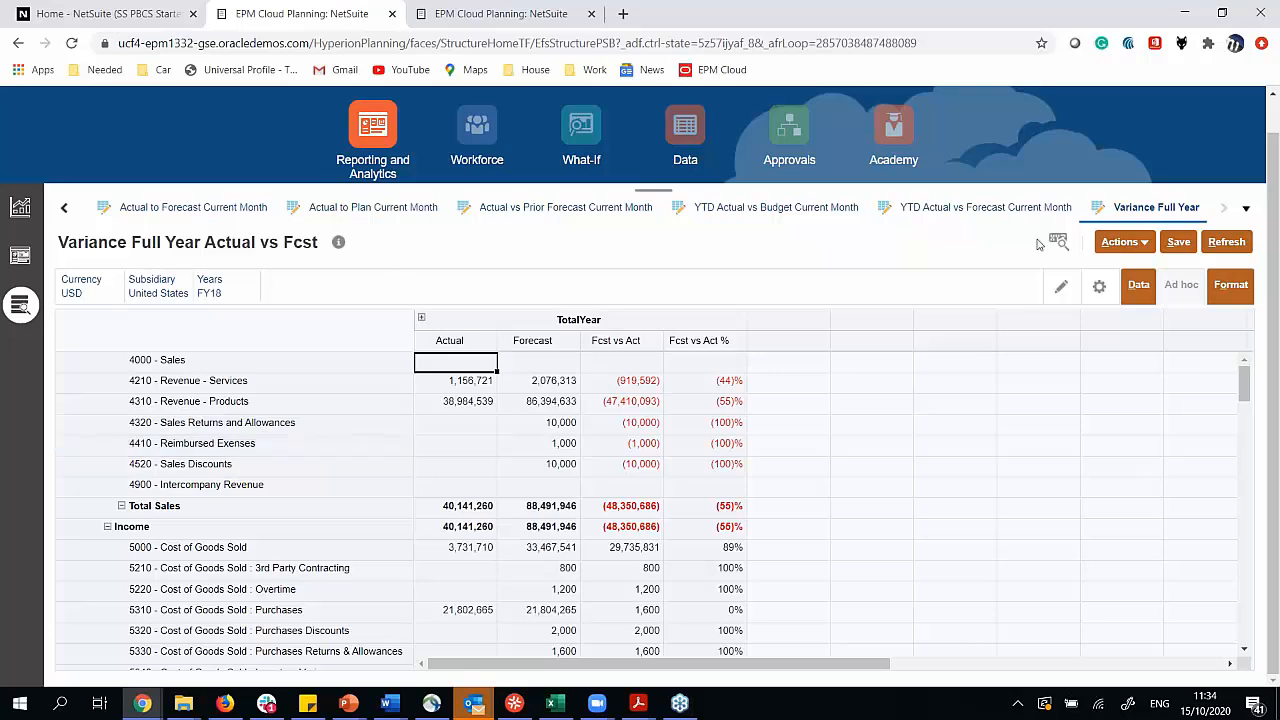
{"action": "left_click", "coordinate": [938, 210]}
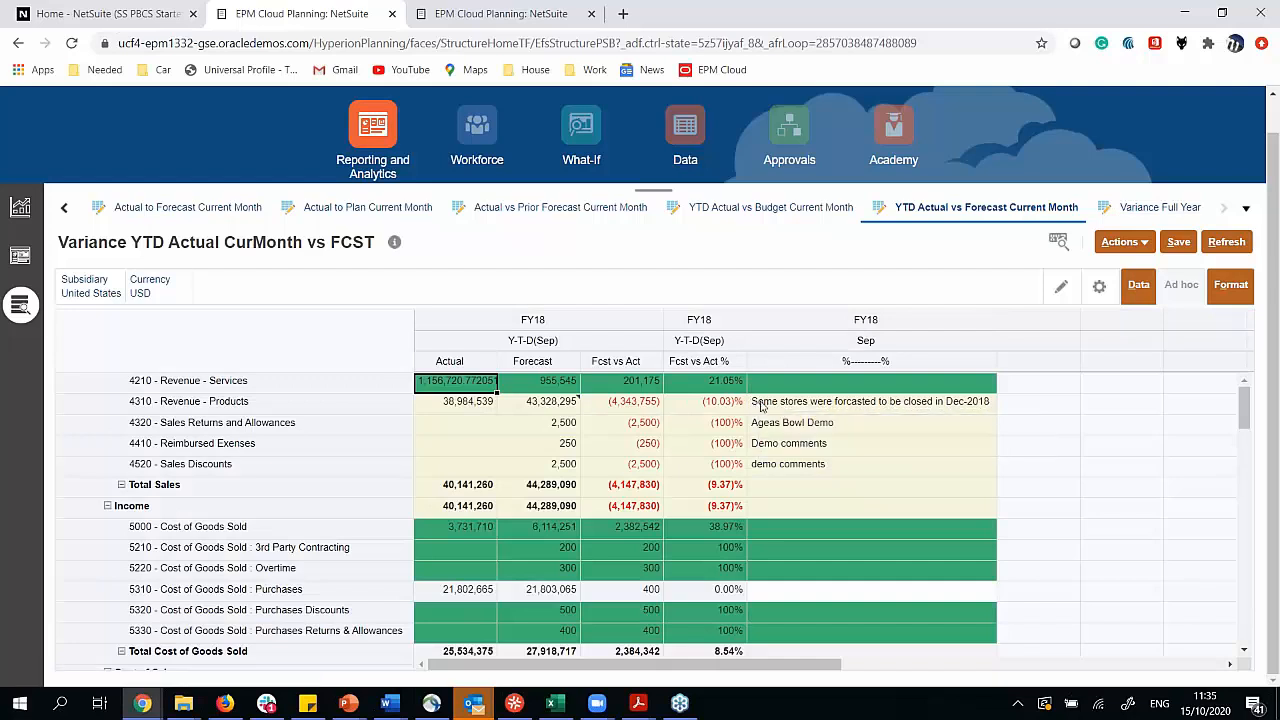
{"action": "left_click", "coordinate": [808, 208]}
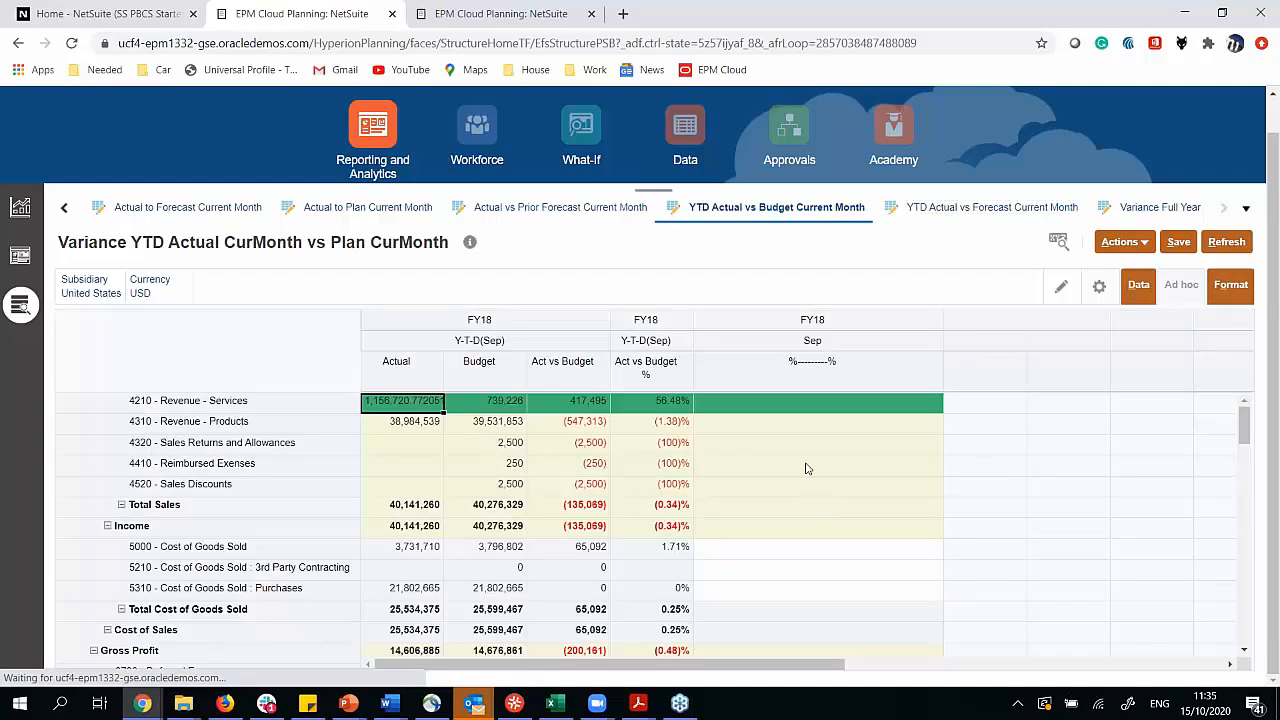
{"action": "left_click", "coordinate": [804, 446]}
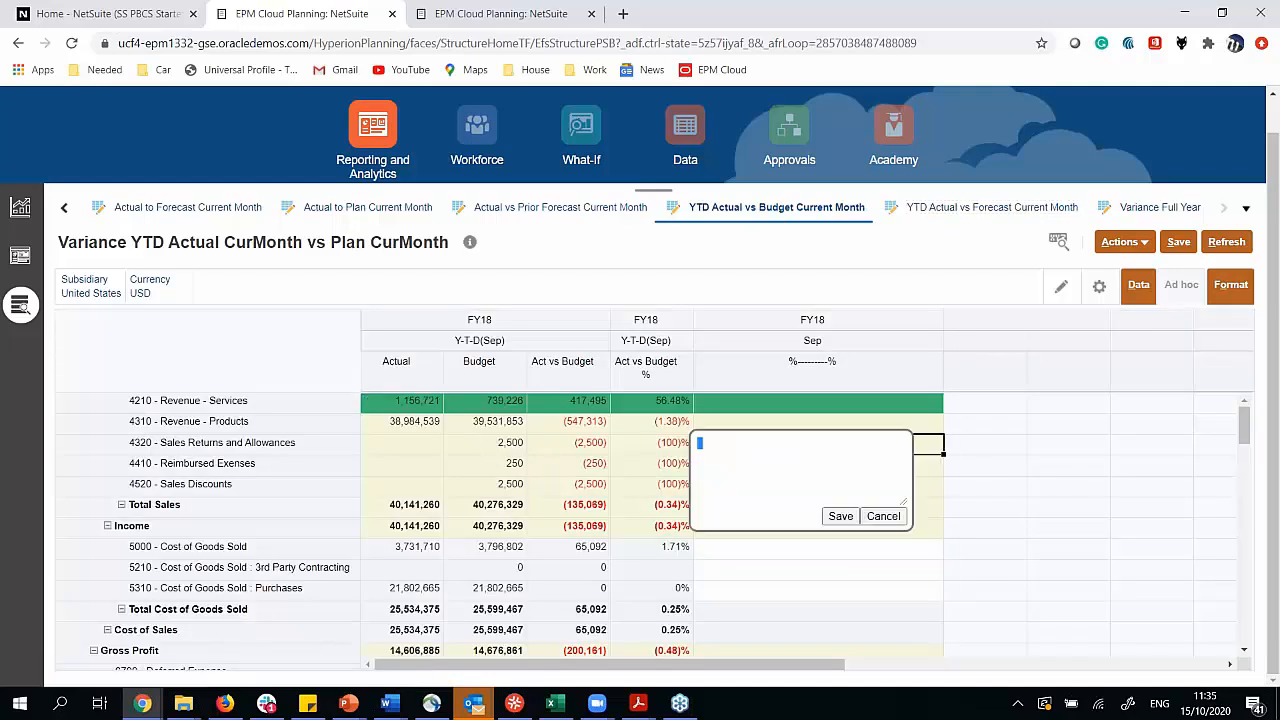
{"action": "type", "text": "GDRP"}
{"action": "key", "text": "BackSpace"}
{"action": "key", "text": "BackSpace"}
{"action": "key", "text": "BackSpace"}
{"action": "key", "text": "BackSpace"}
{"action": "left_click", "coordinate": [883, 516]}
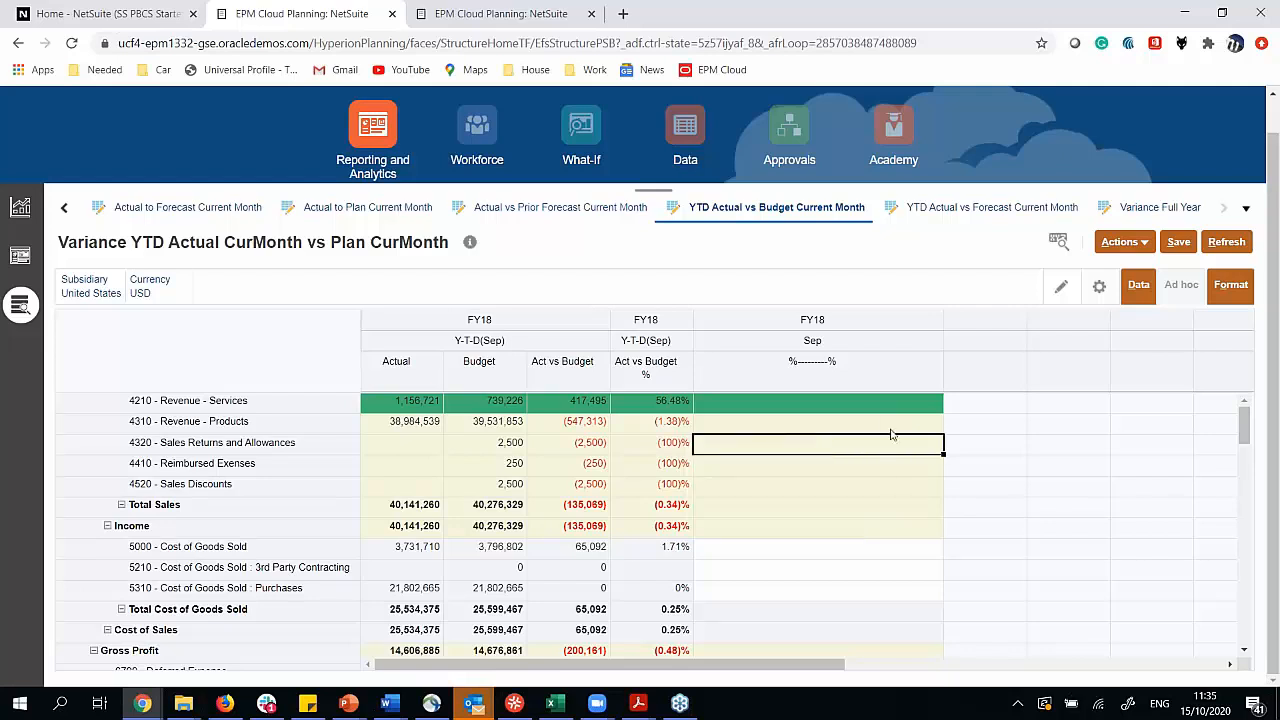
Post the comment "Nolan Webinar" on the Sep explanation cell of 4320 - Sales Returns and Allowances, and delete that comment.
{"action": "right_click", "coordinate": [895, 455]}
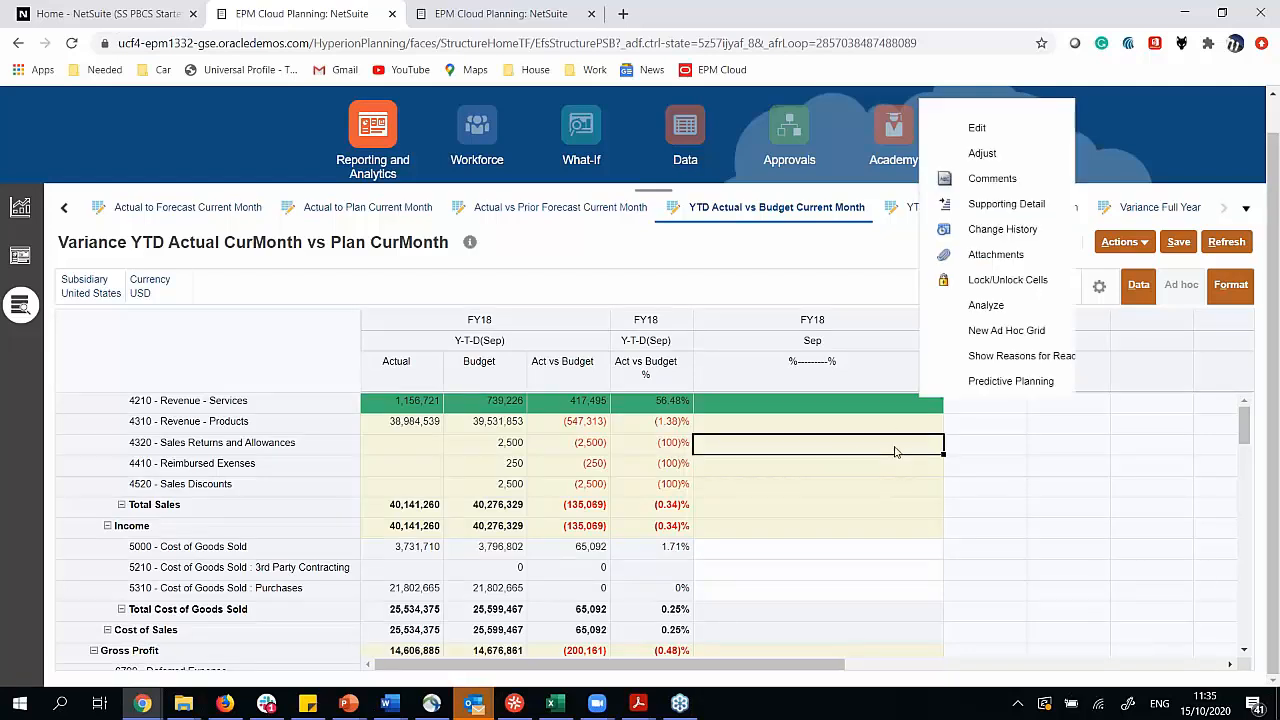
{"action": "left_click", "coordinate": [990, 178]}
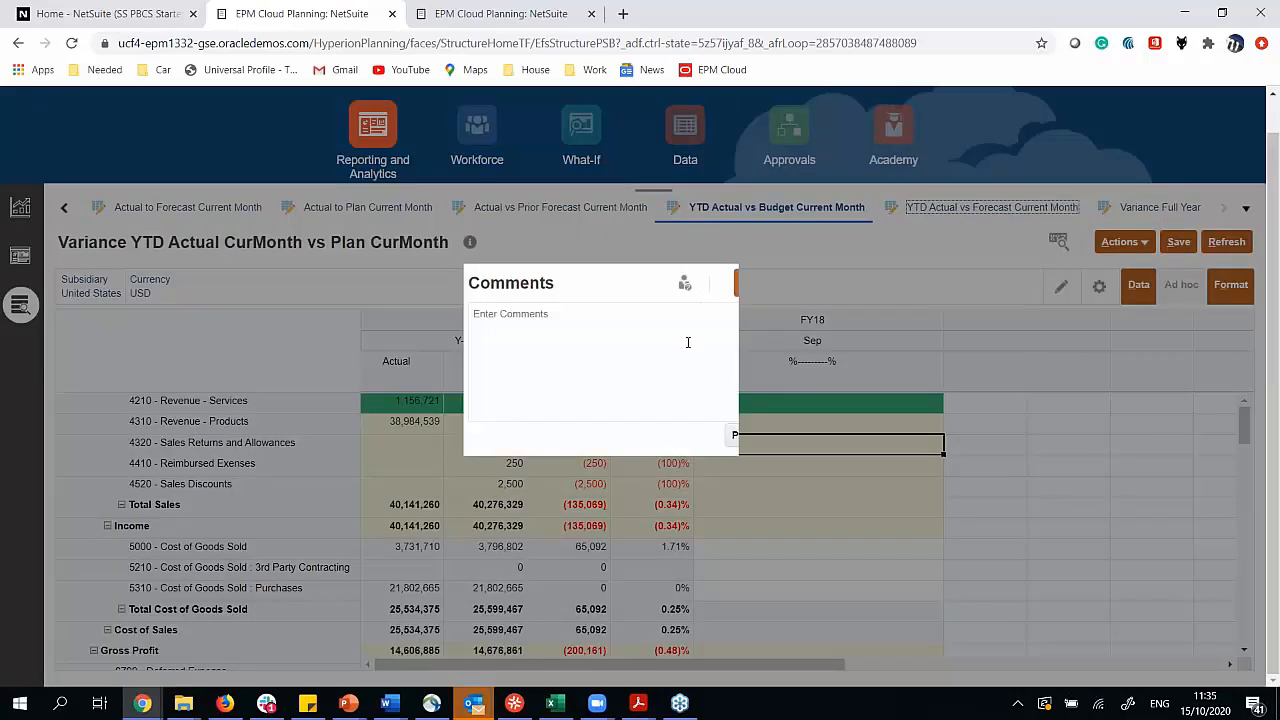
{"action": "left_click", "coordinate": [541, 352]}
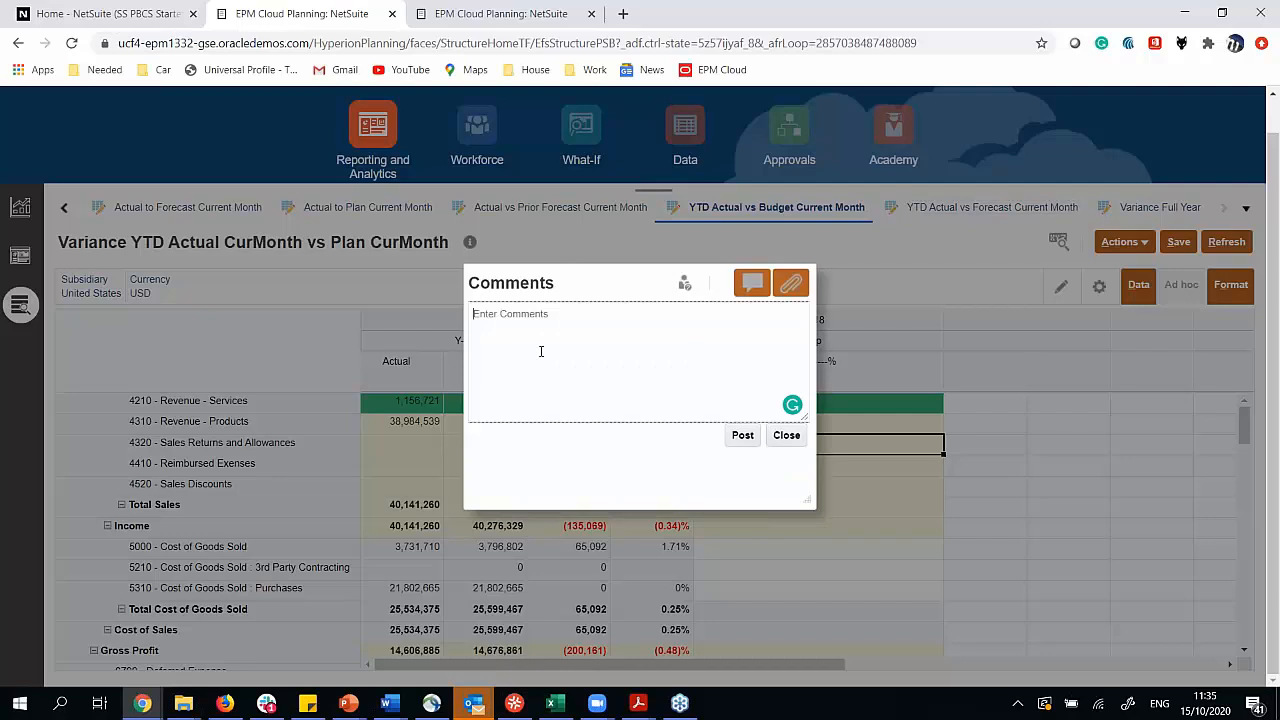
{"action": "type", "text": "Nolan Webinar"}
{"action": "left_click", "coordinate": [741, 436]}
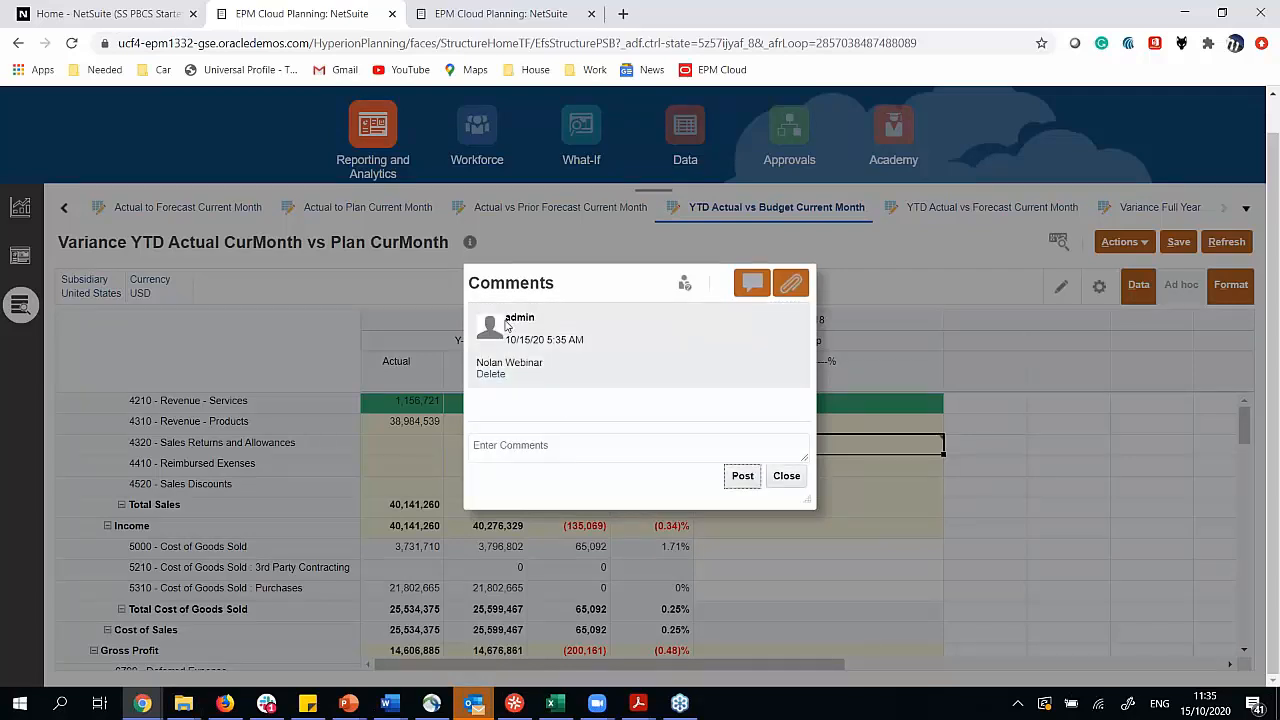
{"action": "left_click", "coordinate": [490, 375]}
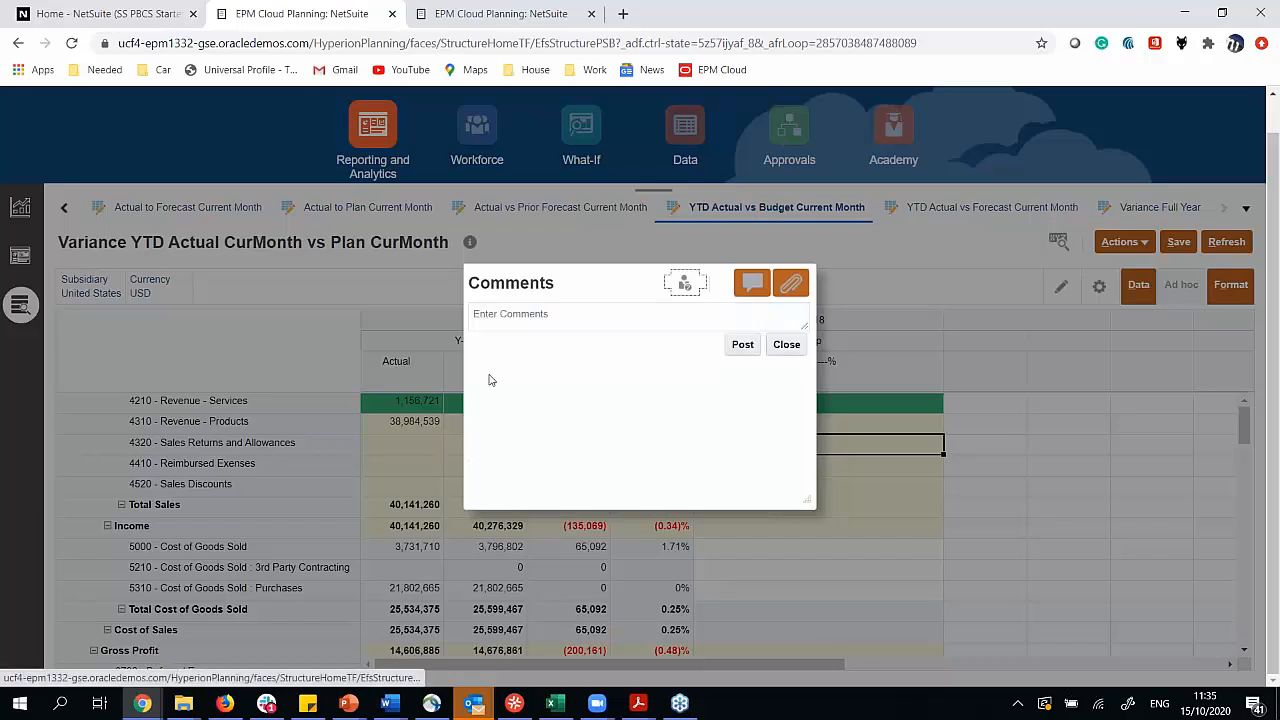
{"action": "left_click", "coordinate": [786, 344]}
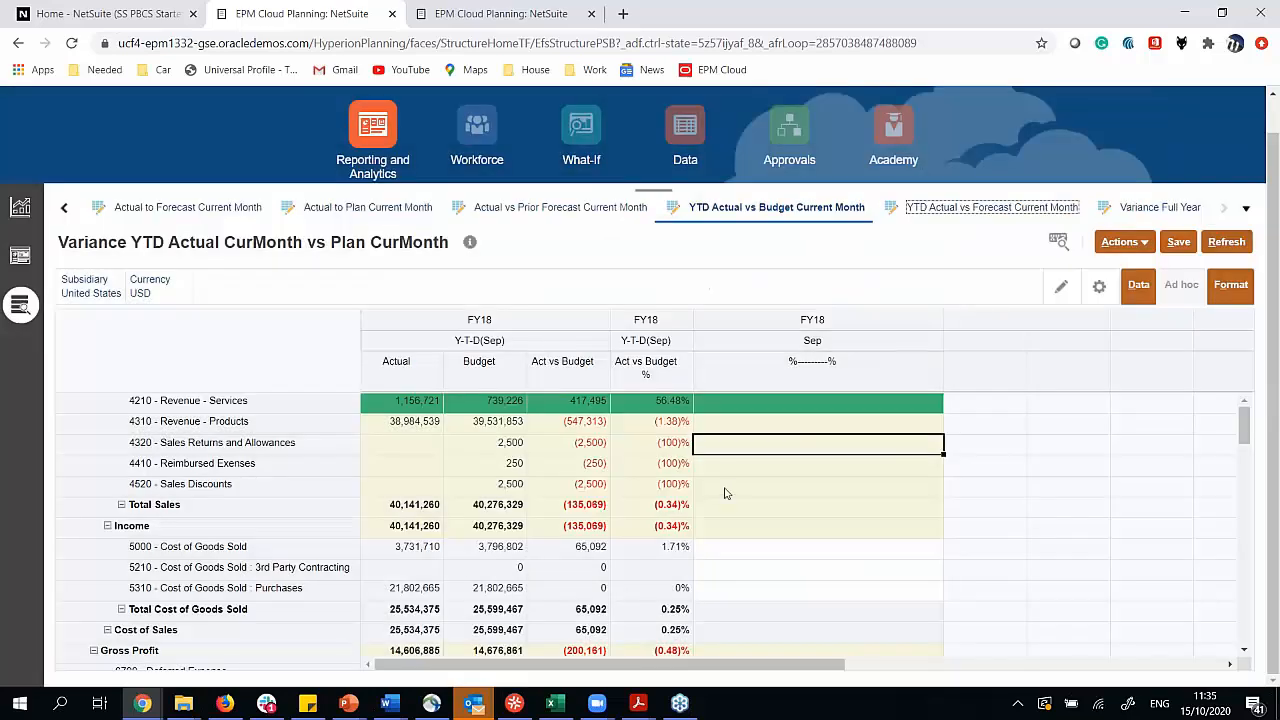
{"action": "right_click", "coordinate": [777, 447]}
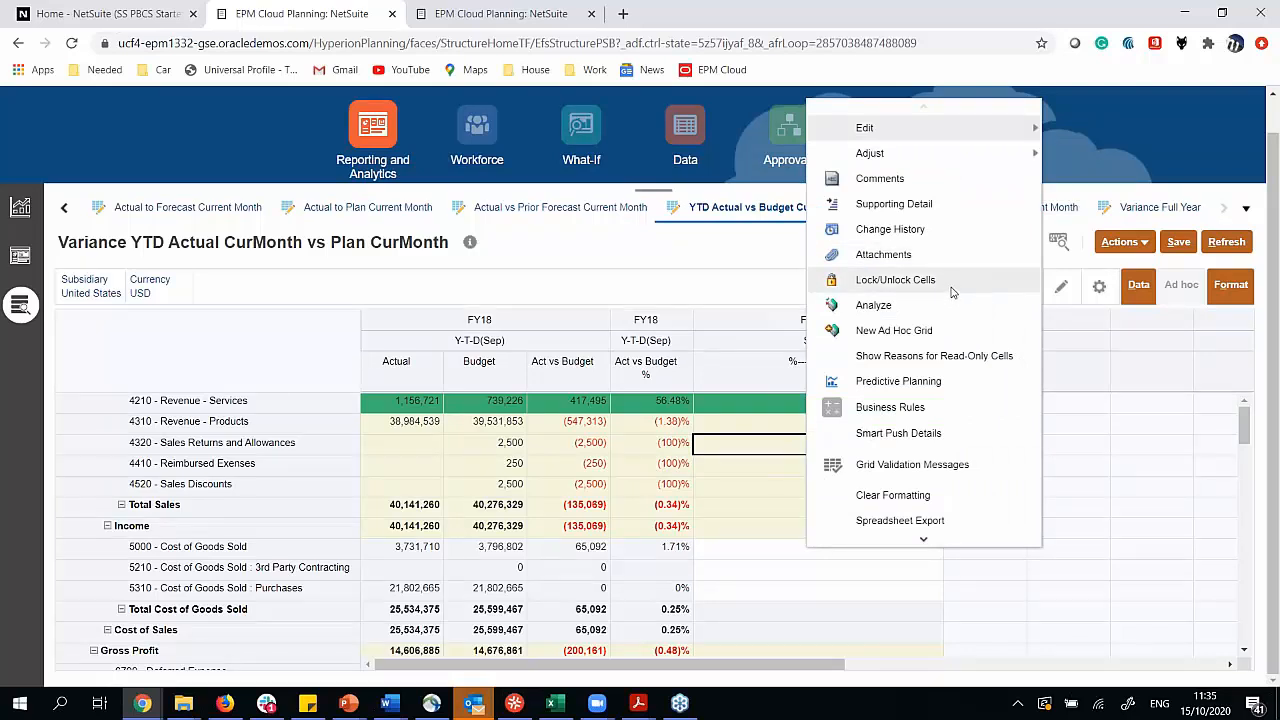
{"action": "left_click", "coordinate": [651, 288]}
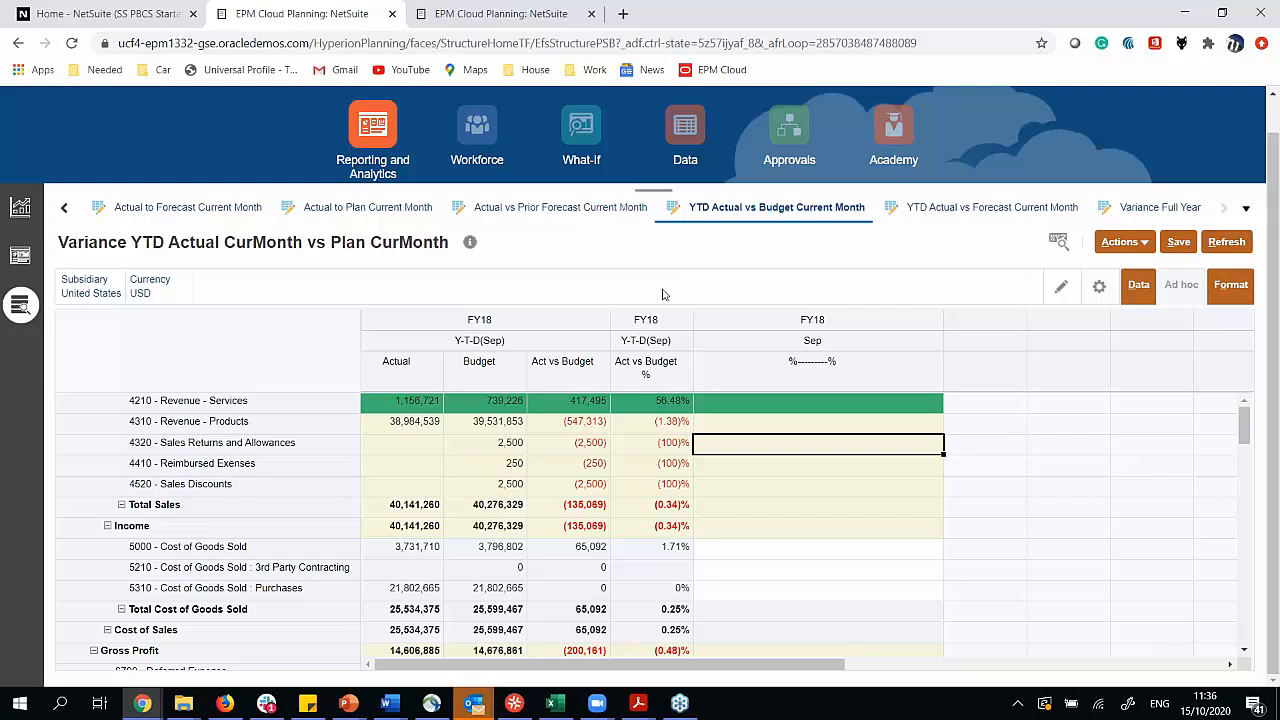
Switch to the Book1 workbook in Excel, highlight the Smart View connection URL, and open the Income Statement Report from the Planning library.
{"action": "mouse_move", "coordinate": [551, 705]}
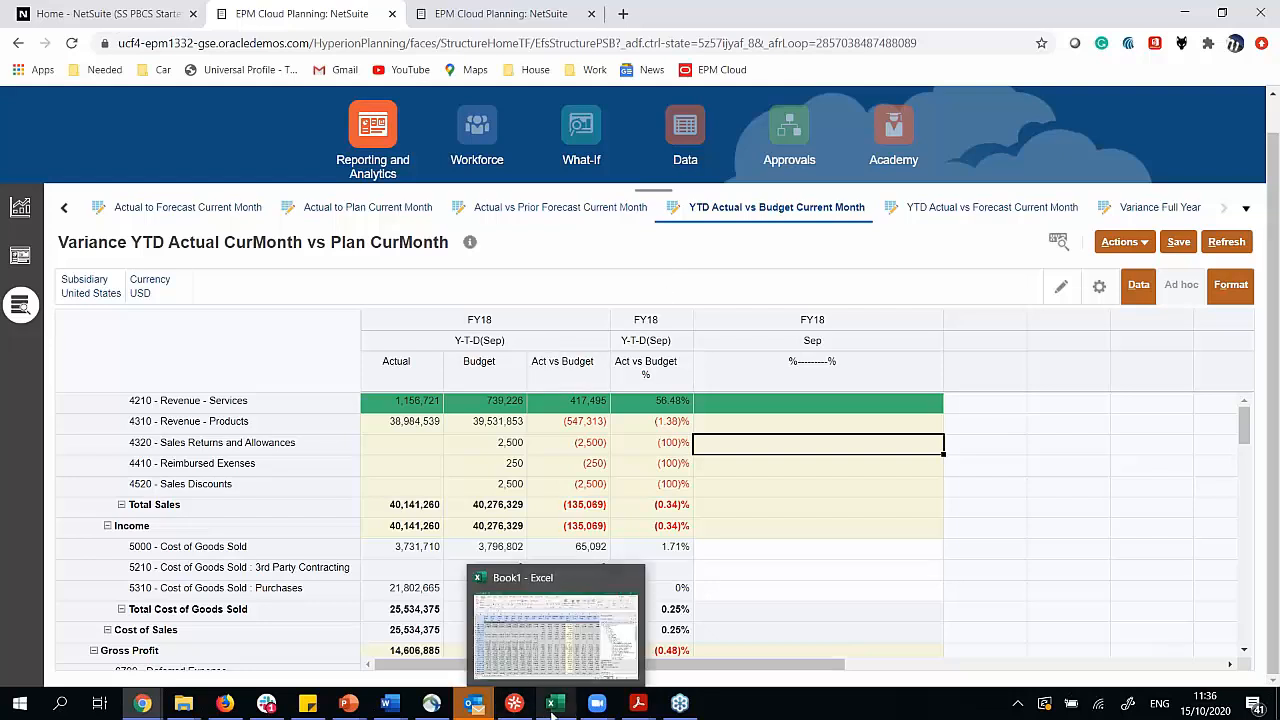
{"action": "left_click", "coordinate": [530, 640]}
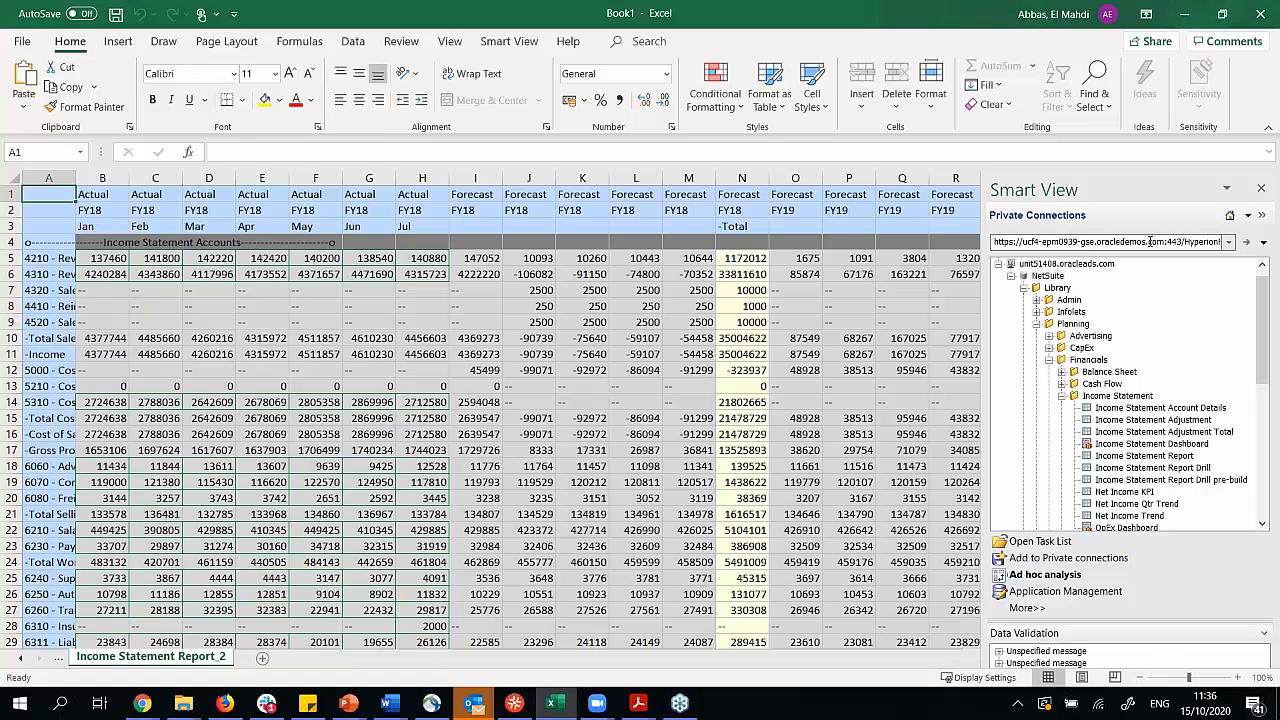
{"action": "double_click", "coordinate": [1190, 241]}
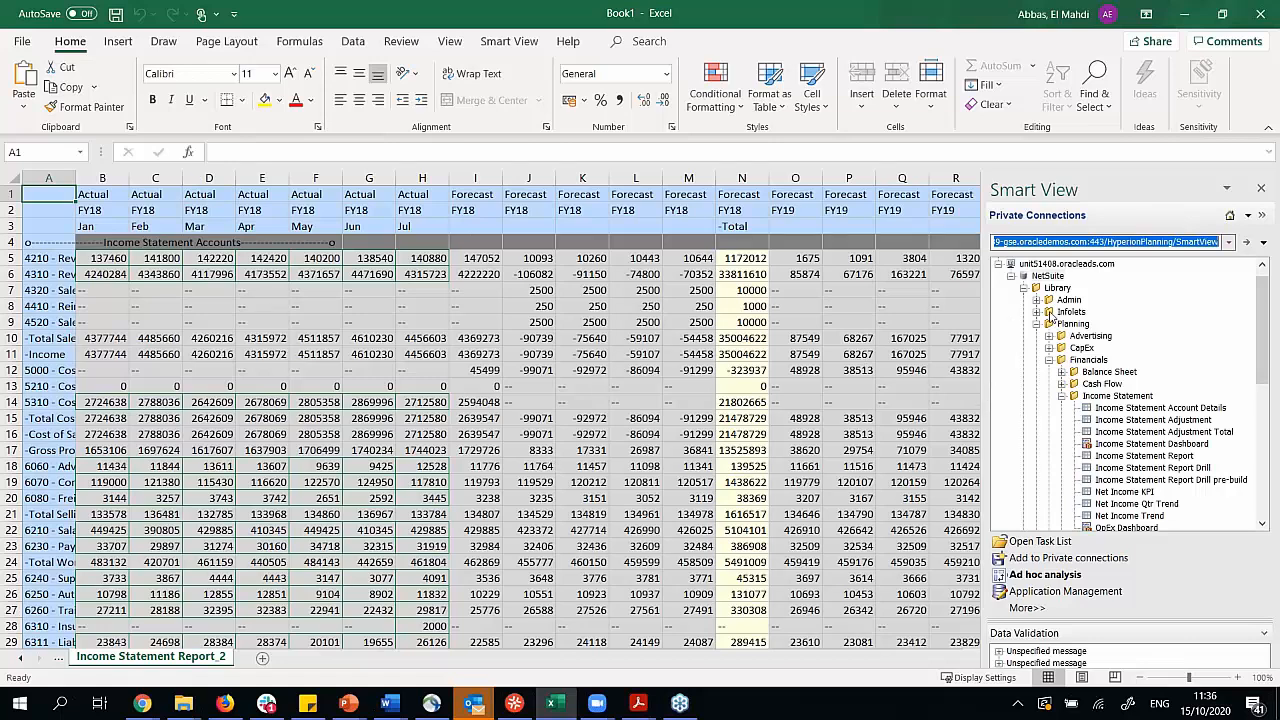
{"action": "double_click", "coordinate": [1137, 457]}
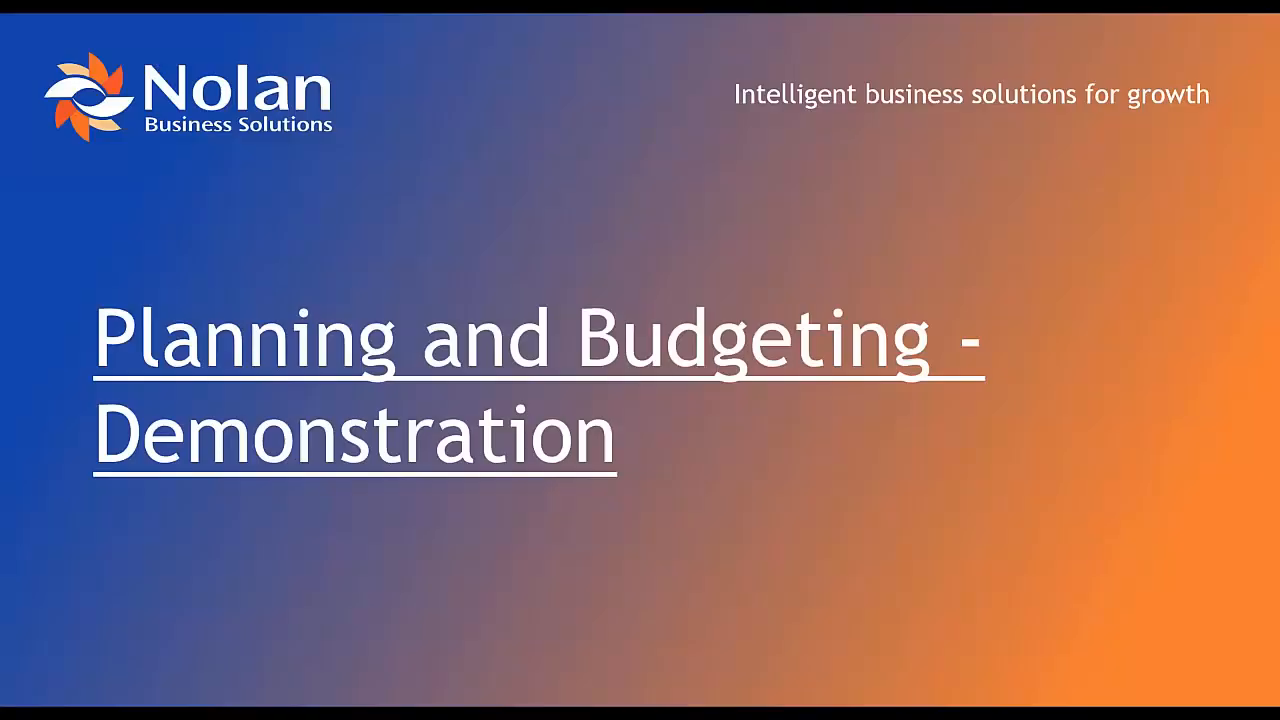
{"action": "left_click", "coordinate": [1141, 358]}
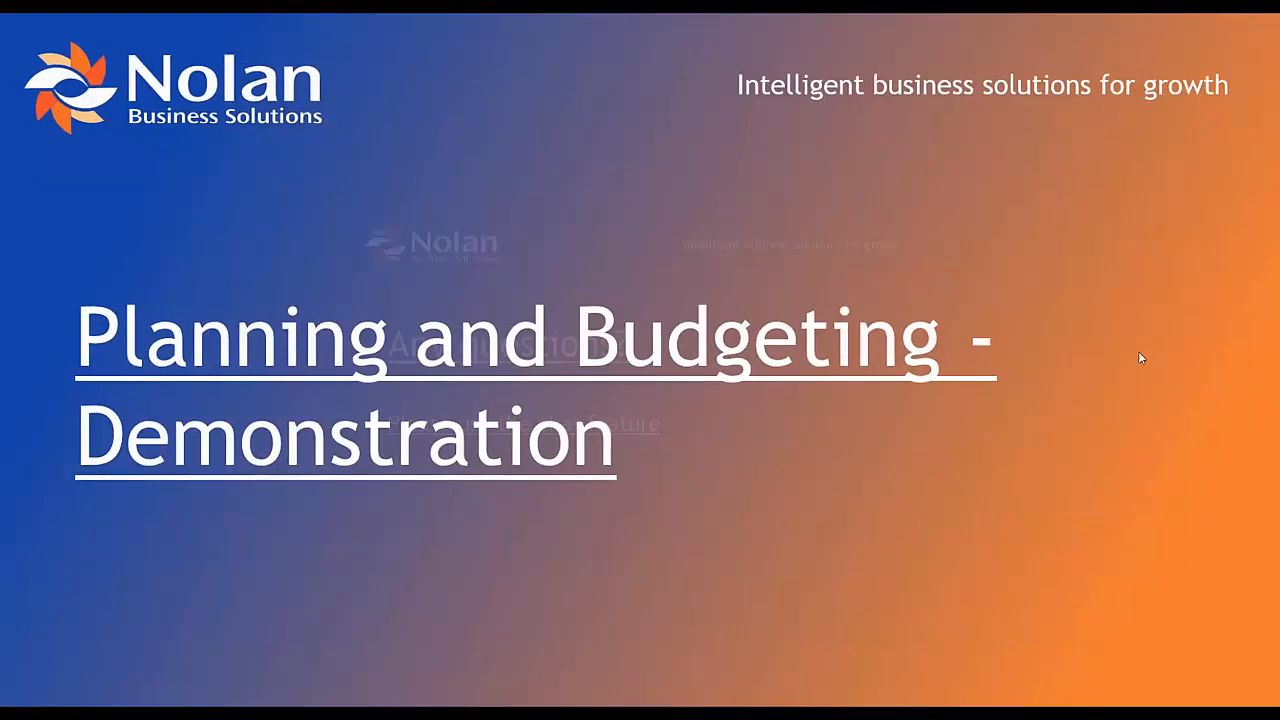
{"action": "key", "text": "Left"}
{"action": "key", "text": "Left"}
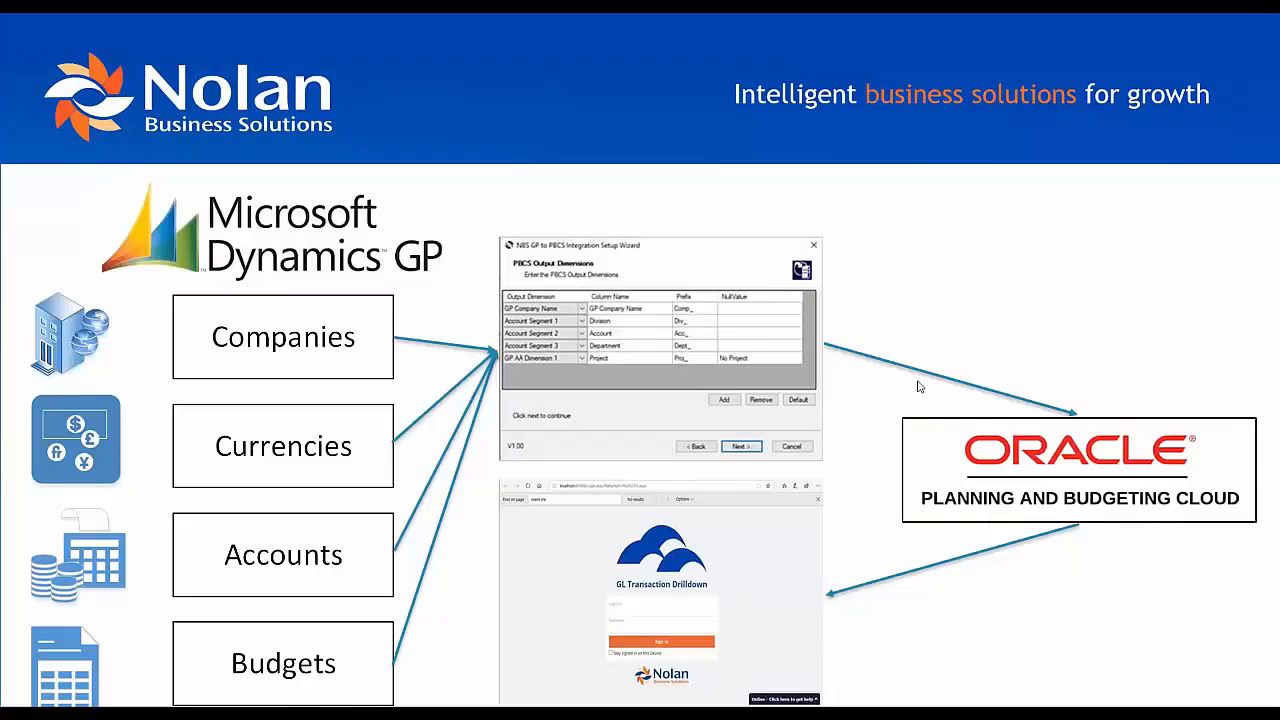
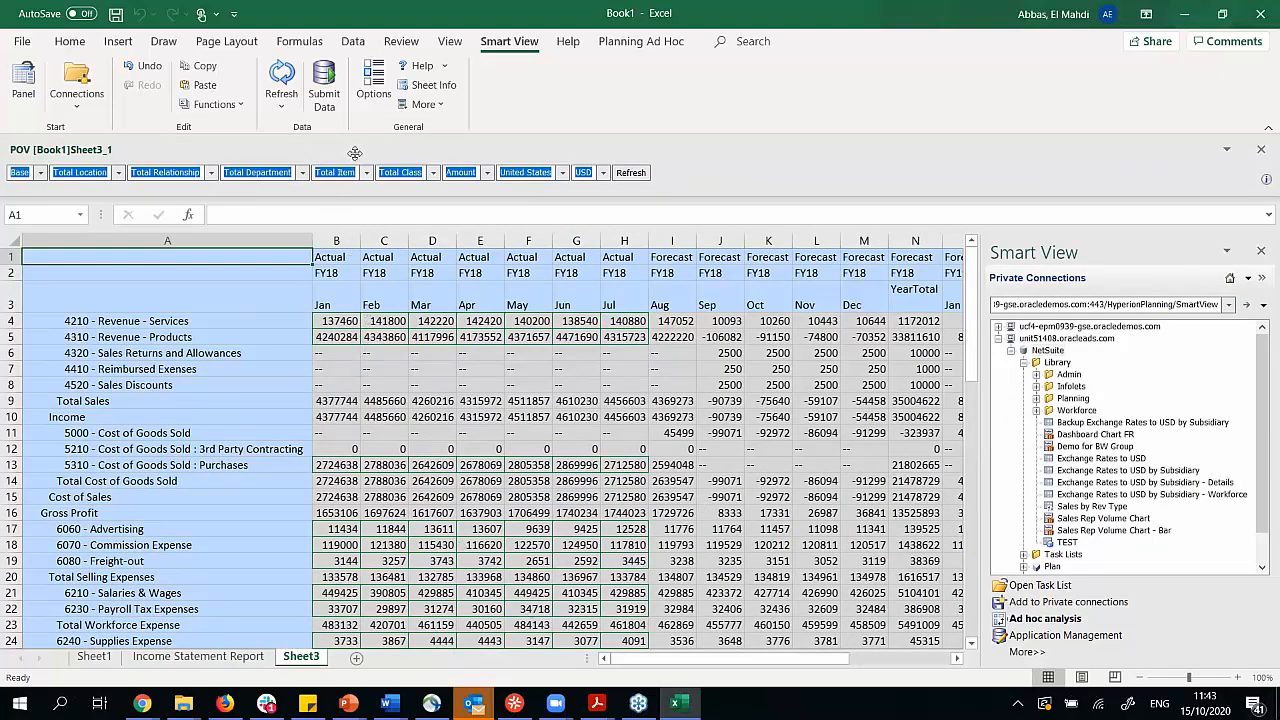
Reduce the Sheet3 ad hoc grid with Keep Only to the Jul period and the Total Sales account.
{"action": "left_click", "coordinate": [638, 43]}
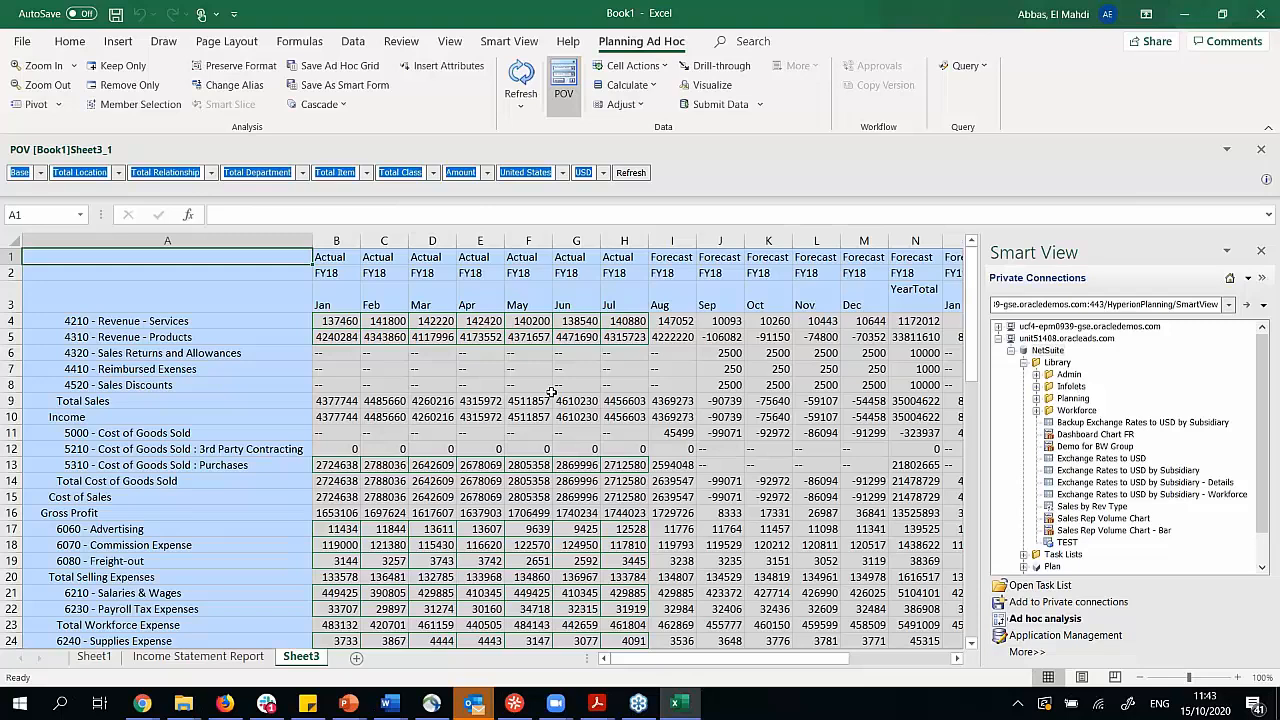
{"action": "left_click", "coordinate": [611, 299]}
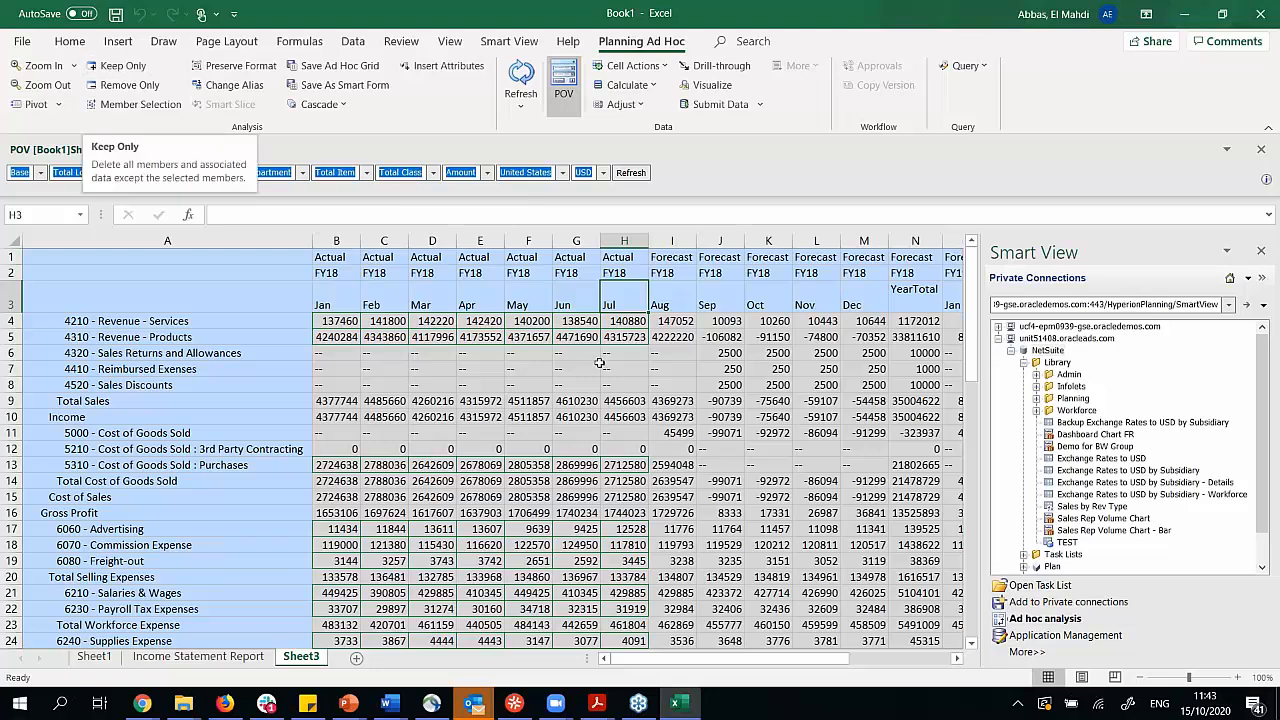
{"action": "left_click", "coordinate": [122, 68]}
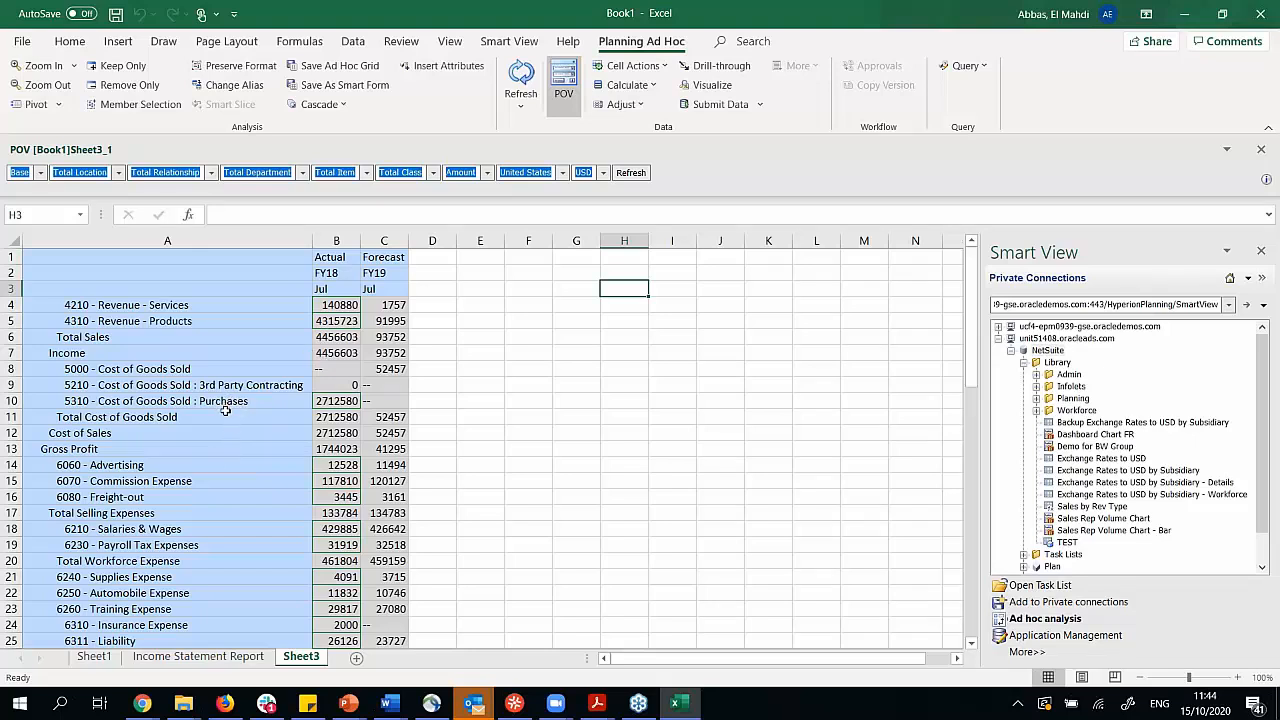
{"action": "left_click", "coordinate": [122, 338]}
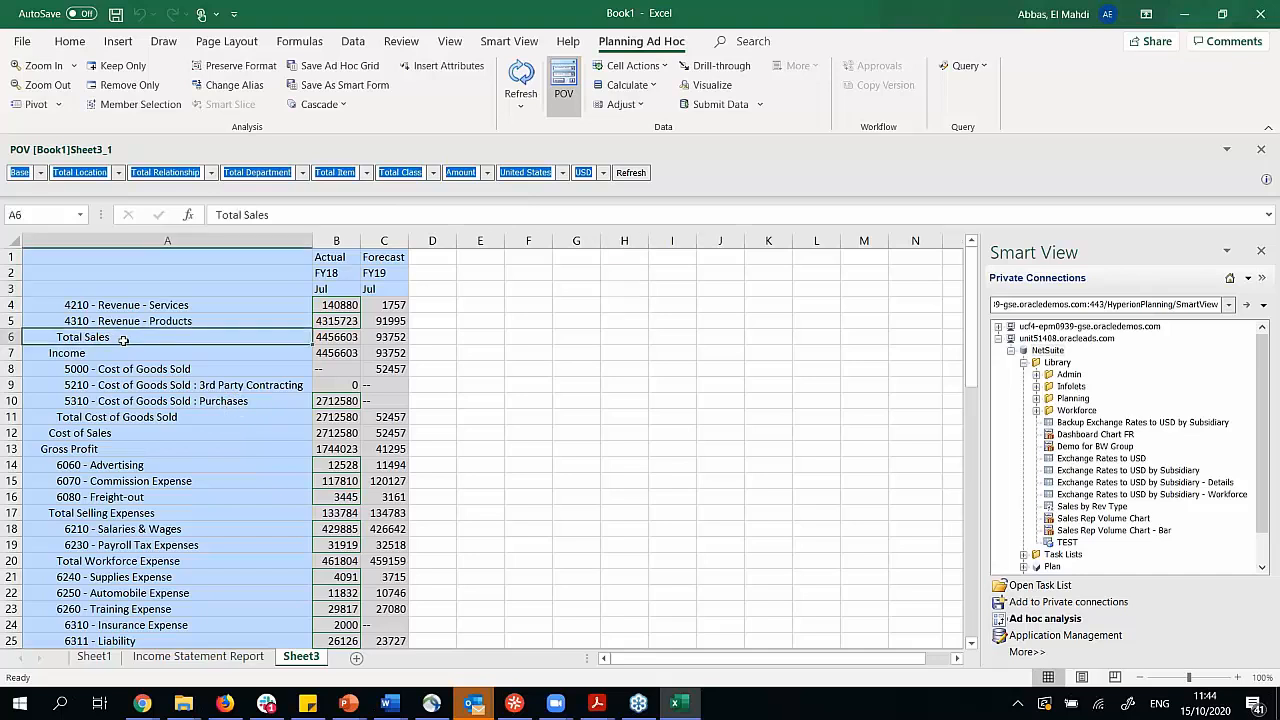
{"action": "left_click", "coordinate": [122, 66]}
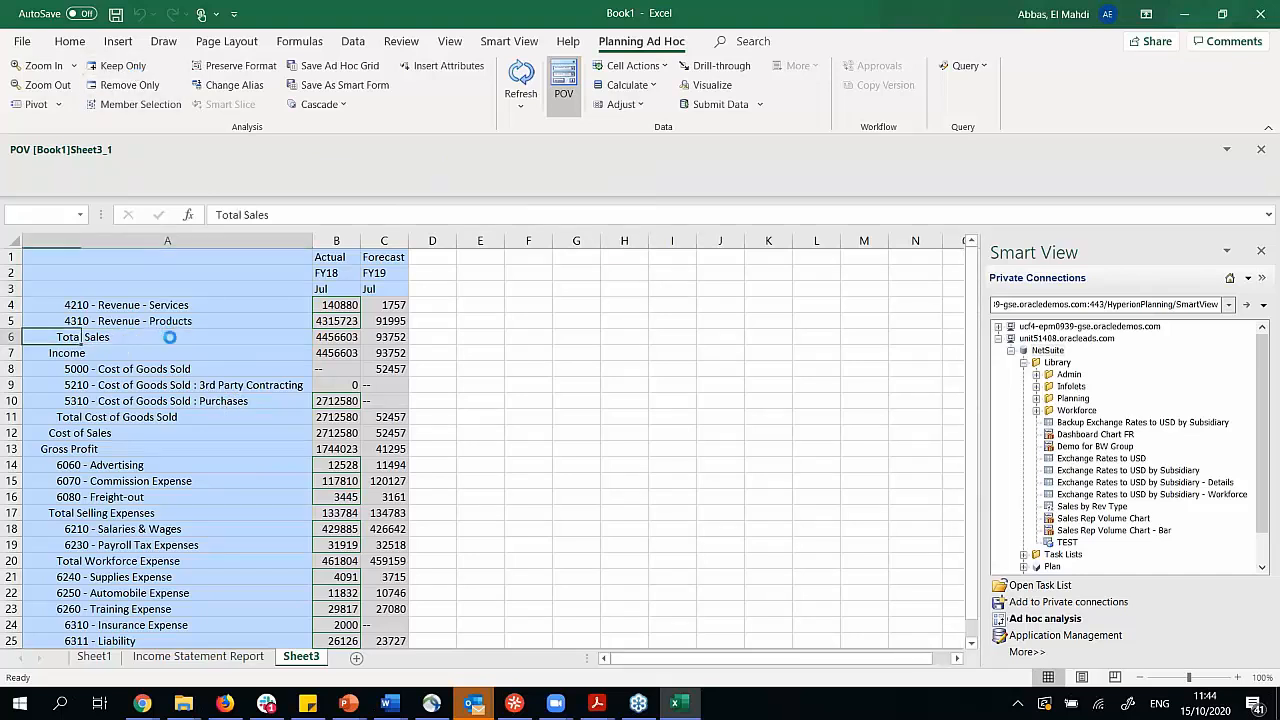
Insert a column before the Total Sales account in the Sheet3 grid, enter Total Item in A4, and refresh the ad hoc data.
{"action": "left_click", "coordinate": [51, 240]}
{"action": "right_click", "coordinate": [51, 240]}
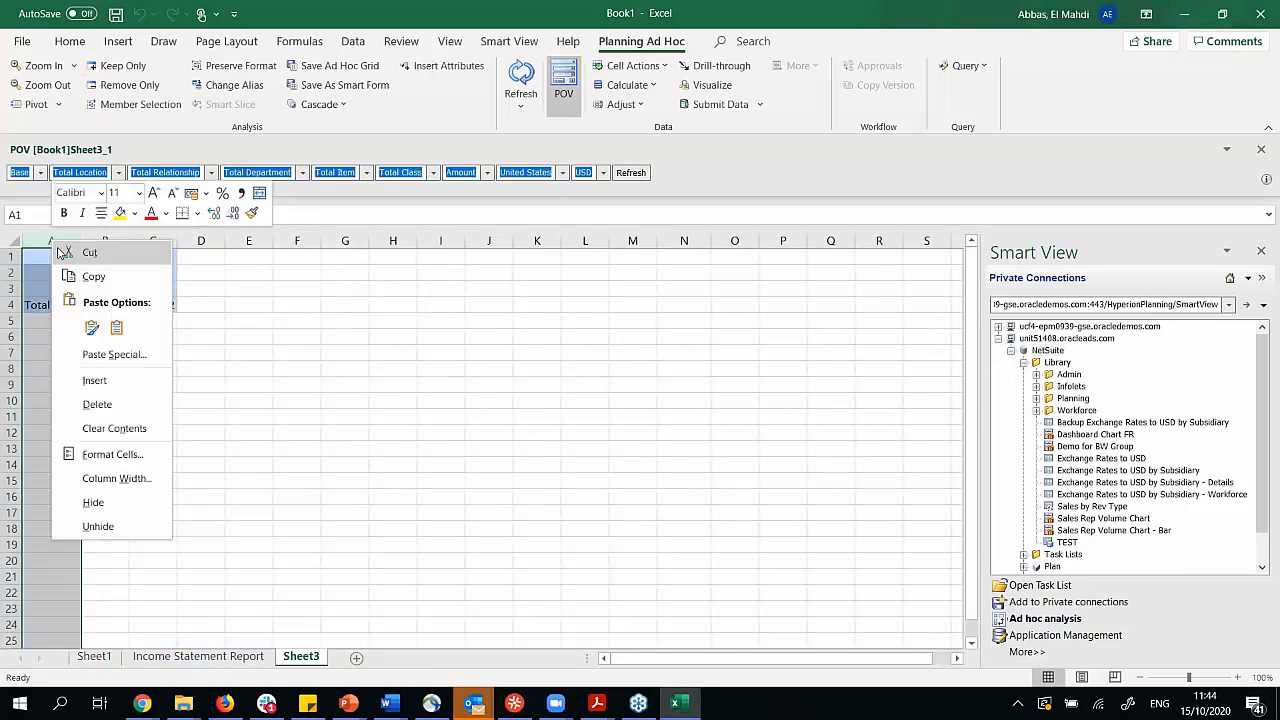
{"action": "left_click", "coordinate": [105, 381]}
{"action": "left_click", "coordinate": [61, 307]}
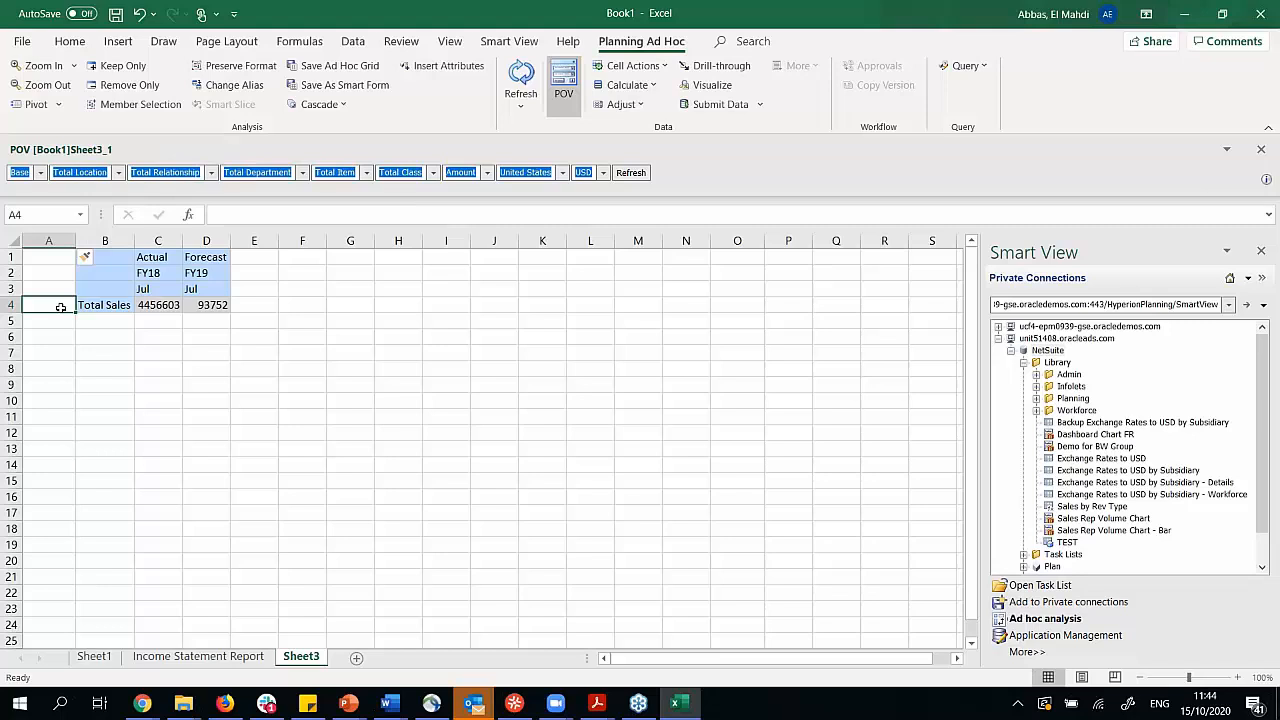
{"action": "type", "text": "Total"}
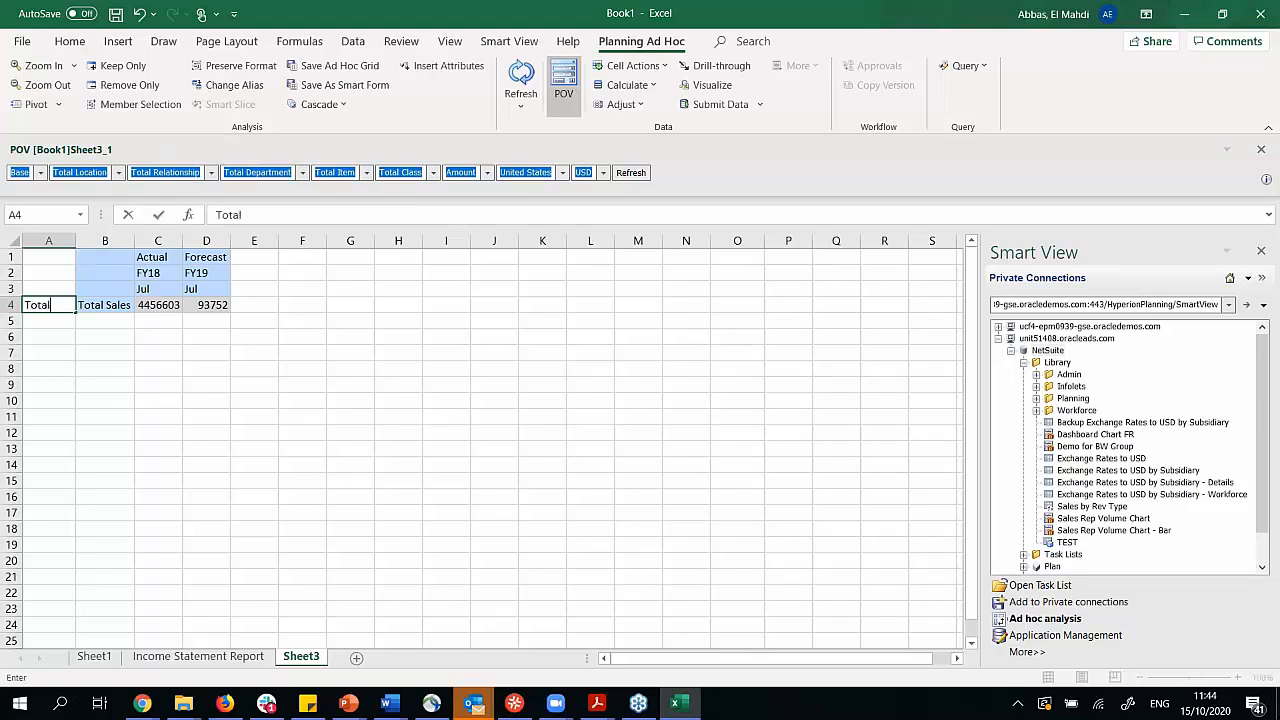
{"action": "type", "text": " Item"}
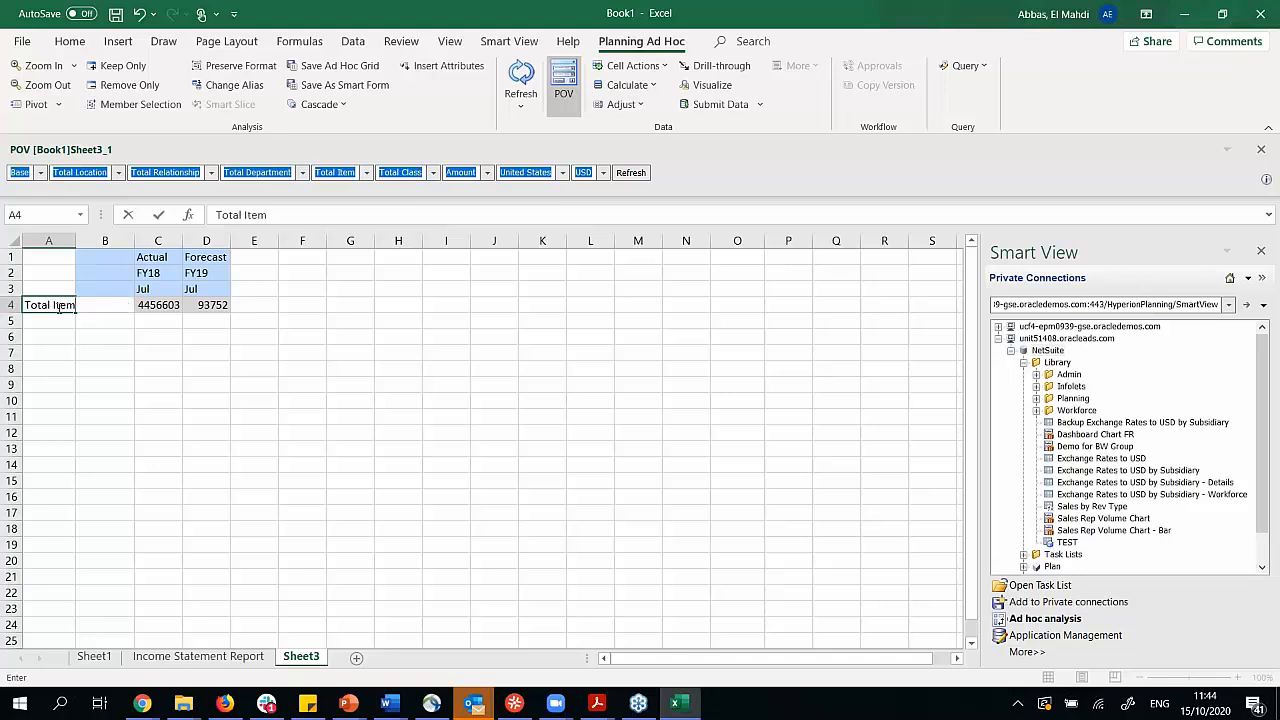
{"action": "left_click", "coordinate": [56, 384]}
{"action": "left_click", "coordinate": [520, 80]}
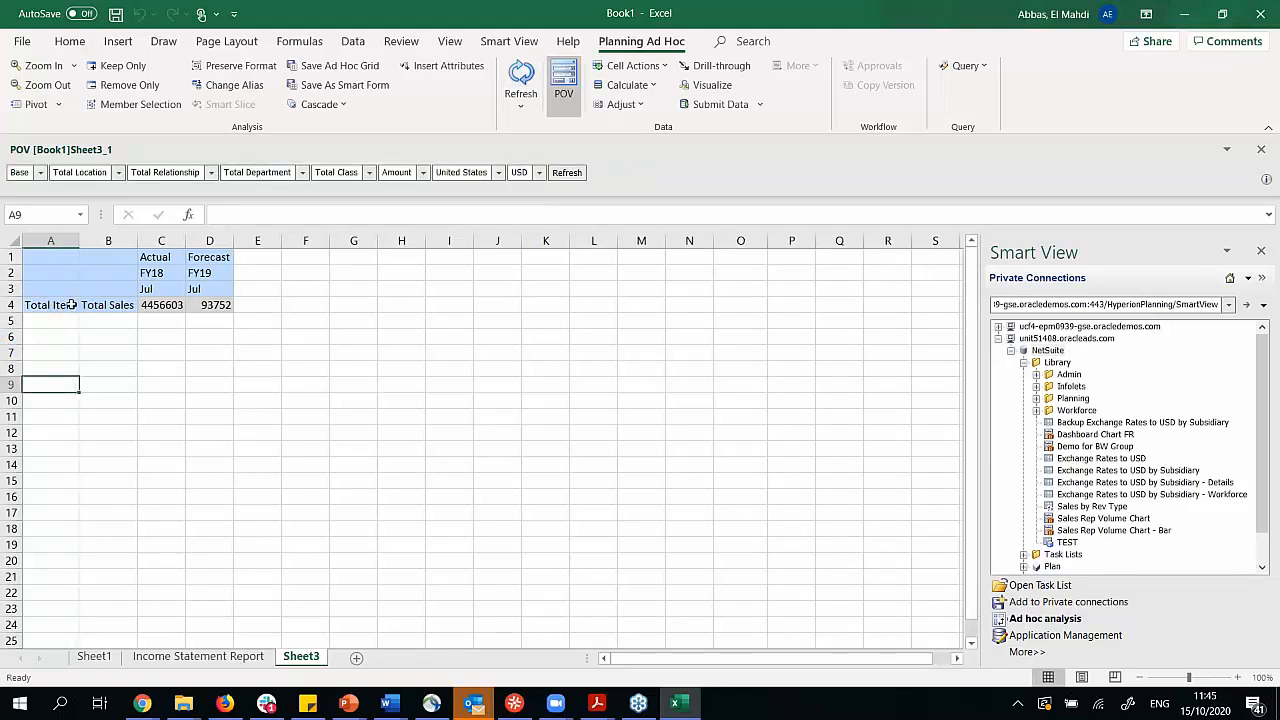
Zoom in on Total Item to all levels and review the listed items.
{"action": "left_click", "coordinate": [72, 304]}
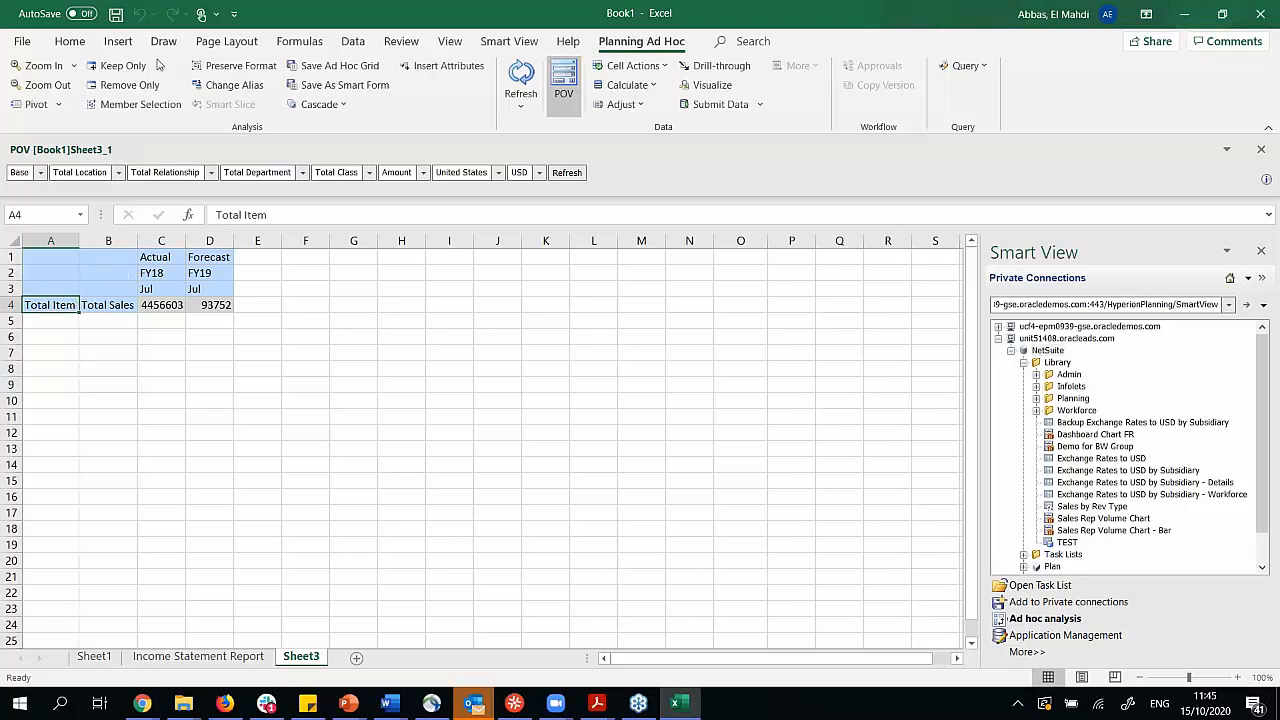
{"action": "left_click", "coordinate": [77, 68]}
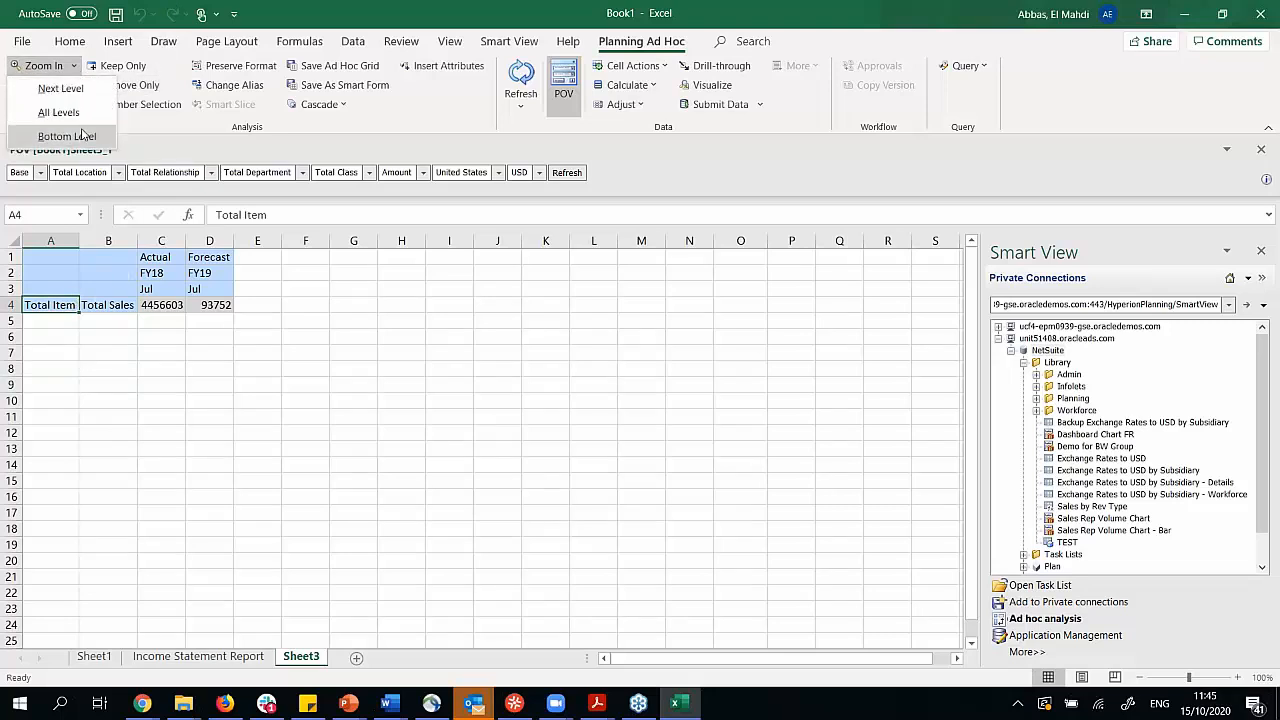
{"action": "left_click", "coordinate": [82, 113]}
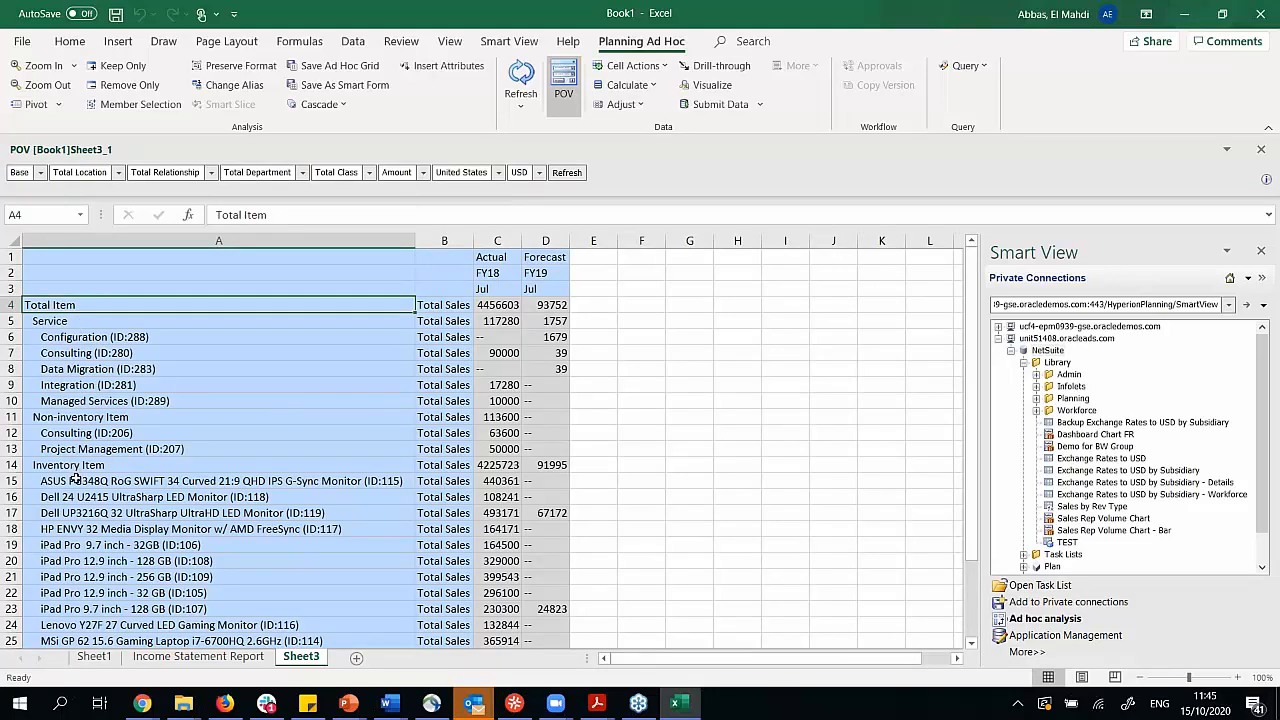
{"action": "scroll", "coordinate": [205, 440], "scroll_direction": "down", "scroll_amount": 3}
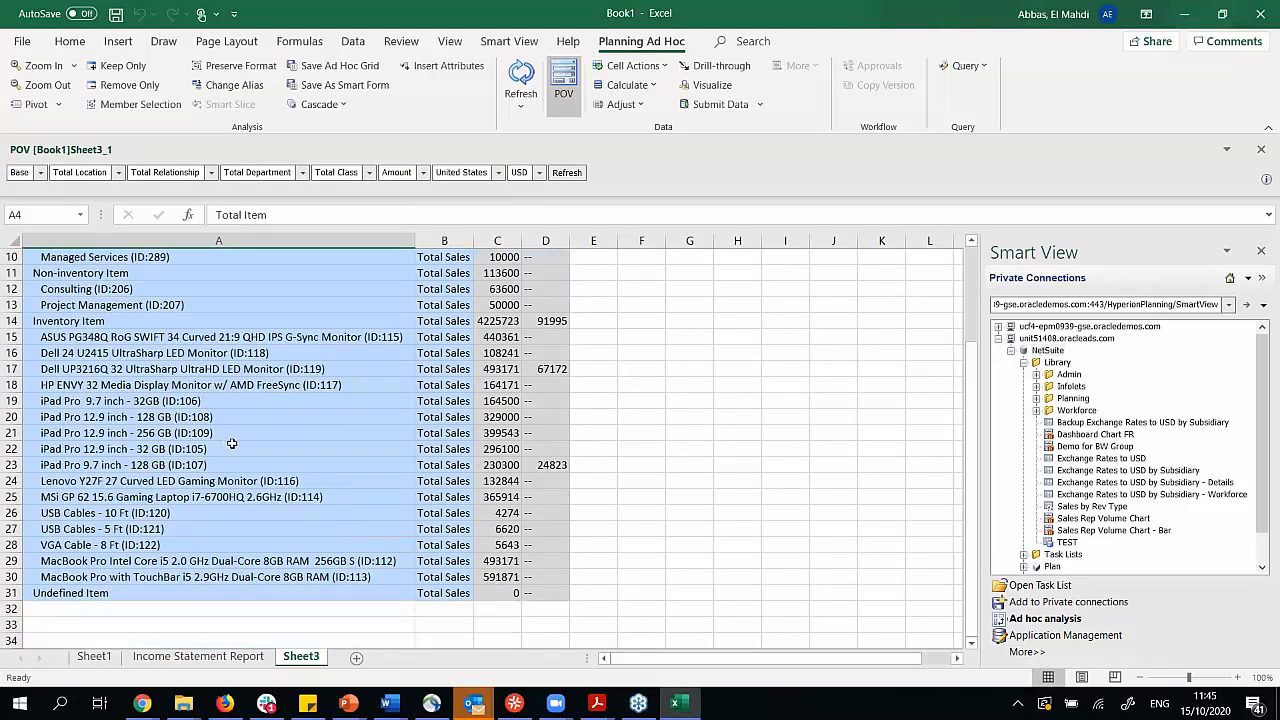
{"action": "scroll", "coordinate": [285, 448], "scroll_direction": "up", "scroll_amount": 3}
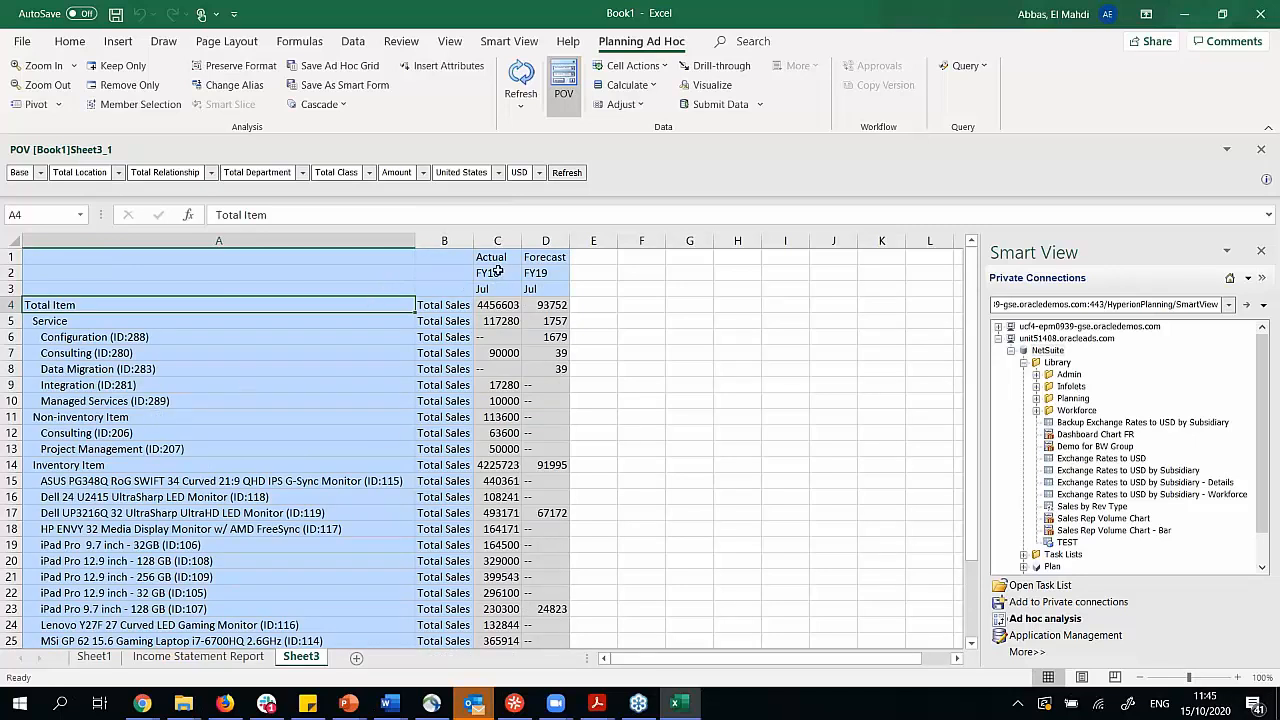
Copy the Actual FY18 and Forecast FY19 Jul column headers in C1:D3 to F1.
{"action": "left_click_drag", "start_coordinate": [492, 258], "coordinate": [558, 290]}
{"action": "key", "text": "ctrl+c"}
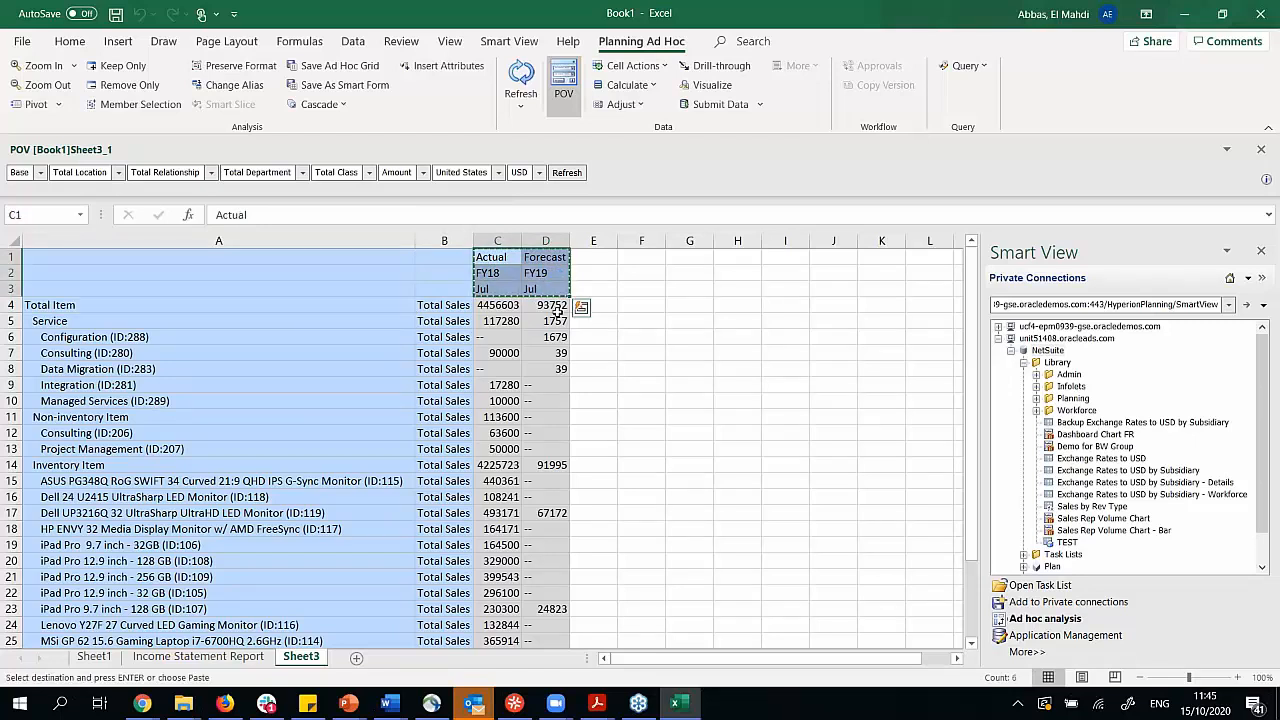
{"action": "left_click", "coordinate": [660, 256]}
{"action": "key", "text": "ctrl+v"}
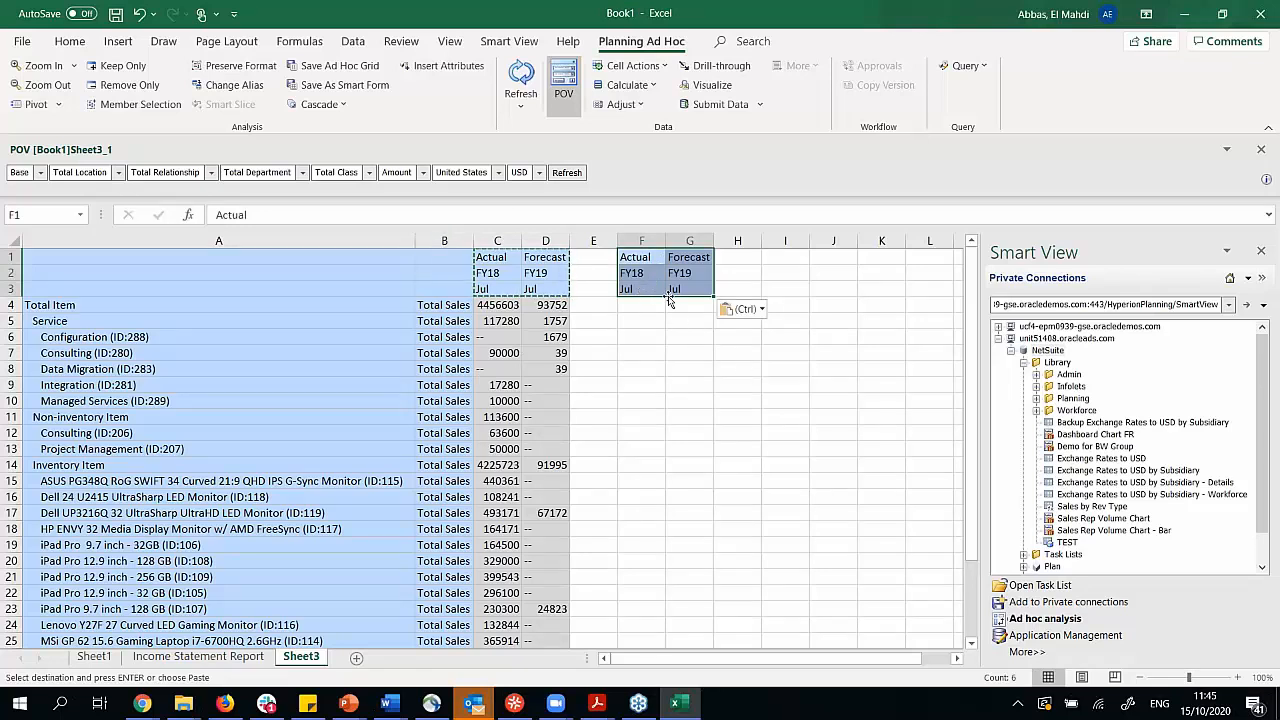
Set the period of the copied headers in F3 and G3 to Y-T-D(Jul) and refresh the grid.
{"action": "left_click", "coordinate": [632, 289]}
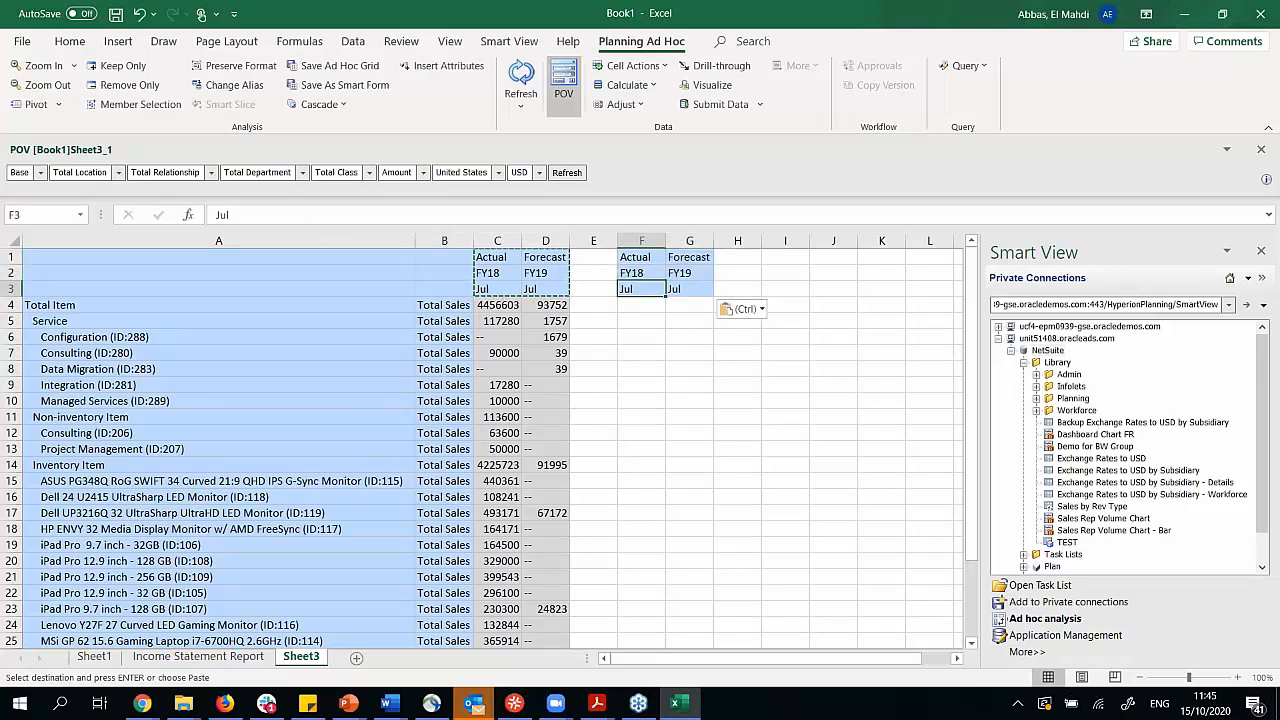
{"action": "left_click", "coordinate": [222, 215]}
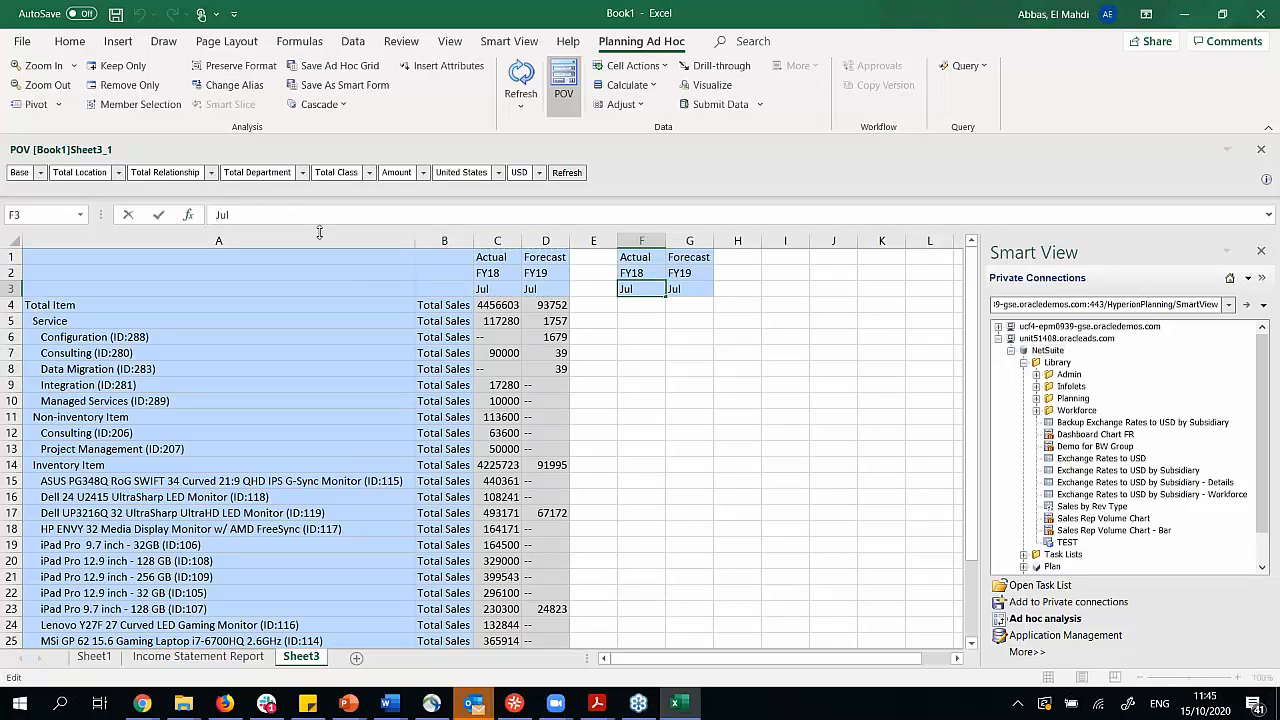
{"action": "type", "text": "Y-T-D(Jul)"}
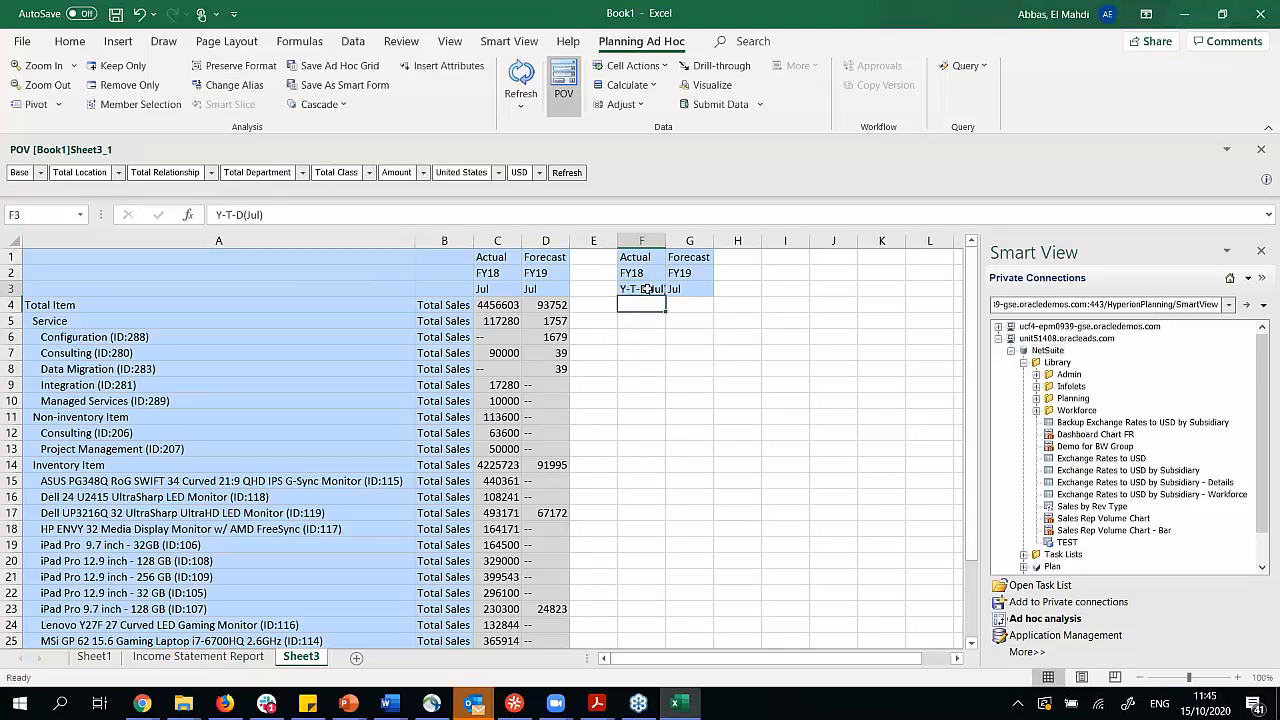
{"action": "left_click_drag", "start_coordinate": [665, 290], "coordinate": [718, 305]}
{"action": "left_click", "coordinate": [785, 320]}
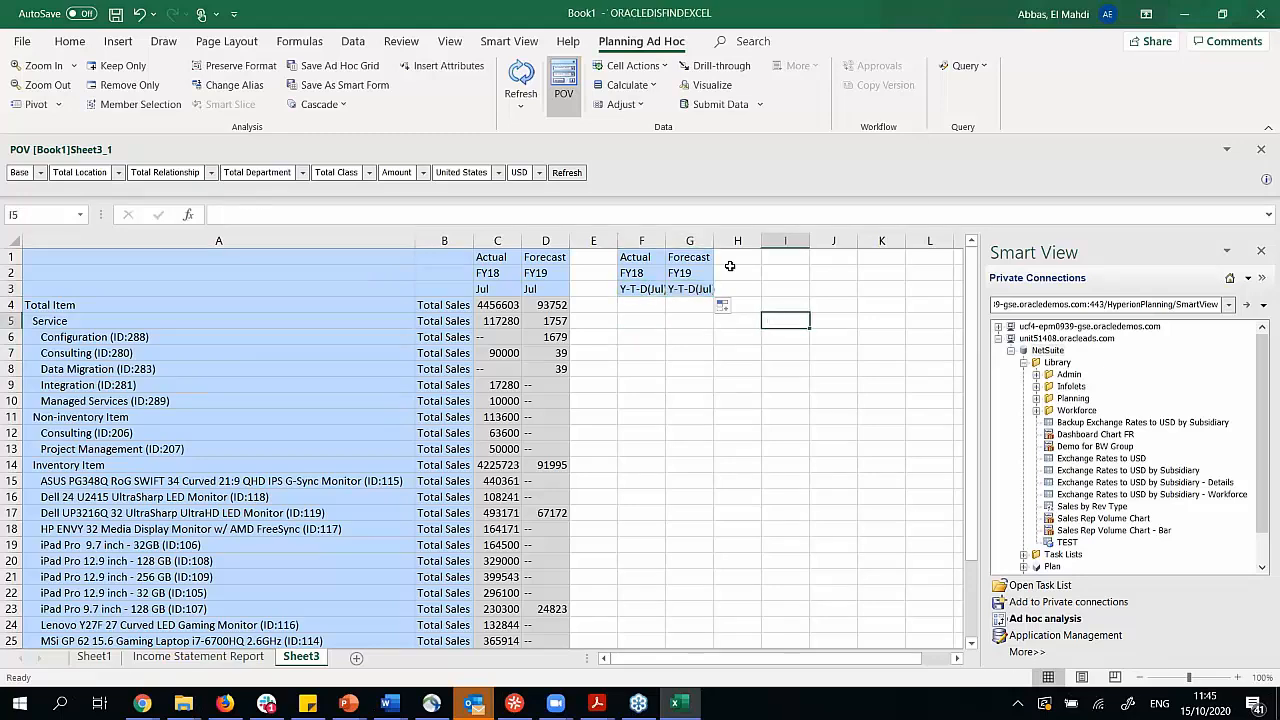
{"action": "left_click", "coordinate": [520, 80]}
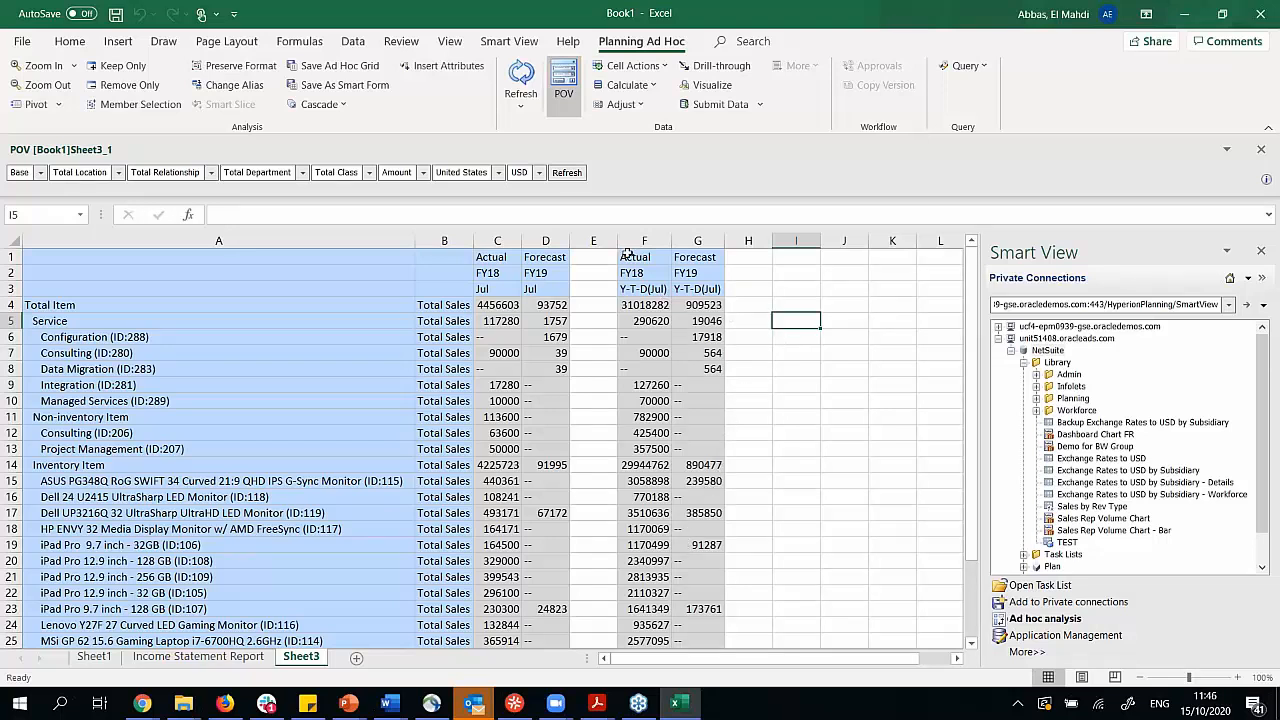
Copy the Actual and Forecast Y-T-D(Jul) column headers in F1:G3 to I1.
{"action": "left_click_drag", "start_coordinate": [627, 253], "coordinate": [698, 285]}
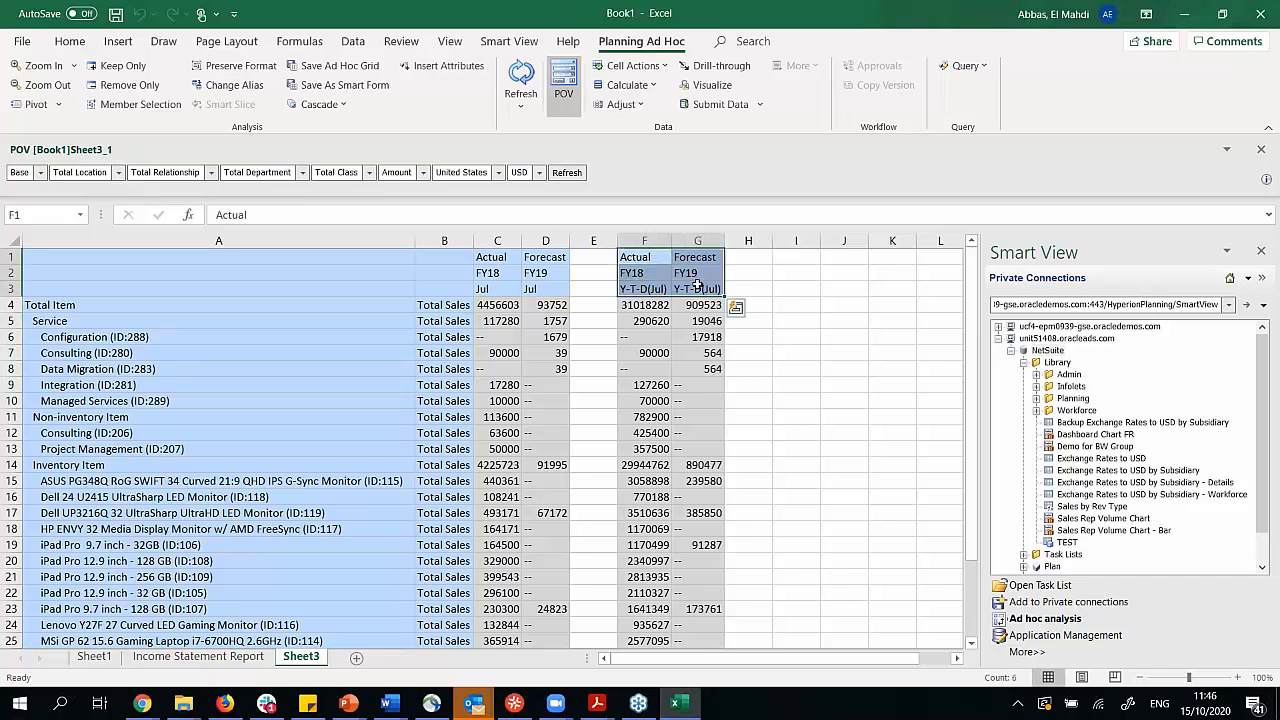
{"action": "key", "text": "ctrl+c"}
{"action": "left_click", "coordinate": [800, 258]}
{"action": "key", "text": "ctrl+v"}
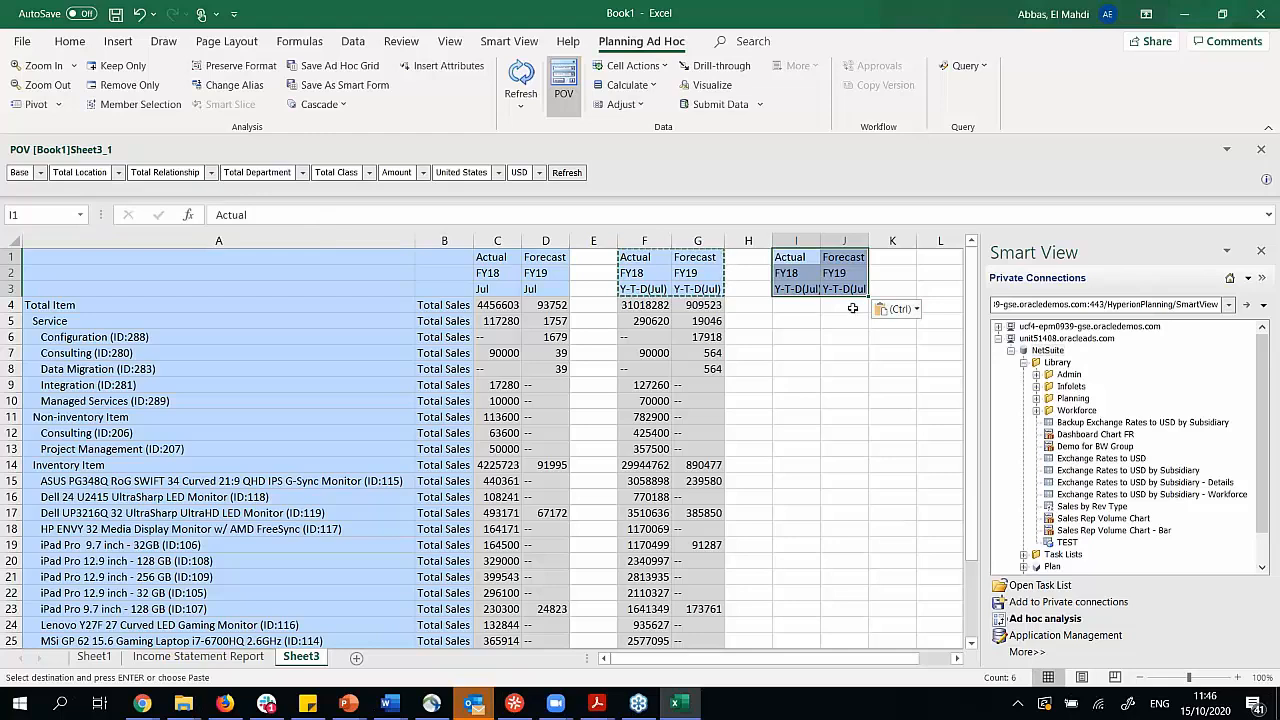
Set the period of the headers in I3 and J3 to YearTotal and refresh the grid.
{"action": "left_click", "coordinate": [812, 290]}
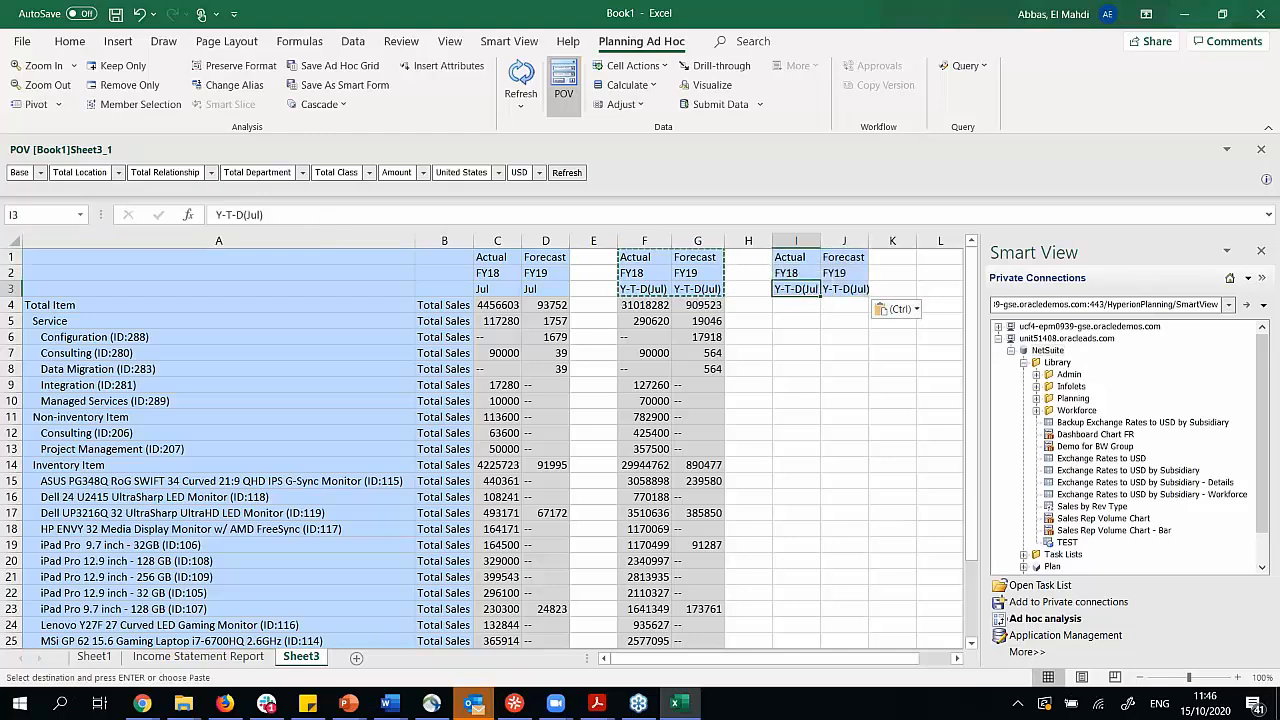
{"action": "triple_click", "coordinate": [419, 213]}
{"action": "double_click", "coordinate": [419, 213]}
{"action": "left_click", "coordinate": [419, 213]}
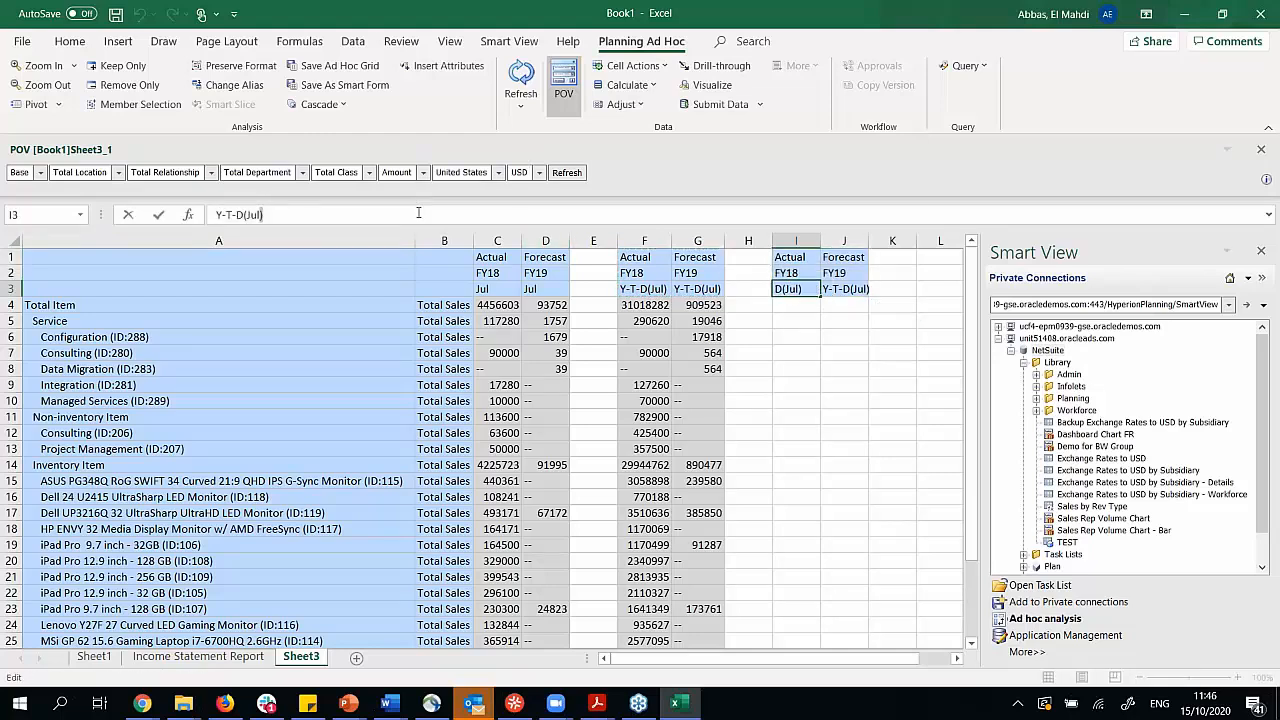
{"action": "triple_click", "coordinate": [419, 213]}
{"action": "type", "text": "Total"}
{"action": "left_click", "coordinate": [811, 356]}
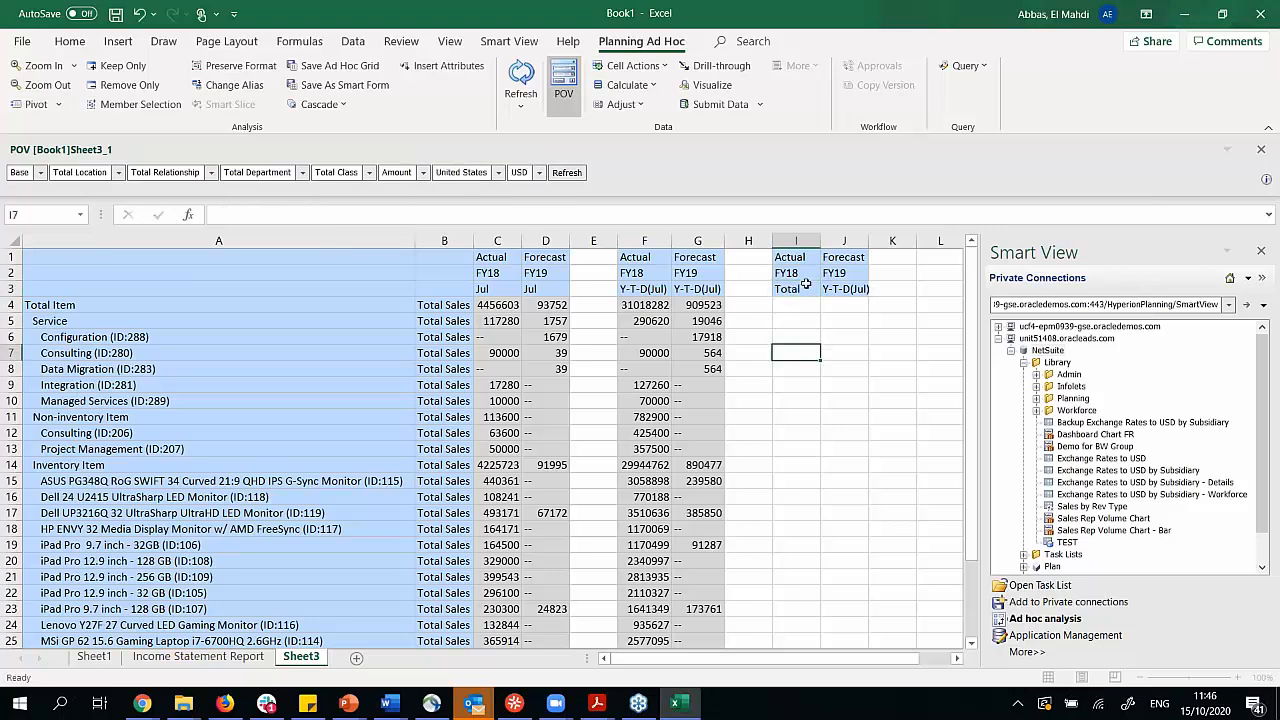
{"action": "left_click", "coordinate": [809, 287]}
{"action": "left_click_drag", "start_coordinate": [820, 296], "coordinate": [851, 292]}
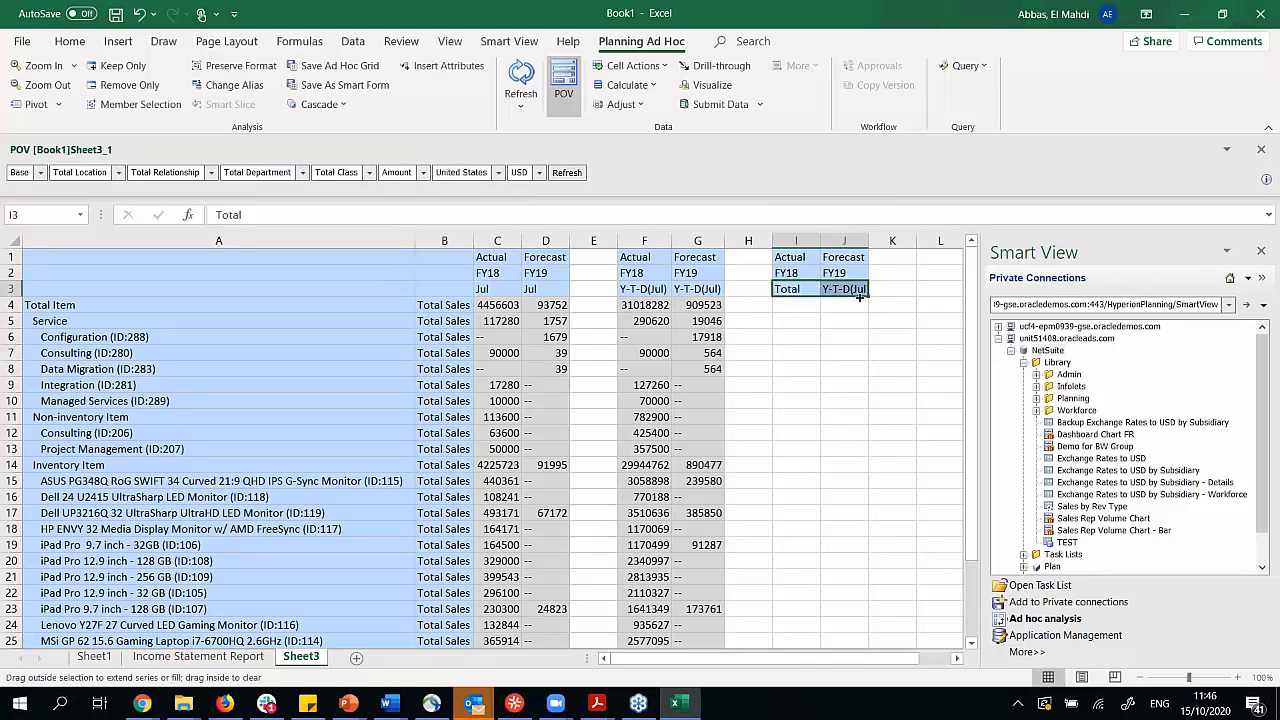
{"action": "left_click", "coordinate": [892, 336]}
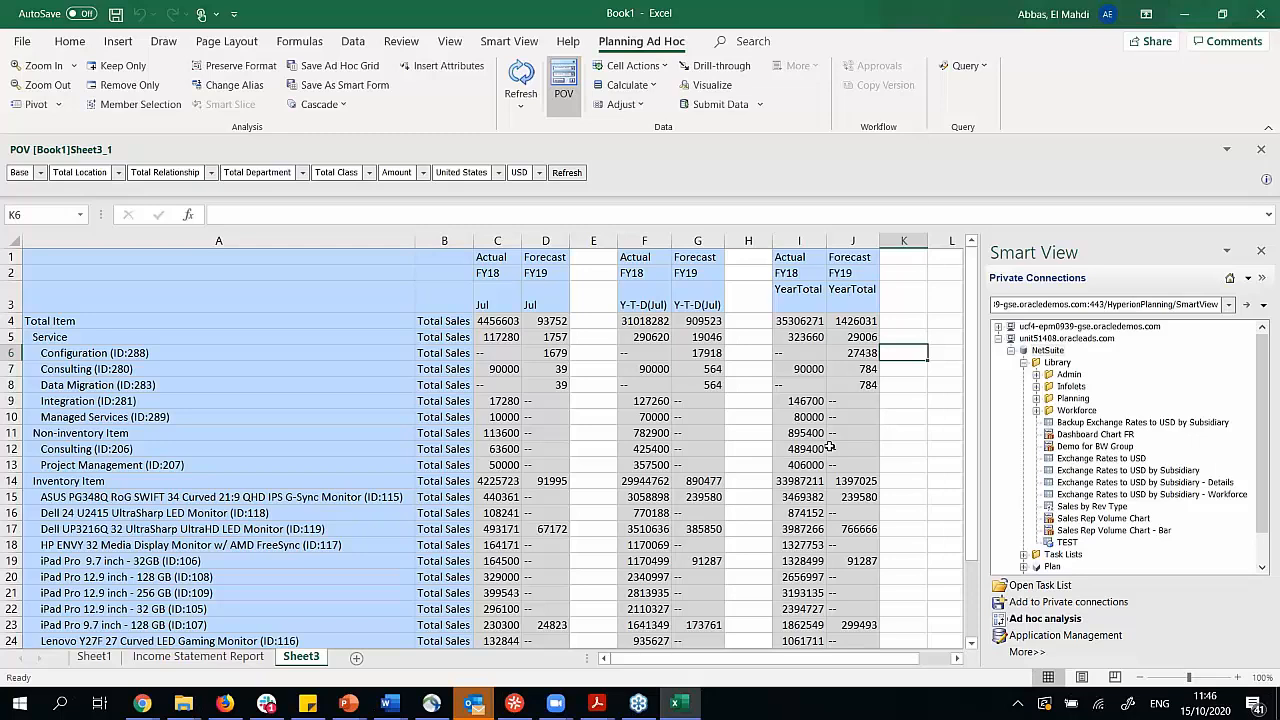
Switch to the PowerPoint slide show and advance through the customer success stories title to the Company Background text on the Uniplaces slide.
{"action": "key", "text": "alt+Tab"}
{"action": "key", "text": "Right"}
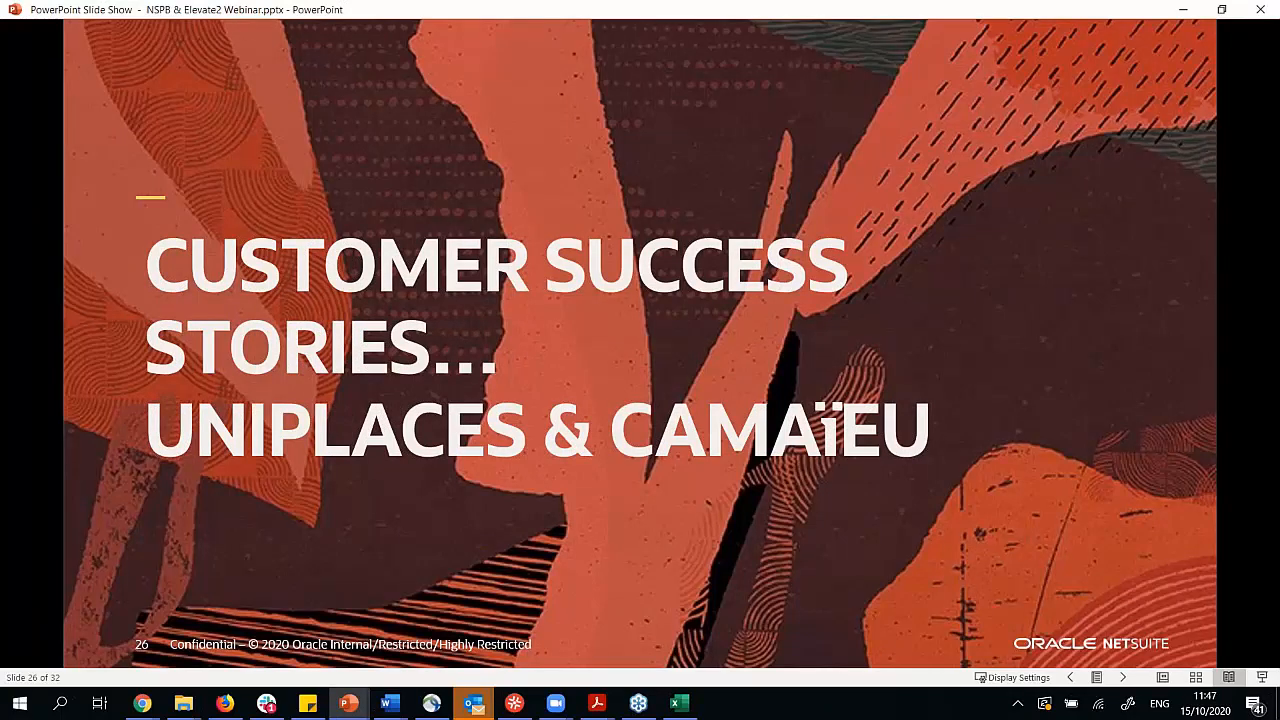
{"action": "key", "text": "Right"}
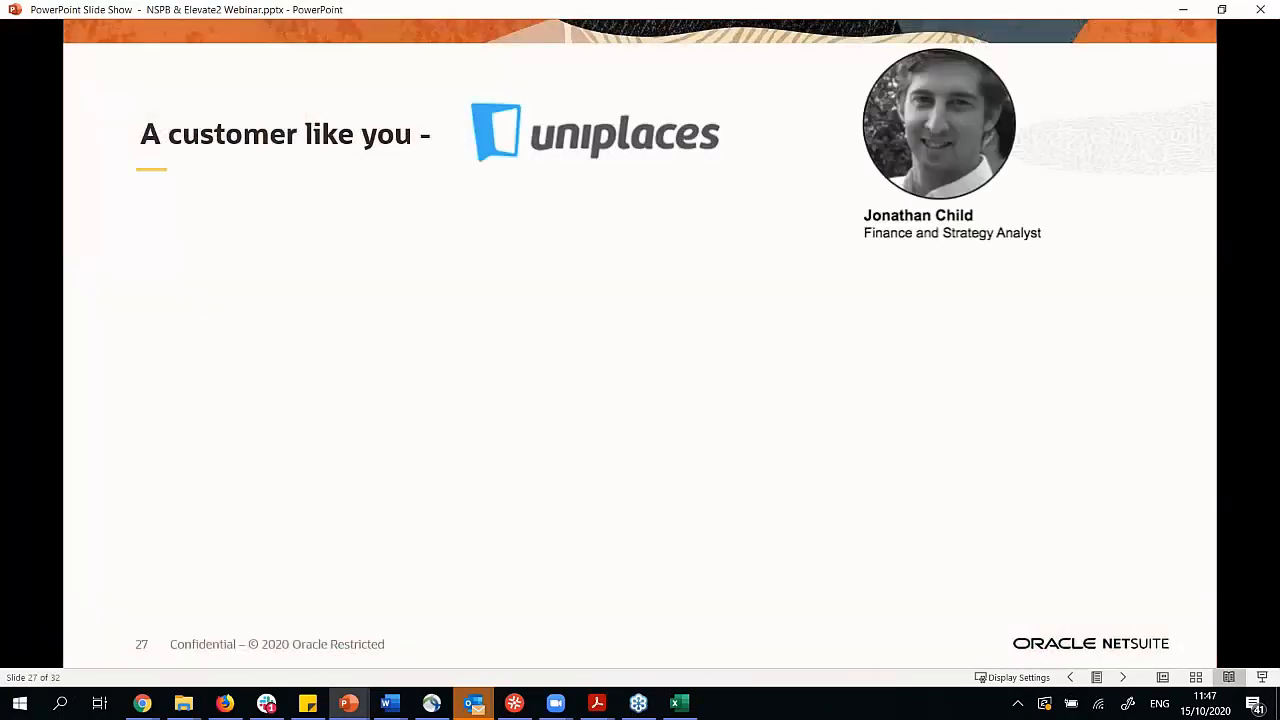
{"action": "key", "text": "Right"}
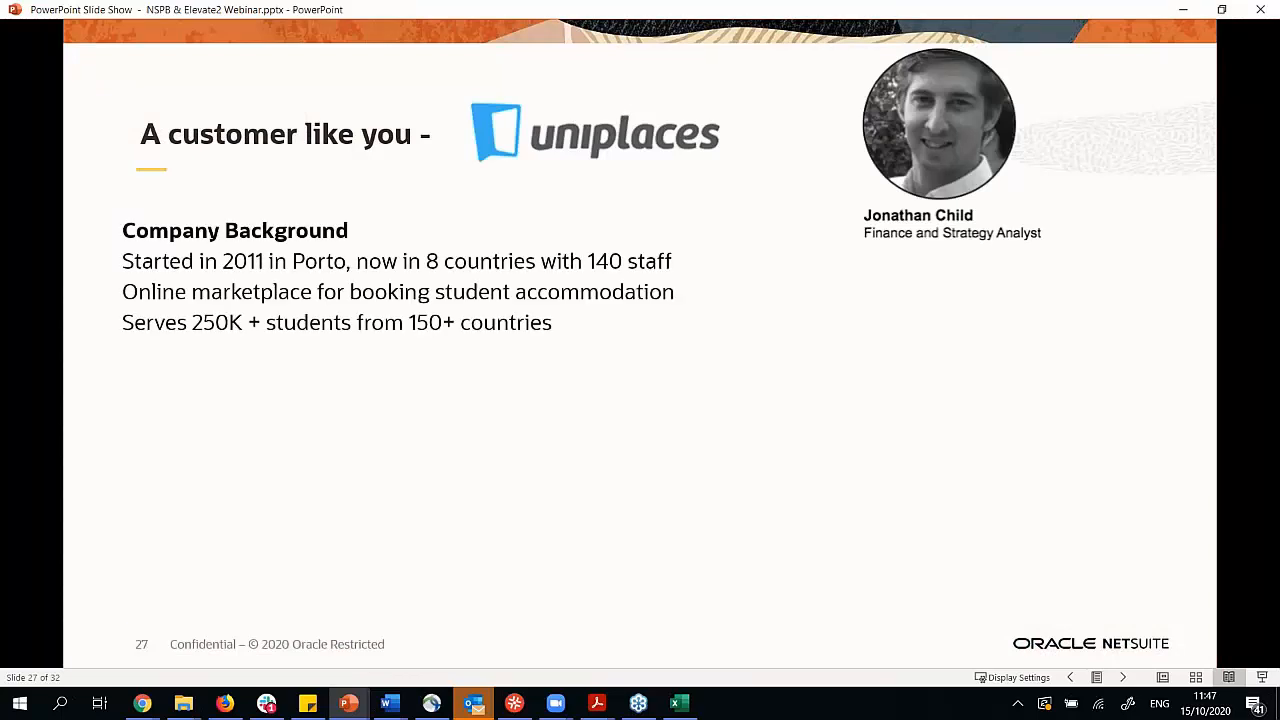